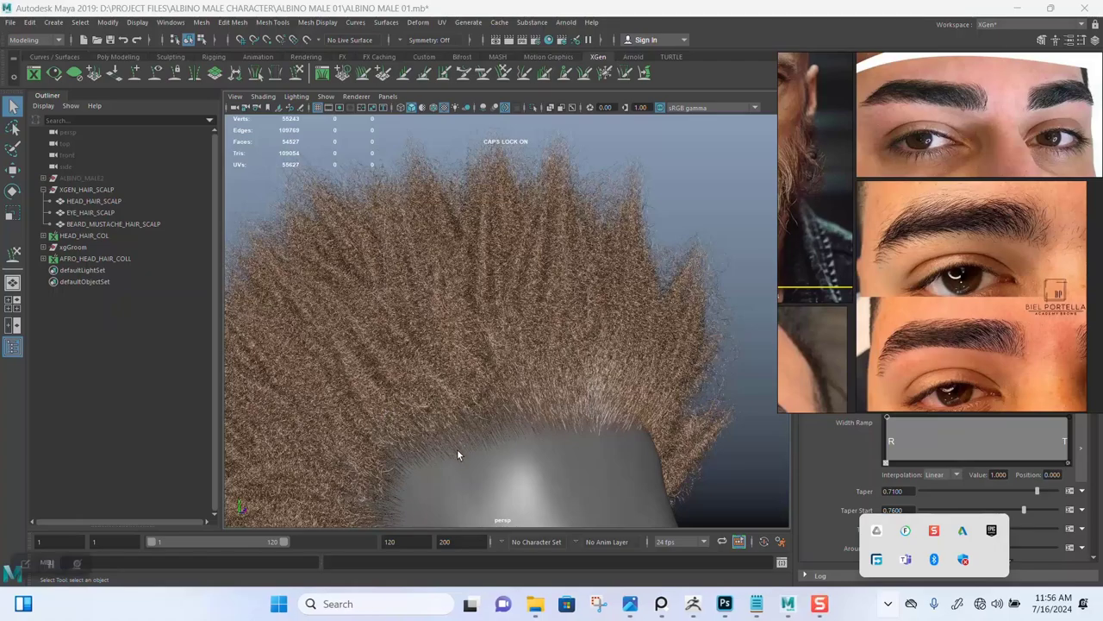
- Inspect the afro hairline and the whole head, and bring the eyebrow reference photos next to the face
{"action": "right_click_drag", "start_coordinate": [458, 438], "coordinate": [464, 328], "text": "alt"}
{"action": "left_click_drag", "start_coordinate": [463, 328], "coordinate": [560, 308], "text": "alt"}
{"action": "right_click_drag", "start_coordinate": [559, 308], "coordinate": [561, 394], "text": "alt"}
{"action": "left_click_drag", "start_coordinate": [561, 394], "coordinate": [537, 345], "text": "alt"}
{"action": "left_click_drag", "start_coordinate": [879, 338], "coordinate": [468, 248]}
{"action": "right_click_drag", "start_coordinate": [468, 248], "coordinate": [370, 234]}
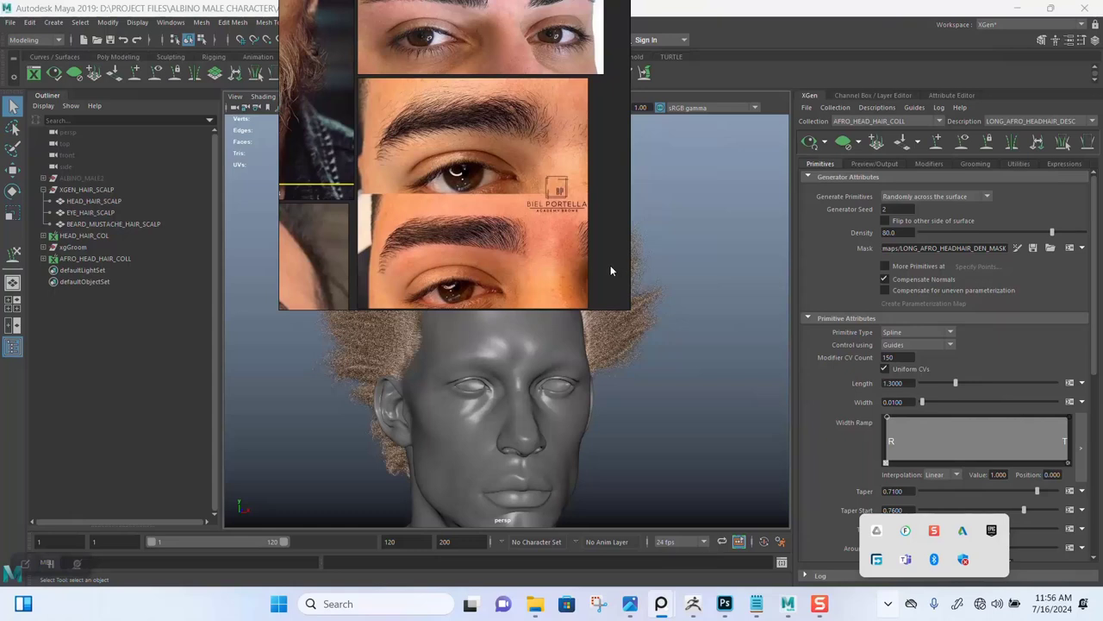
{"action": "right_click_drag", "start_coordinate": [616, 266], "coordinate": [419, 256]}
- Clear the XGen hair preview and place the eyebrow reference photos beside the bare head seen from the front
{"action": "left_click", "coordinate": [856, 144]}
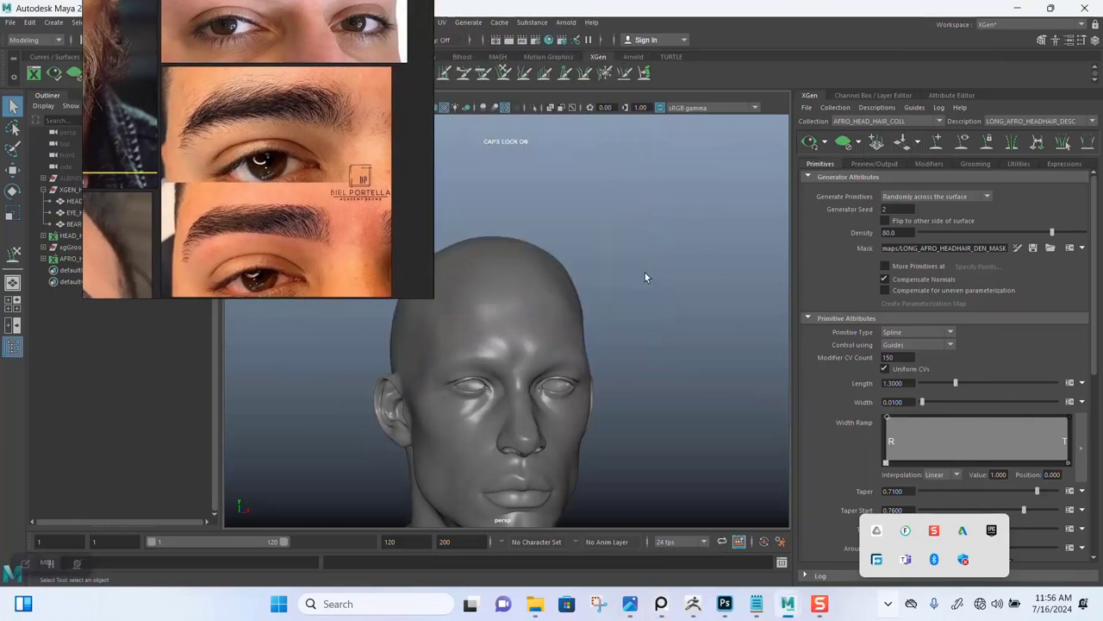
{"action": "middle_click_drag", "start_coordinate": [613, 315], "coordinate": [623, 302], "text": "alt"}
{"action": "left_click_drag", "start_coordinate": [623, 303], "coordinate": [648, 307], "text": "alt"}
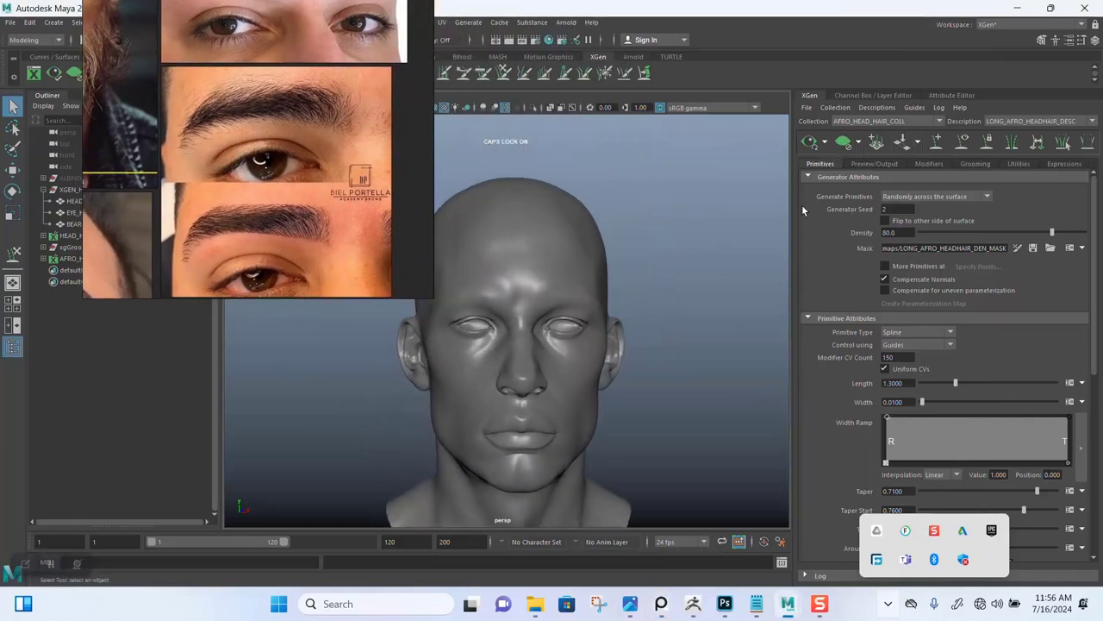
{"action": "left_click_drag", "start_coordinate": [256, 195], "coordinate": [855, 164]}
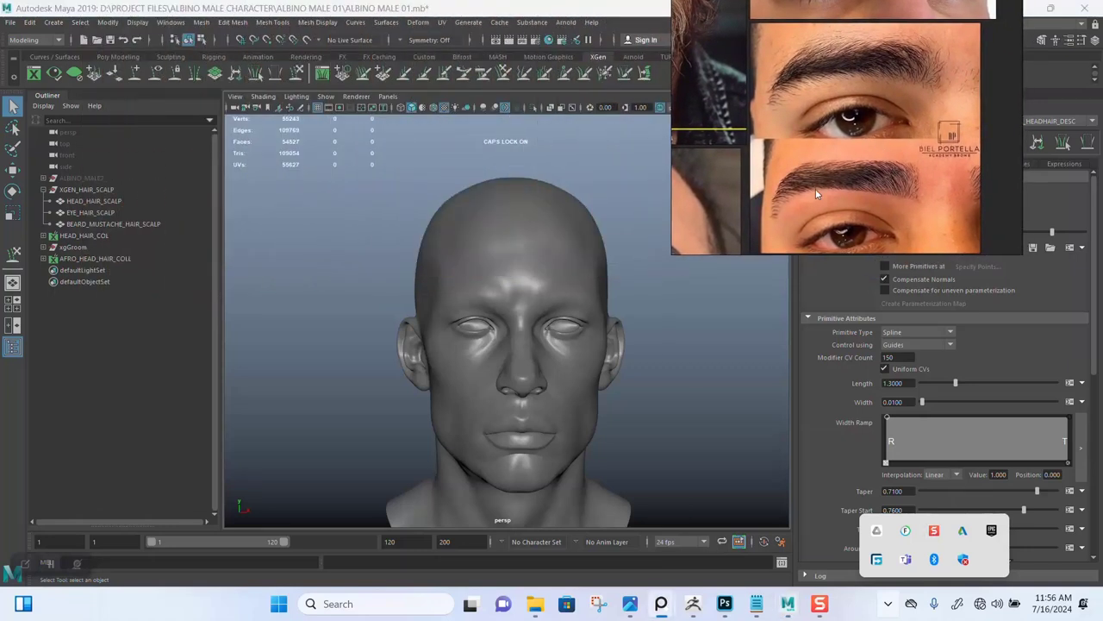
{"action": "right_click_drag", "start_coordinate": [300, 287], "coordinate": [332, 331], "text": "alt"}
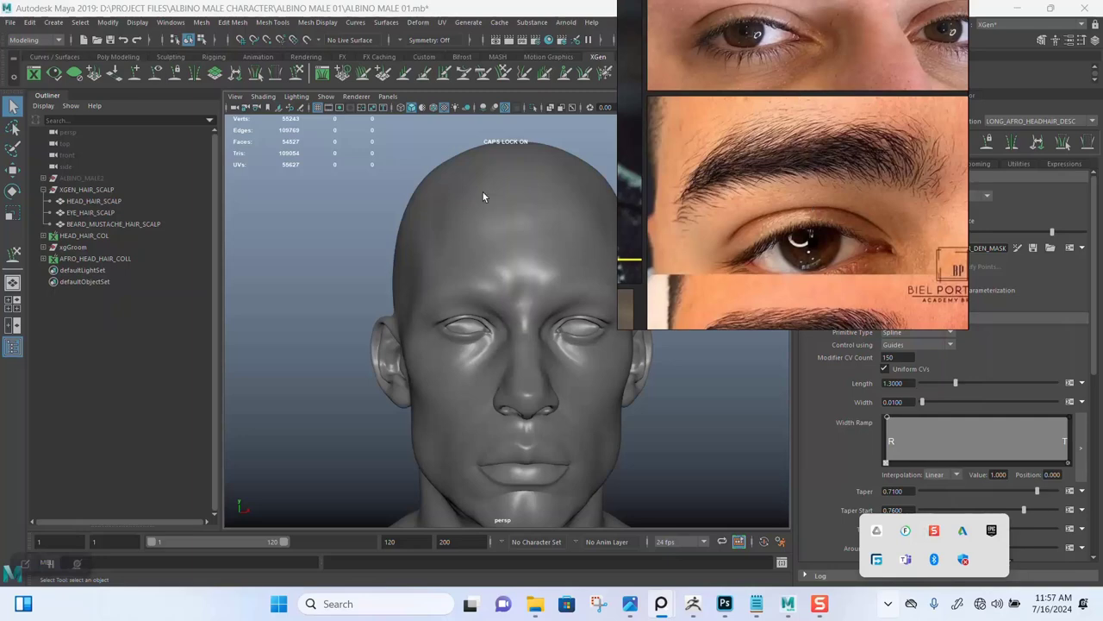
- Select the EYE_HAIR_SCALP mesh and start creating a new XGen description on it
{"action": "left_click", "coordinate": [93, 212]}
{"action": "left_click_drag", "start_coordinate": [686, 234], "coordinate": [83, 200]}
{"action": "key", "text": "f"}
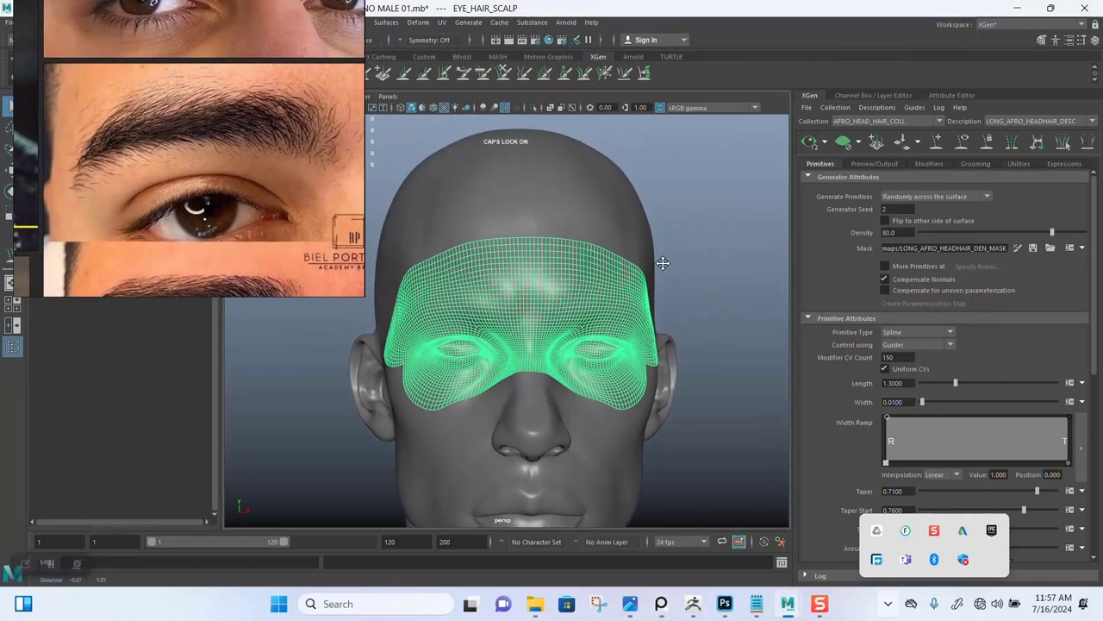
{"action": "left_click", "coordinate": [876, 107]}
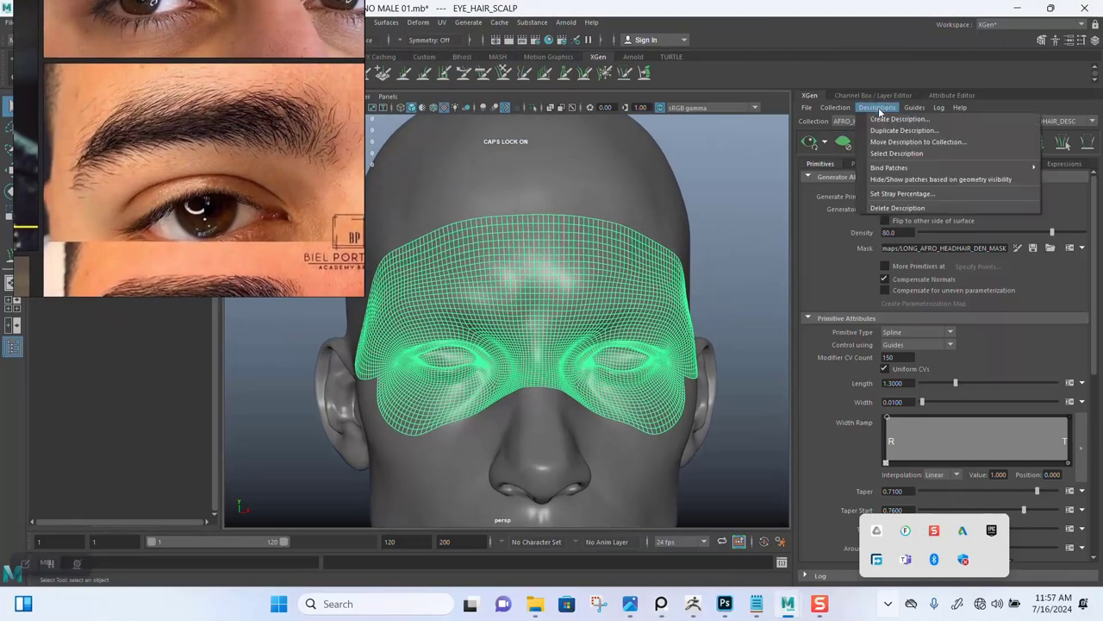
{"action": "left_click", "coordinate": [886, 121]}
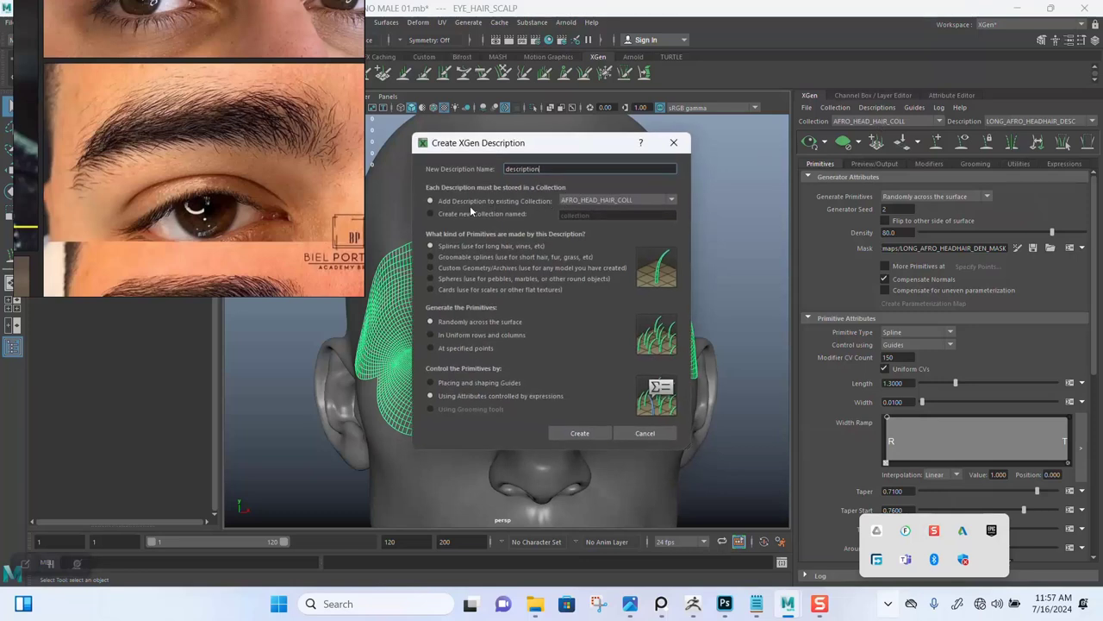
- Store the new description in a new collection named EYE_SCALP_COLL
{"action": "left_click", "coordinate": [442, 212]}
{"action": "double_click", "coordinate": [599, 214]}
{"action": "type", "text": "EYE"}
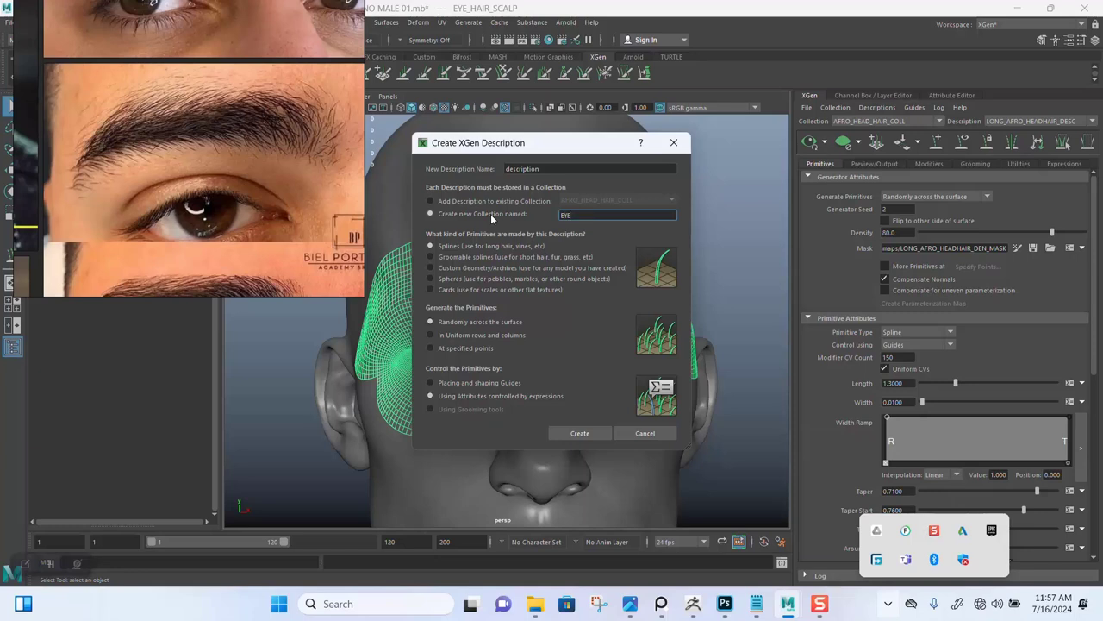
{"action": "type", "text": "_SCALP_COLL"}
- Name the description EYEBROW_HAIR_DESC, control its primitives by placing and shaping guides, and create it
{"action": "left_click_drag", "start_coordinate": [549, 168], "coordinate": [465, 168]}
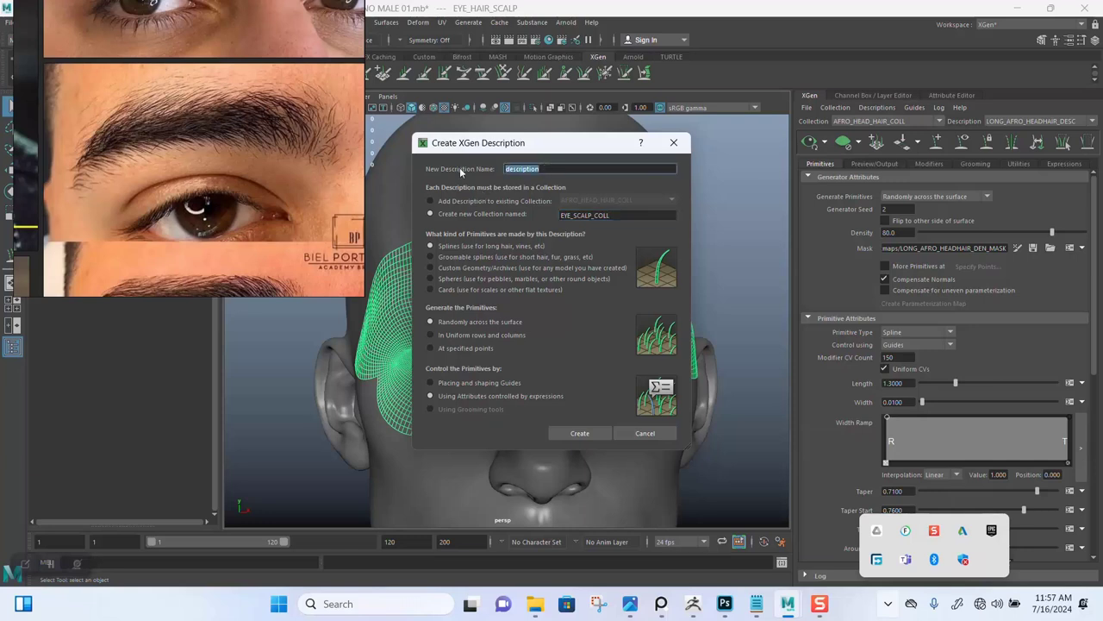
{"action": "type", "text": "EYEBROW_HAIR_DESC"}
{"action": "left_click", "coordinate": [451, 383]}
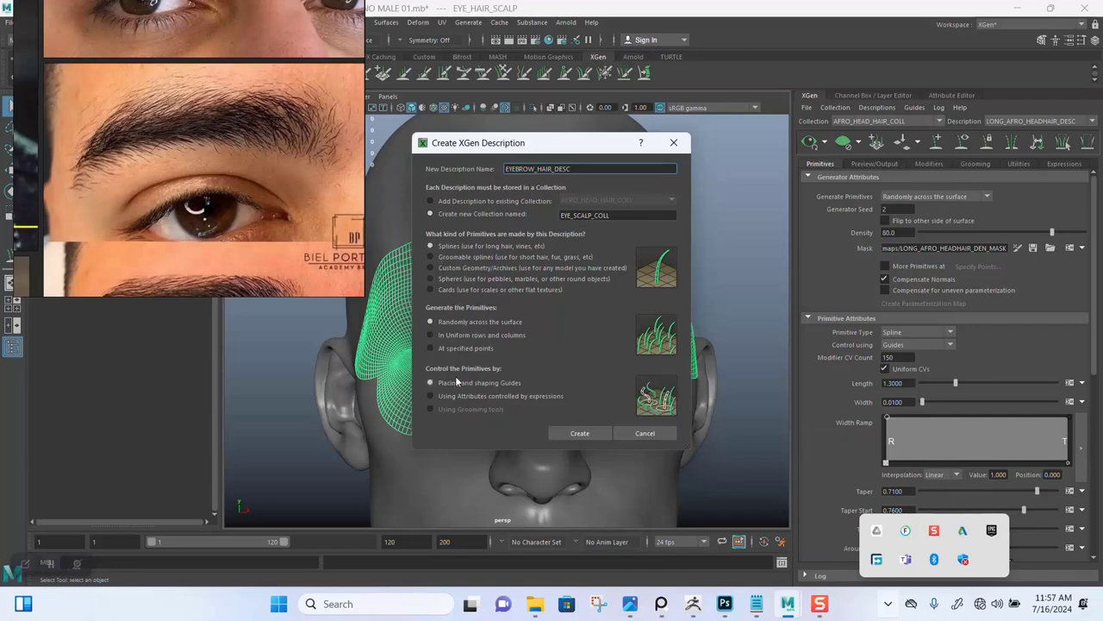
{"action": "left_click", "coordinate": [578, 433]}
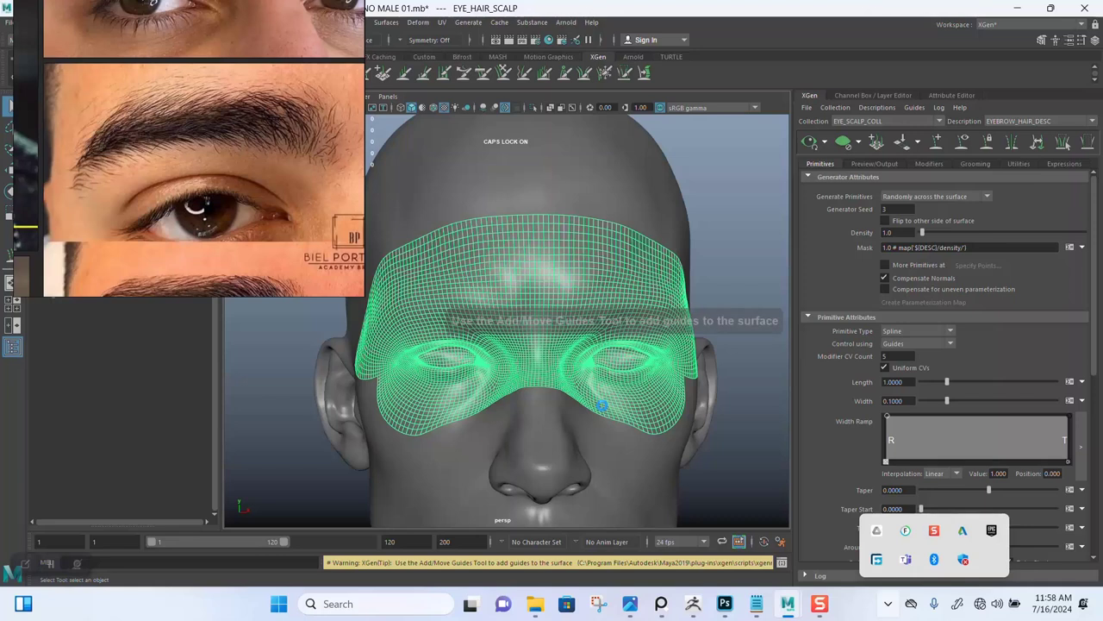
{"action": "left_click", "coordinate": [887, 603]}
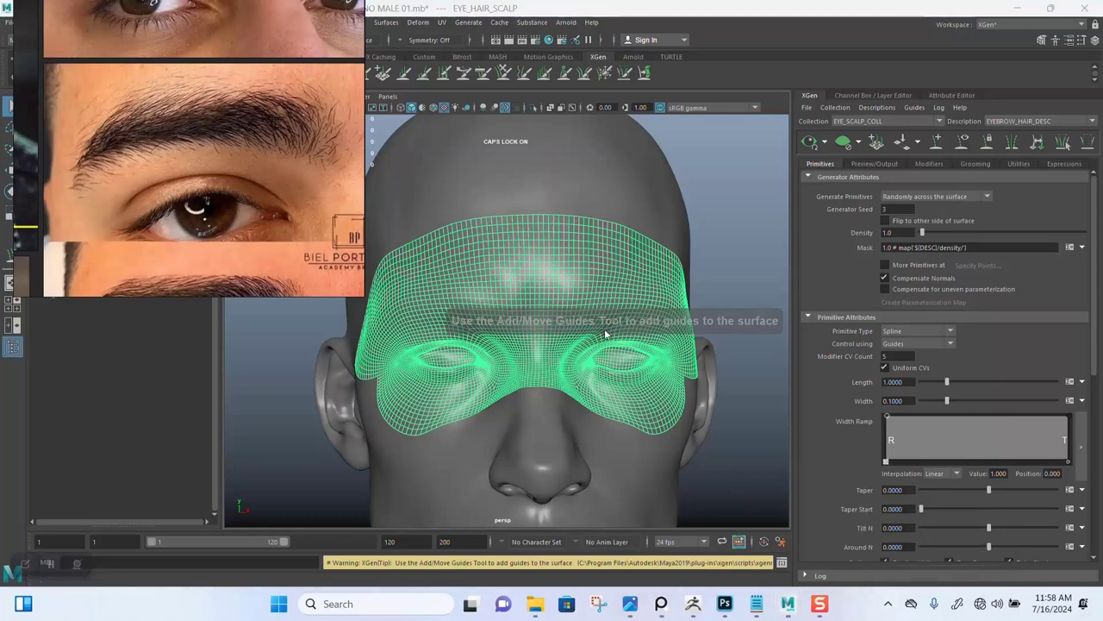
- Turn off automatic preview updates with the AFRO_HEAD_HAIR_COLL collection active and clear the head hair preview
{"action": "scroll", "coordinate": [604, 333], "scroll_direction": "down", "scroll_amount": 3}
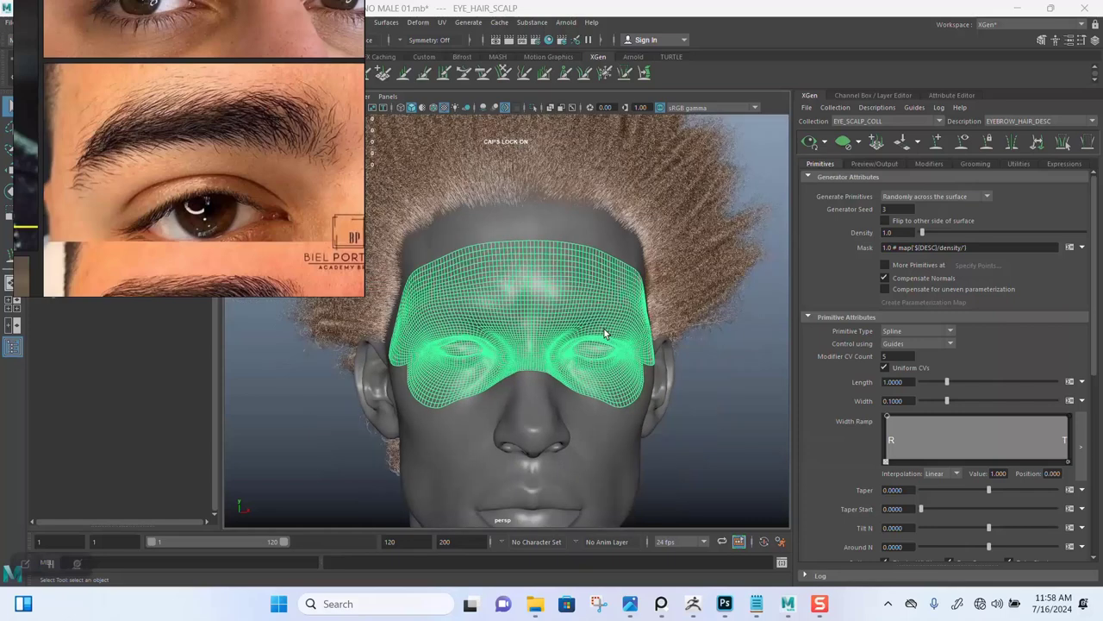
{"action": "scroll", "coordinate": [604, 331], "scroll_direction": "up", "scroll_amount": 3}
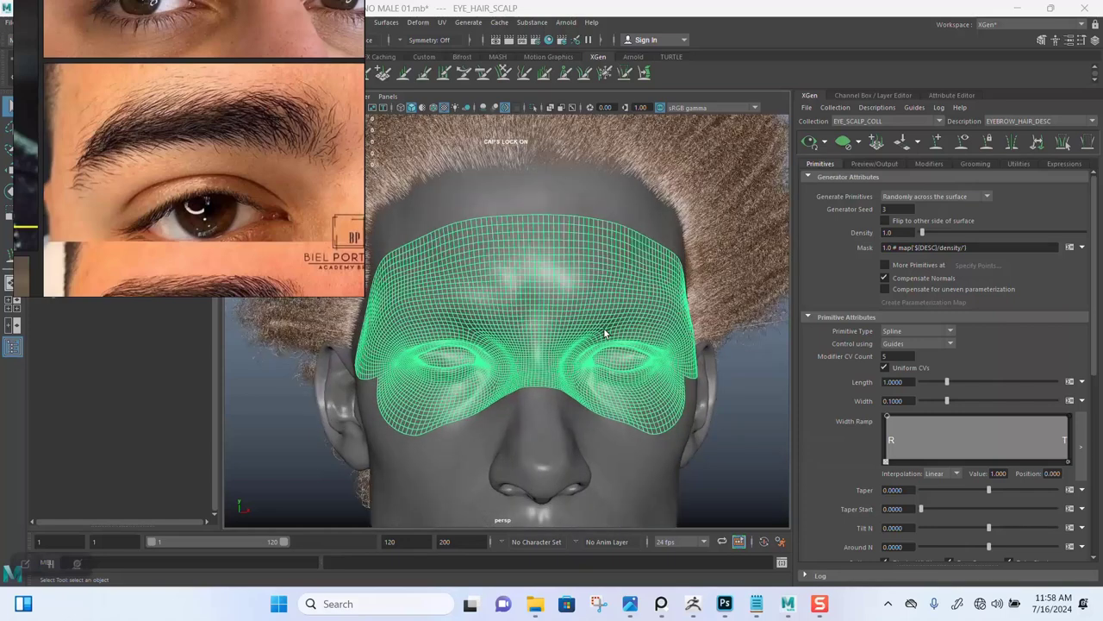
{"action": "left_click", "coordinate": [704, 338]}
{"action": "scroll", "coordinate": [671, 310], "scroll_direction": "down", "scroll_amount": 3}
{"action": "mouse_move", "coordinate": [655, 297]}
{"action": "left_mouse_down", "text": "alt"}
{"action": "mouse_move", "coordinate": [620, 290]}
{"action": "mouse_move", "coordinate": [655, 284]}
{"action": "left_mouse_up", "text": "alt"}
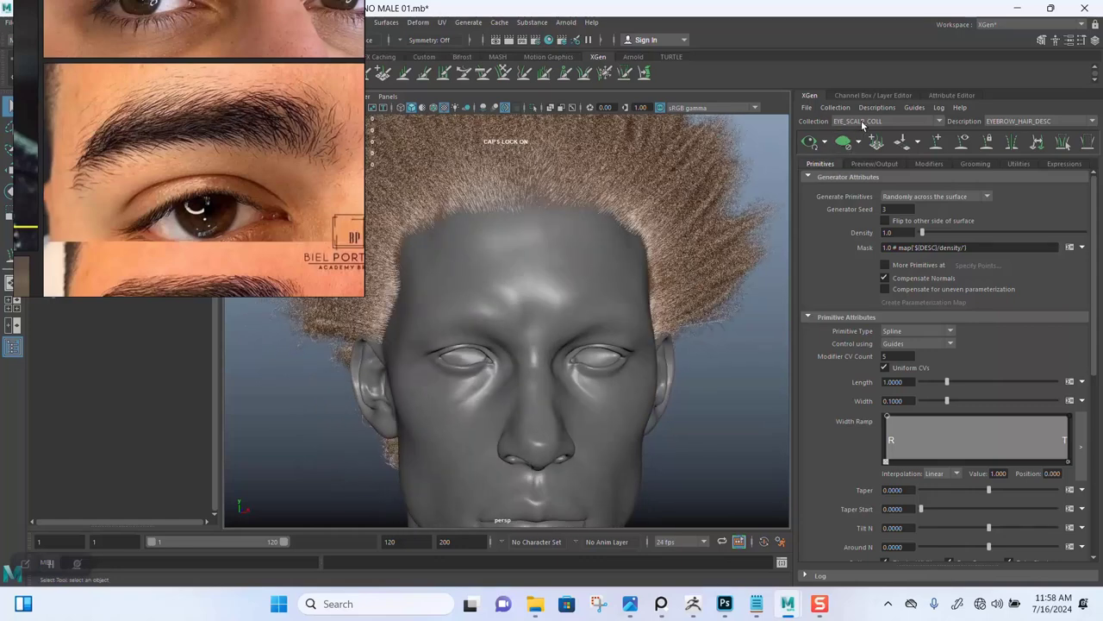
{"action": "left_click", "coordinate": [861, 121]}
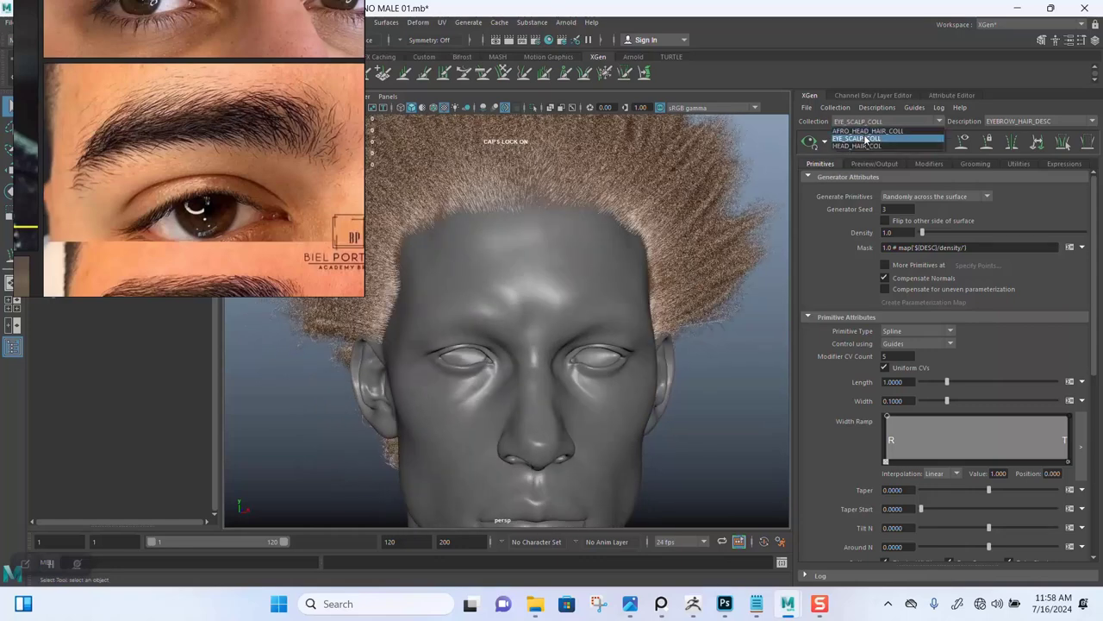
{"action": "left_click", "coordinate": [868, 130]}
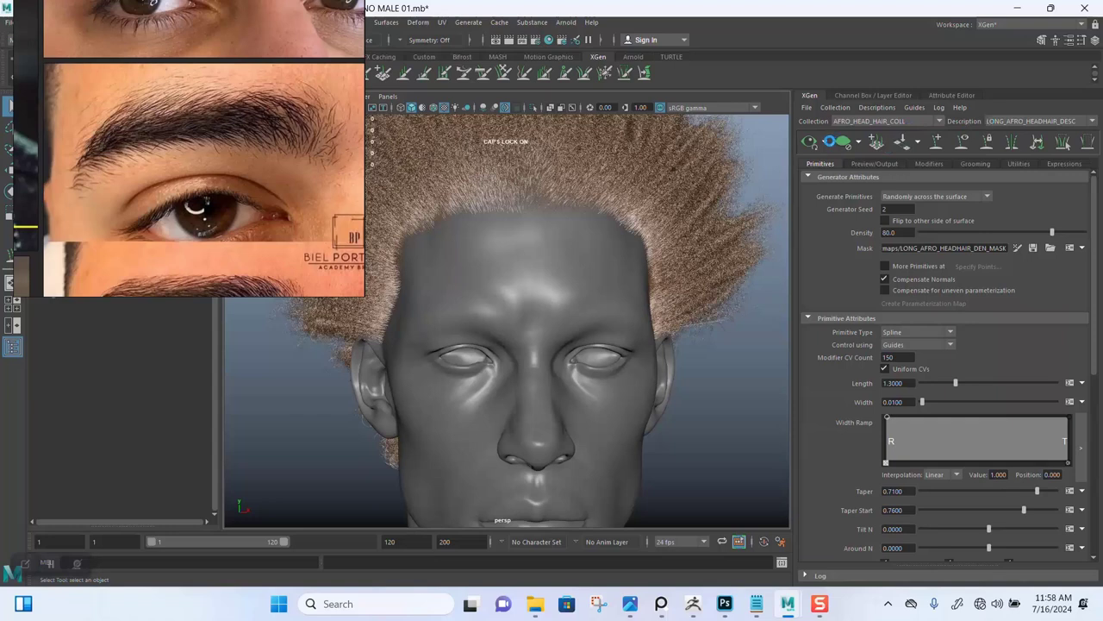
{"action": "left_click", "coordinate": [825, 143]}
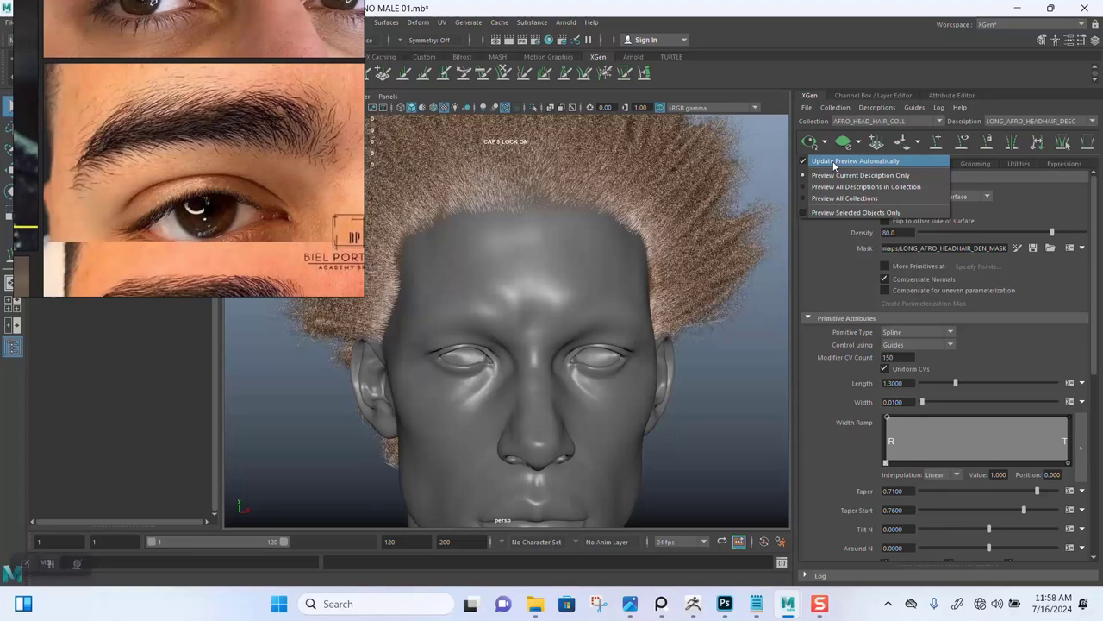
{"action": "left_click", "coordinate": [836, 162]}
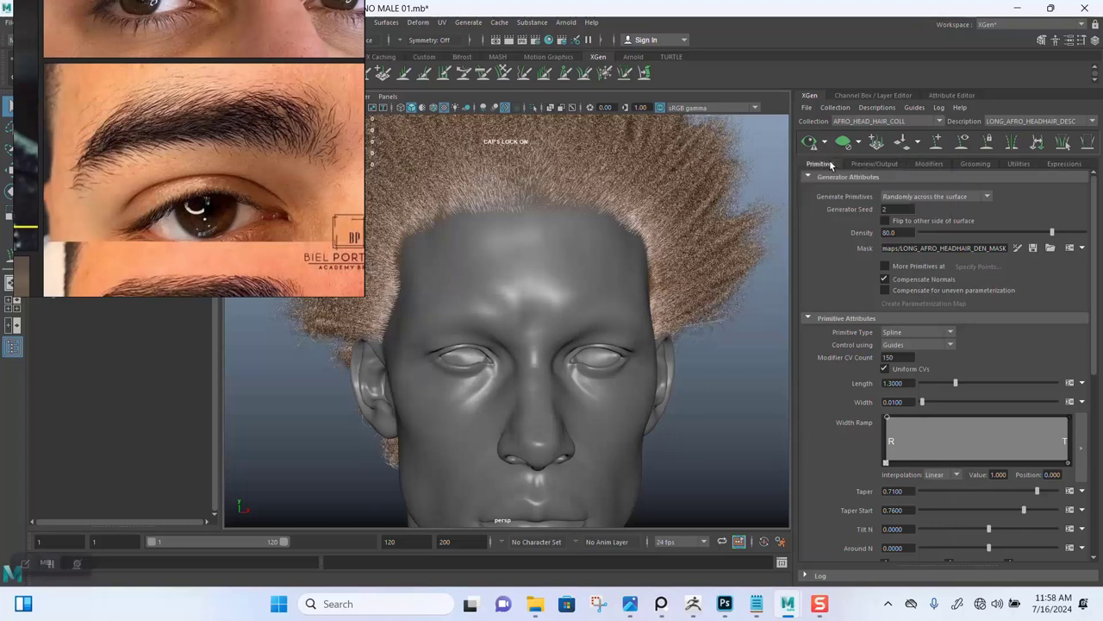
{"action": "left_click", "coordinate": [847, 144]}
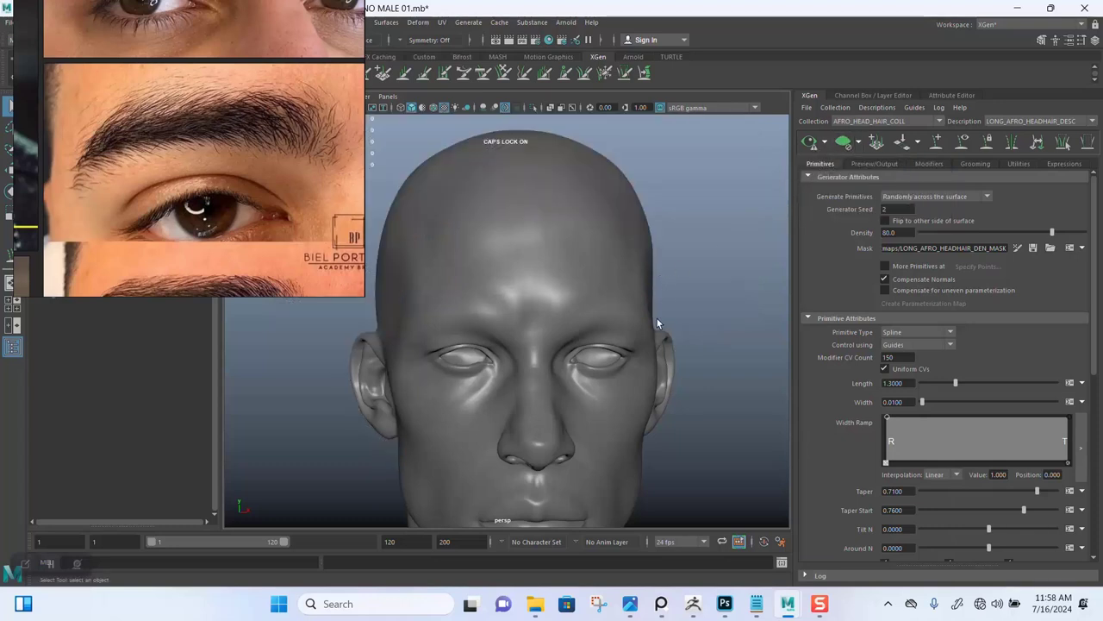
- Make EYE_SCALP_COLL with its eyebrow description the active XGen collection again
{"action": "scroll", "coordinate": [696, 302], "scroll_direction": "up", "scroll_amount": 2}
{"action": "left_click", "coordinate": [863, 121]}
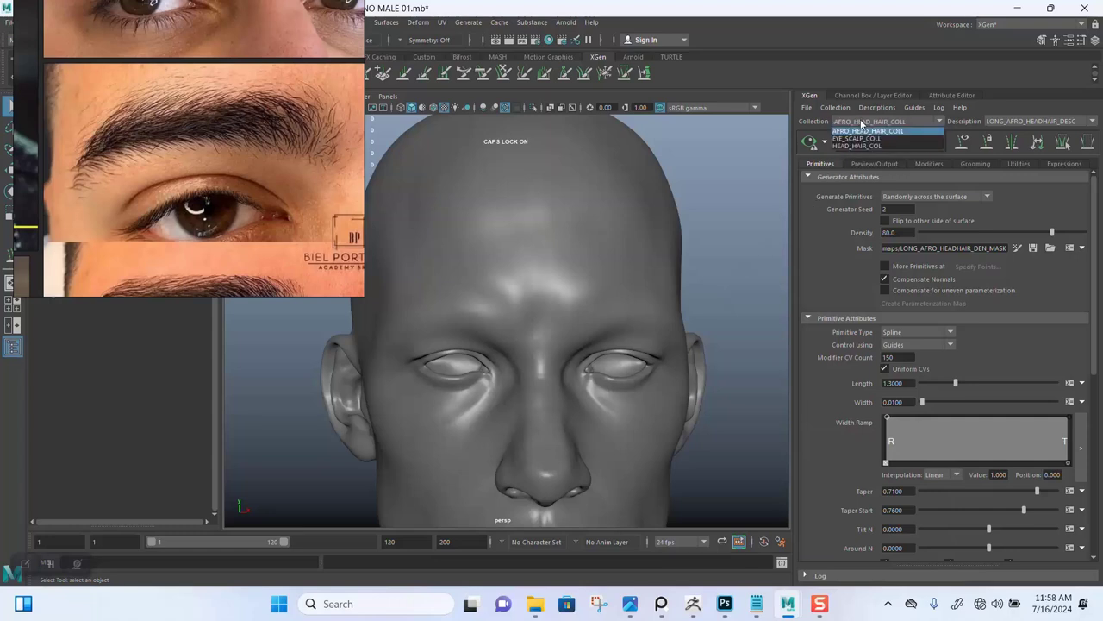
{"action": "left_click", "coordinate": [861, 139]}
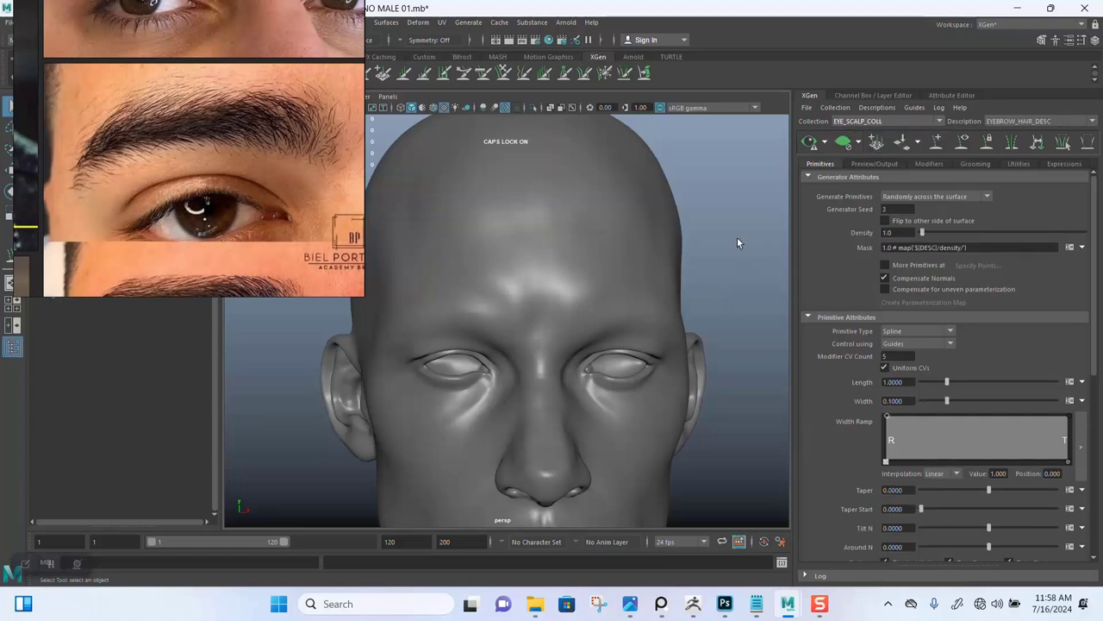
{"action": "scroll", "coordinate": [705, 328], "scroll_direction": "down", "scroll_amount": 2}
{"action": "middle_click_drag", "start_coordinate": [705, 327], "coordinate": [706, 302], "text": "alt"}
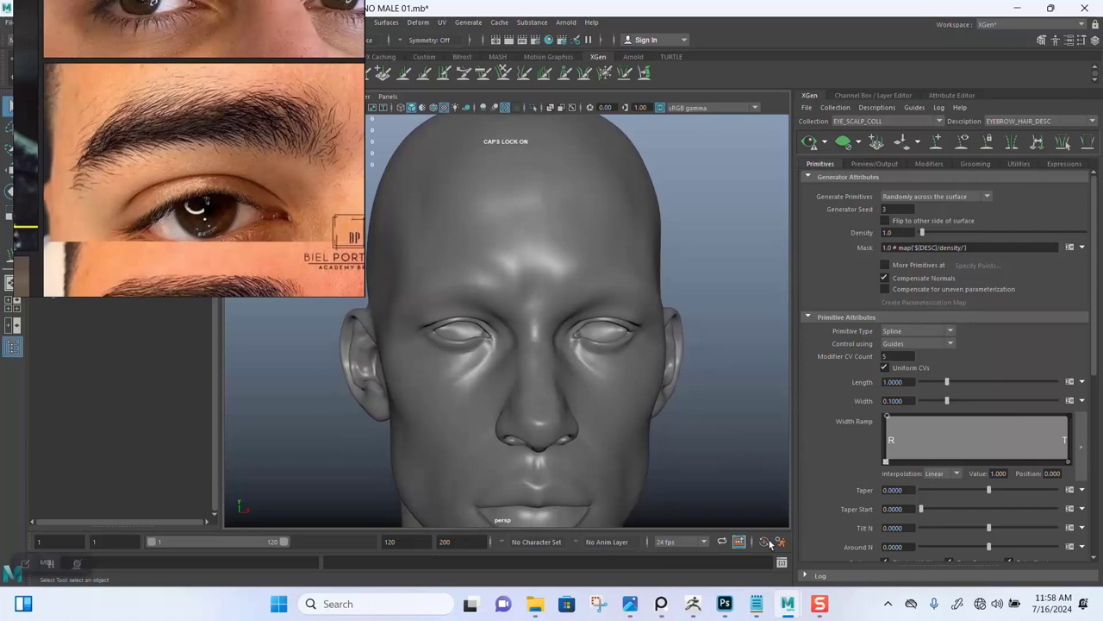
- Look up the hair settings in the Notepad notes and set the eyebrow primitives' Width to 0.0100
{"action": "left_click", "coordinate": [756, 604]}
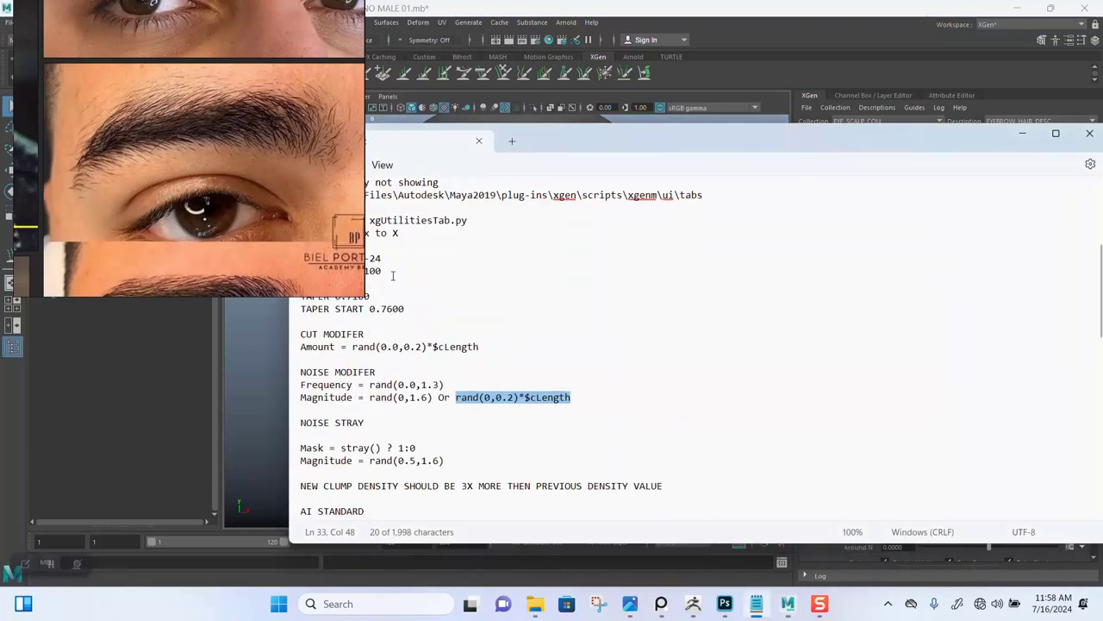
{"action": "left_click_drag", "start_coordinate": [392, 269], "coordinate": [345, 271]}
{"action": "left_click", "coordinate": [383, 281]}
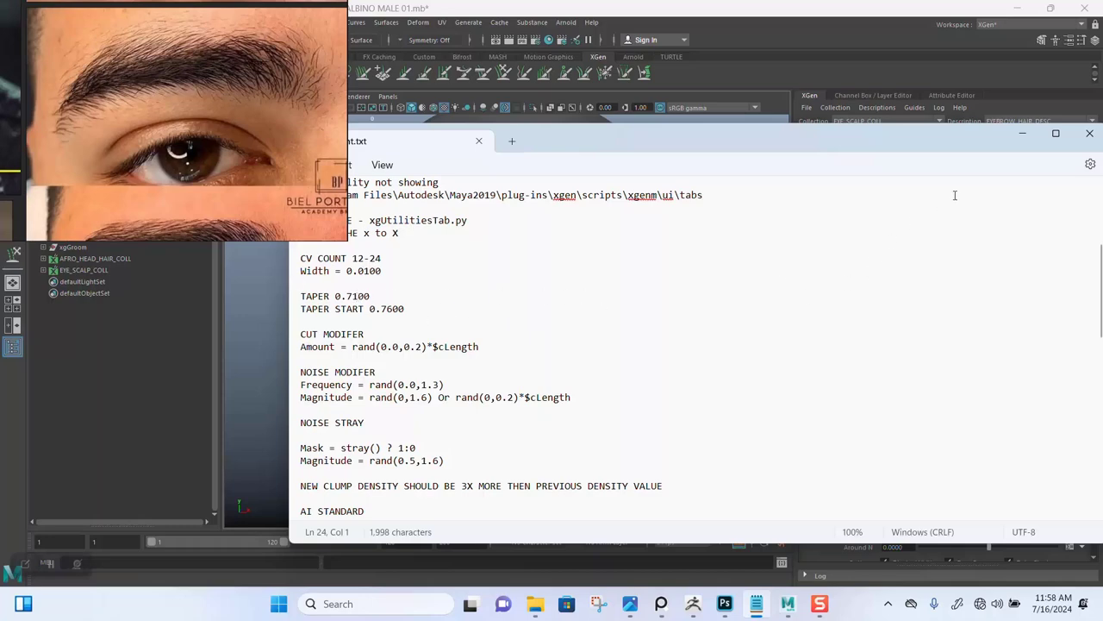
{"action": "left_click", "coordinate": [1022, 134]}
{"action": "left_click", "coordinate": [911, 394]}
{"action": "type", "text": "0.0100"}
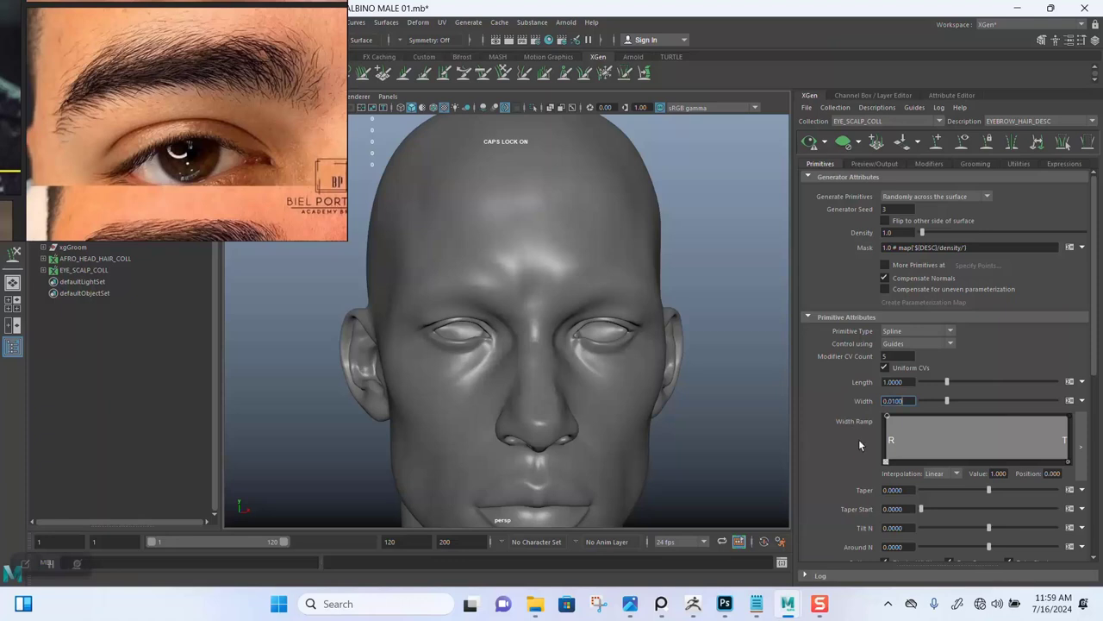
- Set the eyebrow primitives' Taper to 0.71 and Taper Start to 0.76, and save the scene
{"action": "left_click", "coordinate": [908, 490]}
{"action": "key", "text": "BackSpace"}
{"action": "type", "text": "0.71"}
{"action": "key", "text": "Tab"}
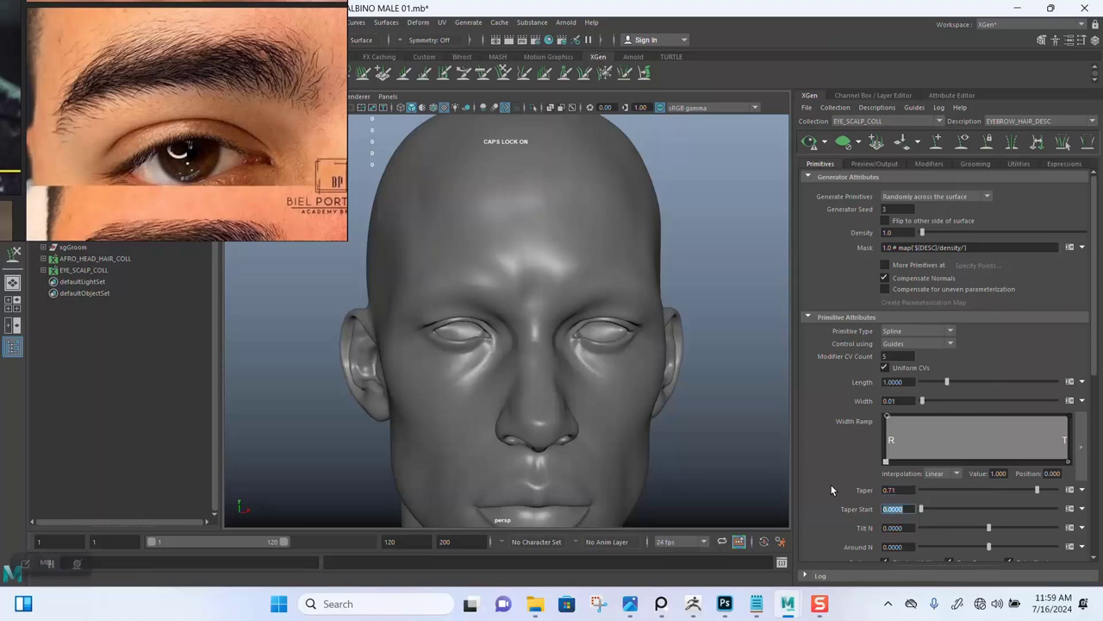
{"action": "type", "text": "0.76"}
{"action": "key", "text": "Return"}
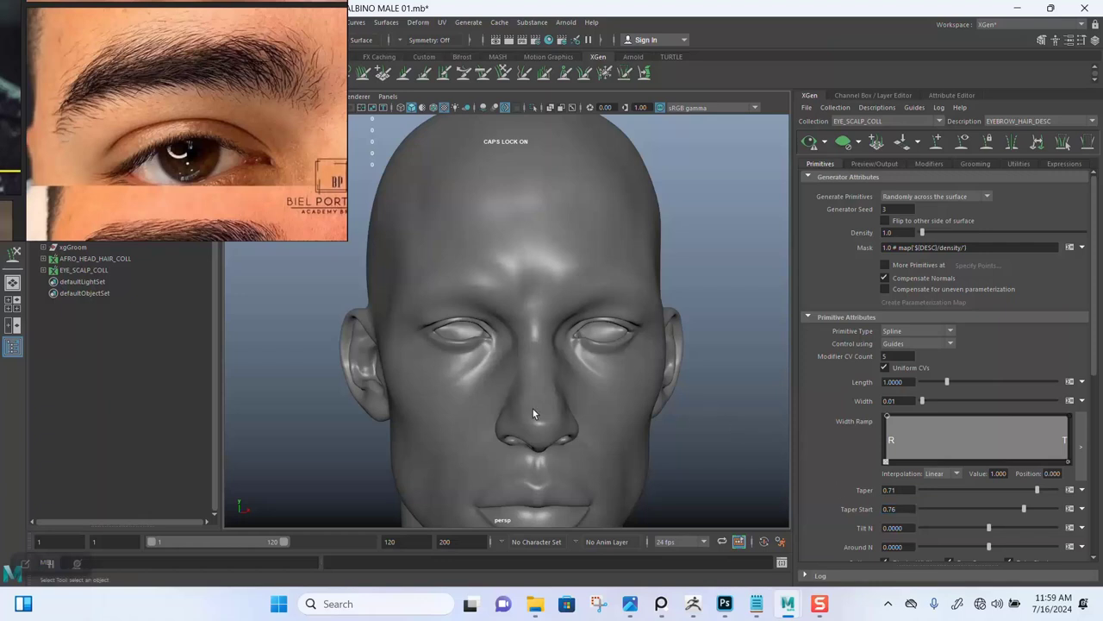
{"action": "scroll", "coordinate": [301, 334], "scroll_direction": "down", "scroll_amount": 2}
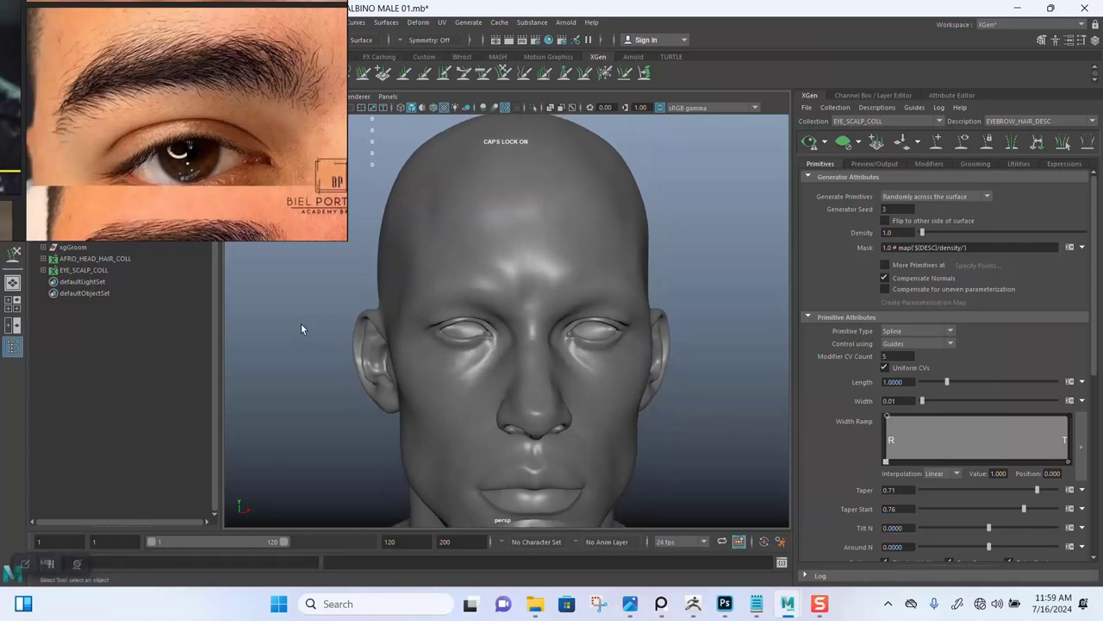
{"action": "key", "text": "ctrl+s"}
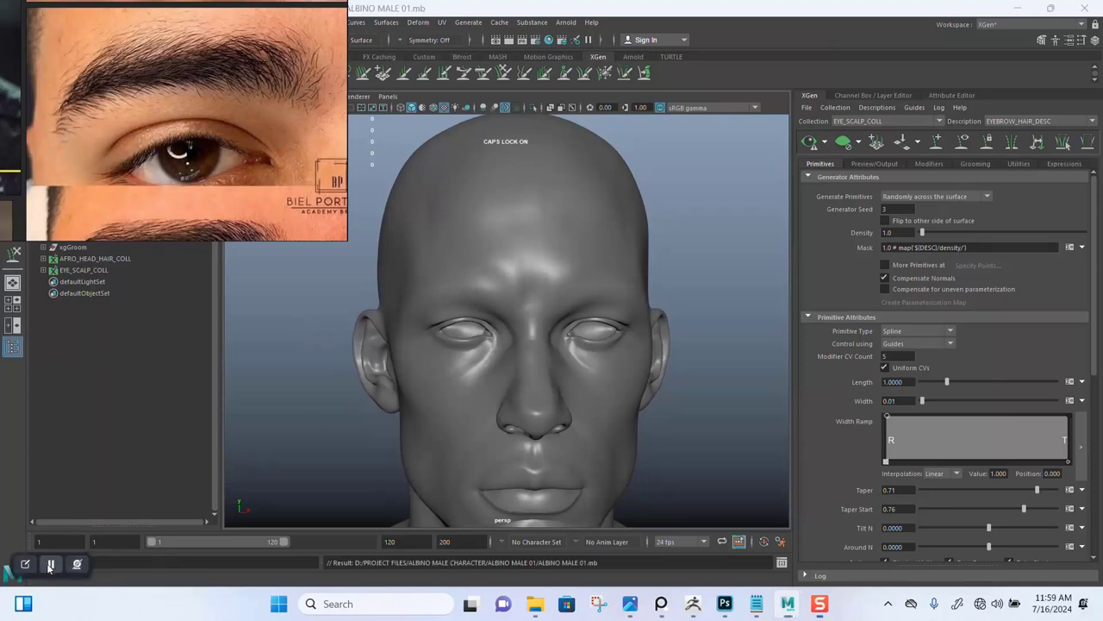
- Hide the BEARD_MUSTACHE_HAIR_SCALP mesh covering the lower face
{"action": "scroll", "coordinate": [507, 428], "scroll_direction": "up", "scroll_amount": 3}
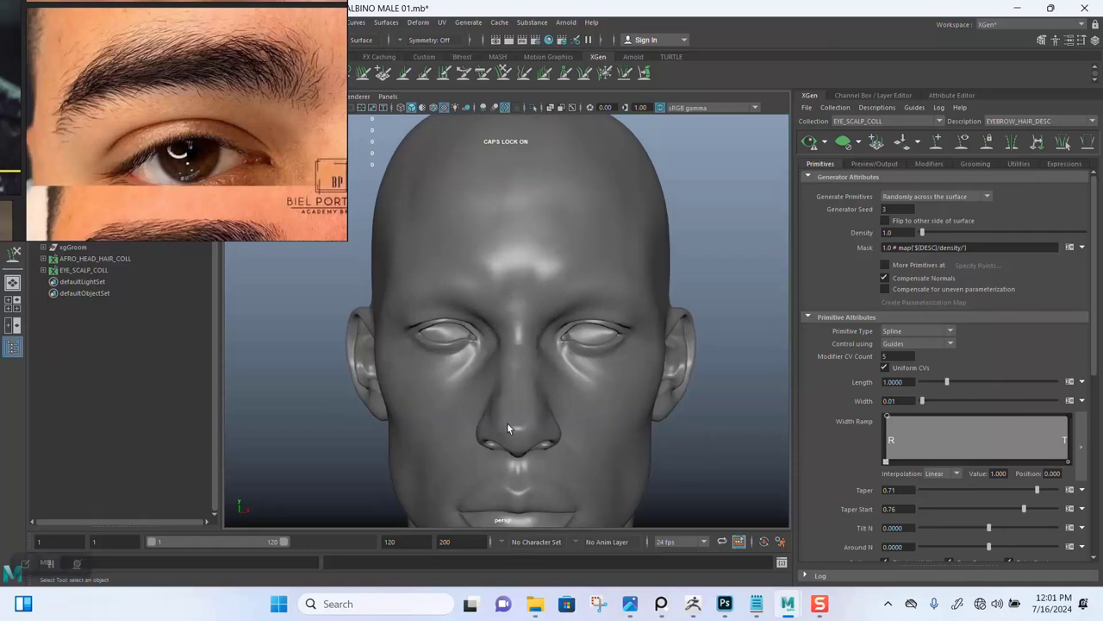
{"action": "left_click", "coordinate": [507, 428]}
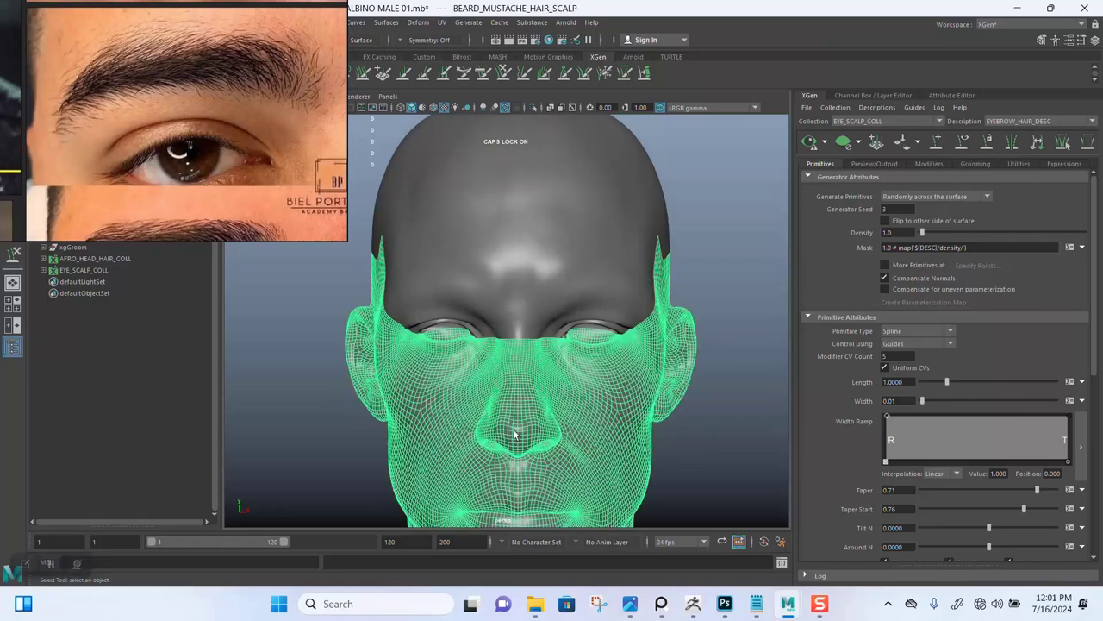
{"action": "left_click_drag", "start_coordinate": [672, 428], "coordinate": [720, 449], "text": "alt"}
{"action": "key", "text": "ctrl+h"}
{"action": "mouse_move", "coordinate": [708, 379]}
{"action": "left_mouse_down", "text": "alt"}
{"action": "mouse_move", "coordinate": [732, 393]}
{"action": "mouse_move", "coordinate": [714, 364]}
{"action": "left_mouse_up", "text": "alt"}
{"action": "scroll", "coordinate": [714, 363], "scroll_direction": "up", "scroll_amount": 2}
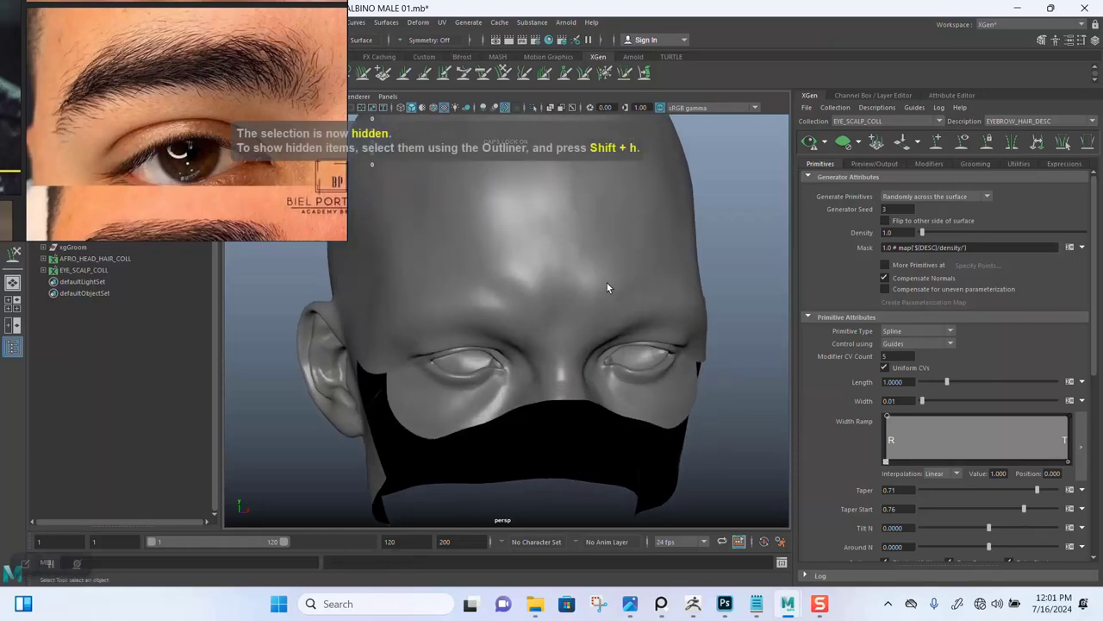
- Hide the HEAD_HAIR_SCALP mesh so only the eye scalp mesh is left, and clear the selection
{"action": "left_click", "coordinate": [526, 180]}
{"action": "left_click_drag", "start_coordinate": [733, 329], "coordinate": [590, 333], "text": "alt"}
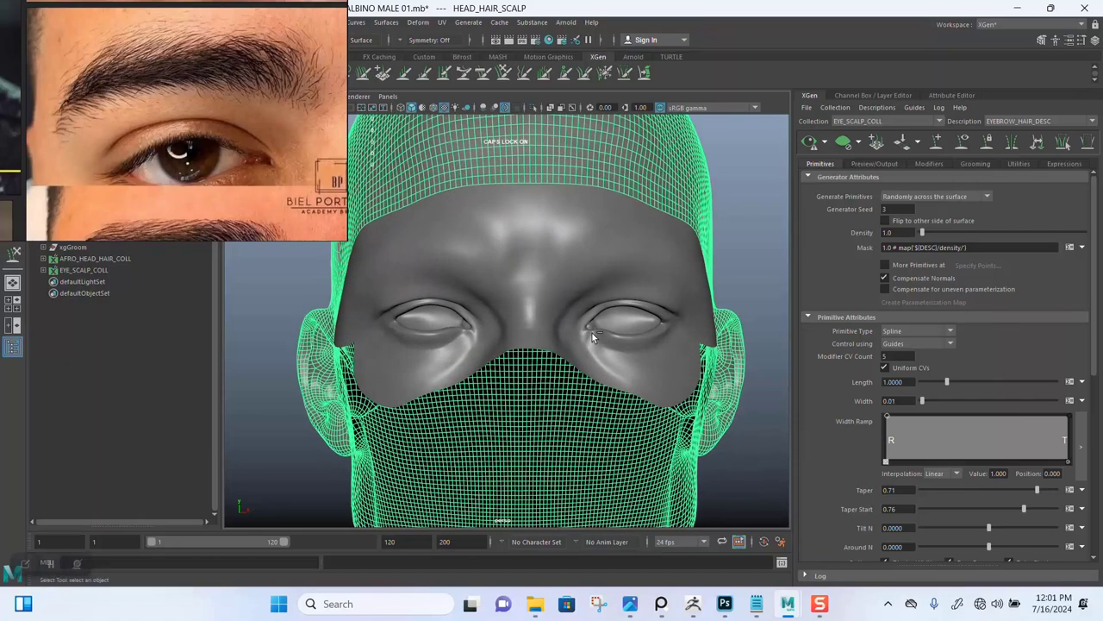
{"action": "key", "text": "ctrl+h"}
{"action": "left_click_drag", "start_coordinate": [557, 407], "coordinate": [534, 420], "text": "alt"}
{"action": "left_click_drag", "start_coordinate": [534, 334], "coordinate": [524, 357], "text": "alt"}
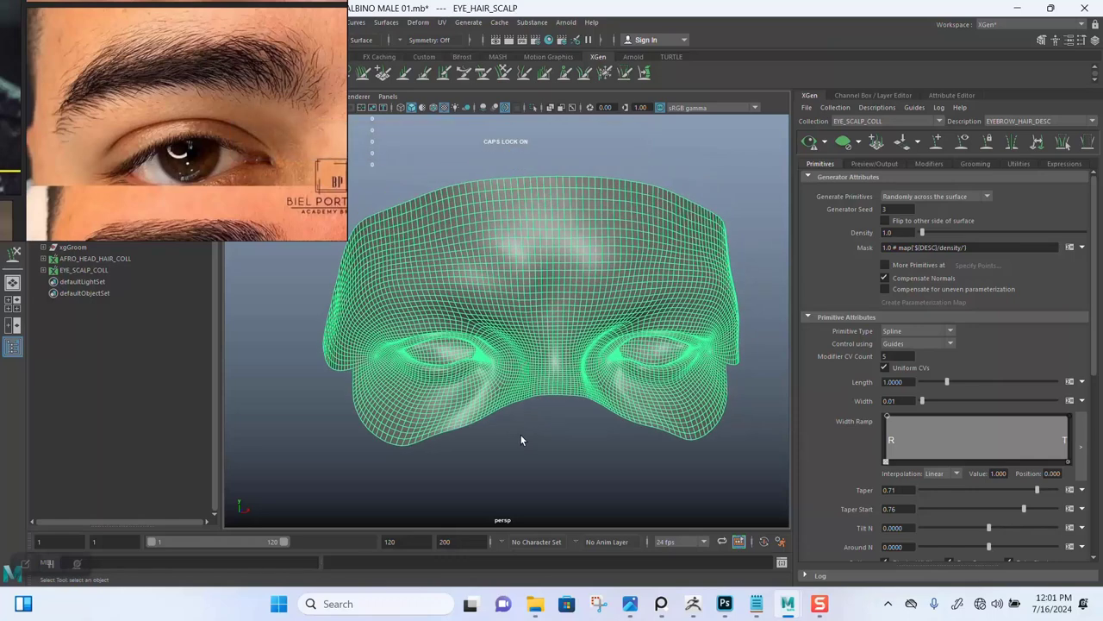
{"action": "left_click", "coordinate": [518, 435]}
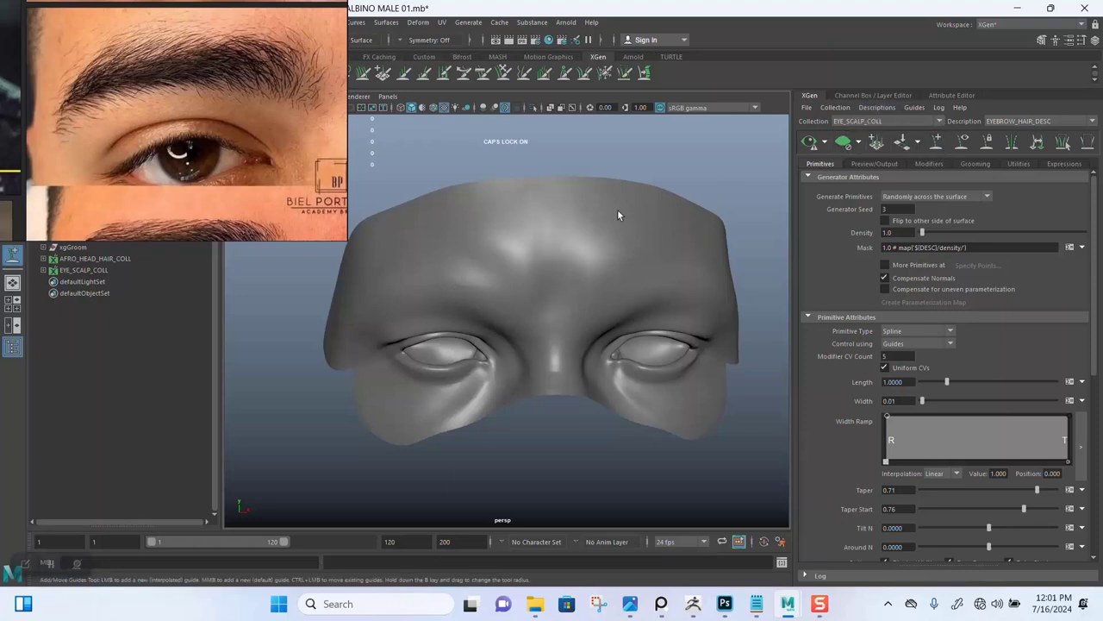
- Add two XGen guides, one above the other, at the inner end of the character's right eyebrow
{"action": "scroll", "coordinate": [448, 310], "scroll_direction": "up", "scroll_amount": 5}
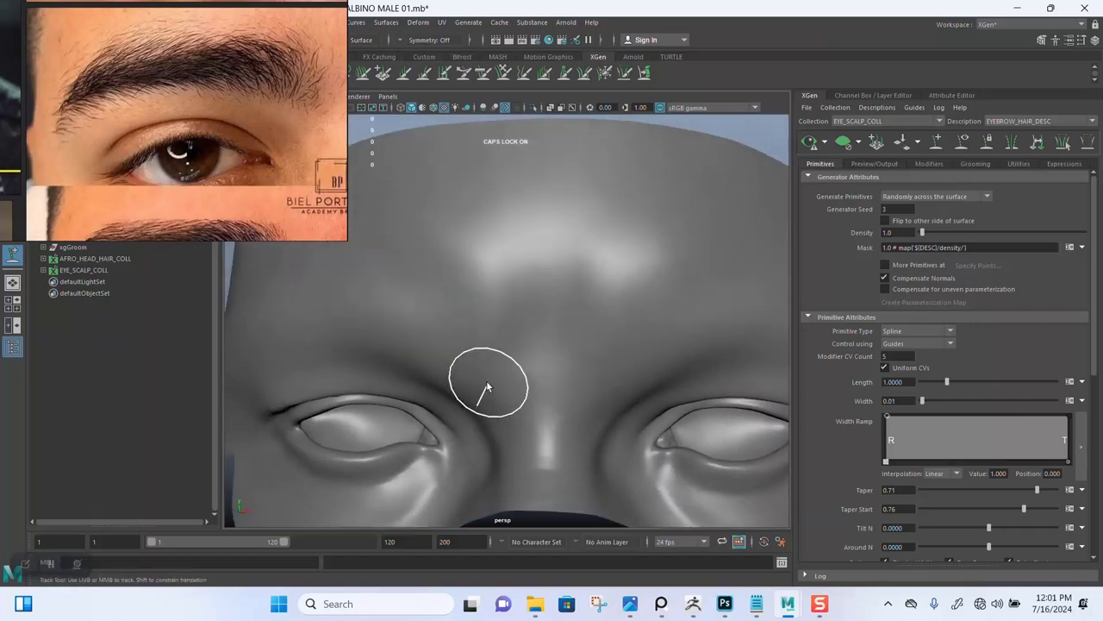
{"action": "scroll", "coordinate": [482, 367], "scroll_direction": "down", "scroll_amount": 2}
{"action": "middle_click_drag", "start_coordinate": [473, 348], "coordinate": [484, 326], "text": "alt"}
{"action": "scroll", "coordinate": [478, 313], "scroll_direction": "up", "scroll_amount": 2}
{"action": "left_click_drag", "start_coordinate": [477, 313], "coordinate": [345, 209], "text": "alt"}
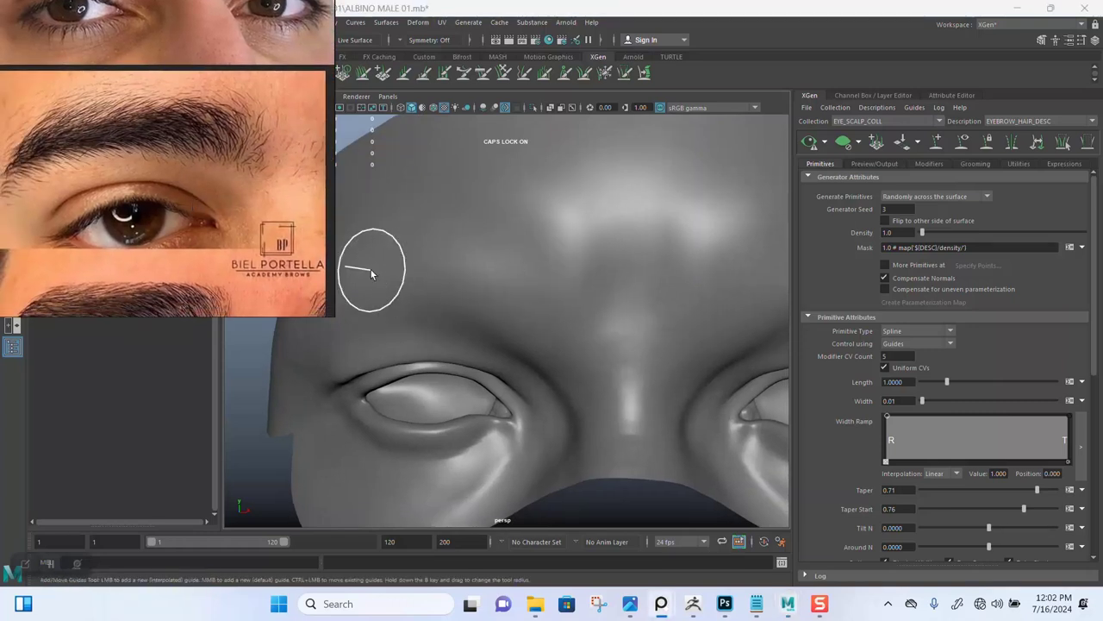
{"action": "left_click_drag", "start_coordinate": [526, 331], "coordinate": [552, 323], "text": "alt"}
{"action": "middle_click_drag", "start_coordinate": [552, 323], "coordinate": [576, 297], "text": "alt"}
{"action": "right_click_drag", "start_coordinate": [575, 296], "coordinate": [597, 326], "text": "alt"}
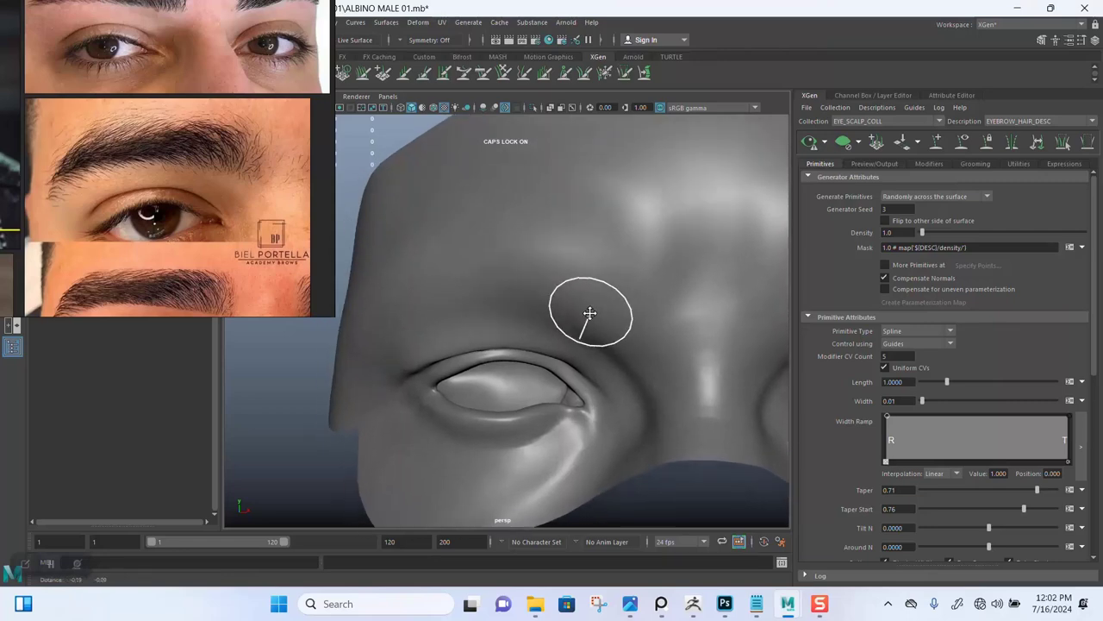
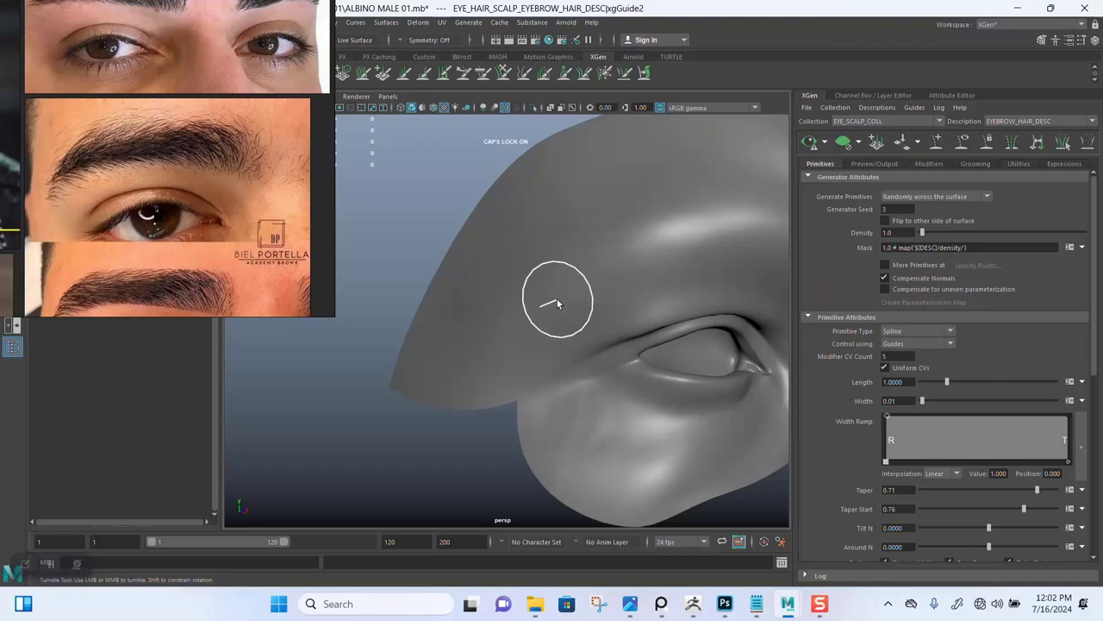
- Following the reference photo, add a third XGen guide at the outer tail of the right eyebrow
{"action": "middle_click_drag", "start_coordinate": [163, 128], "coordinate": [182, 169]}
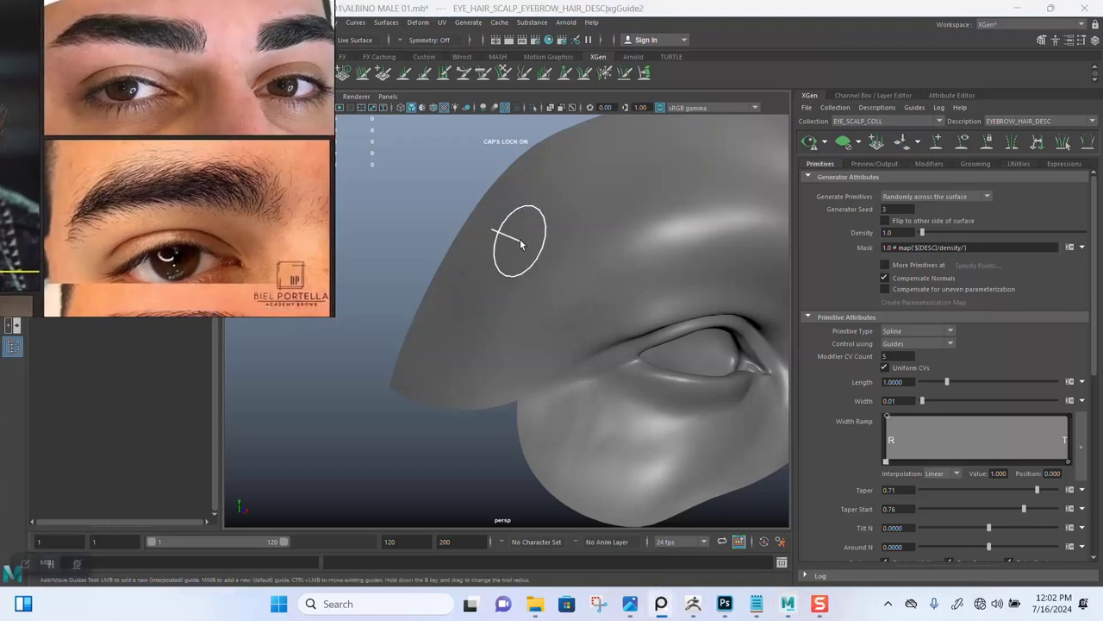
{"action": "right_click_drag", "start_coordinate": [532, 242], "coordinate": [526, 242], "text": "alt"}
{"action": "left_click_drag", "start_coordinate": [526, 242], "coordinate": [509, 251], "text": "alt"}
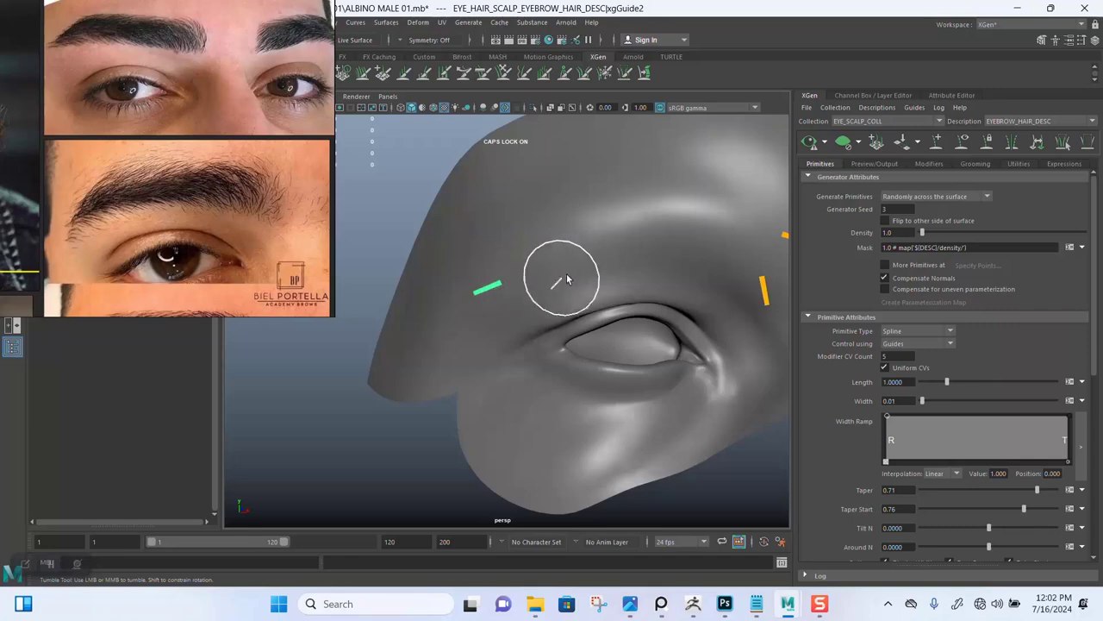
{"action": "left_click_drag", "start_coordinate": [567, 279], "coordinate": [546, 295], "text": "alt"}
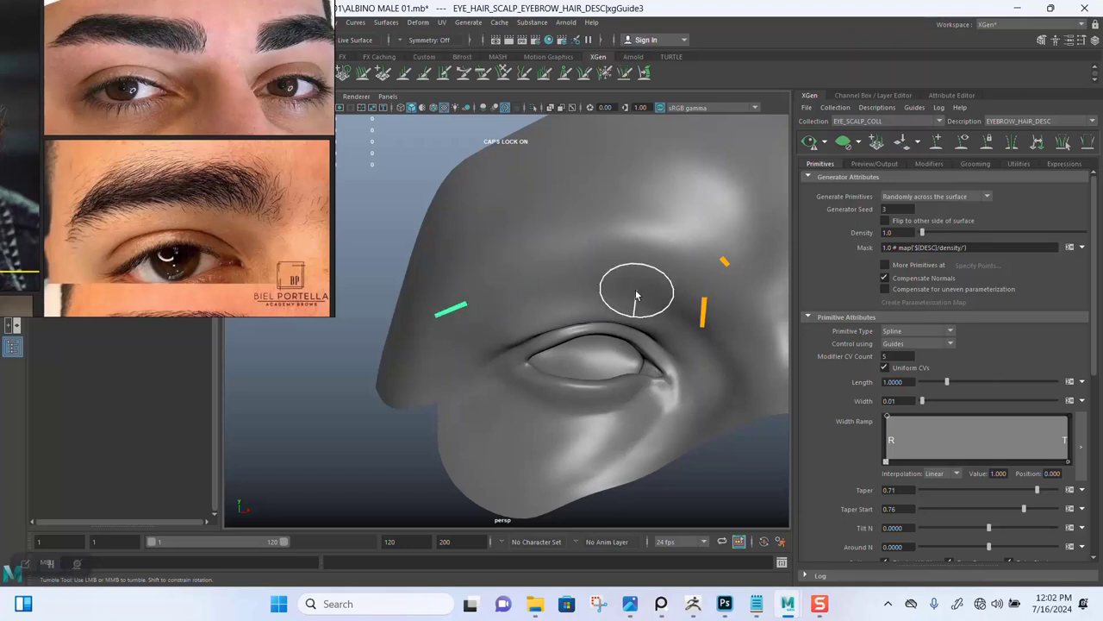
{"action": "left_click_drag", "start_coordinate": [636, 296], "coordinate": [549, 260], "text": "alt"}
{"action": "middle_click_drag", "start_coordinate": [551, 251], "coordinate": [555, 256], "text": "alt"}
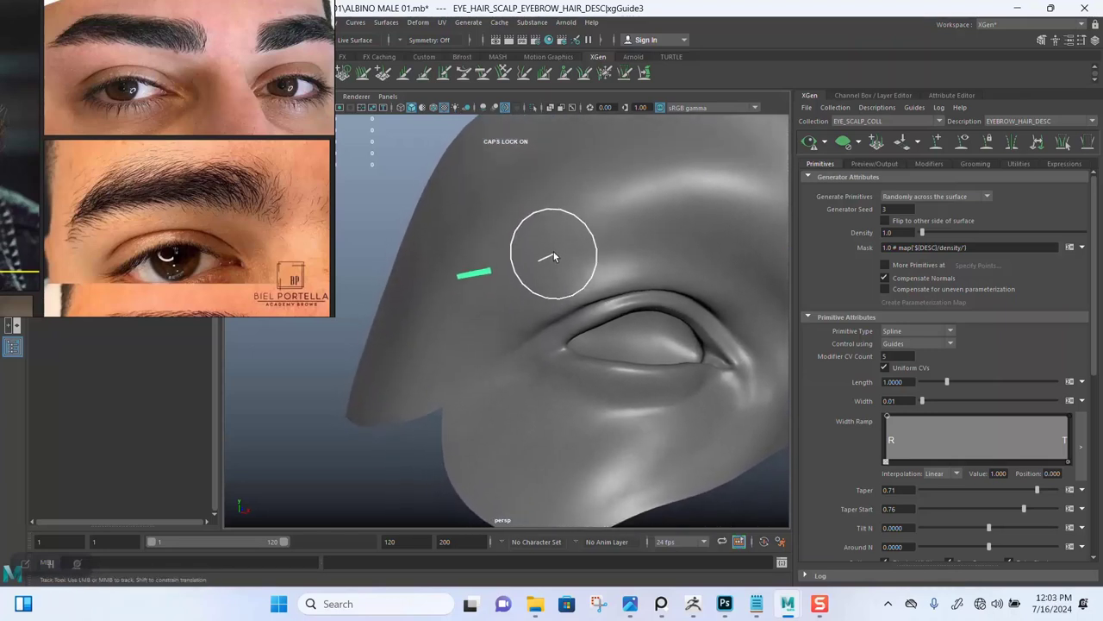
- Move the eyebrow reference fully into view and sculpt the outer tail guide into a gentle S-curve along the brow
{"action": "right_click_drag", "start_coordinate": [233, 162], "coordinate": [216, 314]}
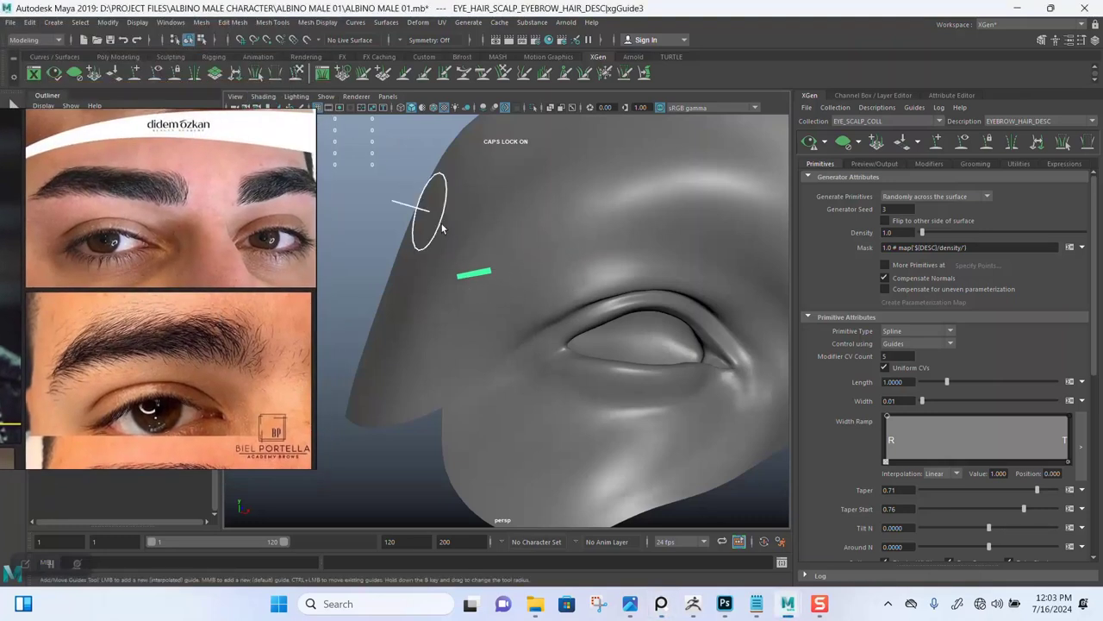
{"action": "mouse_move", "coordinate": [431, 215]}
{"action": "left_mouse_down", "text": "alt"}
{"action": "mouse_move", "coordinate": [456, 247]}
{"action": "mouse_move", "coordinate": [460, 237]}
{"action": "mouse_move", "coordinate": [478, 279]}
{"action": "mouse_move", "coordinate": [516, 214]}
{"action": "left_mouse_up", "text": "alt"}
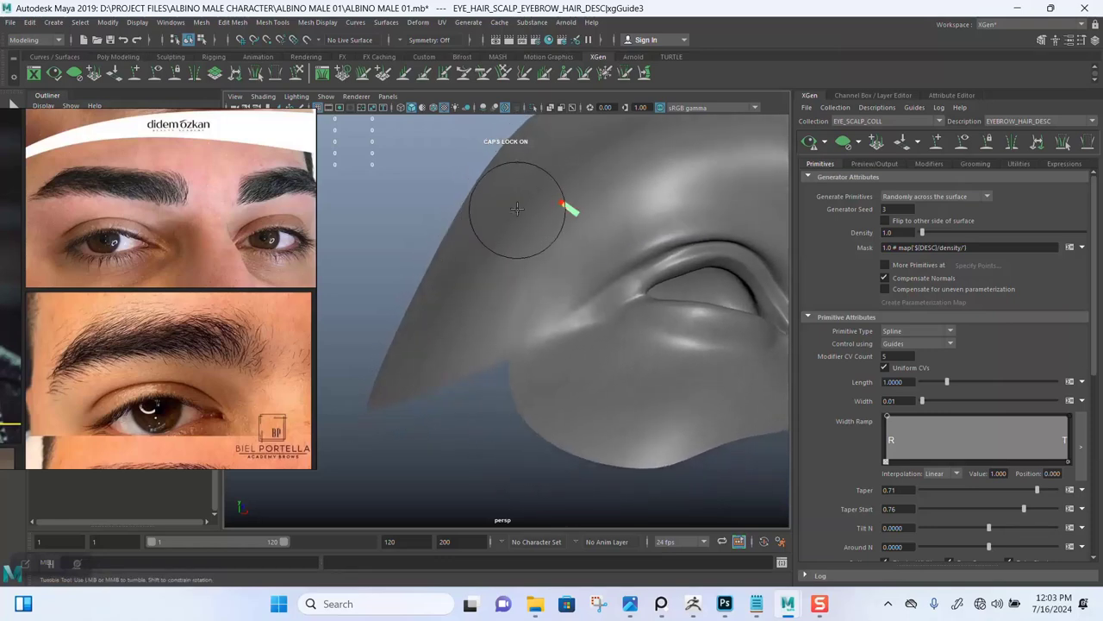
{"action": "middle_click_drag", "start_coordinate": [517, 215], "coordinate": [513, 219], "text": "alt"}
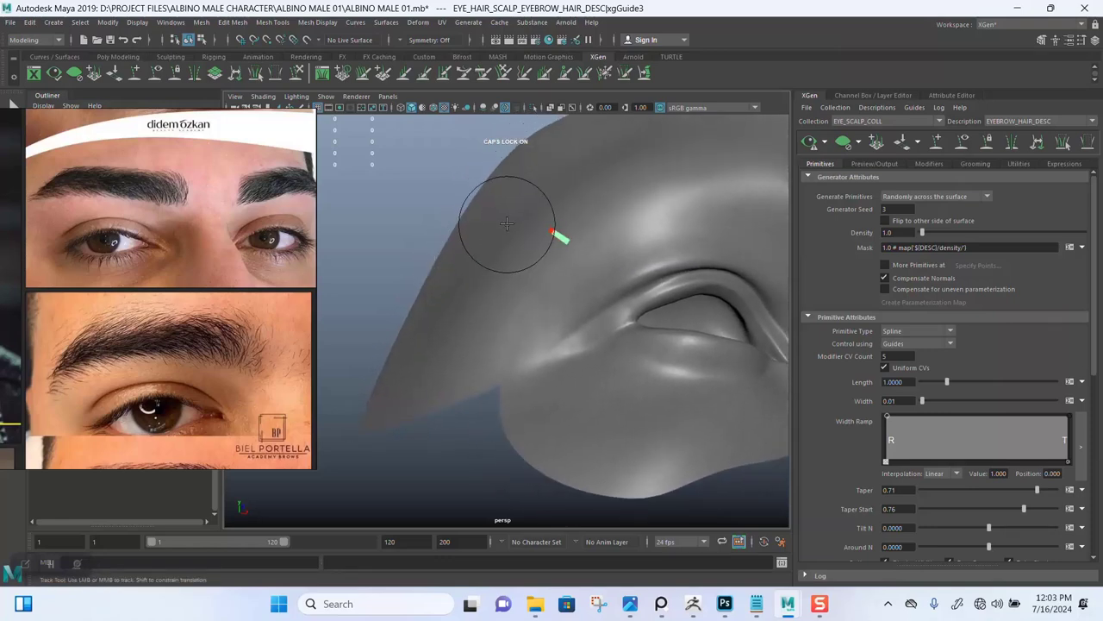
{"action": "left_click_drag", "start_coordinate": [472, 320], "coordinate": [387, 303], "text": "alt"}
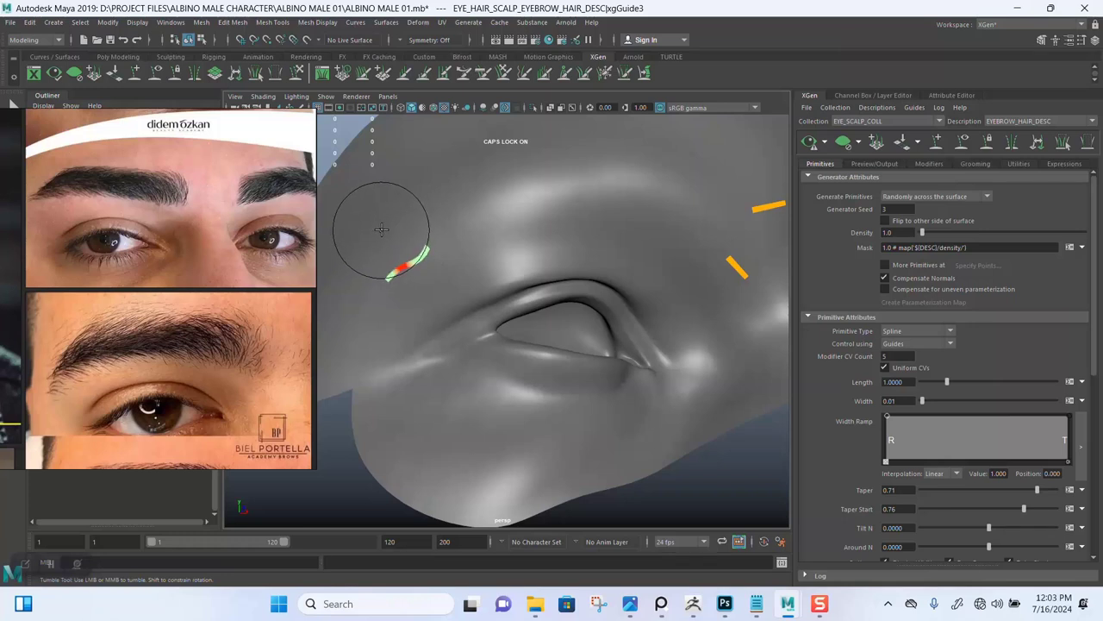
- Sculpt the upper guide at the brow's inner end so it bends outward toward the temple like the reference hairs
{"action": "left_click_drag", "start_coordinate": [464, 194], "coordinate": [510, 229], "text": "alt"}
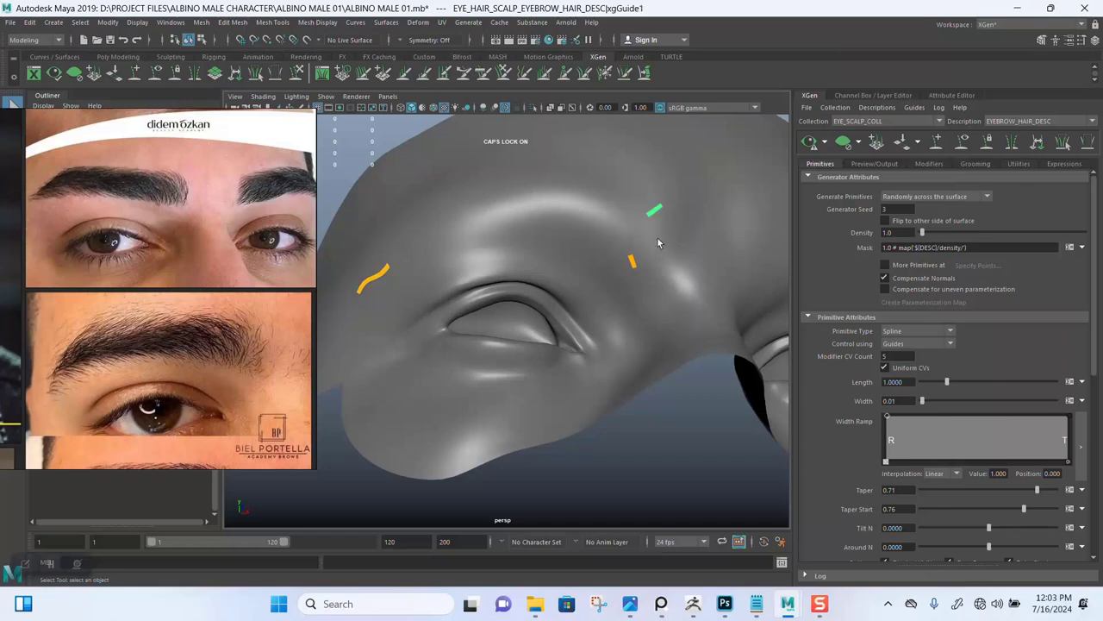
{"action": "left_click", "coordinate": [297, 73]}
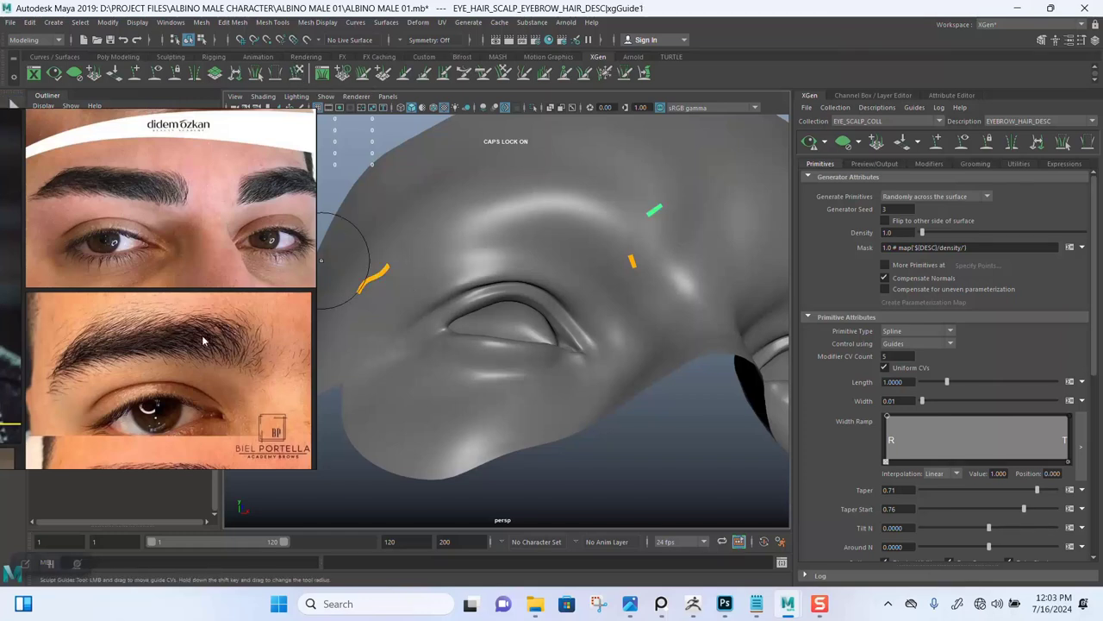
{"action": "middle_click_drag", "start_coordinate": [203, 340], "coordinate": [189, 311]}
{"action": "left_click_drag", "start_coordinate": [601, 287], "coordinate": [597, 259], "text": "alt"}
{"action": "right_click_drag", "start_coordinate": [597, 260], "coordinate": [589, 272], "text": "alt"}
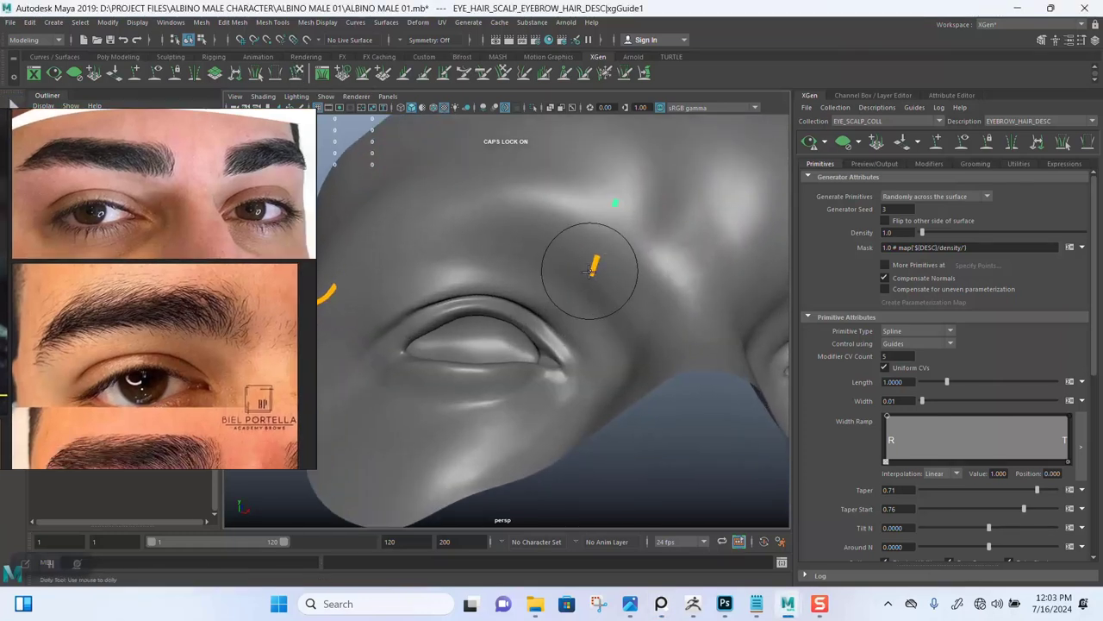
{"action": "left_click_drag", "start_coordinate": [590, 270], "coordinate": [589, 365], "text": "alt"}
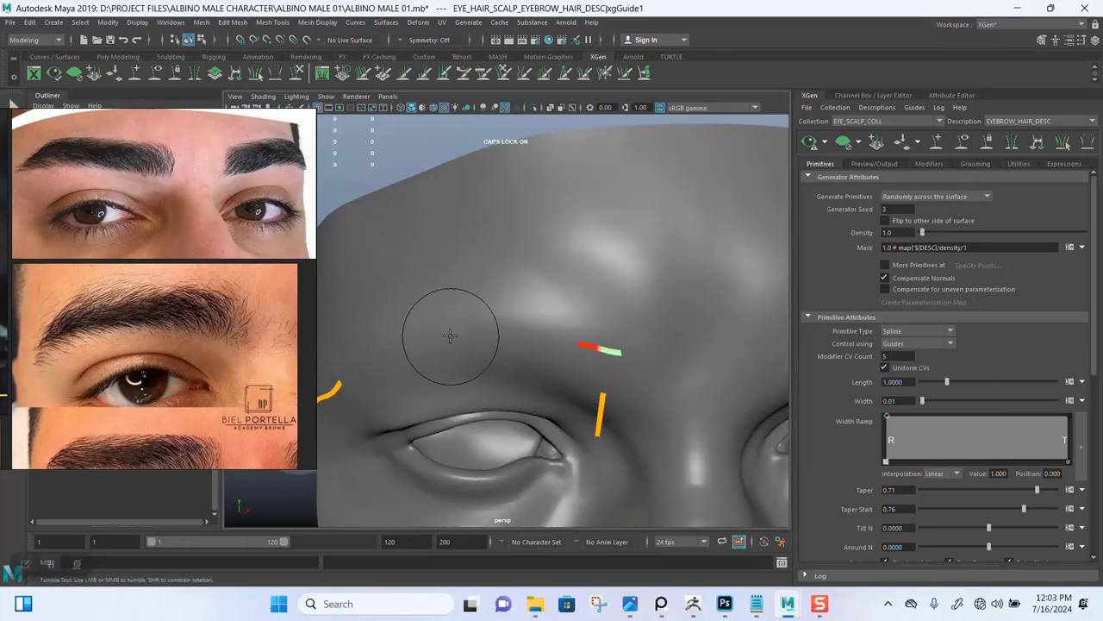
{"action": "mouse_move", "coordinate": [591, 357]}
{"action": "left_mouse_down", "text": "alt"}
{"action": "mouse_move", "coordinate": [598, 316]}
{"action": "mouse_move", "coordinate": [563, 166]}
{"action": "left_mouse_up", "text": "alt"}
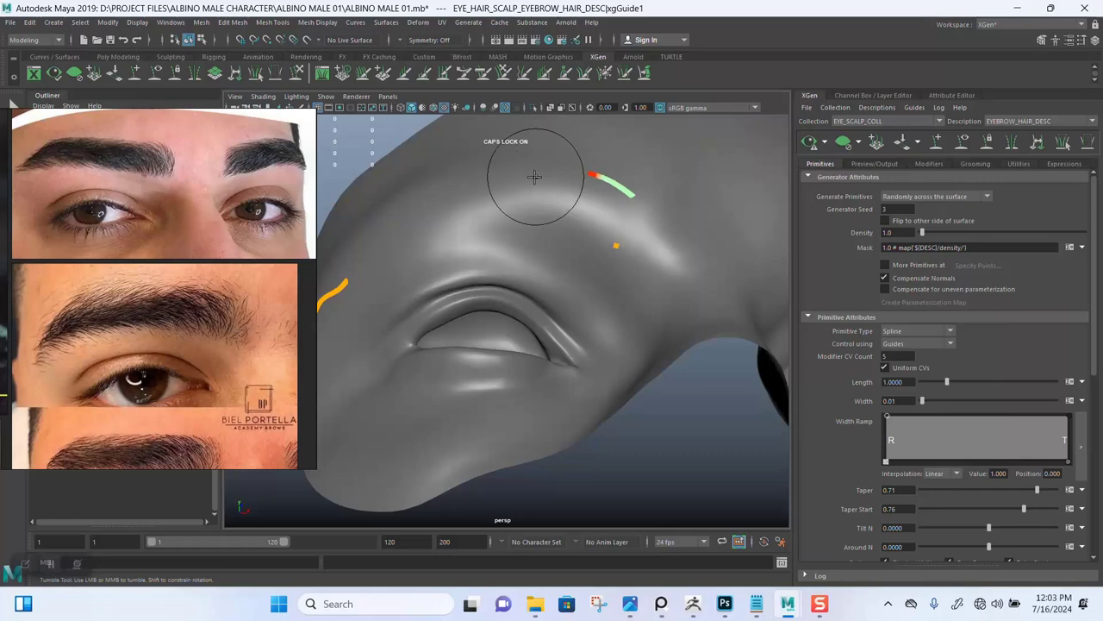
{"action": "mouse_move", "coordinate": [554, 216]}
{"action": "left_mouse_down", "text": "alt"}
{"action": "mouse_move", "coordinate": [540, 248]}
{"action": "mouse_move", "coordinate": [561, 241]}
{"action": "mouse_move", "coordinate": [532, 235]}
{"action": "left_mouse_up", "text": "alt"}
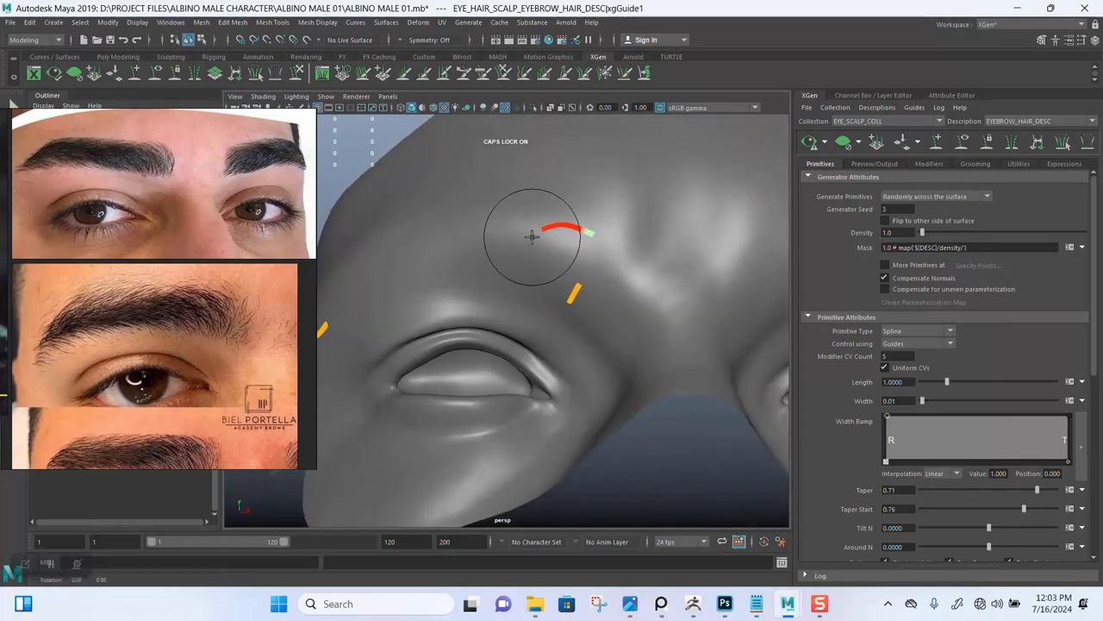
- Sculpt the lower guide at the brow's inner end so it curves up and outward along the brow ridge
{"action": "key", "text": "q"}
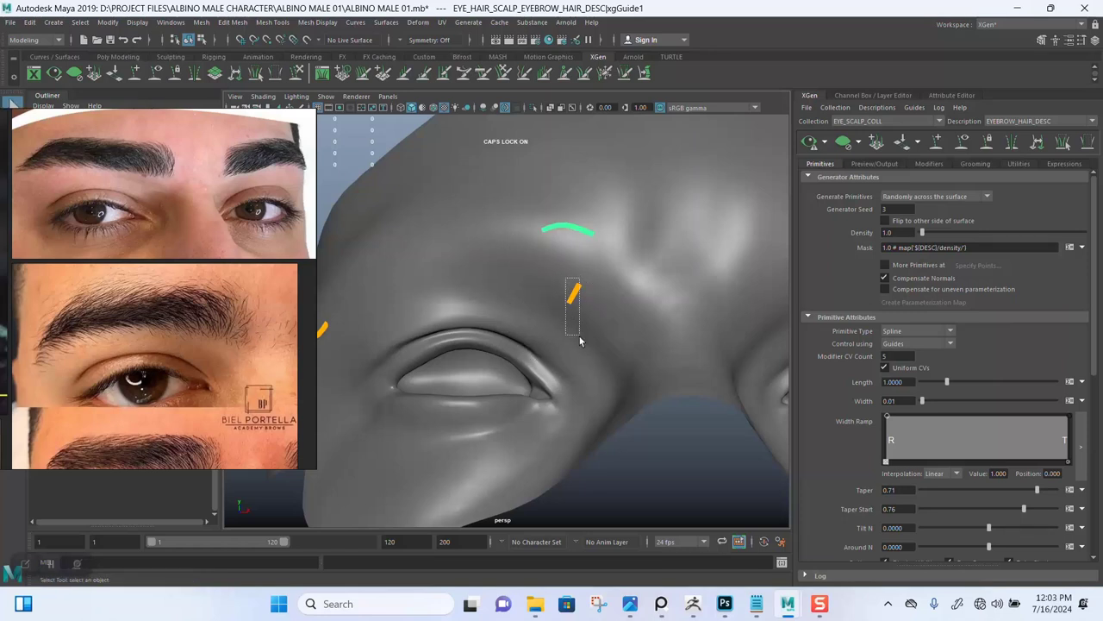
{"action": "key", "text": "y"}
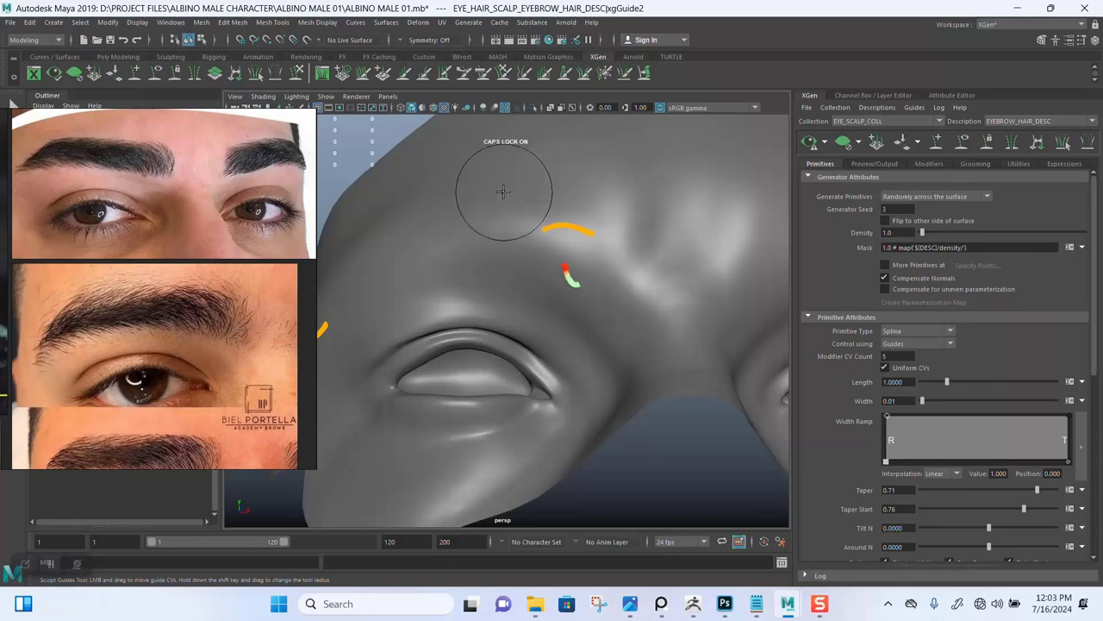
{"action": "mouse_move", "coordinate": [507, 155]}
{"action": "left_mouse_down", "text": "alt"}
{"action": "mouse_move", "coordinate": [572, 230]}
{"action": "mouse_move", "coordinate": [615, 217]}
{"action": "mouse_move", "coordinate": [621, 256]}
{"action": "mouse_move", "coordinate": [641, 278]}
{"action": "mouse_move", "coordinate": [594, 256]}
{"action": "mouse_move", "coordinate": [593, 285]}
{"action": "mouse_move", "coordinate": [608, 238]}
{"action": "mouse_move", "coordinate": [692, 251]}
{"action": "mouse_move", "coordinate": [707, 284]}
{"action": "mouse_move", "coordinate": [655, 257]}
{"action": "mouse_move", "coordinate": [574, 244]}
{"action": "mouse_move", "coordinate": [563, 290]}
{"action": "mouse_move", "coordinate": [546, 237]}
{"action": "mouse_move", "coordinate": [518, 285]}
{"action": "mouse_move", "coordinate": [508, 244]}
{"action": "left_mouse_up", "text": "alt"}
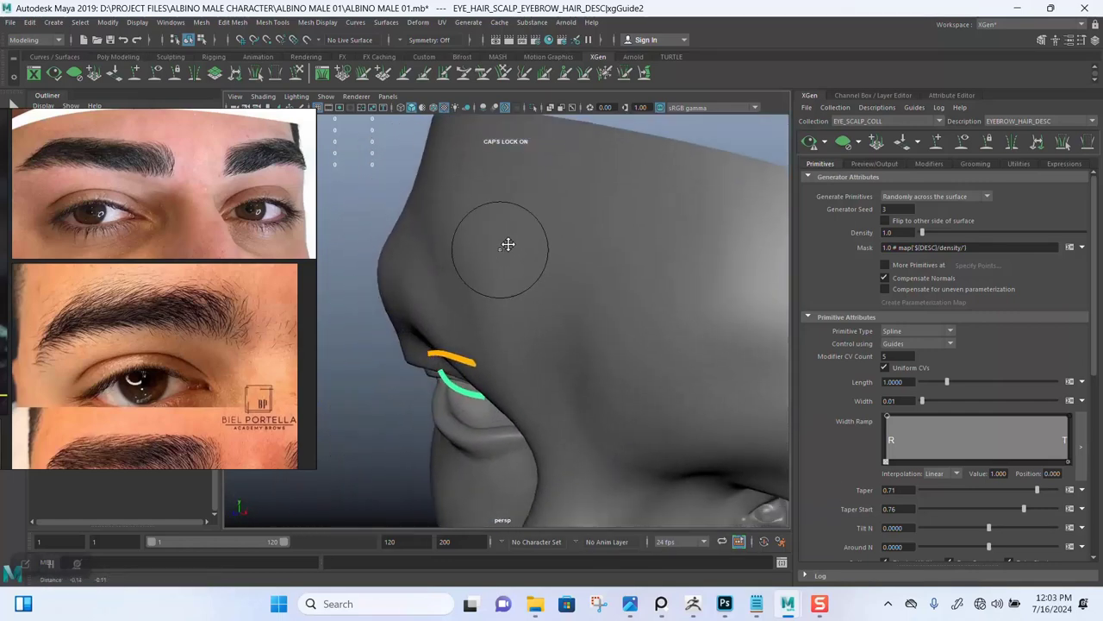
{"action": "right_click_drag", "start_coordinate": [507, 244], "coordinate": [487, 369], "text": "alt"}
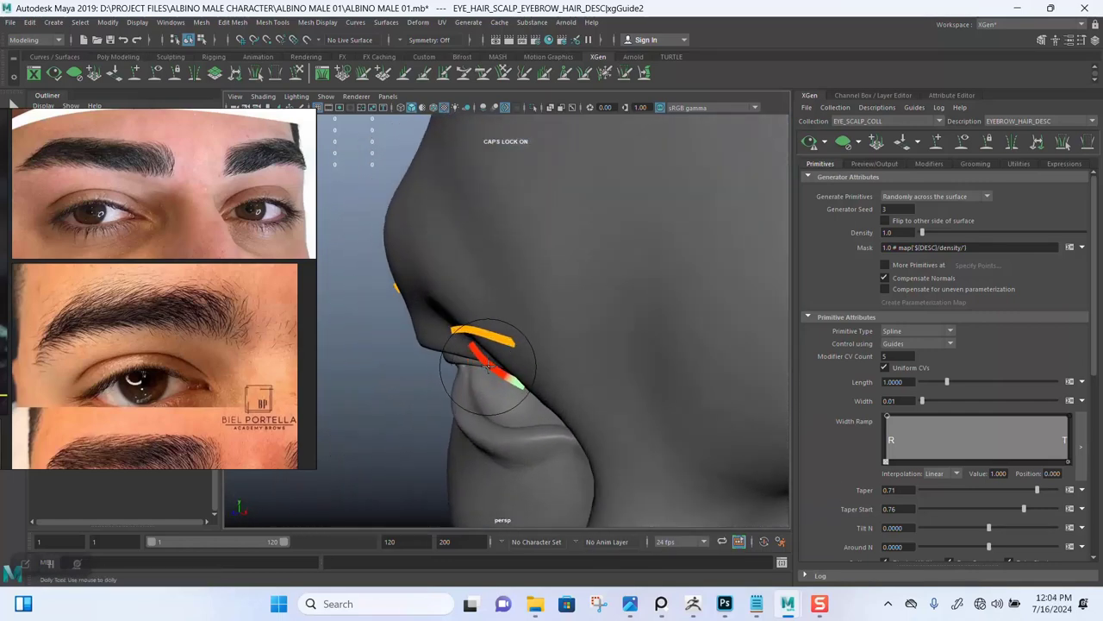
{"action": "left_click_drag", "start_coordinate": [487, 369], "coordinate": [570, 399], "text": "alt"}
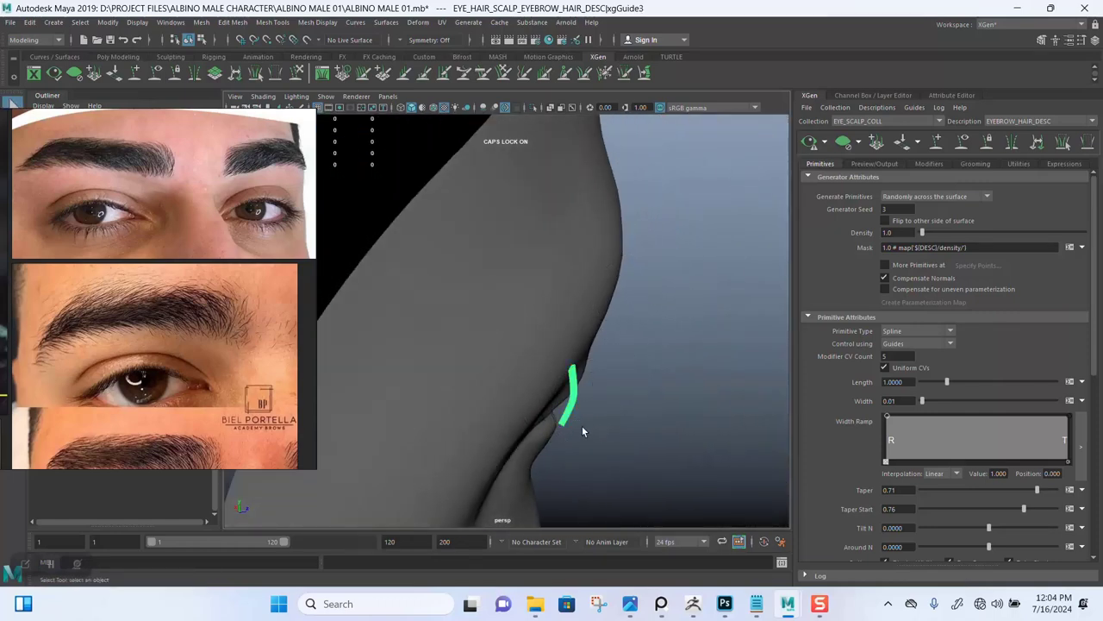
{"action": "key", "text": "e"}
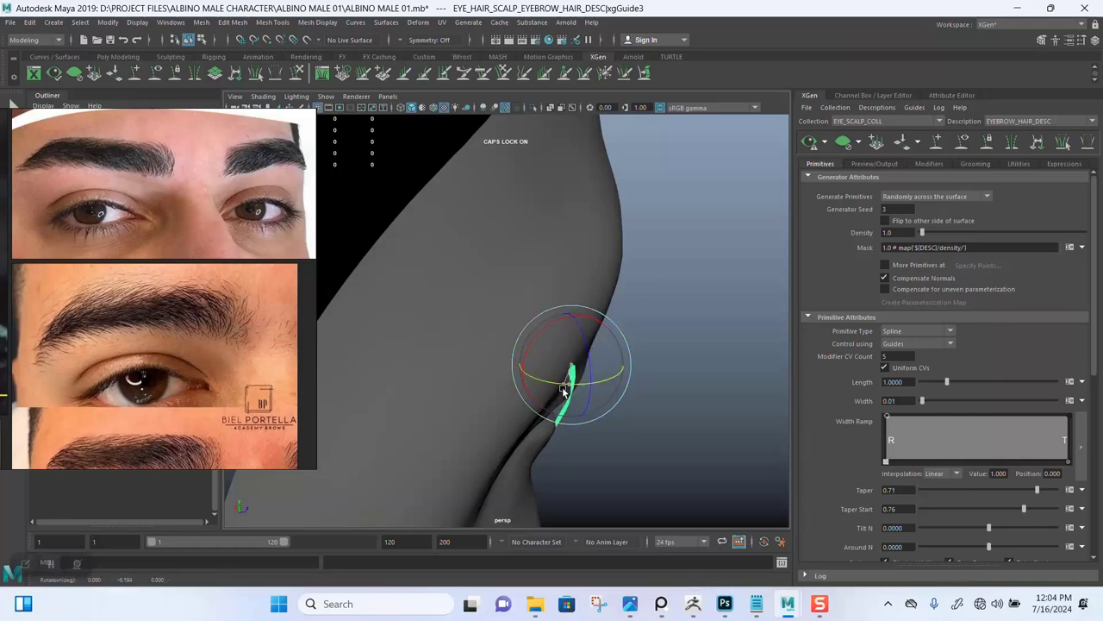
{"action": "key", "text": "ctrl+z"}
{"action": "key", "text": "q"}
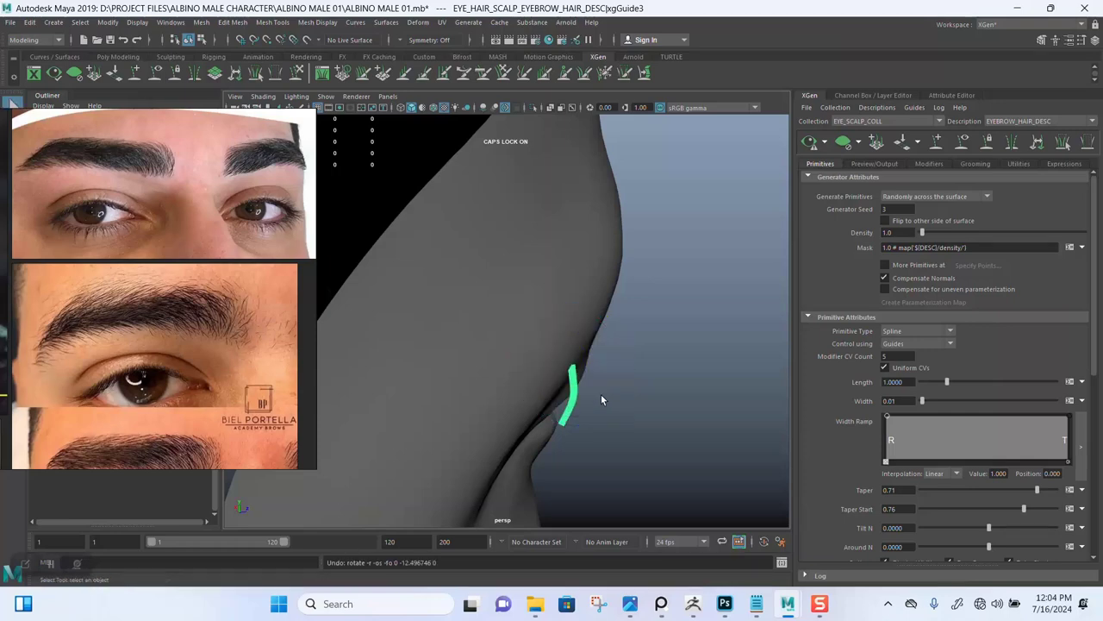
- Rotate the outer tail guide to follow the brow surface at the temple, and deselect it
{"action": "key", "text": "e"}
{"action": "mouse_move", "coordinate": [613, 423]}
{"action": "left_mouse_down", "text": "alt"}
{"action": "mouse_move", "coordinate": [612, 356]}
{"action": "mouse_move", "coordinate": [618, 416]}
{"action": "left_mouse_up", "text": "alt"}
{"action": "left_click_drag", "start_coordinate": [595, 325], "coordinate": [699, 369]}
{"action": "left_click", "coordinate": [694, 415]}
{"action": "key", "text": "q"}
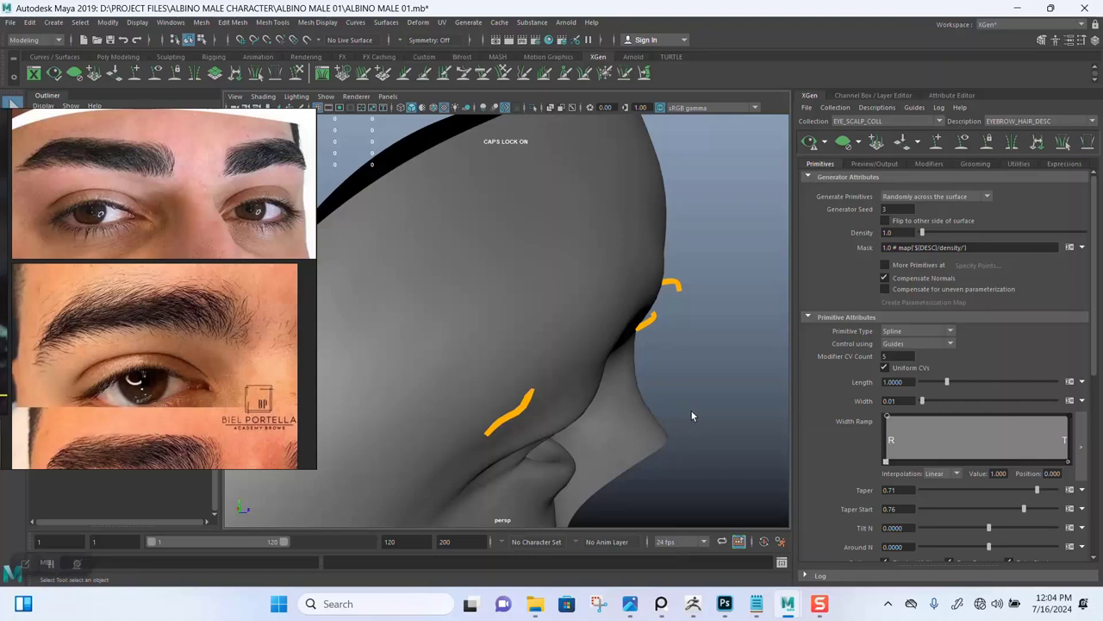
- Sculpt the upper inner brow guide closer to the skin, and switch back to adding guides
{"action": "left_click_drag", "start_coordinate": [691, 415], "coordinate": [650, 337], "text": "alt"}
{"action": "scroll", "coordinate": [561, 335], "scroll_direction": "up", "scroll_amount": 2}
{"action": "left_click_drag", "start_coordinate": [561, 334], "coordinate": [535, 383], "text": "alt"}
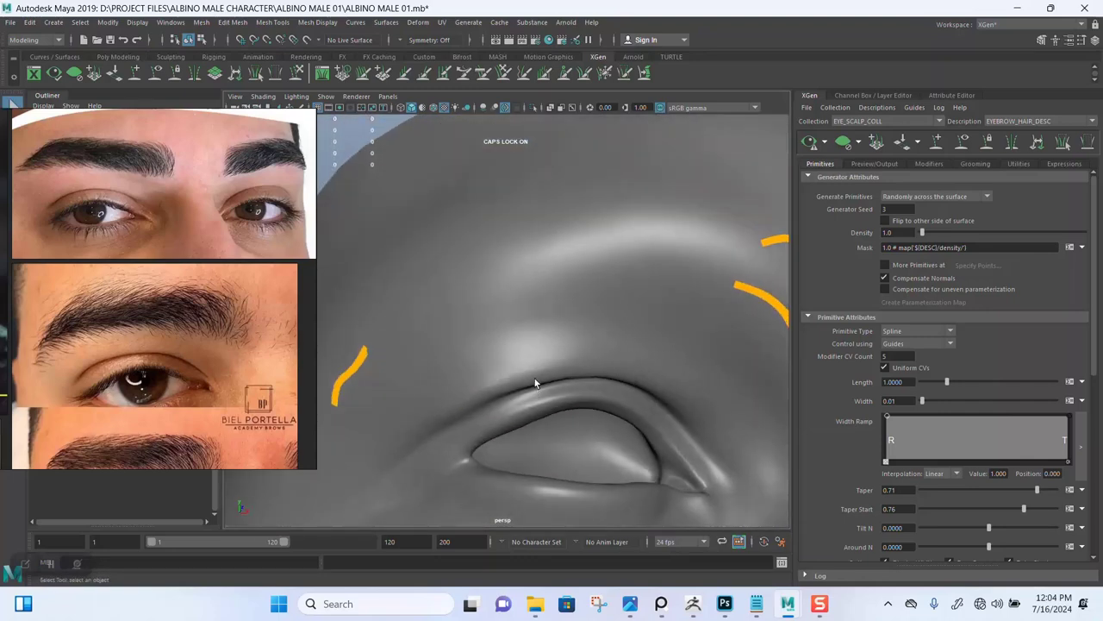
{"action": "right_click_drag", "start_coordinate": [534, 383], "coordinate": [530, 337], "text": "alt"}
{"action": "left_click_drag", "start_coordinate": [529, 337], "coordinate": [560, 262], "text": "alt"}
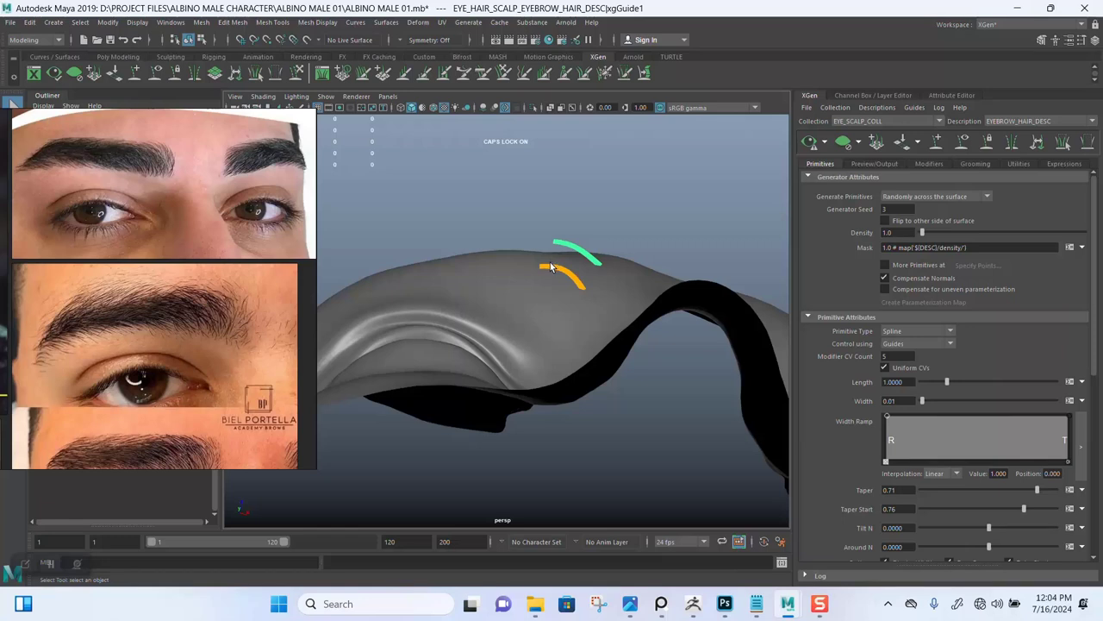
{"action": "key", "text": "y"}
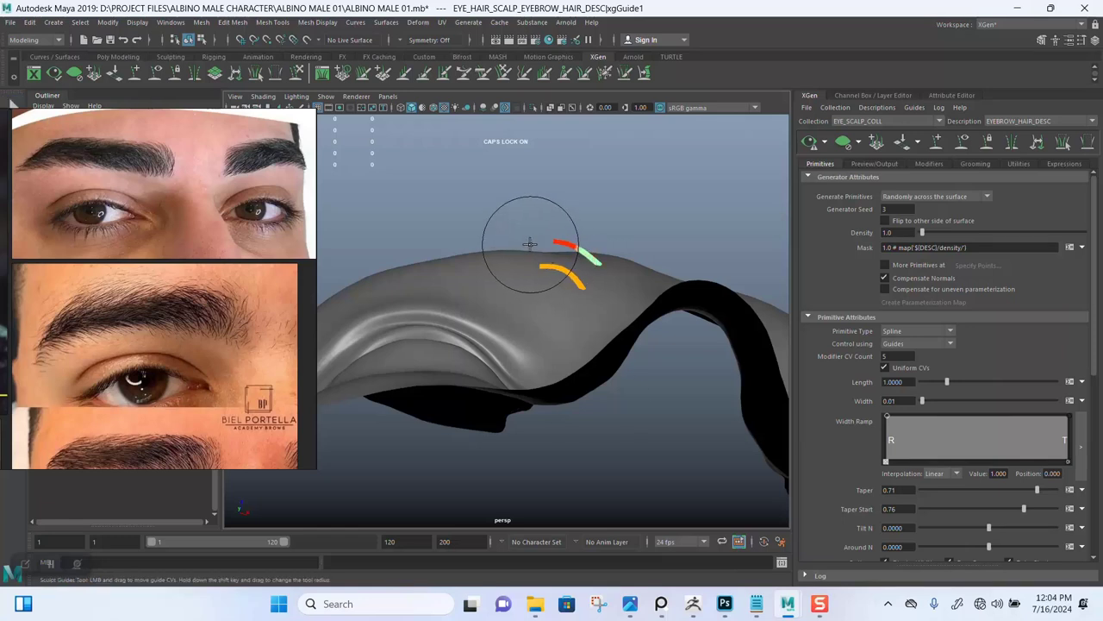
{"action": "left_click_drag", "start_coordinate": [519, 245], "coordinate": [496, 276]}
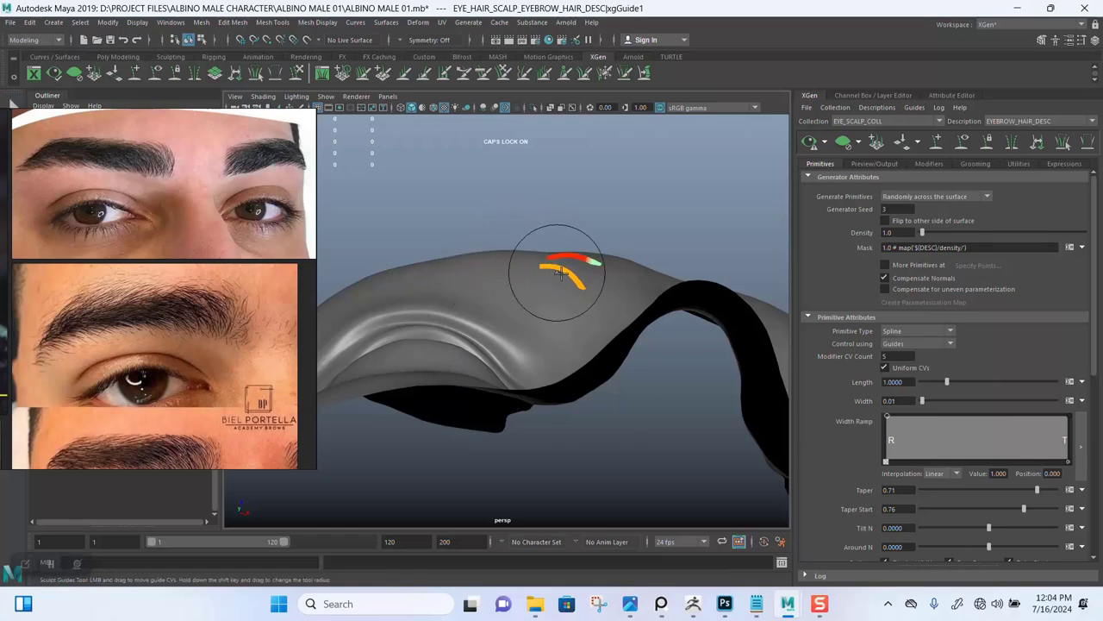
{"action": "mouse_move", "coordinate": [596, 242]}
{"action": "left_mouse_down", "text": "alt"}
{"action": "mouse_move", "coordinate": [578, 233]}
{"action": "mouse_move", "coordinate": [572, 273]}
{"action": "mouse_move", "coordinate": [630, 330]}
{"action": "mouse_move", "coordinate": [561, 299]}
{"action": "mouse_move", "coordinate": [517, 250]}
{"action": "left_mouse_up", "text": "alt"}
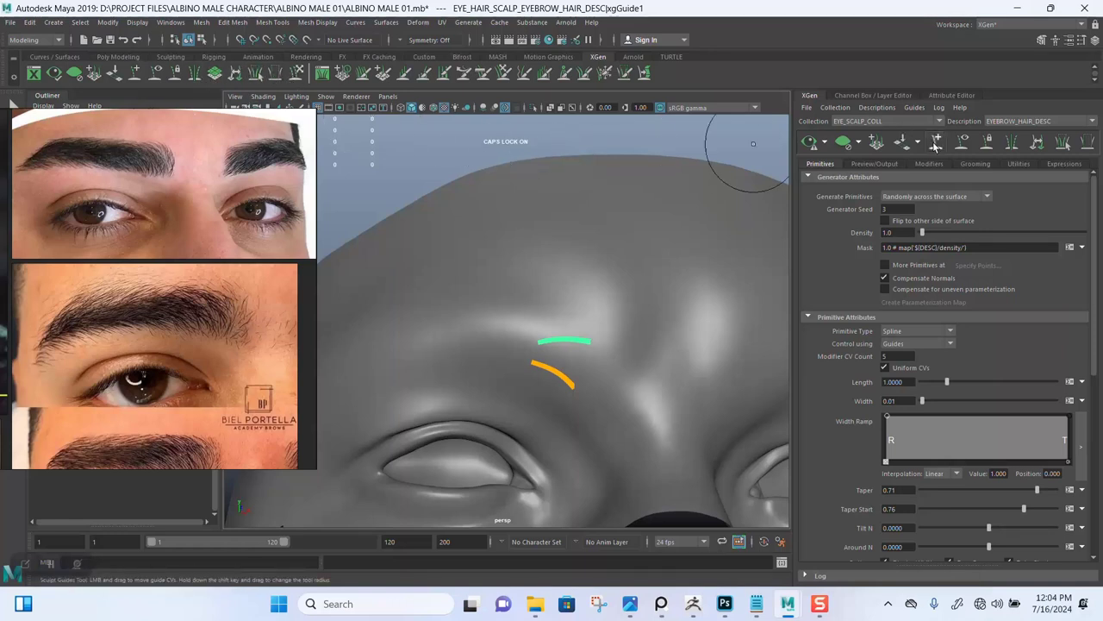
{"action": "left_click_drag", "start_coordinate": [660, 318], "coordinate": [601, 274], "text": "alt"}
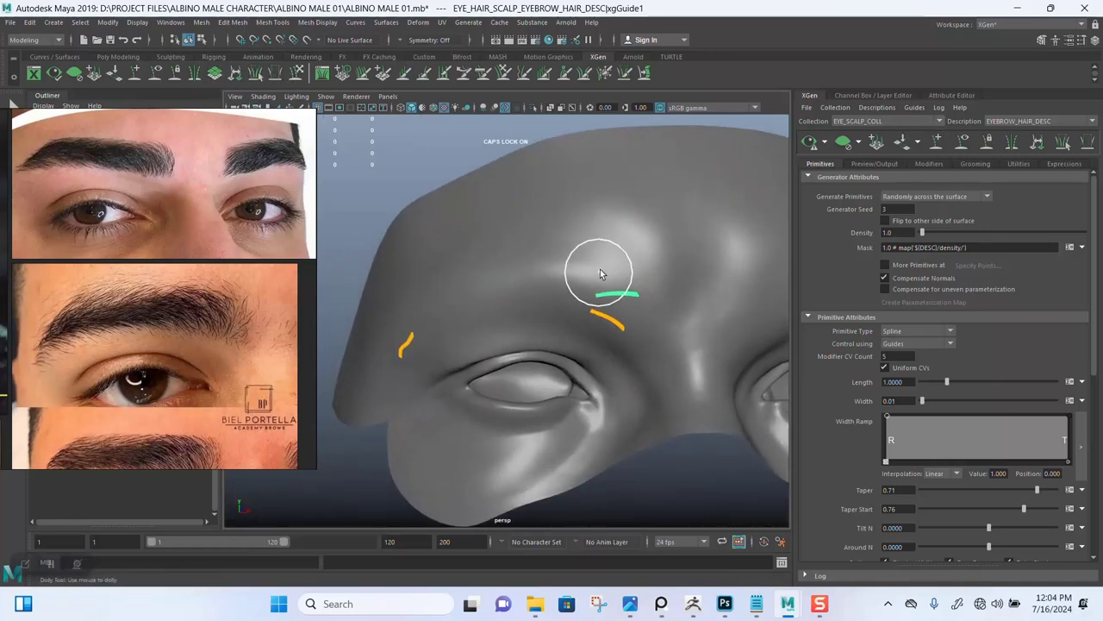
- Add three XGen guides along the brow's lower edge, spaced from beside the inner-end guides out toward the temple
{"action": "middle_click_drag", "start_coordinate": [602, 274], "coordinate": [546, 266], "text": "alt"}
{"action": "right_click_drag", "start_coordinate": [546, 267], "coordinate": [581, 296], "text": "alt"}
{"action": "left_click_drag", "start_coordinate": [581, 296], "coordinate": [598, 281], "text": "alt"}
{"action": "right_click_drag", "start_coordinate": [598, 281], "coordinate": [602, 268], "text": "alt"}
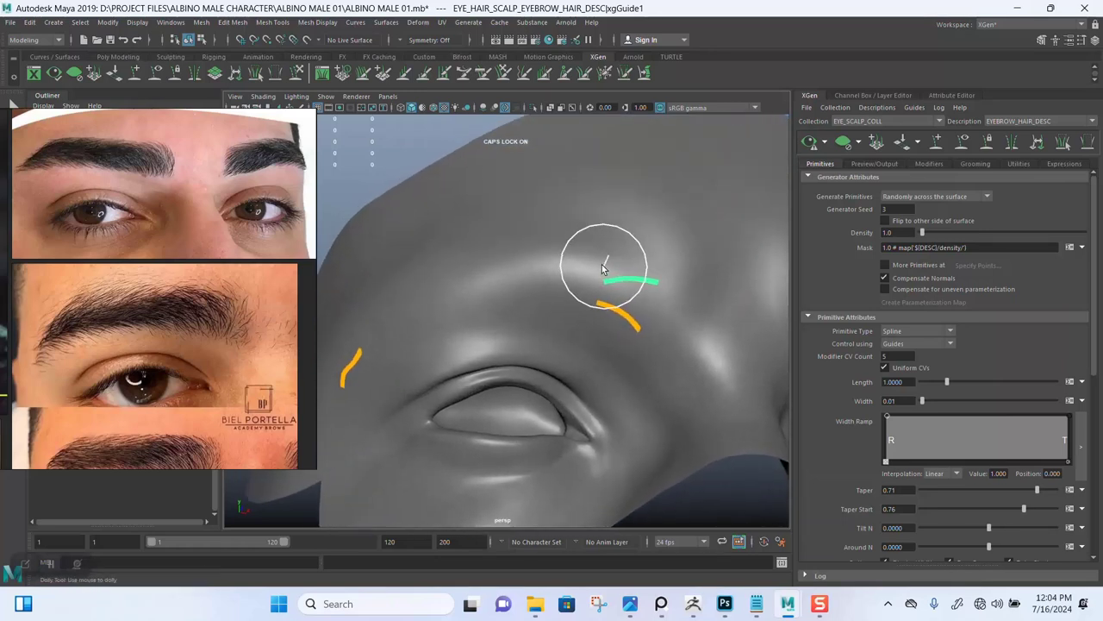
{"action": "middle_click_drag", "start_coordinate": [606, 277], "coordinate": [657, 263], "text": "alt"}
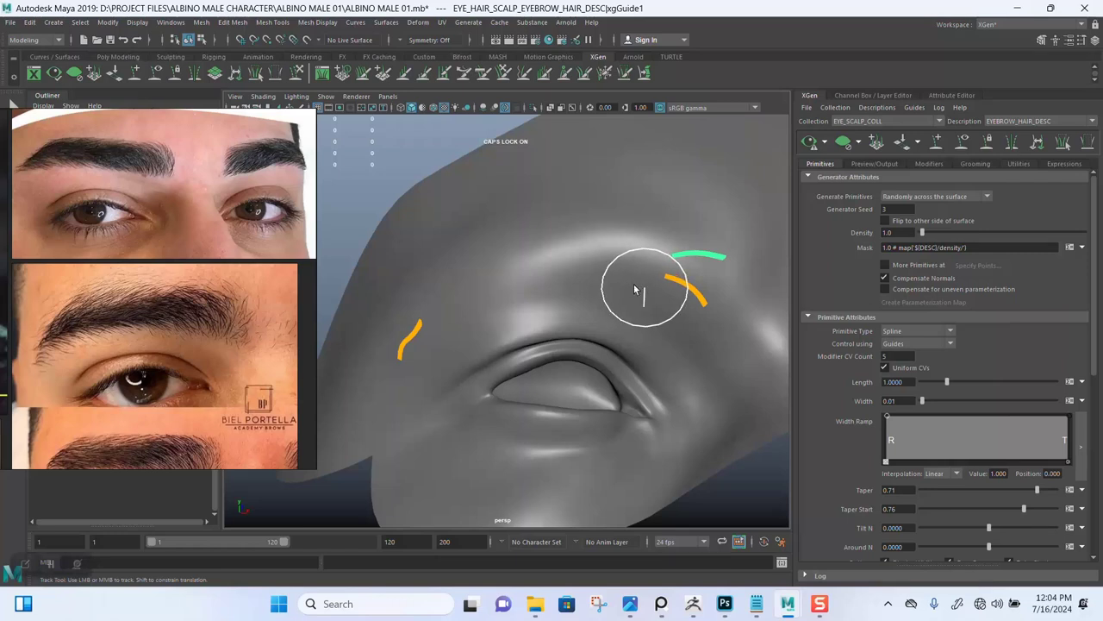
{"action": "left_click_drag", "start_coordinate": [575, 252], "coordinate": [540, 244]}
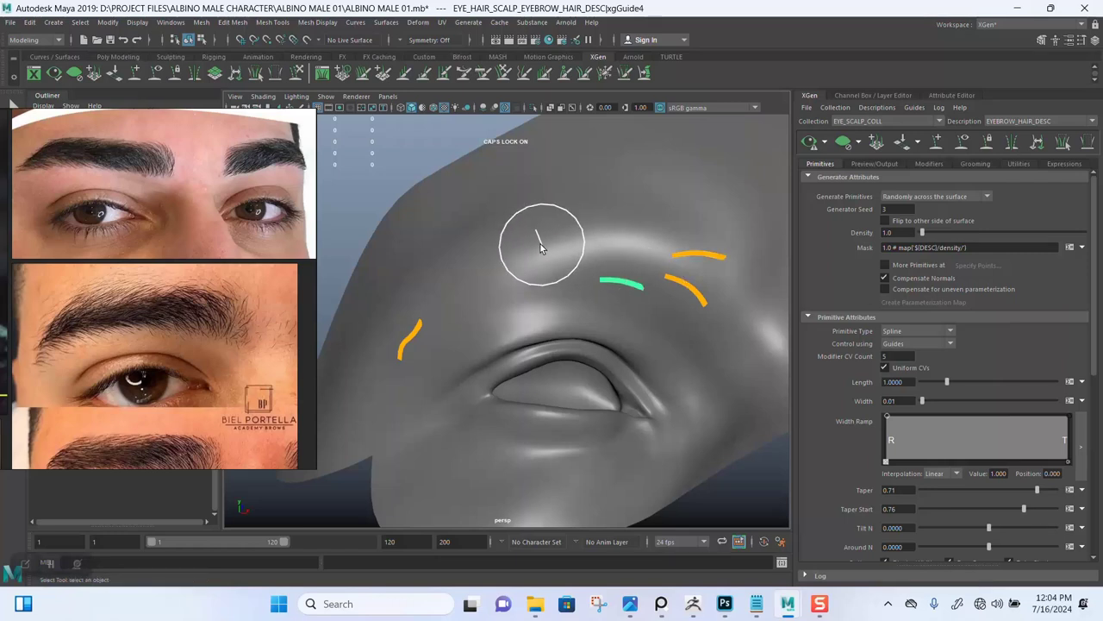
{"action": "left_click", "coordinate": [540, 289]}
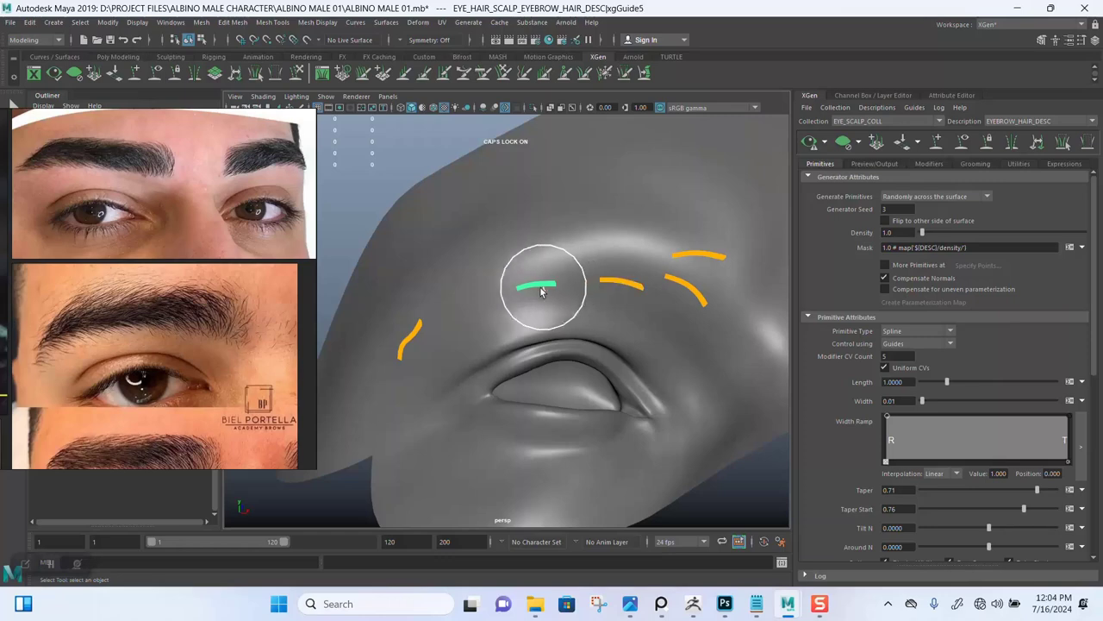
{"action": "left_click", "coordinate": [458, 307]}
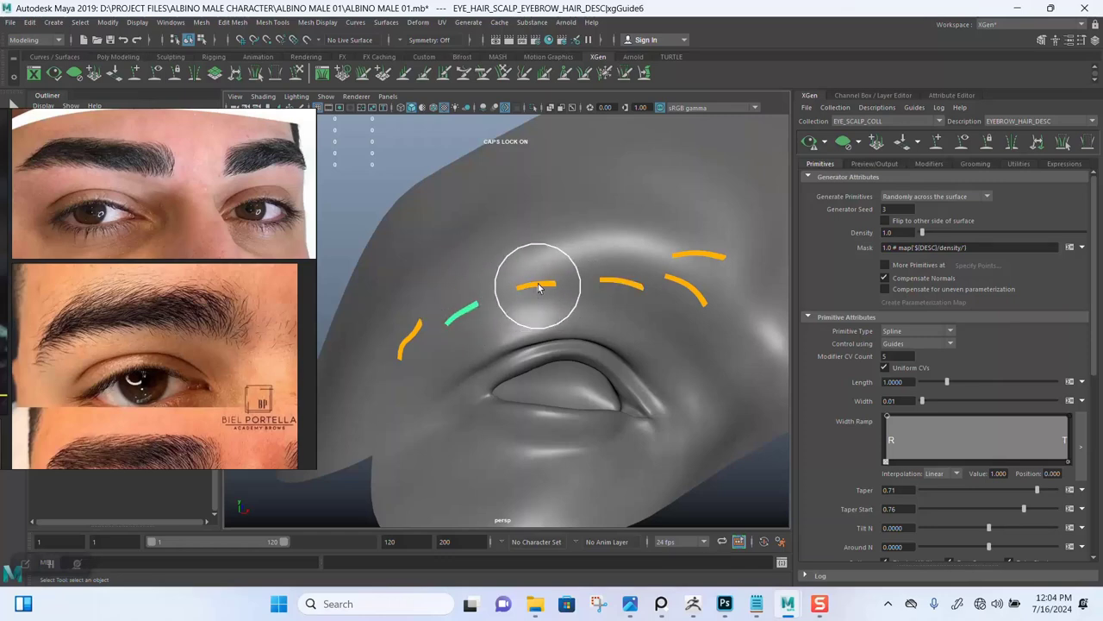
- Add a second row of three guides along the brow's upper edge, running out to the tail guide
{"action": "left_click_drag", "start_coordinate": [537, 285], "coordinate": [566, 272], "text": "alt"}
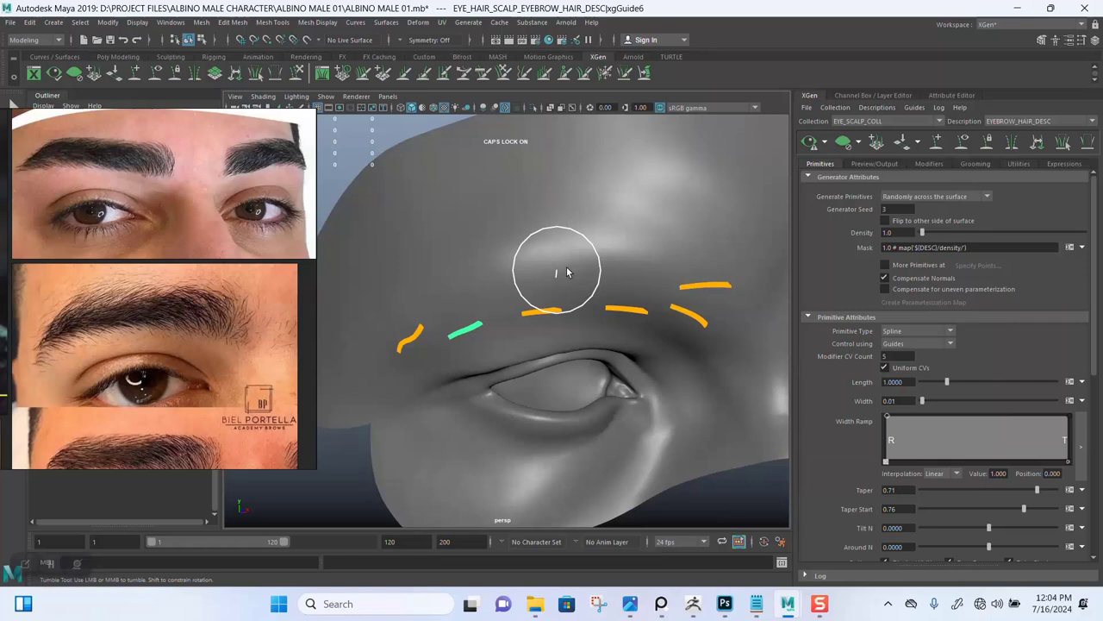
{"action": "left_click", "coordinate": [629, 266]}
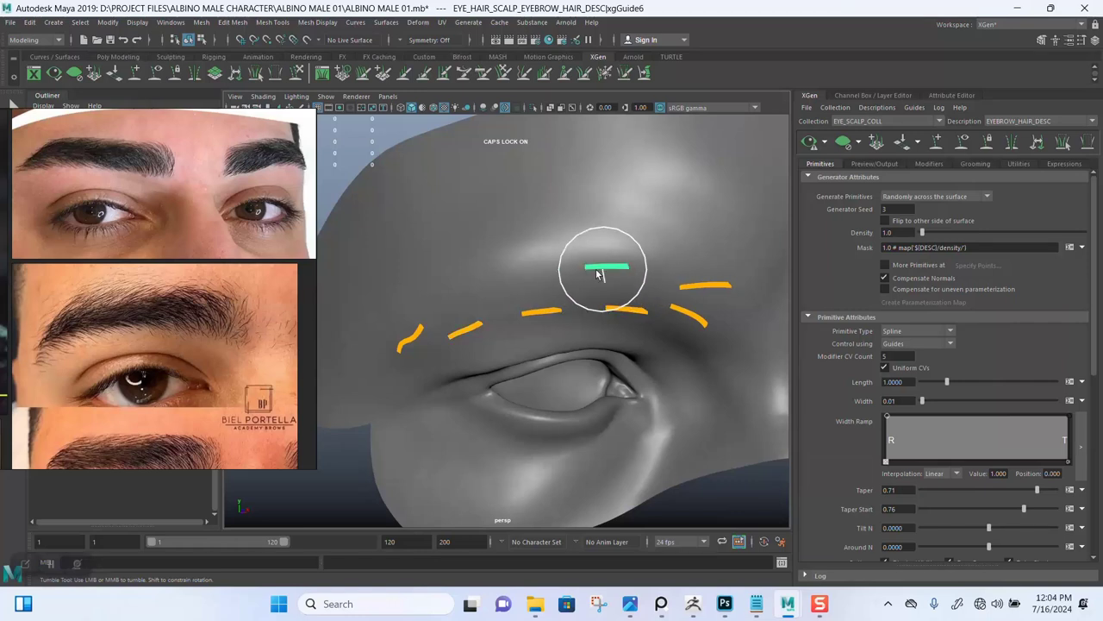
{"action": "left_click", "coordinate": [525, 280]}
{"action": "left_click", "coordinate": [450, 309]}
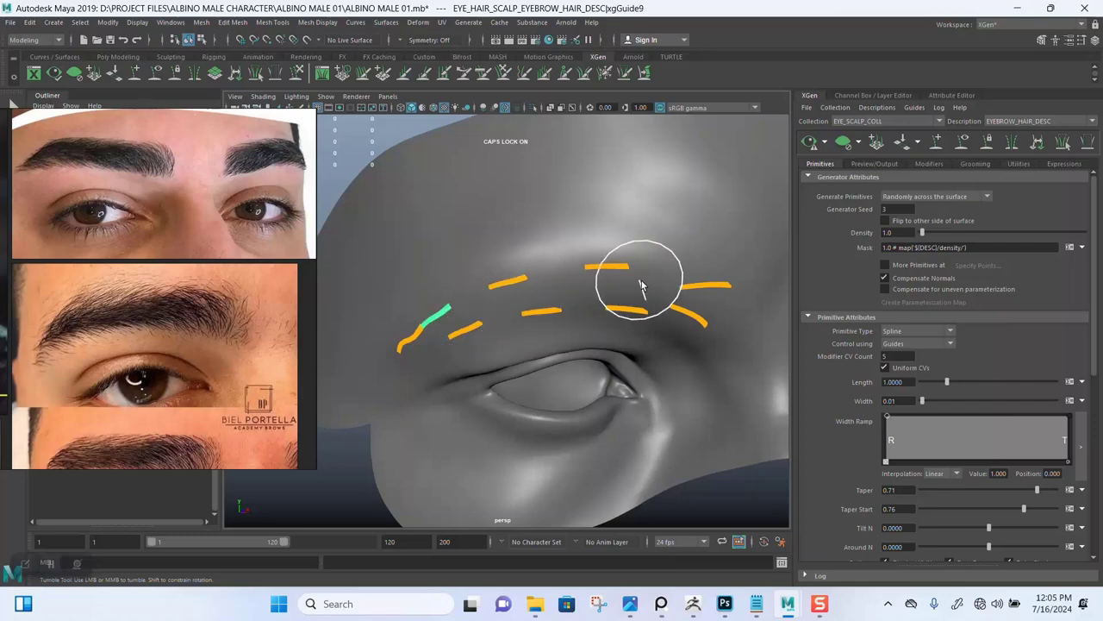
- Fill the gap between the upper and lower brow rows with a middle row of three guides
{"action": "mouse_move", "coordinate": [638, 281]}
{"action": "left_mouse_down", "text": "alt"}
{"action": "mouse_move", "coordinate": [595, 258]}
{"action": "mouse_move", "coordinate": [652, 205]}
{"action": "mouse_move", "coordinate": [665, 222]}
{"action": "mouse_move", "coordinate": [598, 251]}
{"action": "mouse_move", "coordinate": [638, 284]}
{"action": "mouse_move", "coordinate": [657, 280]}
{"action": "mouse_move", "coordinate": [636, 252]}
{"action": "left_mouse_up", "text": "alt"}
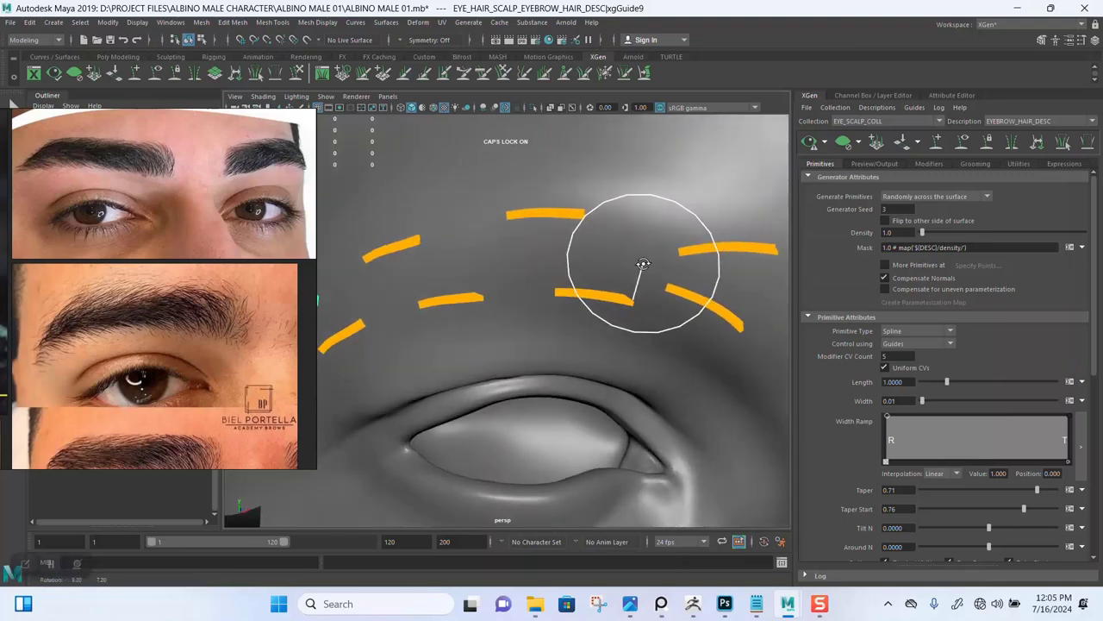
{"action": "left_click", "coordinate": [645, 270]}
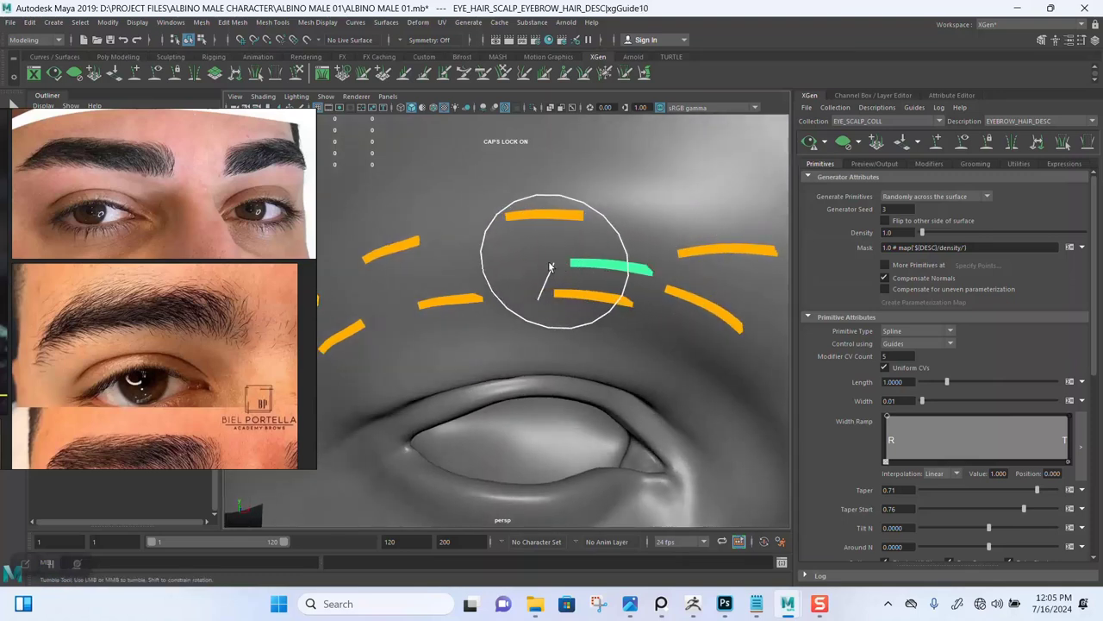
{"action": "left_click", "coordinate": [509, 262]}
{"action": "left_click", "coordinate": [394, 284]}
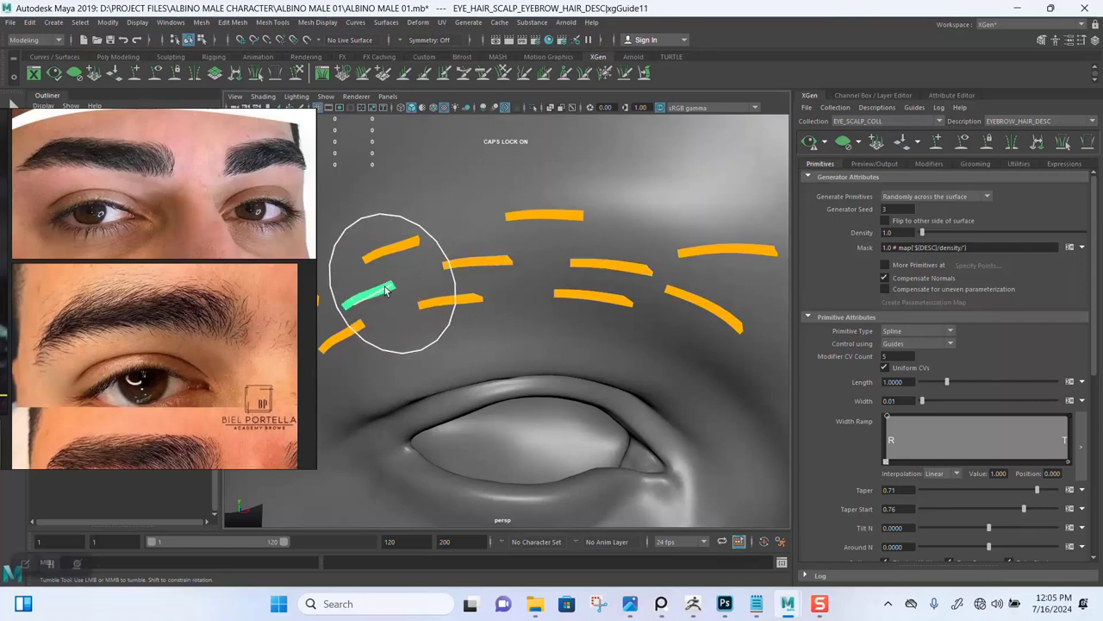
- Sculpt the innermost middle-row guide so it arches and follows the brow surface toward the temple
{"action": "left_click_drag", "start_coordinate": [517, 263], "coordinate": [517, 291], "text": "alt"}
{"action": "right_click_drag", "start_coordinate": [517, 291], "coordinate": [540, 256], "text": "alt"}
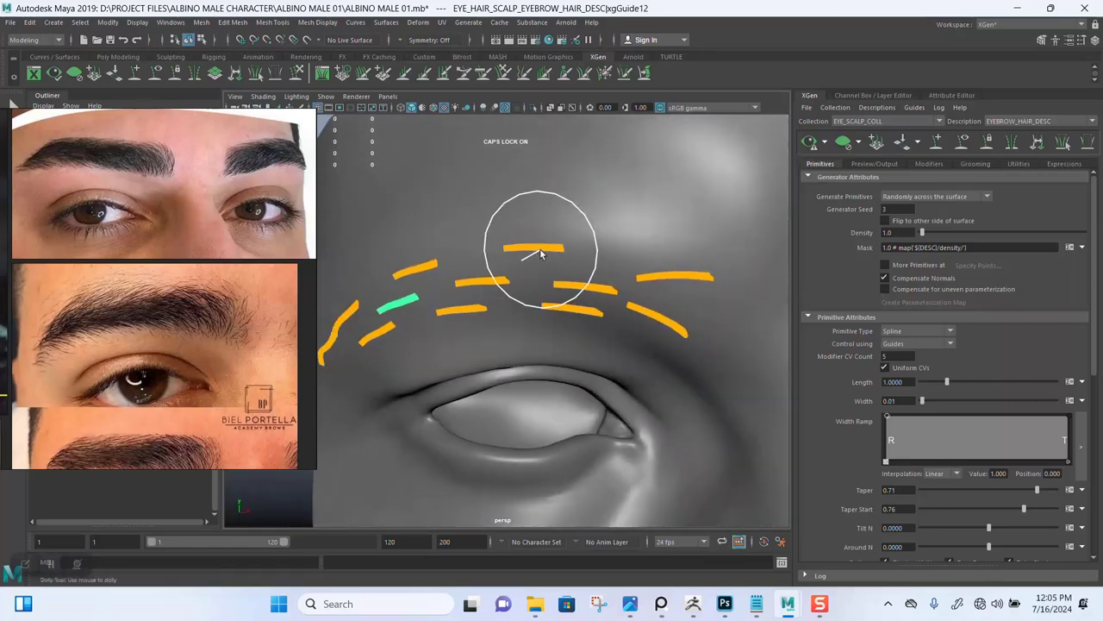
{"action": "left_click_drag", "start_coordinate": [455, 219], "coordinate": [552, 215], "text": "alt"}
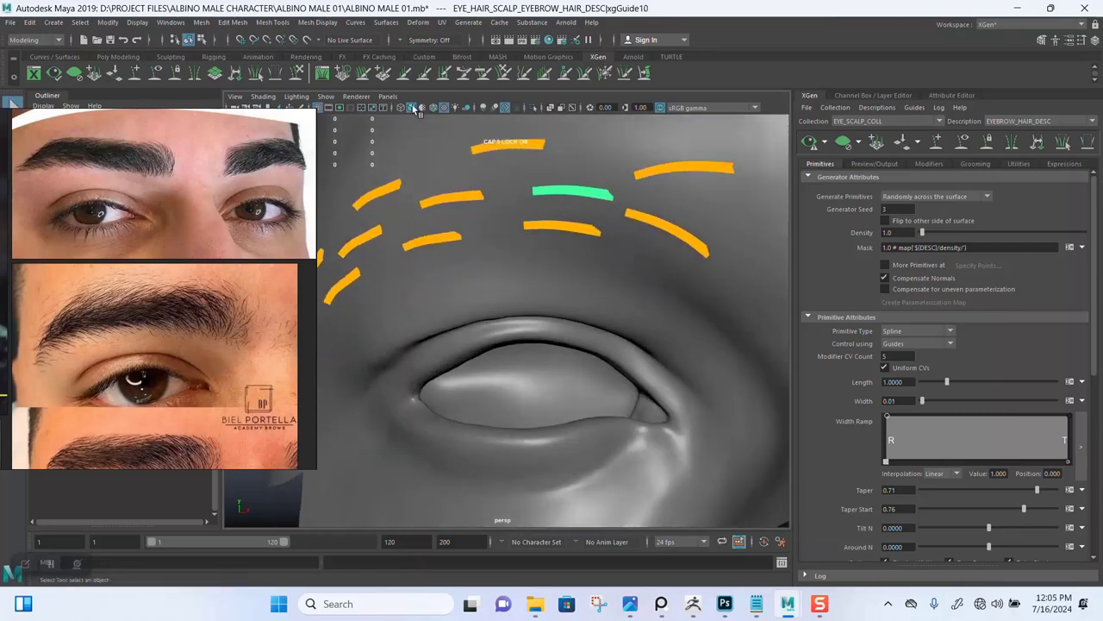
{"action": "key", "text": "y"}
{"action": "mouse_move", "coordinate": [543, 204]}
{"action": "left_mouse_down", "text": "alt"}
{"action": "mouse_move", "coordinate": [563, 215]}
{"action": "mouse_move", "coordinate": [544, 214]}
{"action": "left_mouse_up", "text": "alt"}
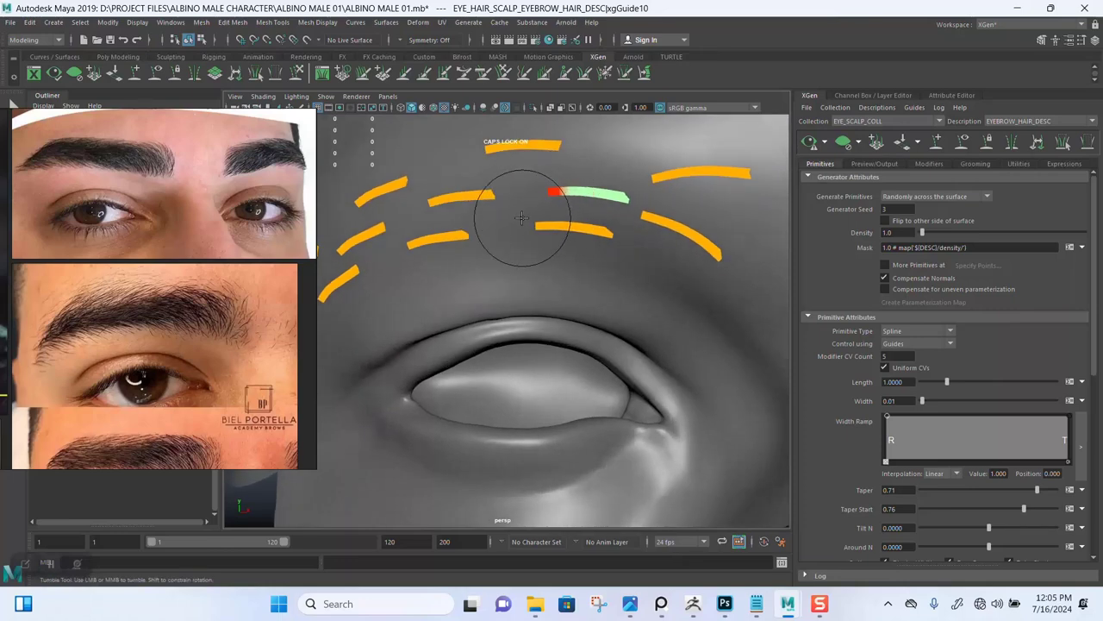
{"action": "mouse_move", "coordinate": [520, 217]}
{"action": "right_mouse_down", "text": "alt"}
{"action": "mouse_move", "coordinate": [534, 239]}
{"action": "mouse_move", "coordinate": [589, 184]}
{"action": "right_mouse_up", "text": "alt"}
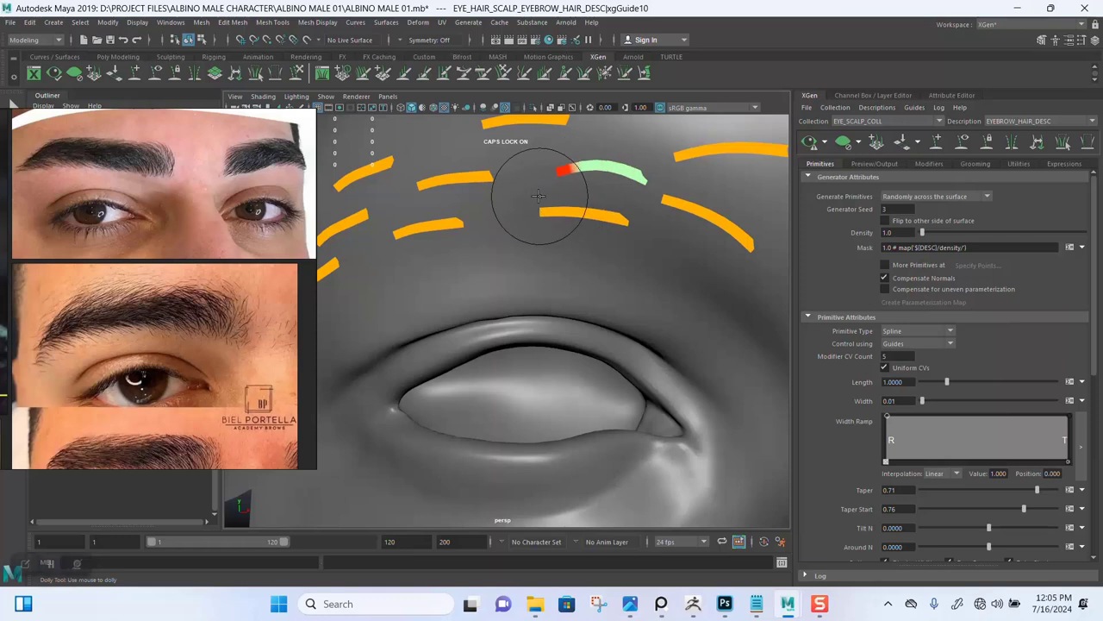
{"action": "left_click_drag", "start_coordinate": [525, 198], "coordinate": [503, 205], "text": "alt"}
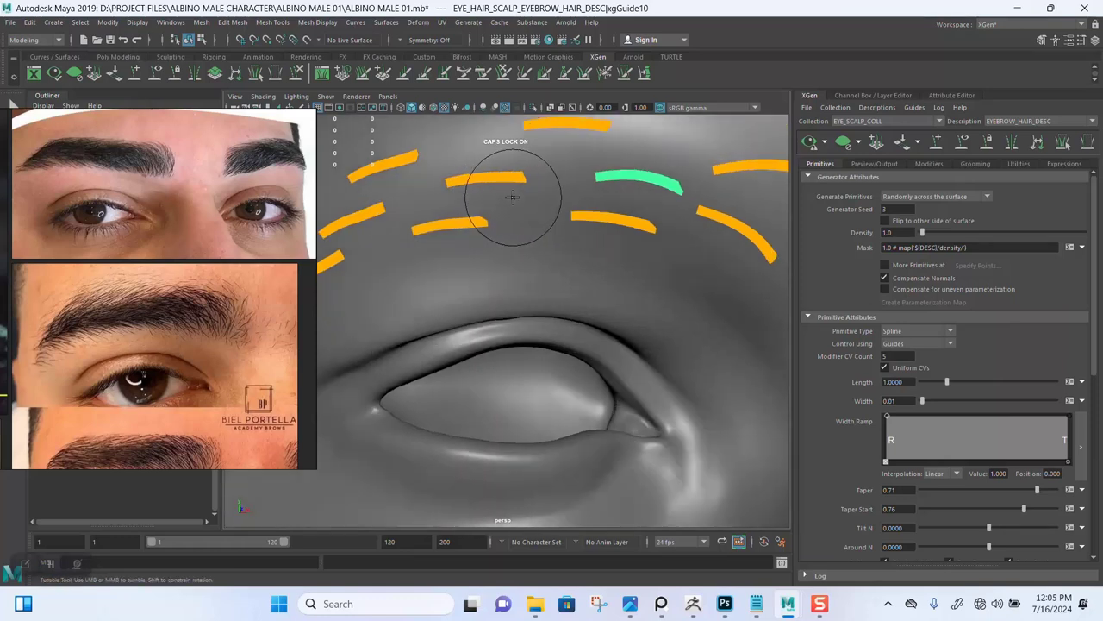
- Select the central guide of the middle row and sculpt it closer to the brow surface with the Sculpt Guides tool
{"action": "key", "text": "q"}
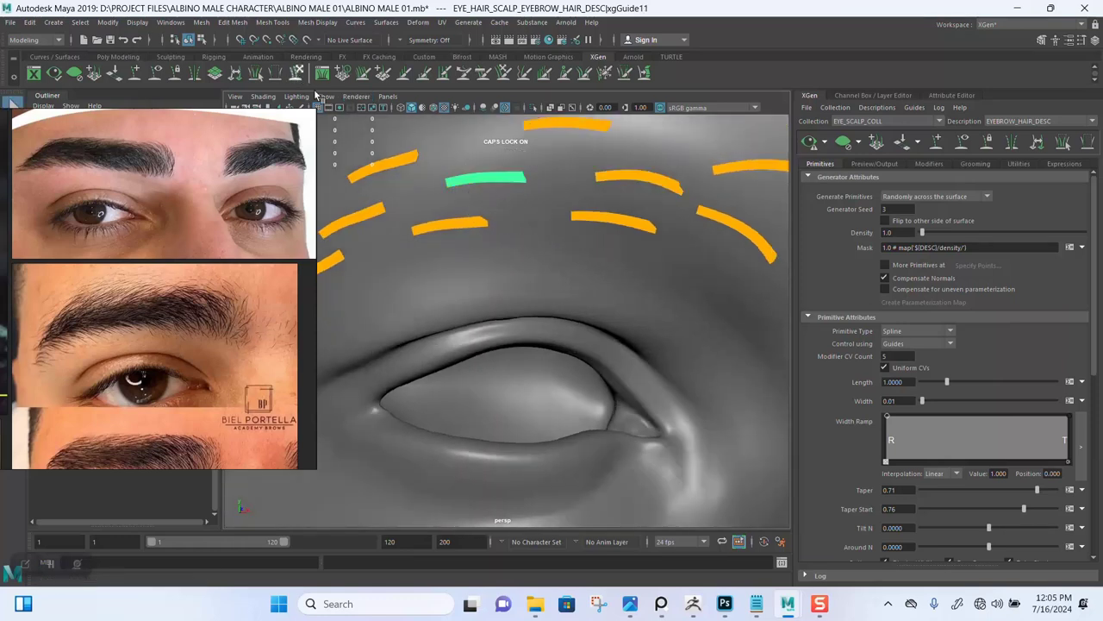
{"action": "left_click", "coordinate": [321, 73]}
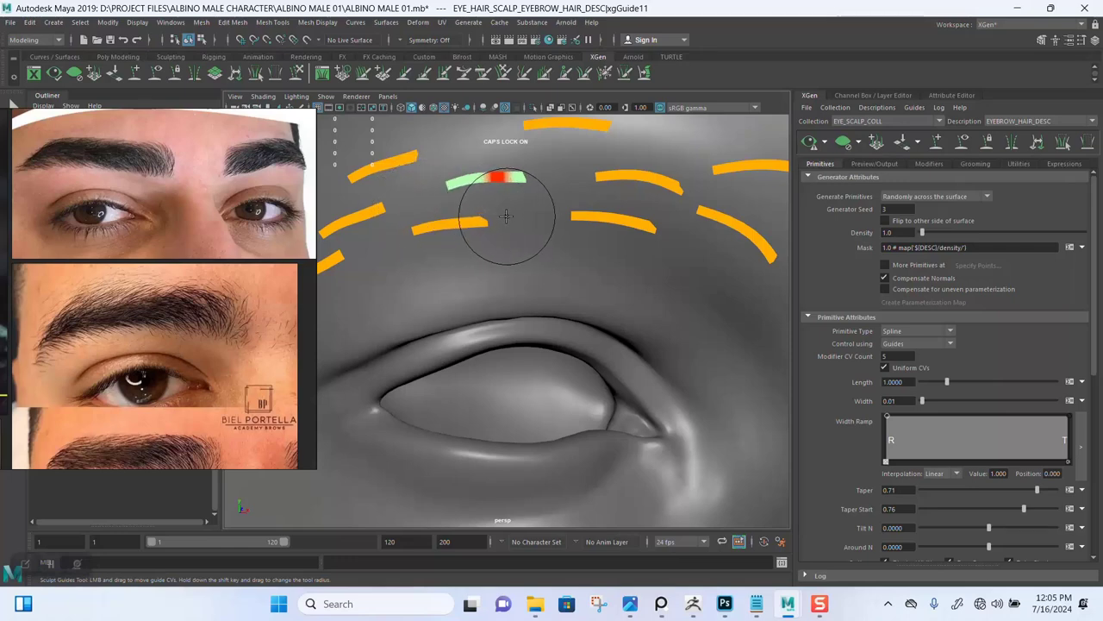
{"action": "left_click_drag", "start_coordinate": [485, 198], "coordinate": [501, 219], "text": "alt"}
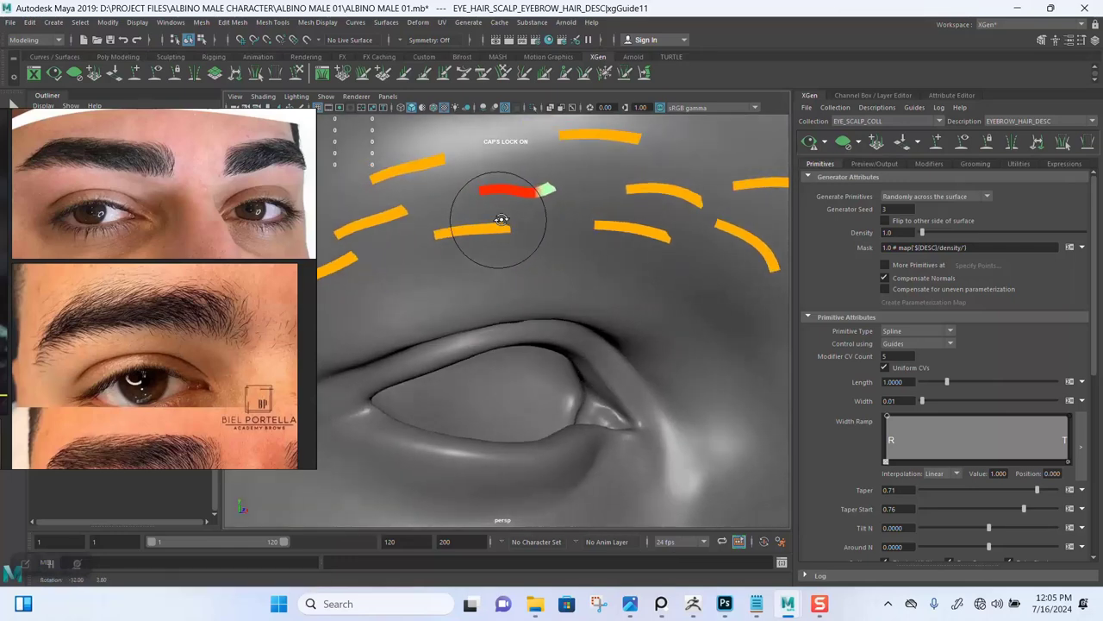
{"action": "middle_click_drag", "start_coordinate": [501, 219], "coordinate": [561, 209], "text": "alt"}
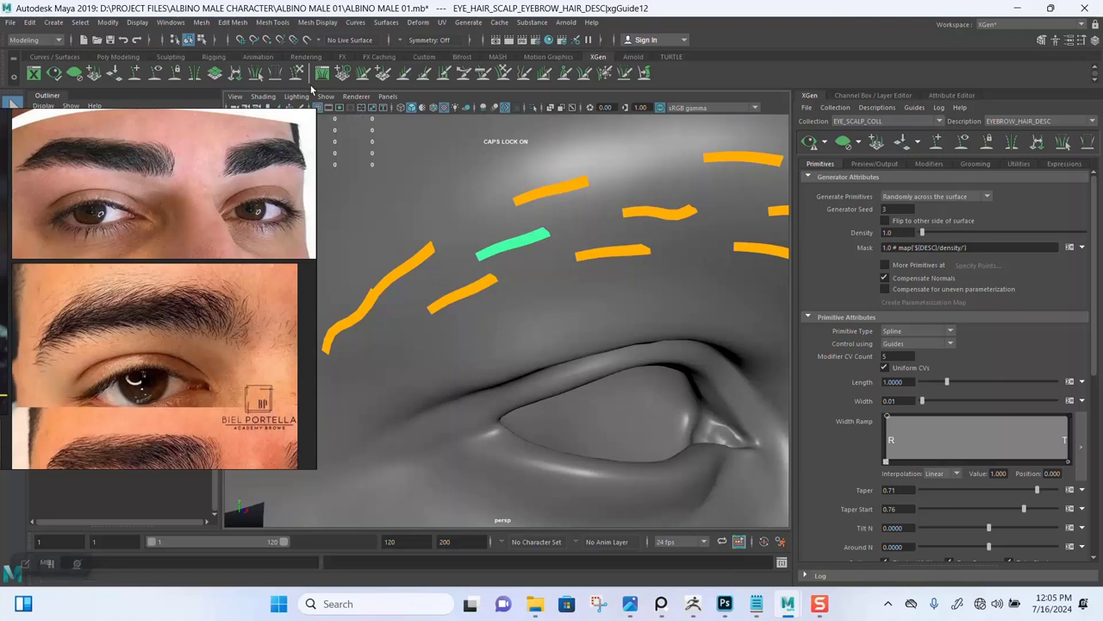
- Sculpt the outermost middle-row guide into a gentle curve that follows the brow toward its tail
{"action": "mouse_move", "coordinate": [419, 172]}
{"action": "left_mouse_down", "text": "alt"}
{"action": "mouse_move", "coordinate": [475, 198]}
{"action": "mouse_move", "coordinate": [490, 244]}
{"action": "left_mouse_up", "text": "alt"}
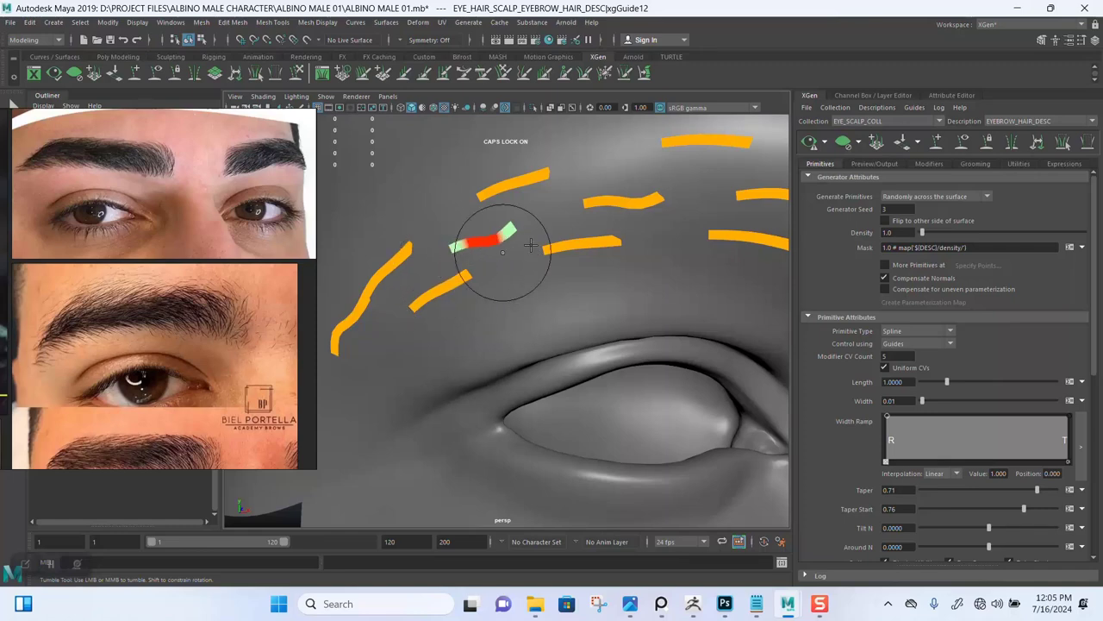
{"action": "left_click_drag", "start_coordinate": [500, 251], "coordinate": [576, 226], "text": "alt"}
{"action": "left_click_drag", "start_coordinate": [541, 185], "coordinate": [485, 159], "text": "alt"}
{"action": "left_click_drag", "start_coordinate": [517, 202], "coordinate": [555, 212], "text": "alt"}
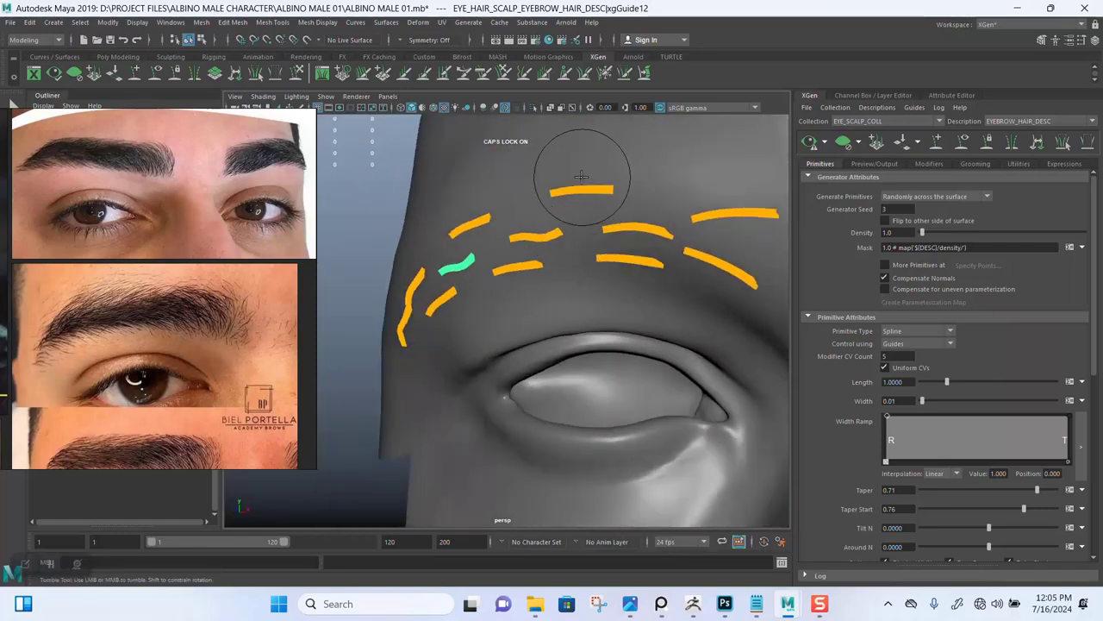
- Select the innermost middle-row guide and examine how closely it lies against the brow surface from the front and side
{"action": "middle_click_drag", "start_coordinate": [580, 172], "coordinate": [544, 190], "text": "alt"}
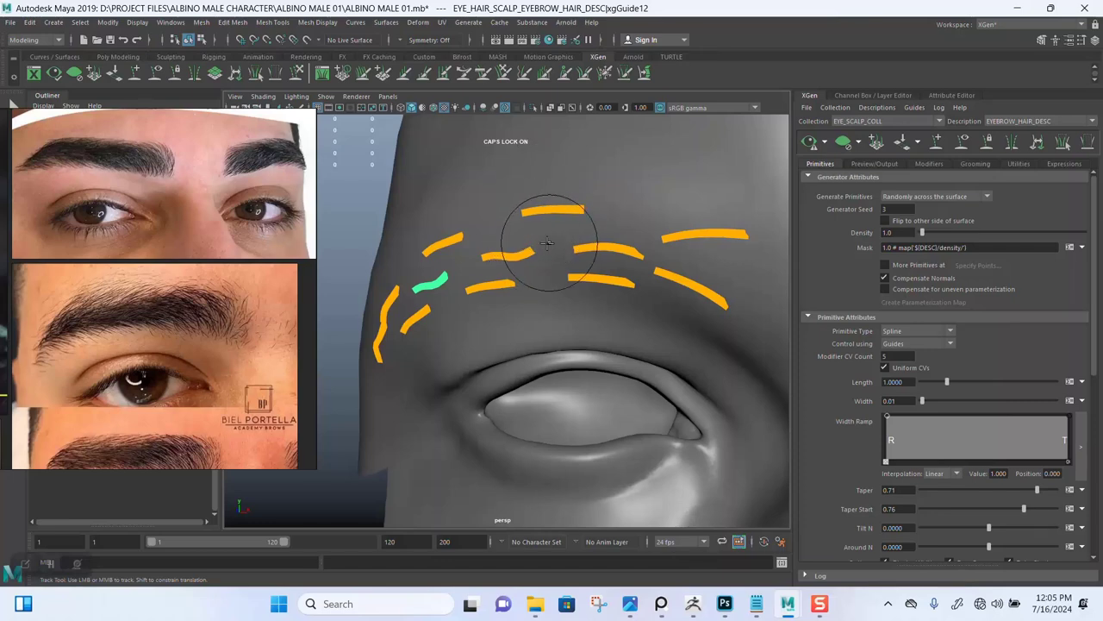
{"action": "right_click_drag", "start_coordinate": [547, 243], "coordinate": [583, 273], "text": "alt"}
{"action": "middle_click_drag", "start_coordinate": [576, 293], "coordinate": [588, 263], "text": "alt"}
{"action": "middle_click_drag", "start_coordinate": [584, 222], "coordinate": [518, 228], "text": "alt"}
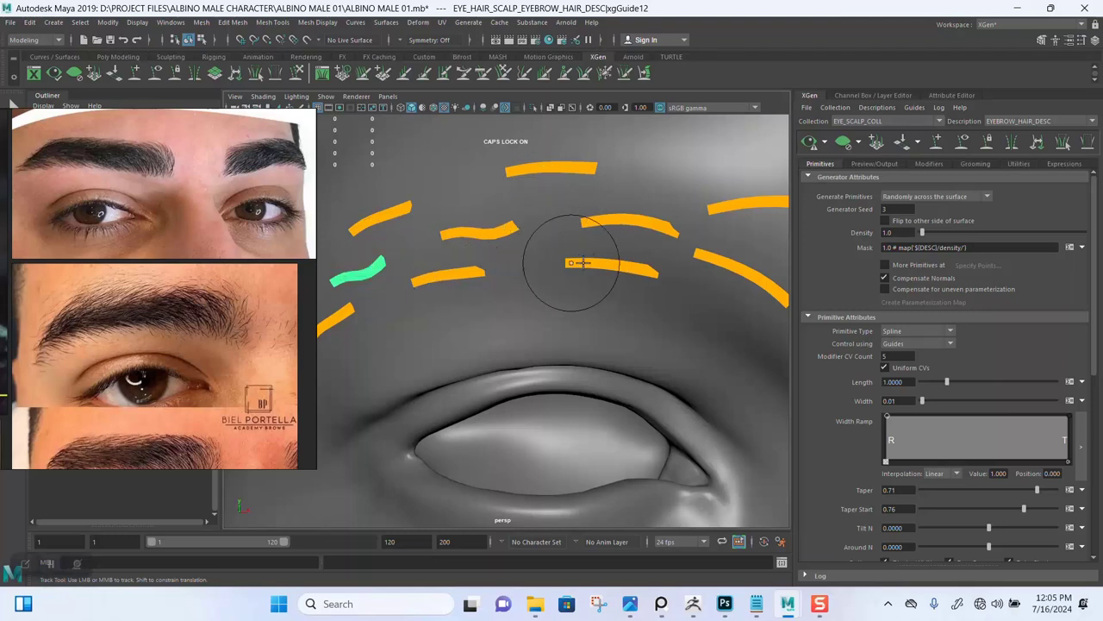
{"action": "middle_click_drag", "start_coordinate": [608, 259], "coordinate": [592, 257], "text": "alt"}
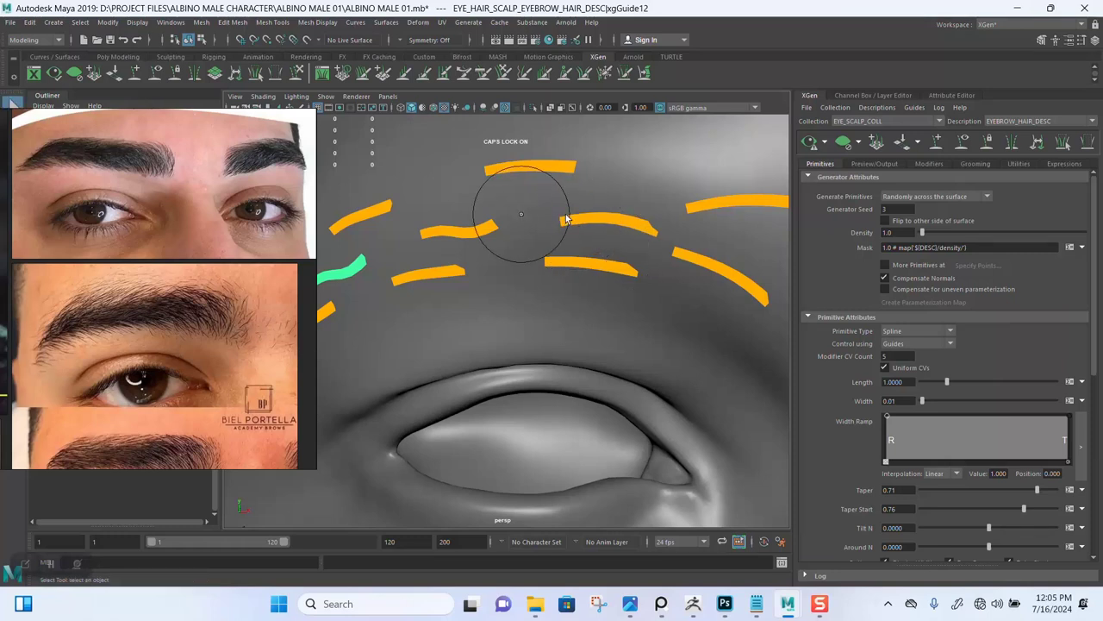
{"action": "left_click", "coordinate": [609, 224]}
{"action": "left_click_drag", "start_coordinate": [608, 233], "coordinate": [599, 235], "text": "alt"}
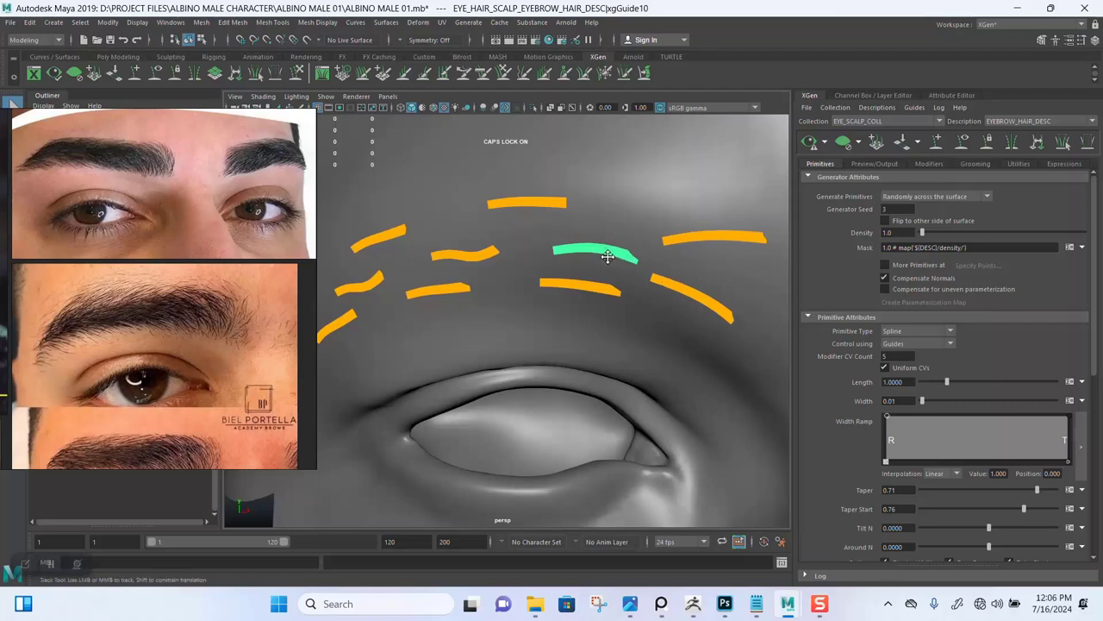
{"action": "middle_click_drag", "start_coordinate": [608, 256], "coordinate": [570, 244], "text": "alt"}
{"action": "right_click_drag", "start_coordinate": [570, 244], "coordinate": [603, 265], "text": "alt"}
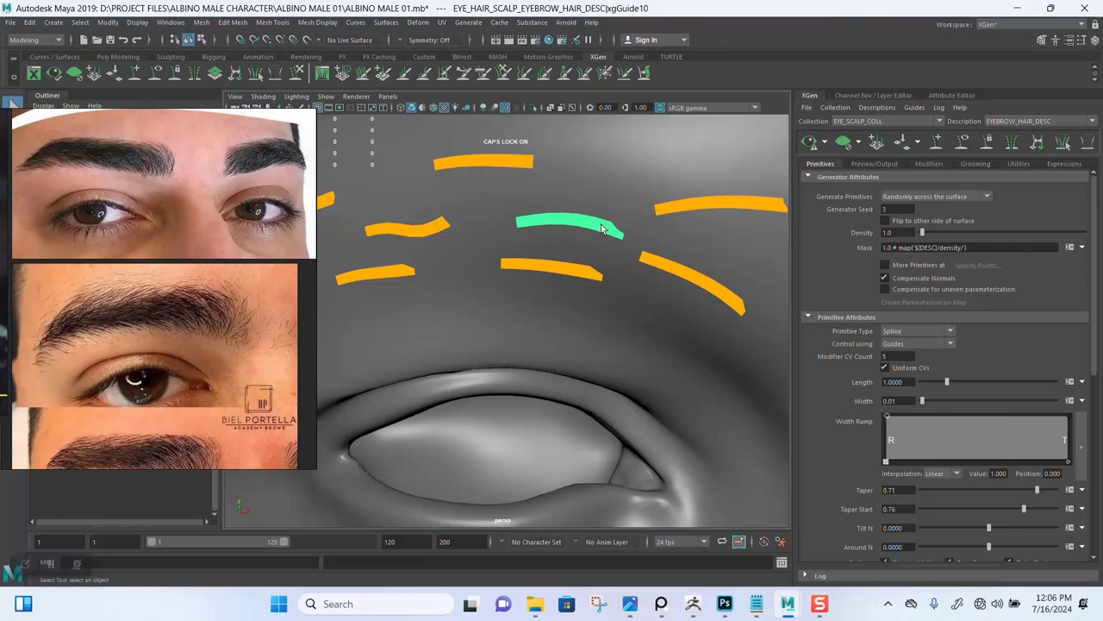
{"action": "right_click", "coordinate": [602, 228]}
{"action": "left_click_drag", "start_coordinate": [690, 271], "coordinate": [519, 253], "text": "alt"}
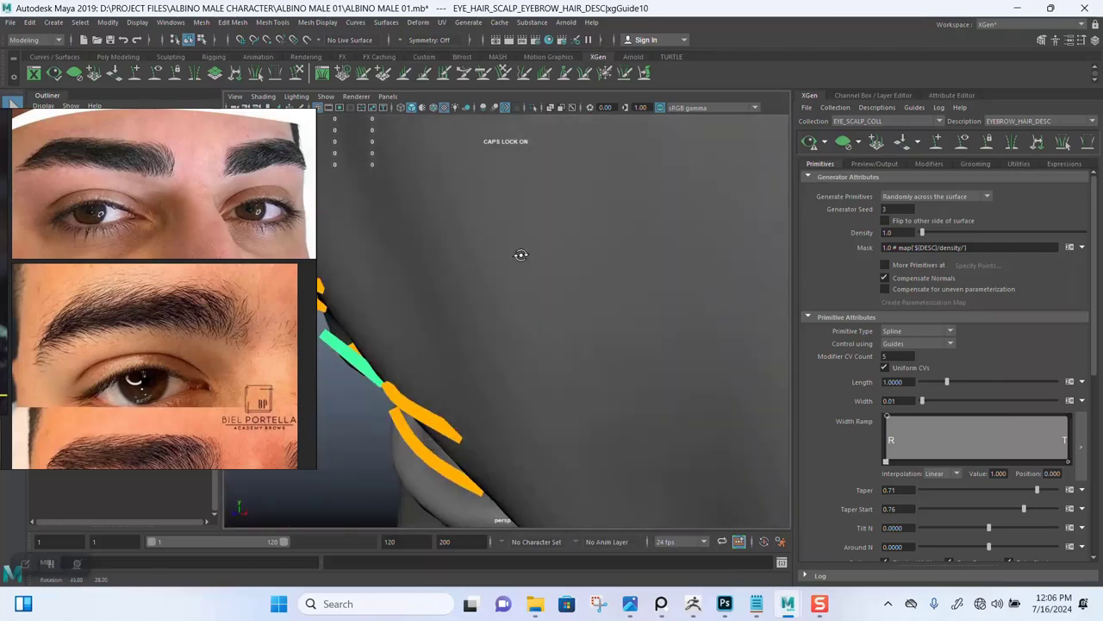
{"action": "middle_click_drag", "start_coordinate": [520, 254], "coordinate": [674, 225], "text": "alt"}
{"action": "scroll", "coordinate": [674, 228], "scroll_direction": "up", "scroll_amount": 5}
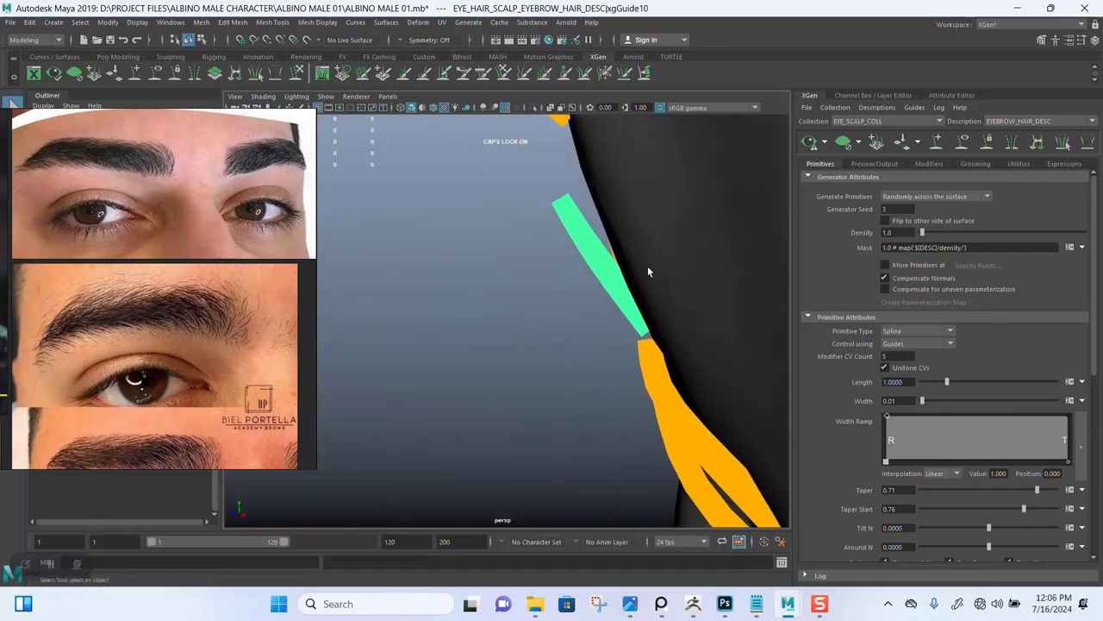
- Switch to the Move Guides tool and try to move the innermost middle-row guide's root toward the brow's inner end
{"action": "right_click", "coordinate": [580, 239]}
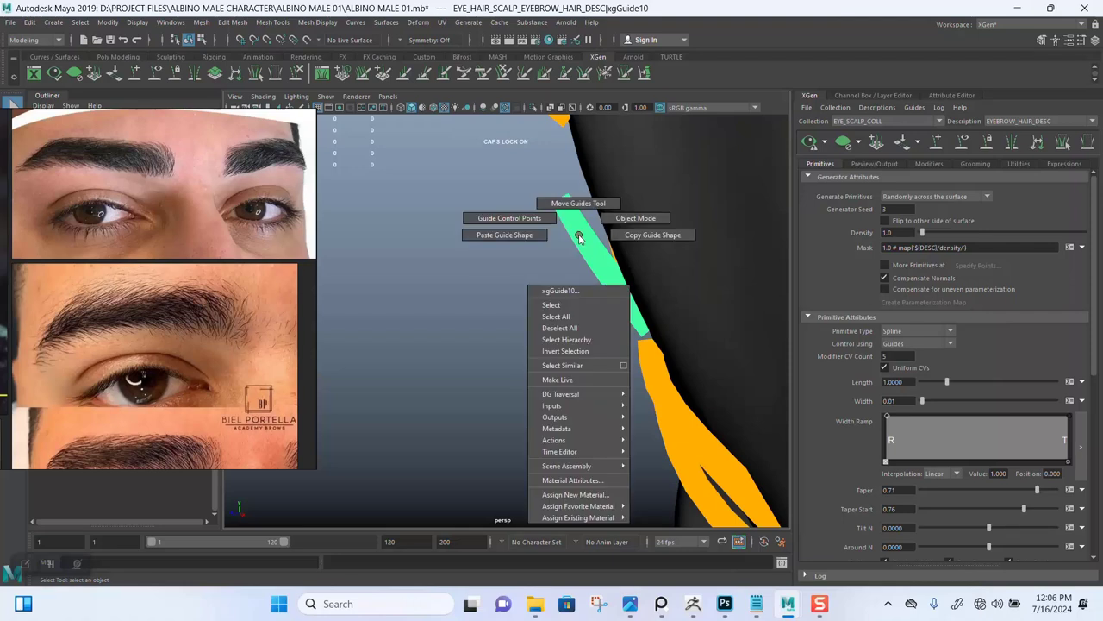
{"action": "left_click", "coordinate": [575, 212]}
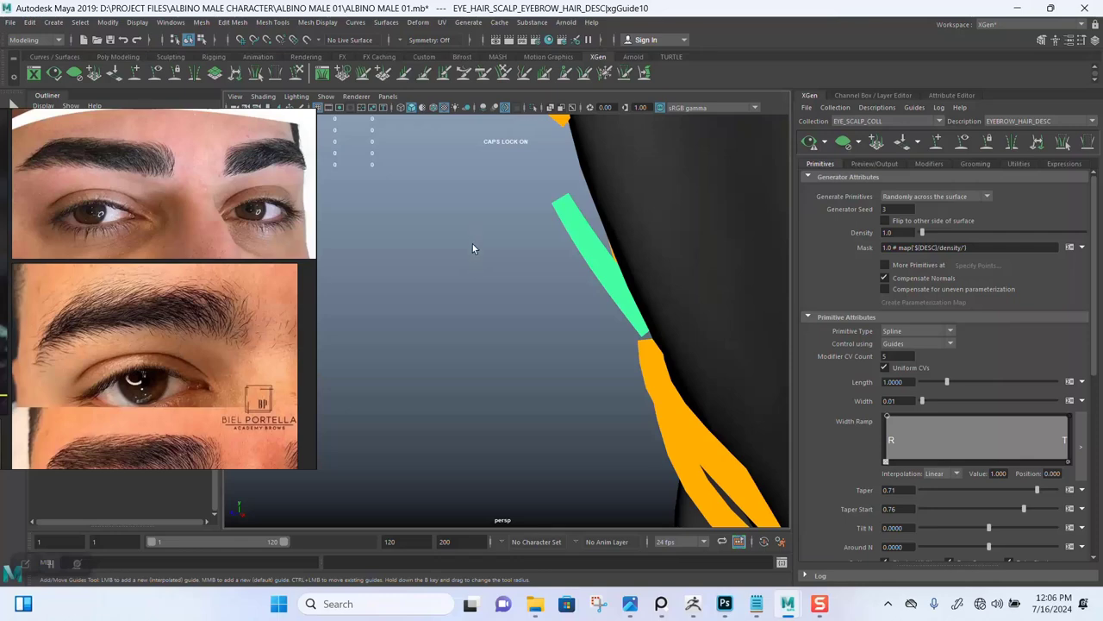
{"action": "left_click_drag", "start_coordinate": [553, 243], "coordinate": [589, 217], "text": "alt"}
{"action": "middle_click_drag", "start_coordinate": [588, 216], "coordinate": [566, 279], "text": "alt"}
{"action": "left_click_drag", "start_coordinate": [566, 279], "coordinate": [646, 244], "text": "alt"}
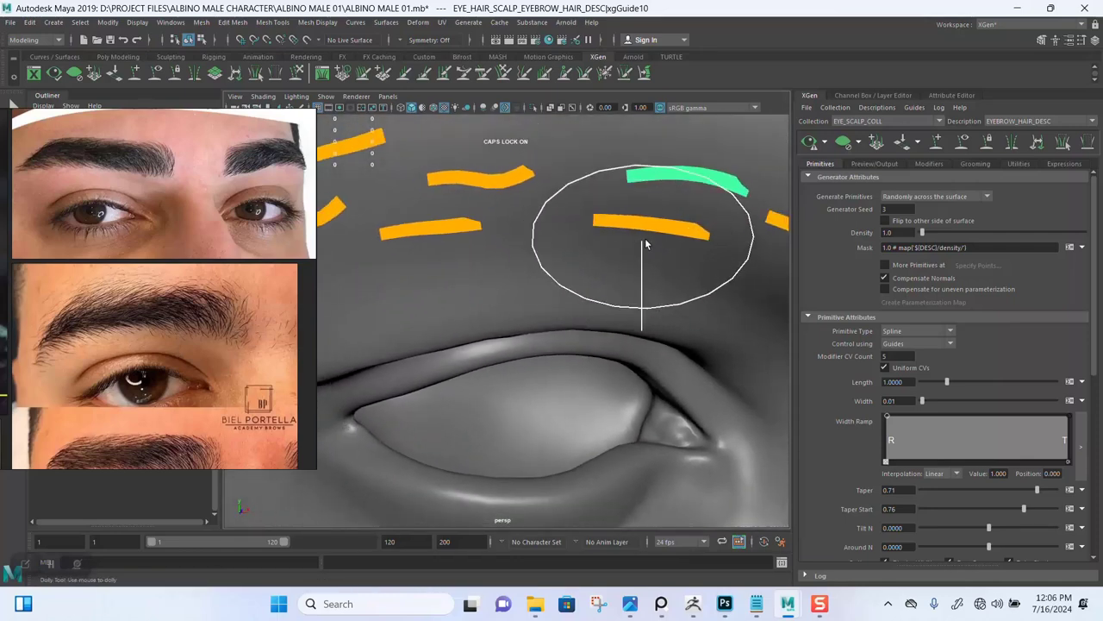
{"action": "middle_click_drag", "start_coordinate": [646, 244], "coordinate": [583, 259], "text": "alt"}
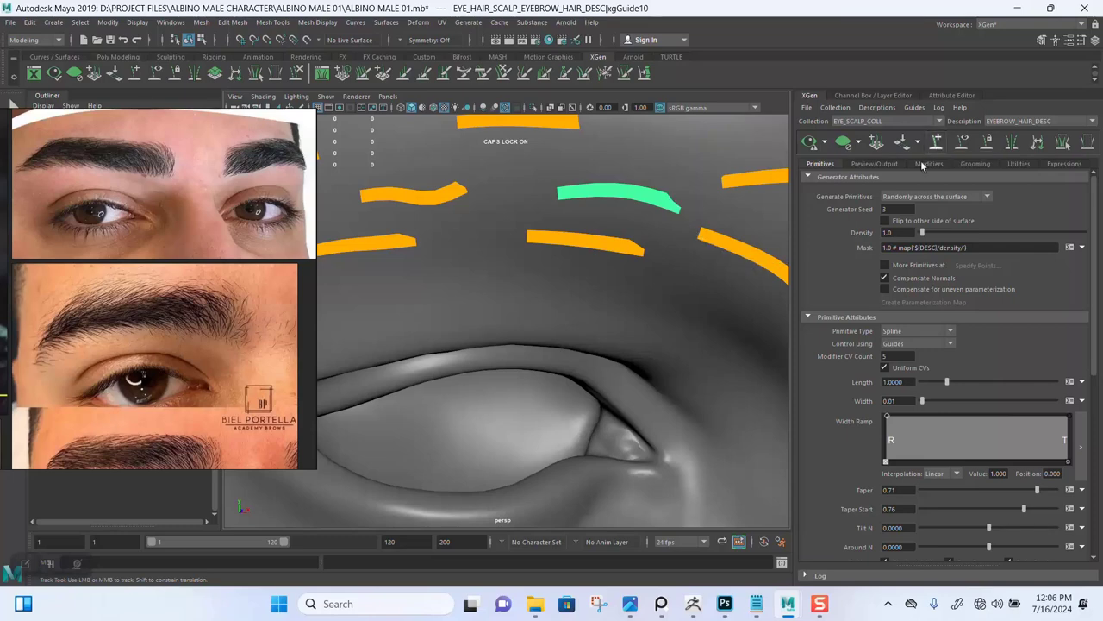
{"action": "left_click_drag", "start_coordinate": [673, 233], "coordinate": [592, 237], "text": "alt"}
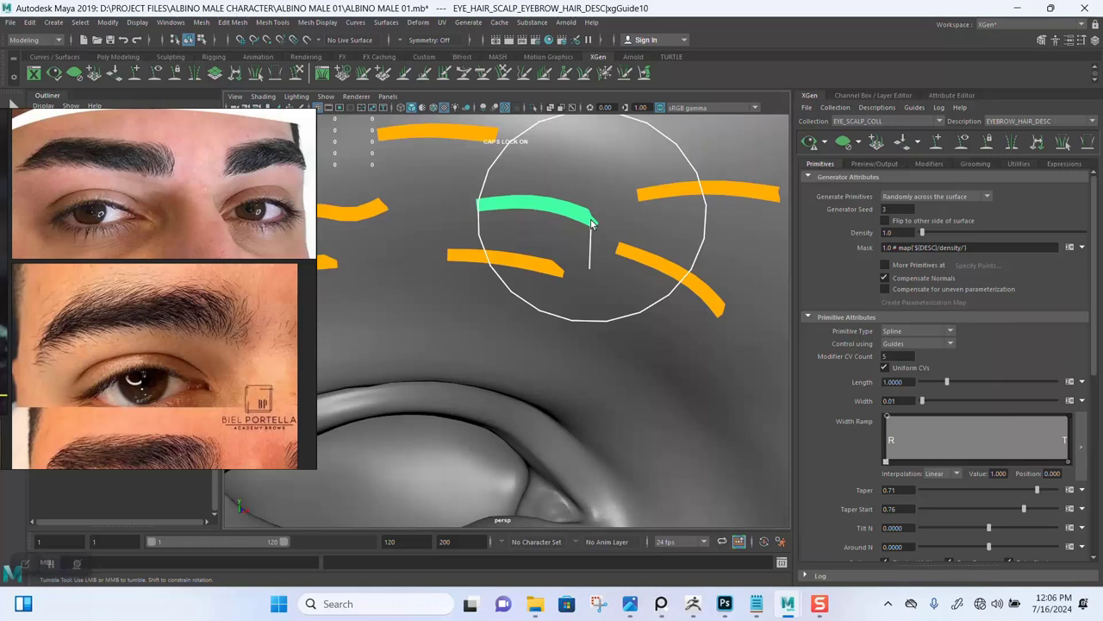
{"action": "left_click_drag", "start_coordinate": [591, 222], "coordinate": [637, 241]}
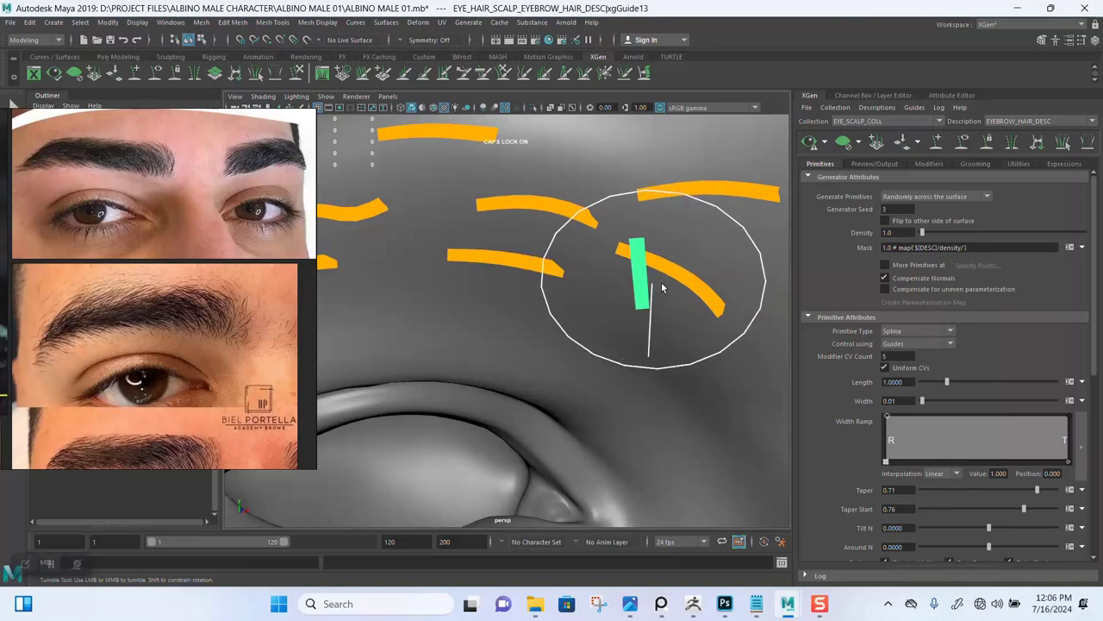
- Undo the stray guide near the brow's inner end, and retry moving the innermost middle-row guide with the Move Guides tool
{"action": "left_click_drag", "start_coordinate": [660, 287], "coordinate": [632, 263], "text": "alt"}
{"action": "key", "text": "ctrl+z"}
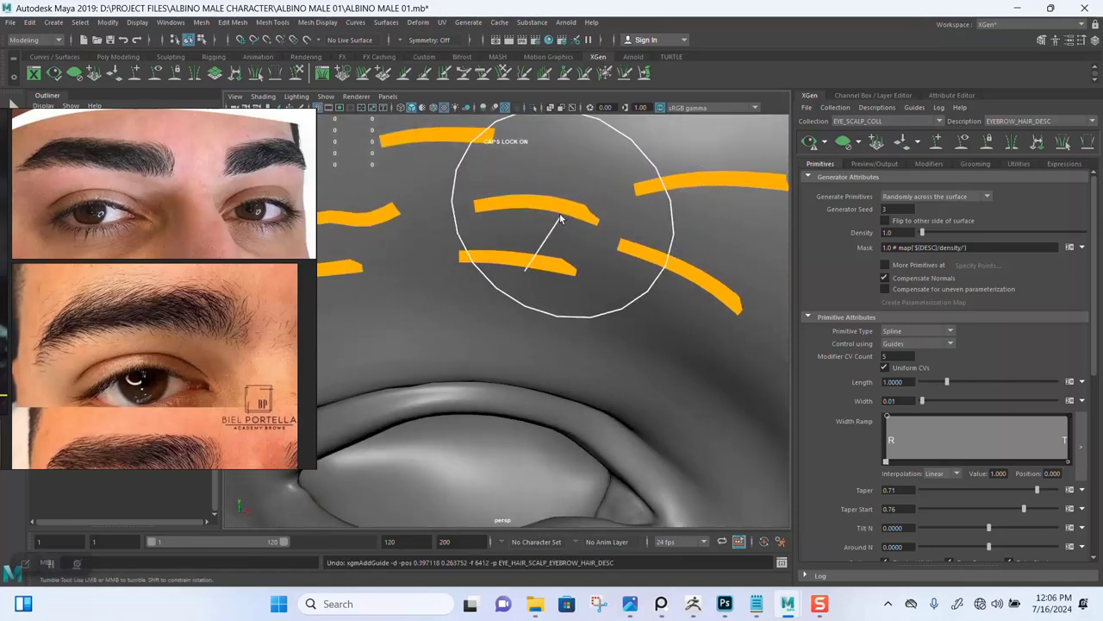
{"action": "left_click", "coordinate": [569, 211]}
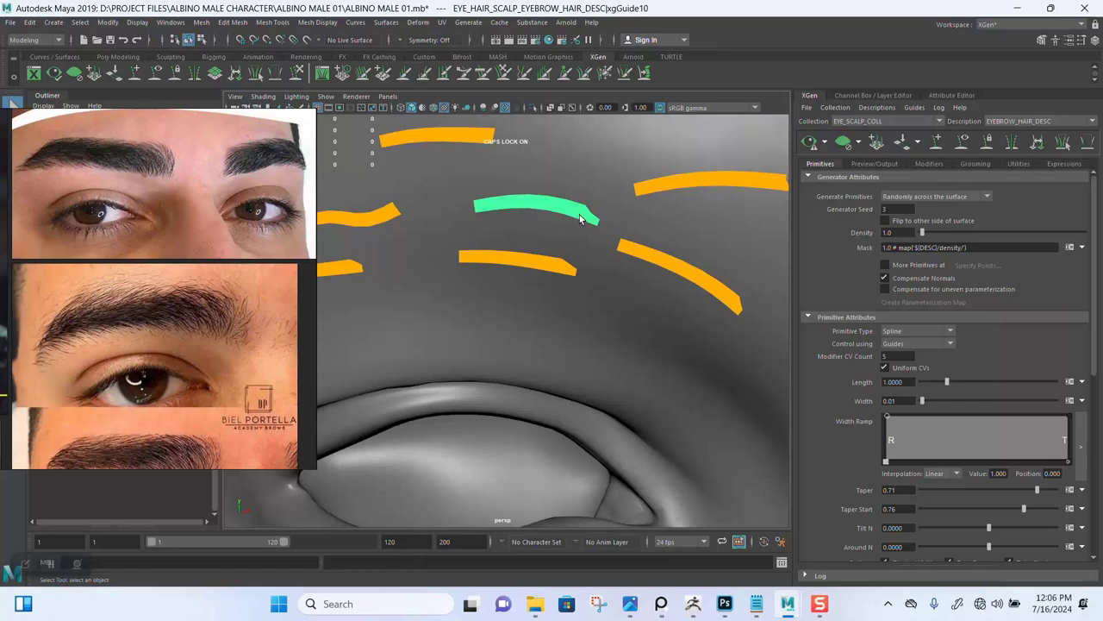
{"action": "right_click", "coordinate": [580, 214]}
{"action": "left_click_drag", "start_coordinate": [568, 222], "coordinate": [474, 261], "text": "alt"}
{"action": "middle_click_drag", "start_coordinate": [474, 261], "coordinate": [518, 284], "text": "alt"}
{"action": "left_click_drag", "start_coordinate": [517, 282], "coordinate": [516, 264], "text": "alt"}
{"action": "right_click", "coordinate": [524, 263]}
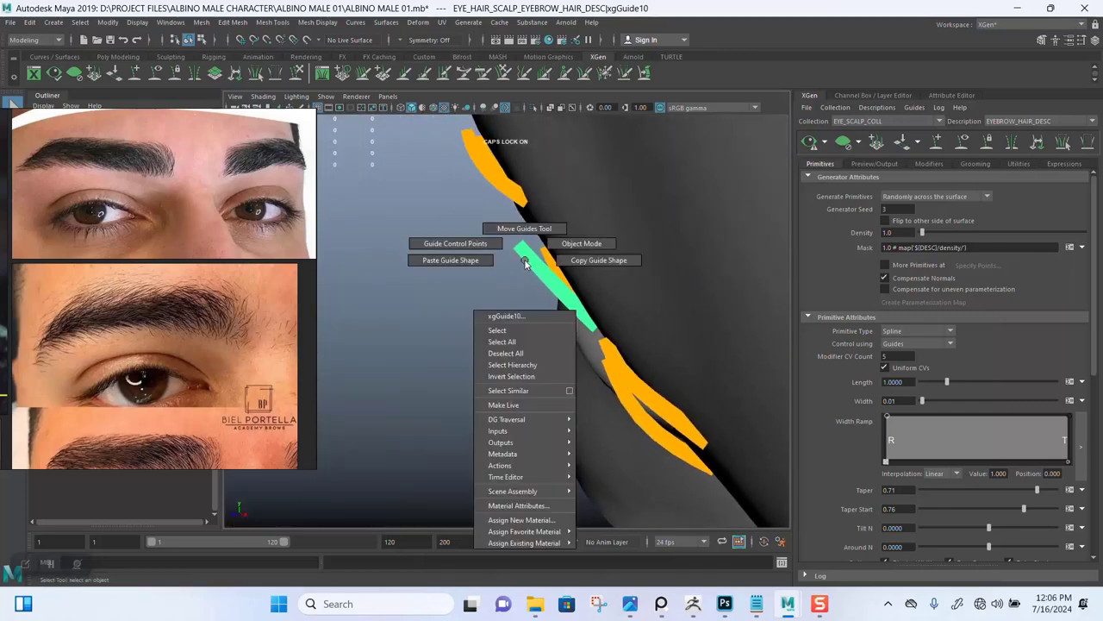
{"action": "right_click_drag", "start_coordinate": [519, 231], "coordinate": [520, 229]}
{"action": "left_click_drag", "start_coordinate": [544, 274], "coordinate": [625, 246], "text": "alt"}
{"action": "left_click", "coordinate": [654, 261]}
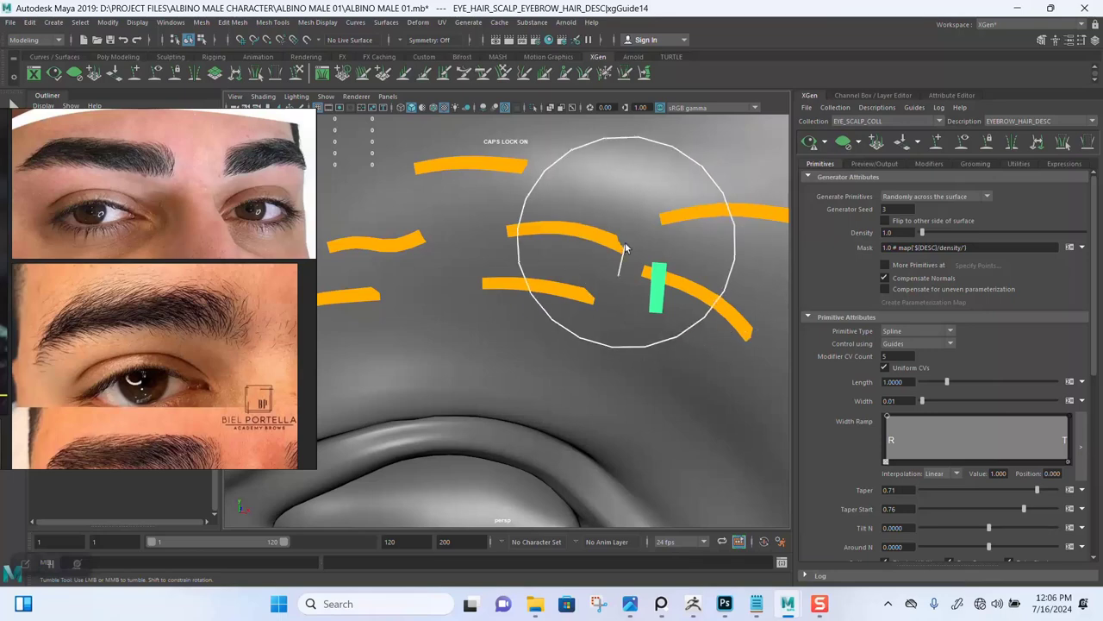
{"action": "left_click_drag", "start_coordinate": [621, 258], "coordinate": [514, 247], "text": "alt"}
{"action": "key", "text": "ctrl+z"}
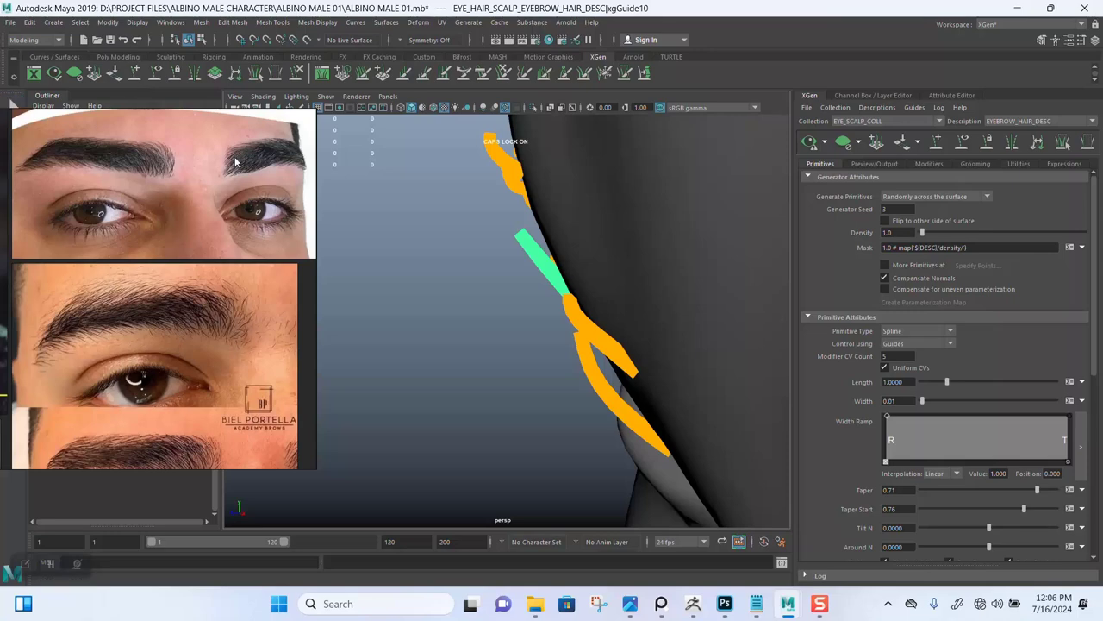
- Place a guide beside the root of the lowest row's innermost guide and undo it
{"action": "left_click_drag", "start_coordinate": [508, 258], "coordinate": [564, 250], "text": "alt"}
{"action": "right_click_drag", "start_coordinate": [564, 249], "coordinate": [590, 356], "text": "alt"}
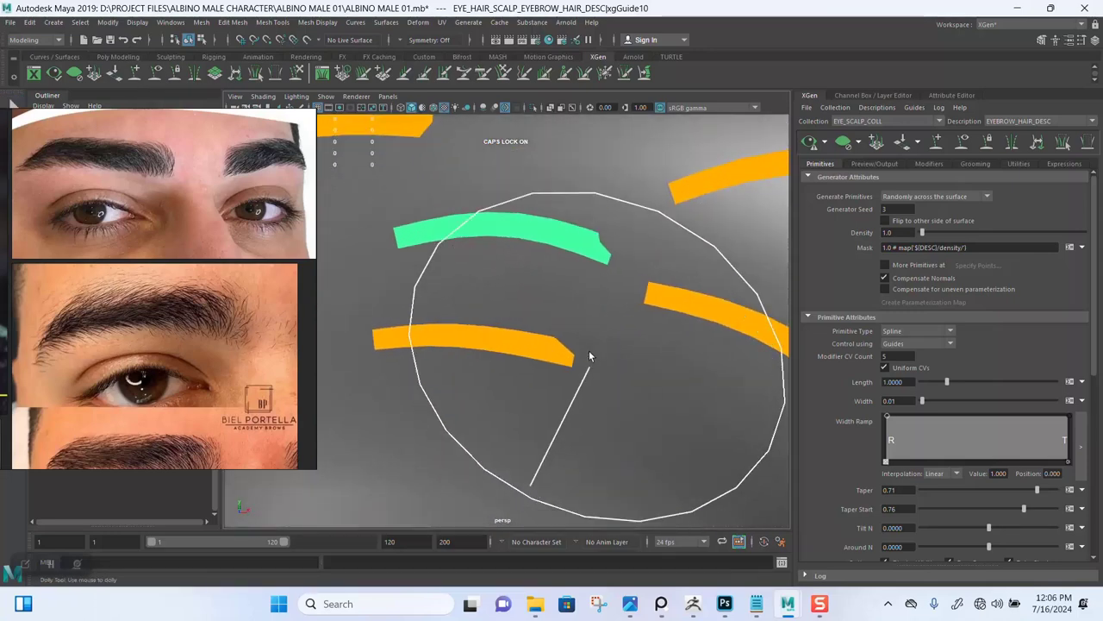
{"action": "mouse_move", "coordinate": [589, 356]}
{"action": "left_mouse_down", "text": "alt"}
{"action": "mouse_move", "coordinate": [635, 266]}
{"action": "mouse_move", "coordinate": [591, 296]}
{"action": "mouse_move", "coordinate": [591, 275]}
{"action": "mouse_move", "coordinate": [677, 316]}
{"action": "left_mouse_up", "text": "alt"}
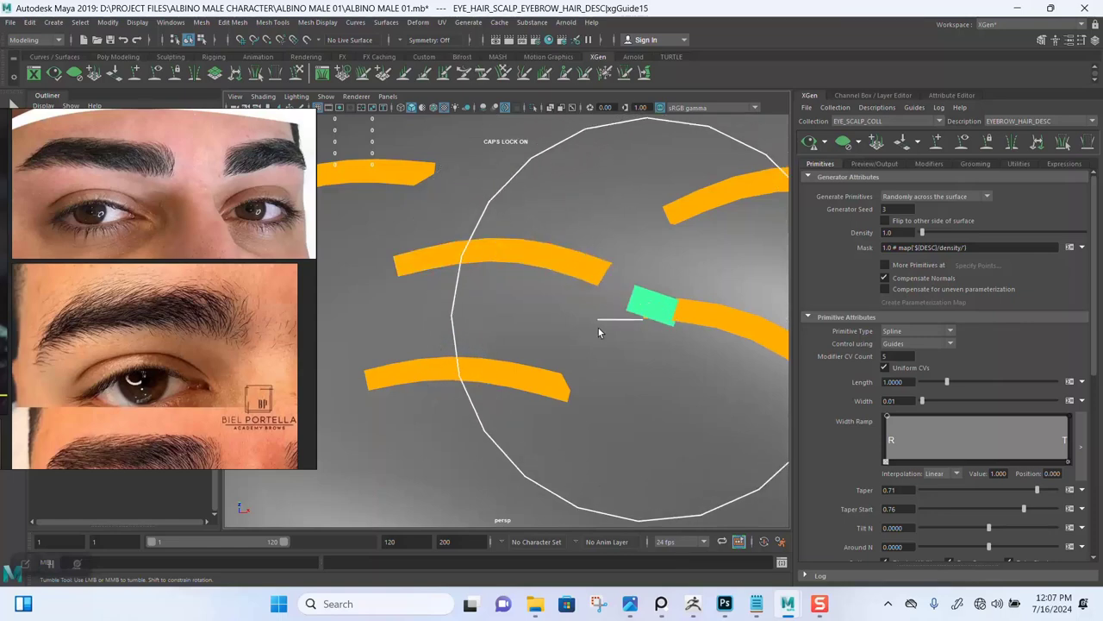
{"action": "right_click_drag", "start_coordinate": [624, 329], "coordinate": [601, 258], "text": "alt"}
{"action": "left_click_drag", "start_coordinate": [601, 259], "coordinate": [593, 293], "text": "alt"}
{"action": "key", "text": "Delete"}
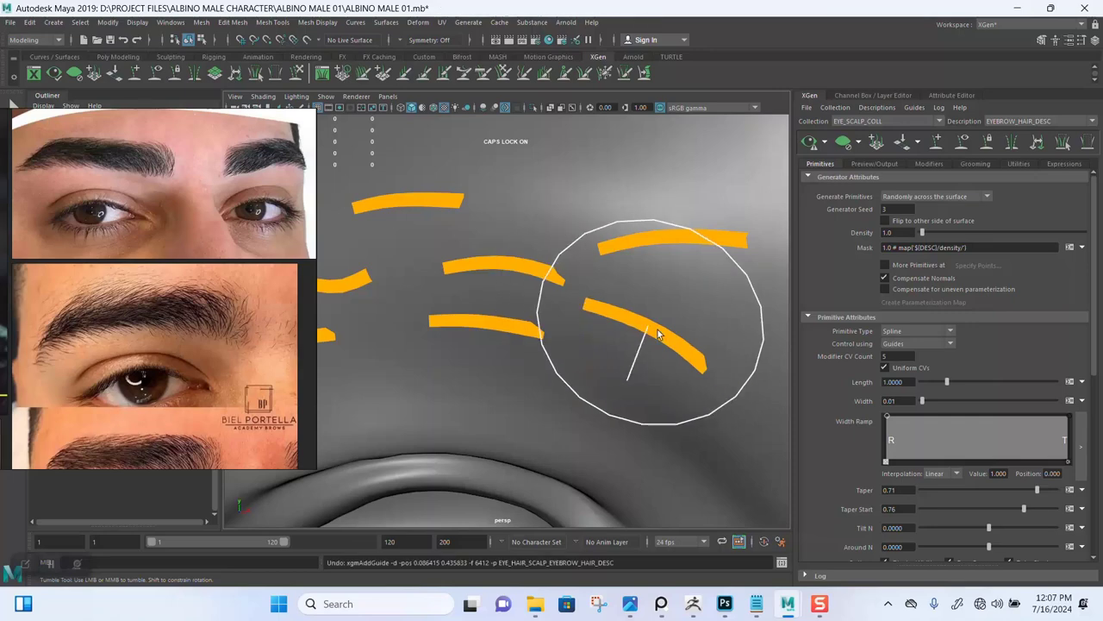
- Add trial guides side by side on the bare forehead and undo the second one each time
{"action": "right_click_drag", "start_coordinate": [655, 331], "coordinate": [515, 200], "text": "alt"}
{"action": "middle_click_drag", "start_coordinate": [515, 200], "coordinate": [504, 256], "text": "alt"}
{"action": "left_click_drag", "start_coordinate": [504, 256], "coordinate": [514, 339], "text": "alt"}
{"action": "left_click", "coordinate": [590, 272]}
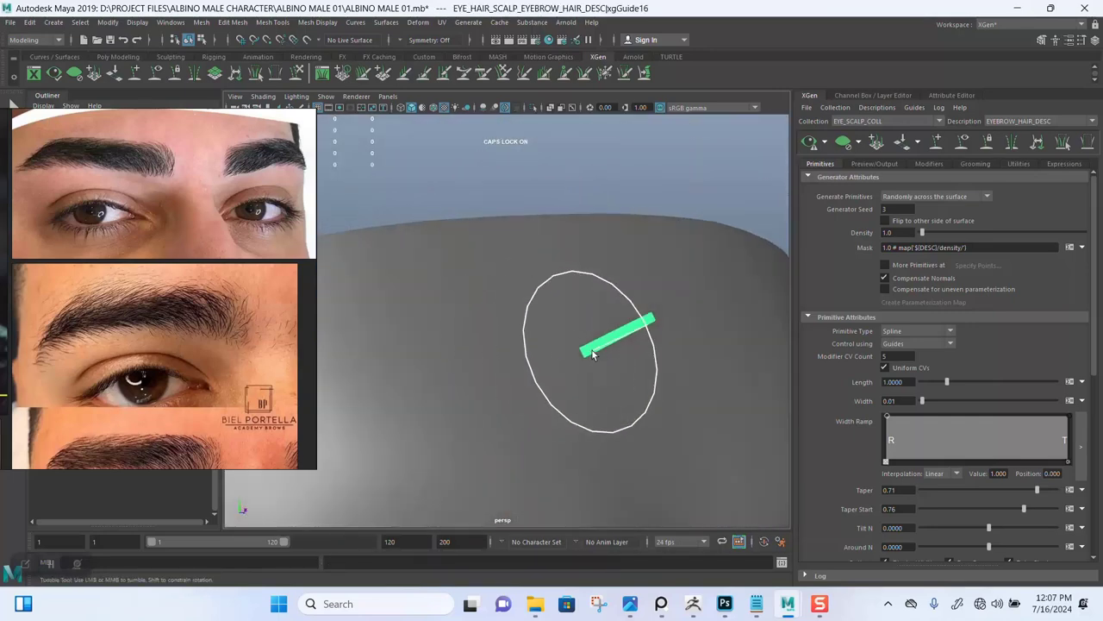
{"action": "left_click_drag", "start_coordinate": [582, 350], "coordinate": [506, 374]}
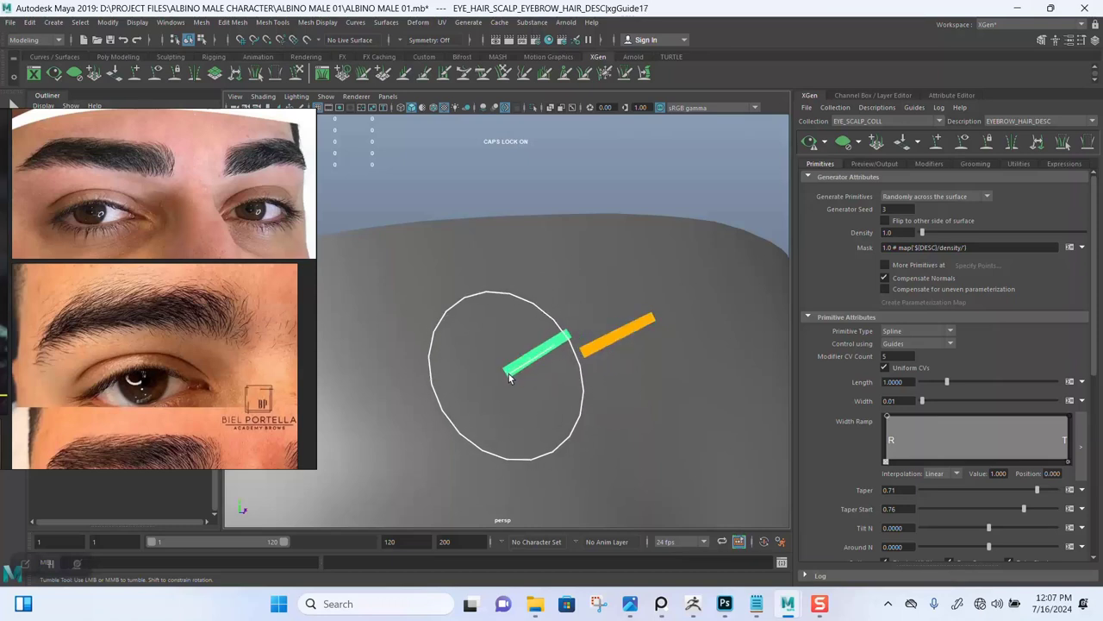
{"action": "key", "text": "ctrl+z"}
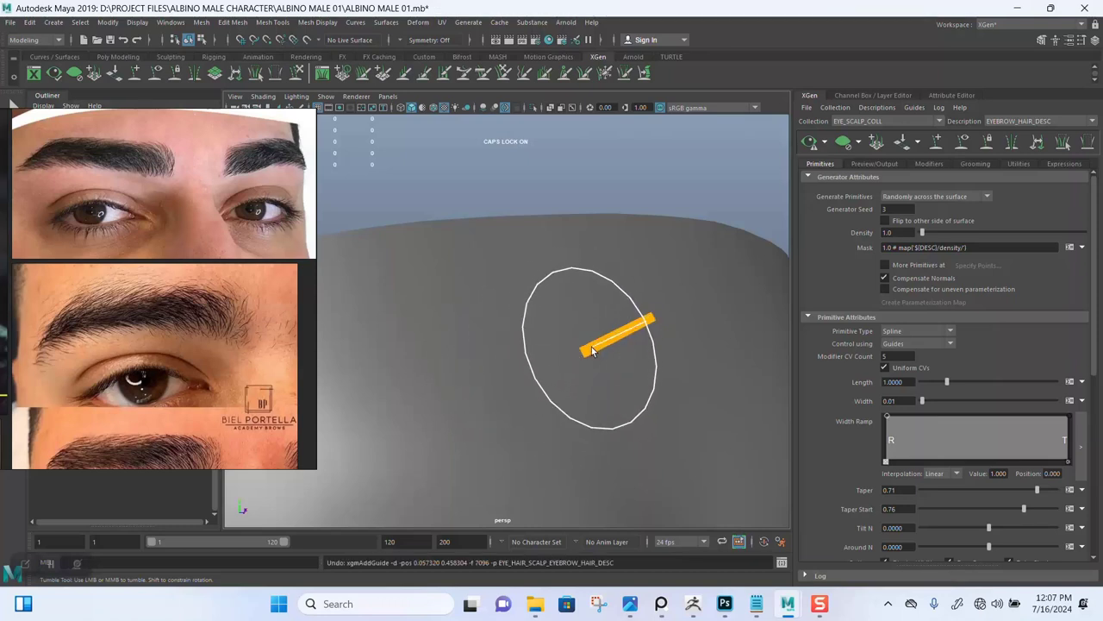
{"action": "left_click", "coordinate": [534, 365]}
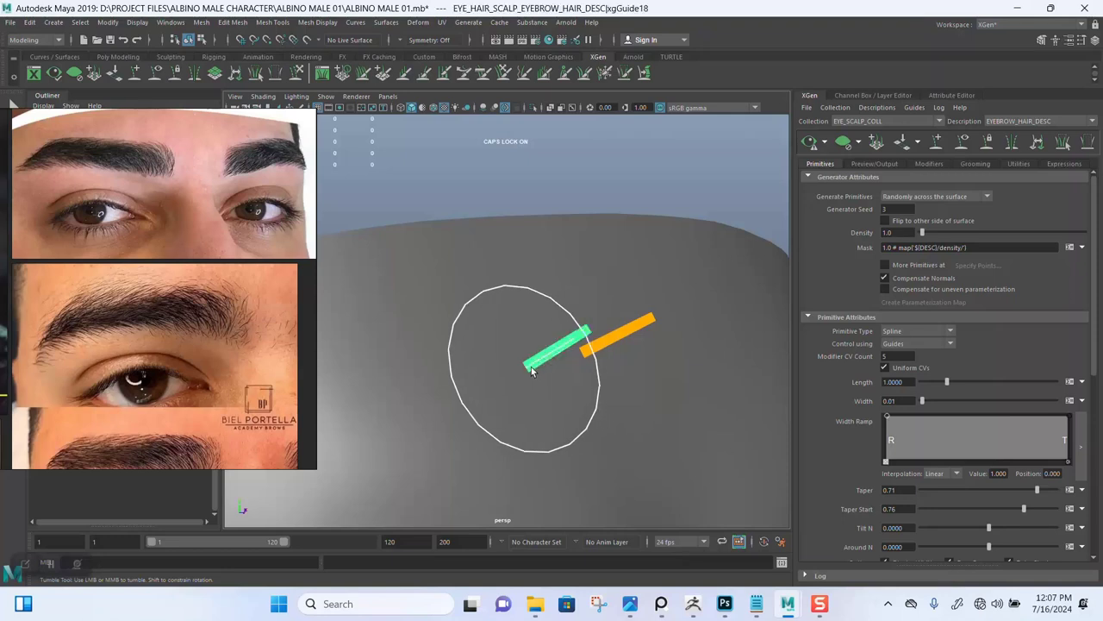
{"action": "key", "text": "ctrl+z"}
- Try the Sculpt Guides tool on the forehead trial guide, add another guide beside it, and undo the trial guides
{"action": "left_click_drag", "start_coordinate": [575, 340], "coordinate": [554, 336], "text": "alt"}
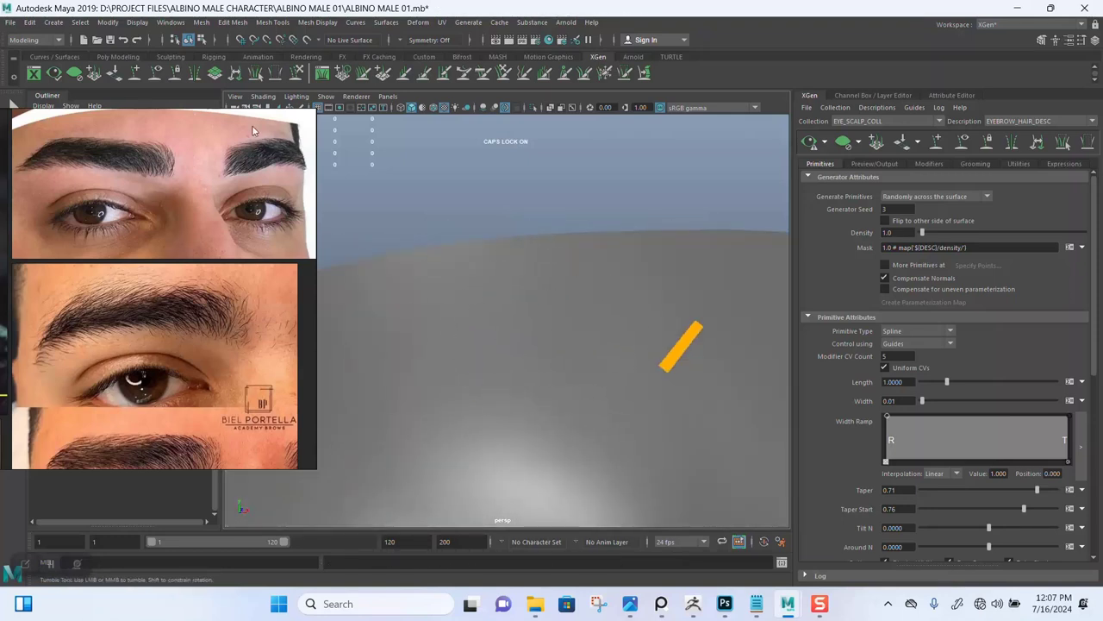
{"action": "key", "text": "y"}
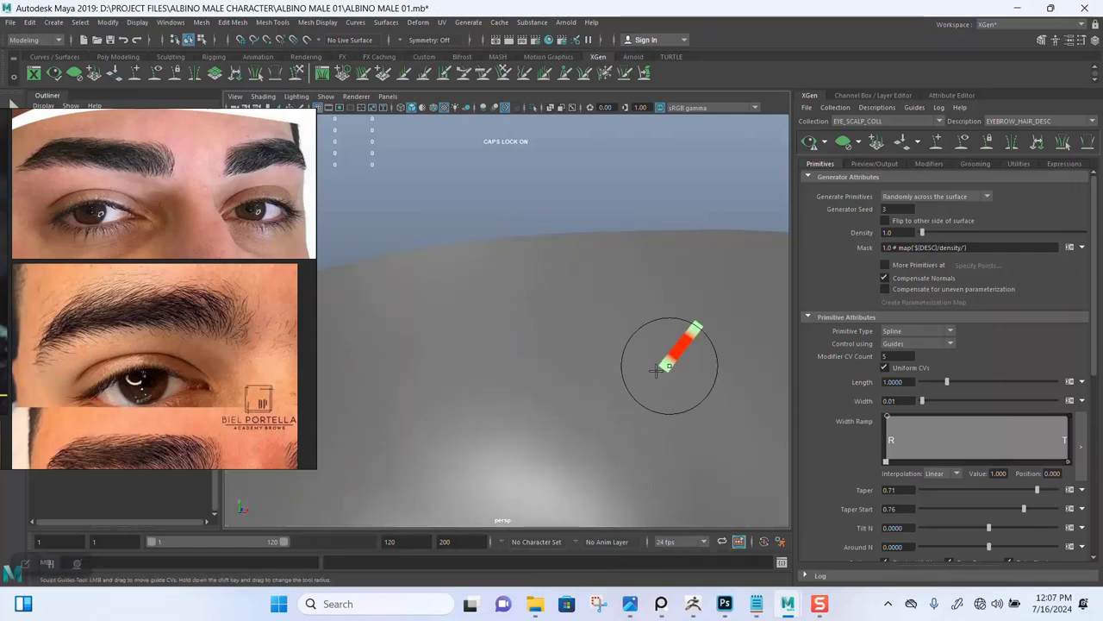
{"action": "key", "text": "ctrl+z"}
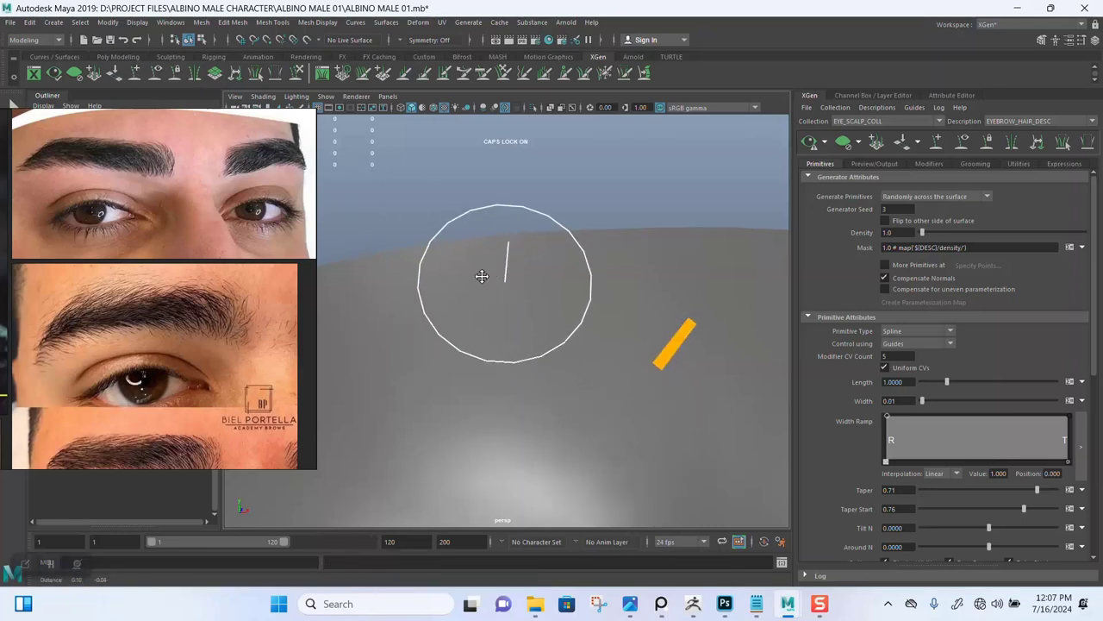
{"action": "mouse_move", "coordinate": [483, 276]}
{"action": "left_mouse_down", "text": "alt"}
{"action": "mouse_move", "coordinate": [561, 310]}
{"action": "mouse_move", "coordinate": [354, 282]}
{"action": "mouse_move", "coordinate": [518, 288]}
{"action": "mouse_move", "coordinate": [488, 279]}
{"action": "left_mouse_up", "text": "alt"}
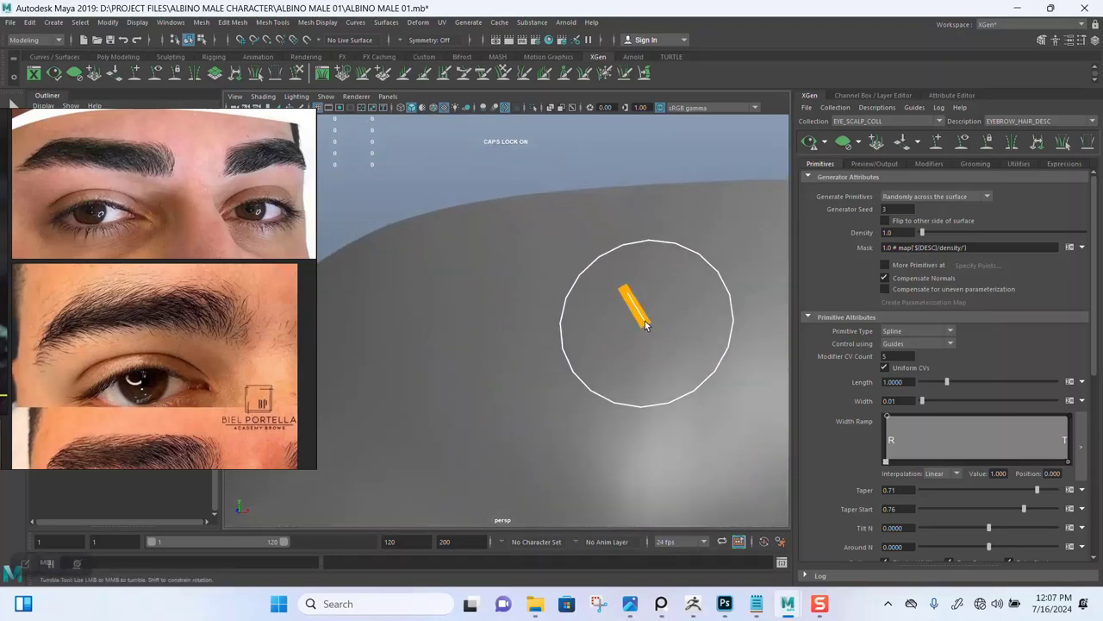
{"action": "mouse_move", "coordinate": [635, 337]}
{"action": "left_mouse_down"}
{"action": "mouse_move", "coordinate": [609, 365]}
{"action": "mouse_move", "coordinate": [507, 410]}
{"action": "mouse_move", "coordinate": [462, 369]}
{"action": "left_mouse_up"}
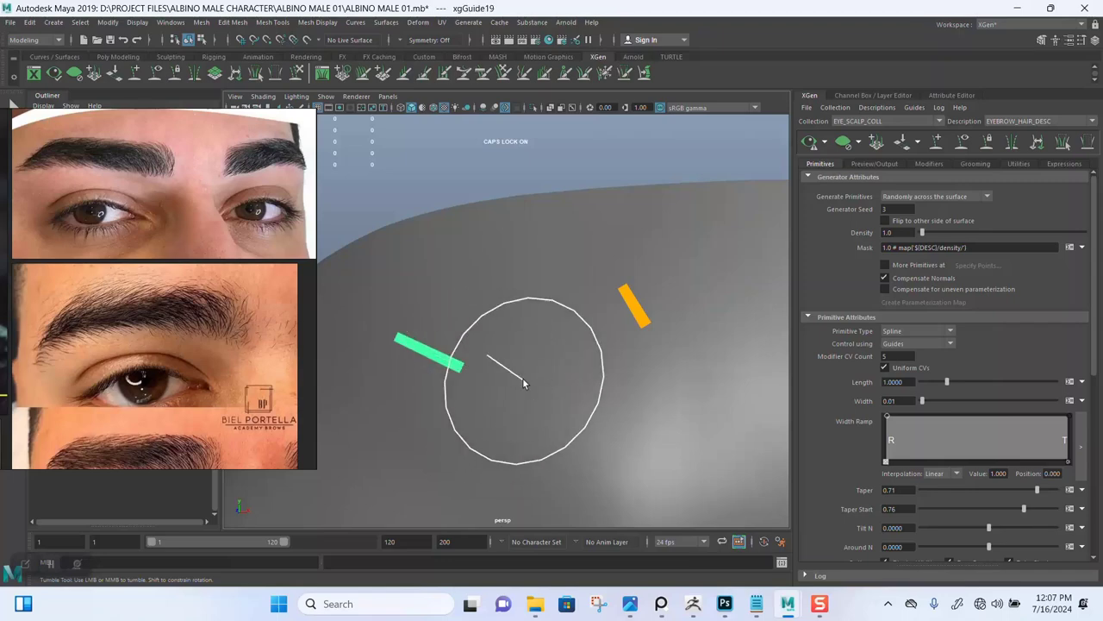
{"action": "mouse_move", "coordinate": [593, 338]}
{"action": "left_mouse_down", "text": "alt"}
{"action": "mouse_move", "coordinate": [571, 295]}
{"action": "mouse_move", "coordinate": [583, 298]}
{"action": "left_mouse_up", "text": "alt"}
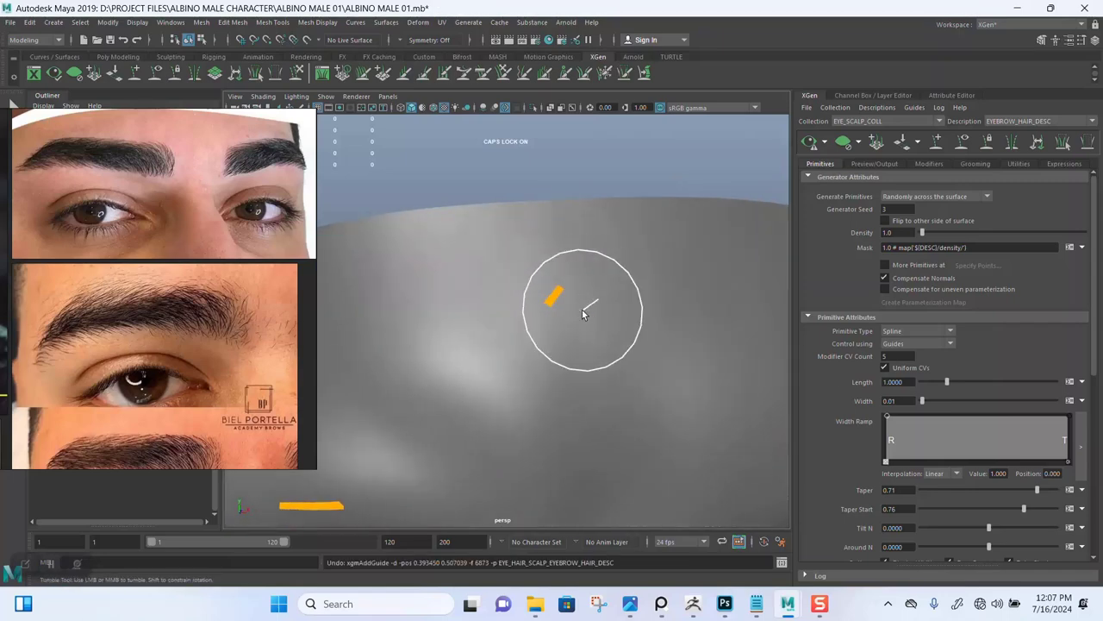
{"action": "key", "text": "ctrl+z"}
- Select the innermost middle-row guide and sculpt its raised tip closer to the brow surface with the Sculpt Guides tool
{"action": "right_click_drag", "start_coordinate": [547, 392], "coordinate": [436, 295], "text": "alt"}
{"action": "middle_click_drag", "start_coordinate": [436, 295], "coordinate": [562, 275], "text": "alt"}
{"action": "right_click_drag", "start_coordinate": [562, 276], "coordinate": [557, 352], "text": "alt"}
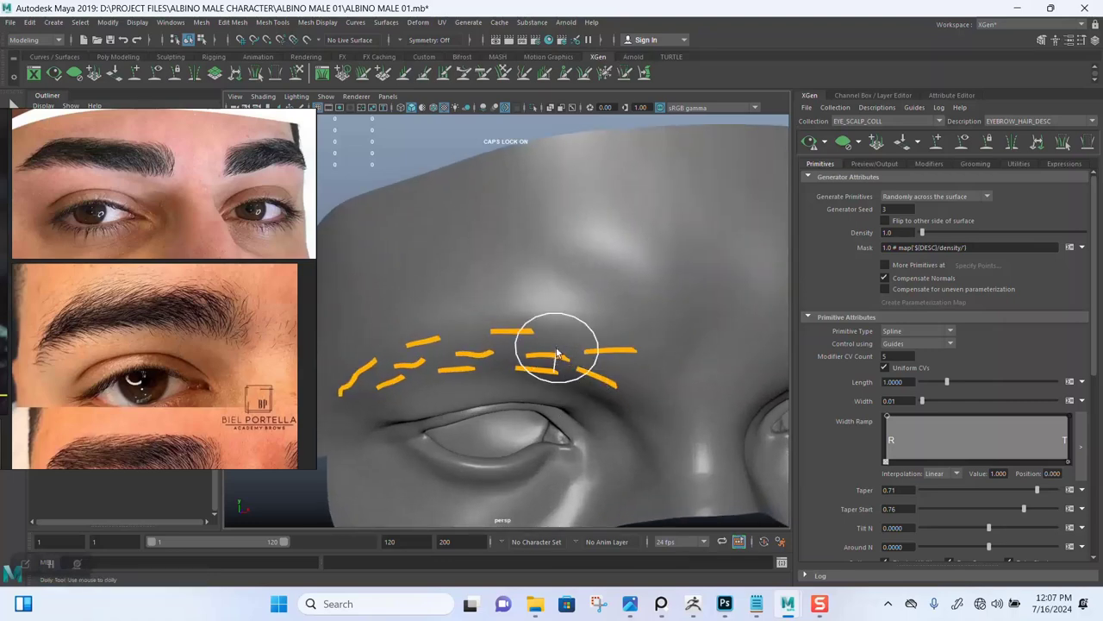
{"action": "mouse_move", "coordinate": [557, 354]}
{"action": "left_mouse_down", "text": "alt"}
{"action": "mouse_move", "coordinate": [549, 298]}
{"action": "mouse_move", "coordinate": [556, 389]}
{"action": "mouse_move", "coordinate": [596, 344]}
{"action": "mouse_move", "coordinate": [552, 345]}
{"action": "mouse_move", "coordinate": [510, 388]}
{"action": "mouse_move", "coordinate": [500, 349]}
{"action": "mouse_move", "coordinate": [482, 347]}
{"action": "mouse_move", "coordinate": [492, 293]}
{"action": "mouse_move", "coordinate": [682, 232]}
{"action": "left_mouse_up", "text": "alt"}
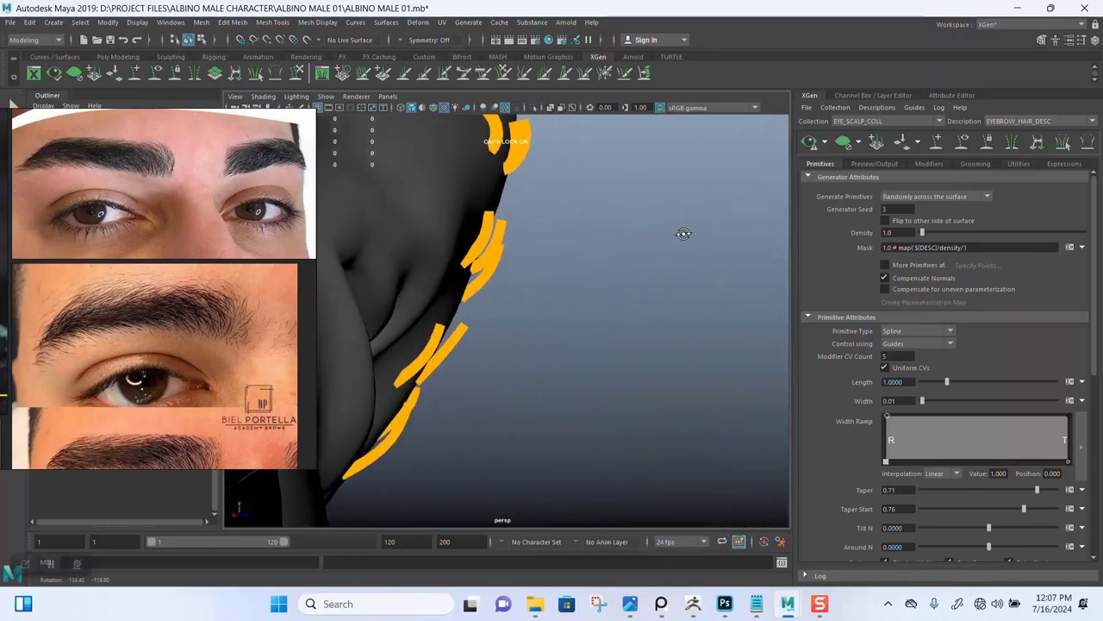
{"action": "left_click", "coordinate": [460, 336]}
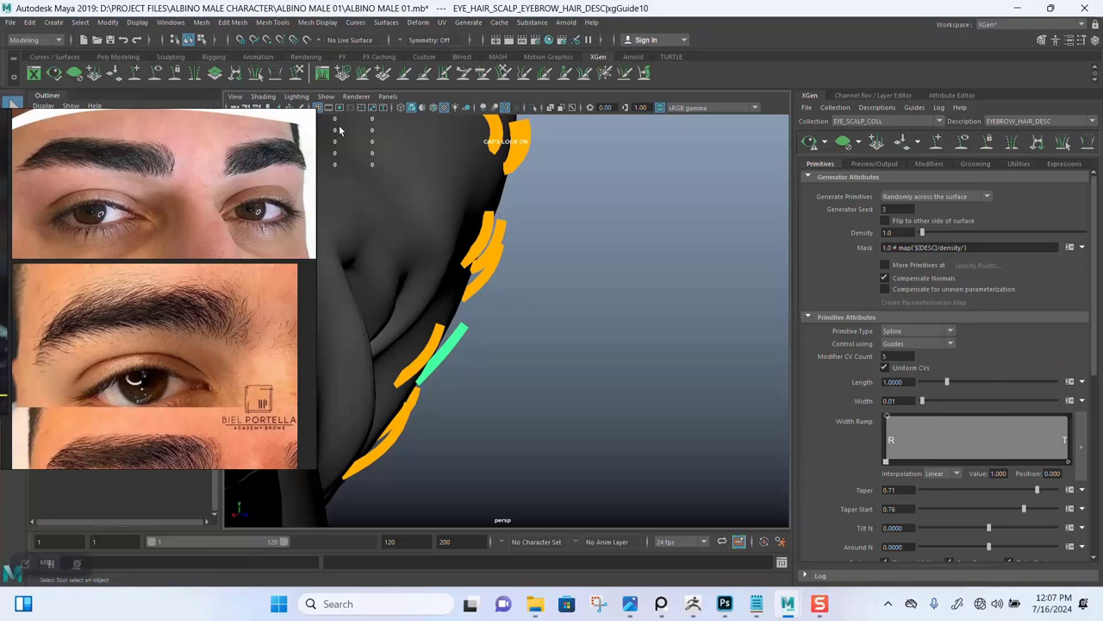
{"action": "key", "text": "y"}
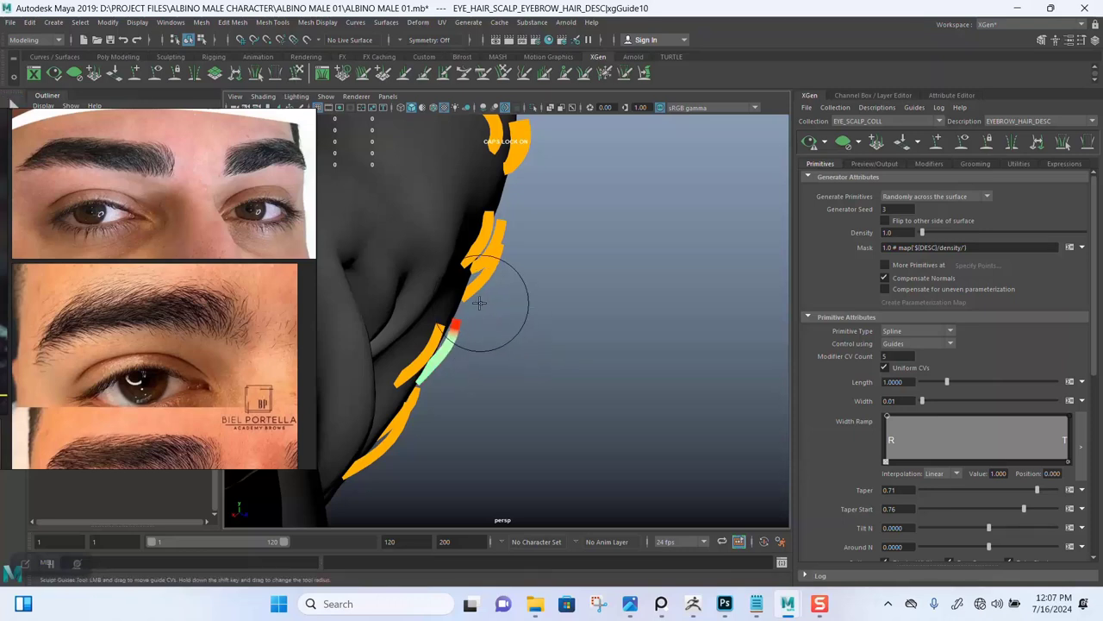
- Sculpt the central middle-row guide so that it lies flatter along the brow surface
{"action": "left_click_drag", "start_coordinate": [494, 327], "coordinate": [447, 319], "text": "alt"}
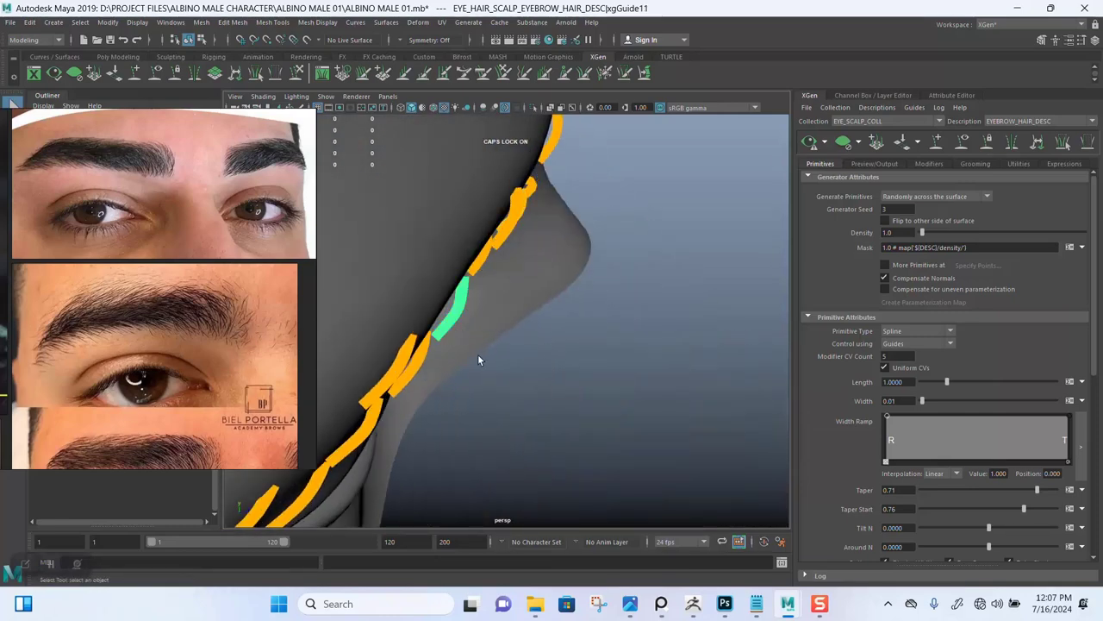
{"action": "key", "text": "w"}
{"action": "key", "text": "y"}
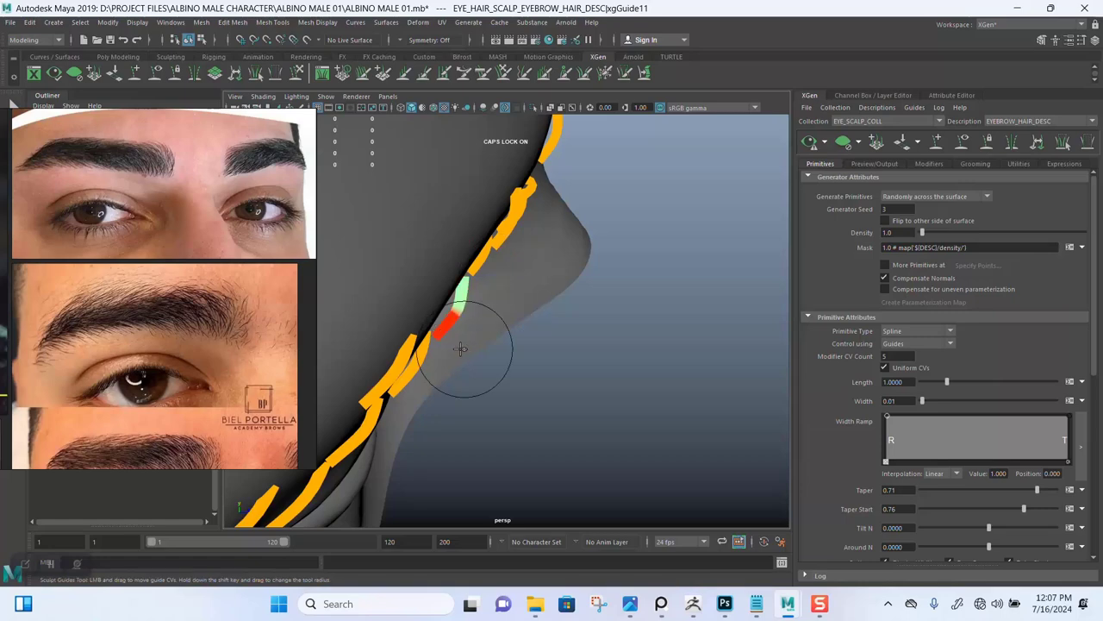
{"action": "left_click_drag", "start_coordinate": [461, 348], "coordinate": [451, 307], "text": "alt"}
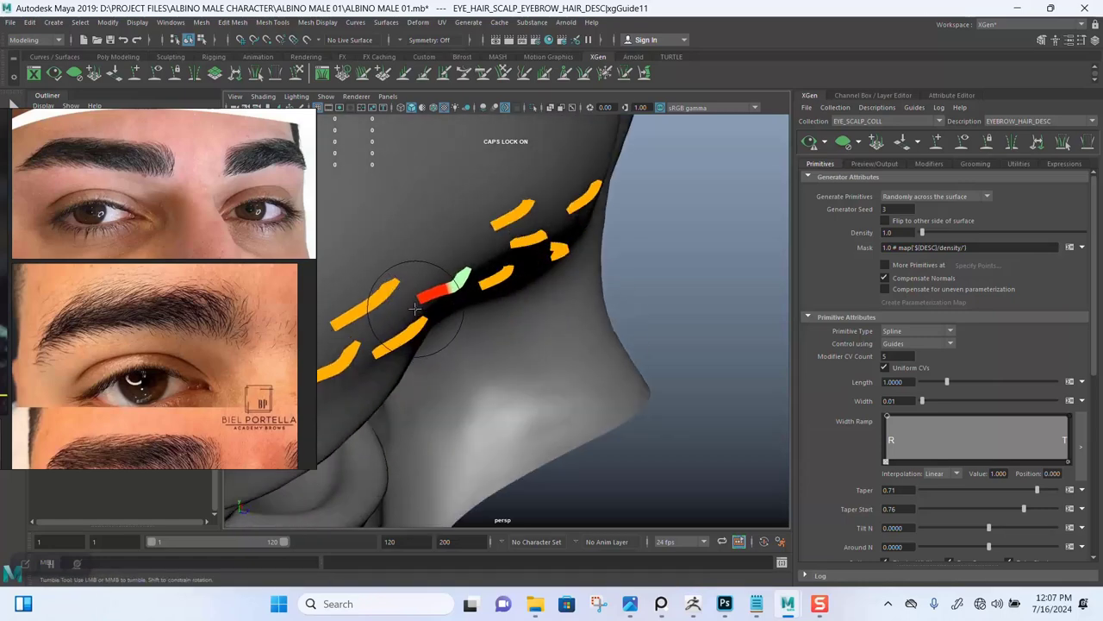
{"action": "mouse_move", "coordinate": [470, 354]}
{"action": "left_mouse_down", "text": "alt"}
{"action": "mouse_move", "coordinate": [546, 340]}
{"action": "mouse_move", "coordinate": [526, 281]}
{"action": "left_mouse_up", "text": "alt"}
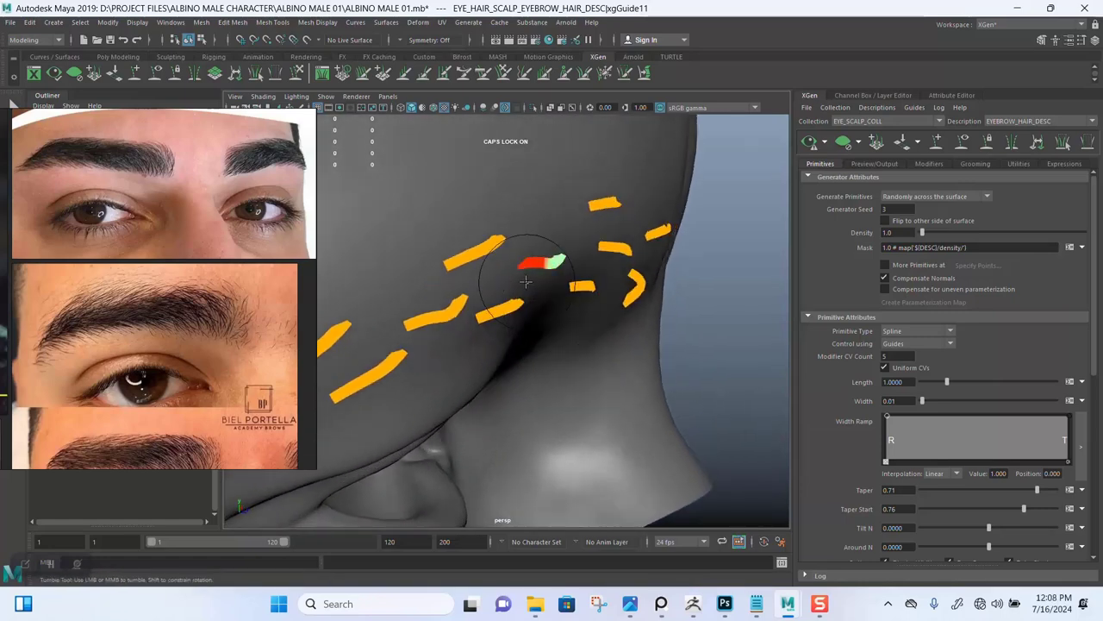
- Select the outermost middle-row guide and sculpt it to follow the brow surface toward the tail, checking it from several angles
{"action": "key", "text": "w"}
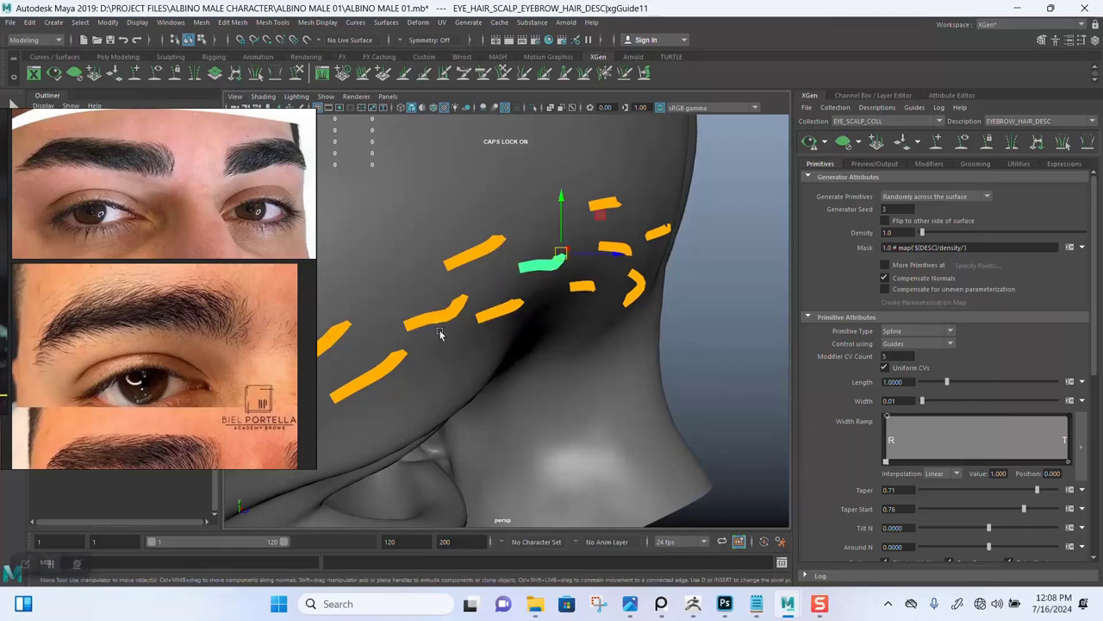
{"action": "left_click", "coordinate": [296, 74]}
{"action": "mouse_move", "coordinate": [446, 303]}
{"action": "left_mouse_down", "text": "alt"}
{"action": "mouse_move", "coordinate": [475, 271]}
{"action": "mouse_move", "coordinate": [571, 254]}
{"action": "mouse_move", "coordinate": [504, 202]}
{"action": "left_mouse_up", "text": "alt"}
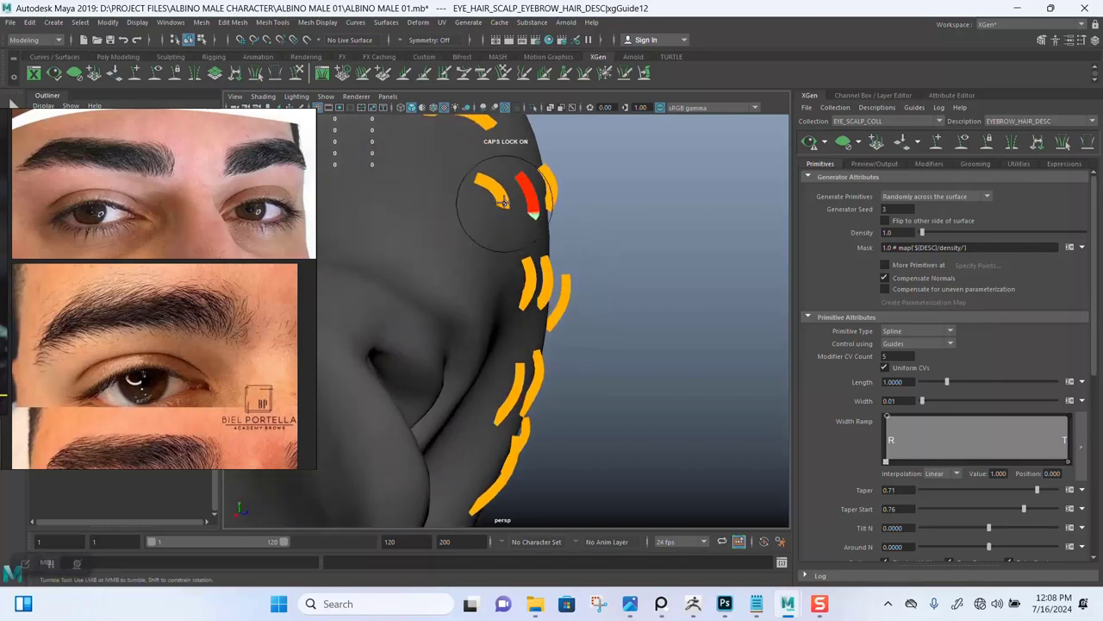
{"action": "mouse_move", "coordinate": [536, 248]}
{"action": "left_mouse_down", "text": "alt"}
{"action": "mouse_move", "coordinate": [456, 288]}
{"action": "mouse_move", "coordinate": [546, 313]}
{"action": "mouse_move", "coordinate": [576, 343]}
{"action": "mouse_move", "coordinate": [490, 355]}
{"action": "mouse_move", "coordinate": [562, 362]}
{"action": "mouse_move", "coordinate": [505, 313]}
{"action": "mouse_move", "coordinate": [569, 282]}
{"action": "mouse_move", "coordinate": [527, 300]}
{"action": "mouse_move", "coordinate": [521, 324]}
{"action": "mouse_move", "coordinate": [505, 293]}
{"action": "mouse_move", "coordinate": [543, 305]}
{"action": "mouse_move", "coordinate": [555, 352]}
{"action": "mouse_move", "coordinate": [720, 286]}
{"action": "left_mouse_up", "text": "alt"}
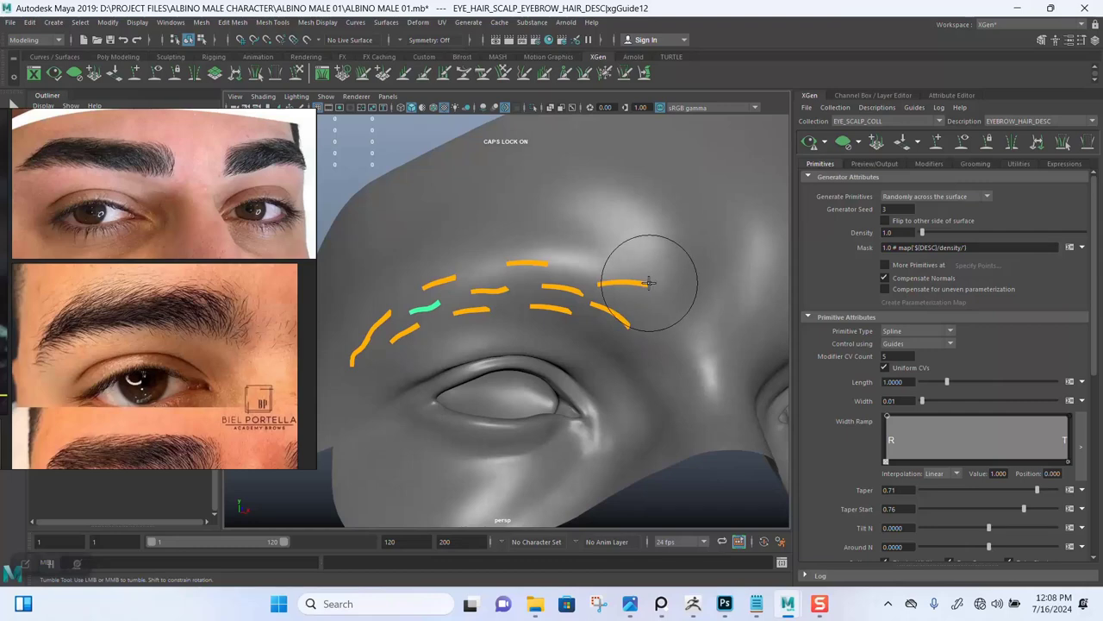
{"action": "left_click_drag", "start_coordinate": [645, 284], "coordinate": [450, 284], "text": "alt"}
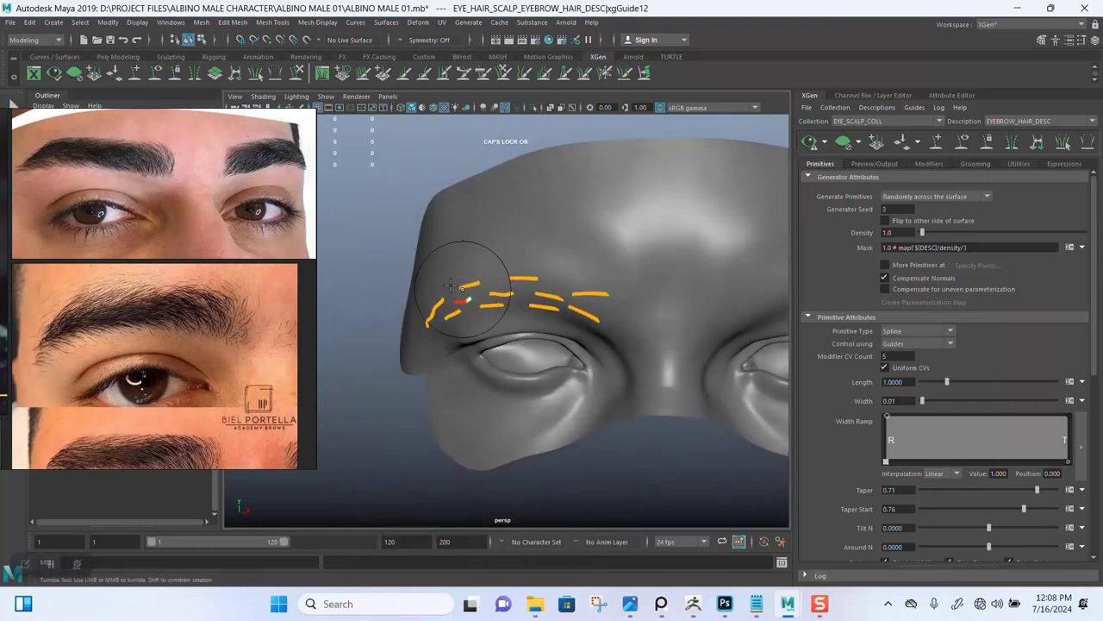
- Select all the eyebrow guides and mirror them to the opposite brow, moving the reference photos clear of the tools
{"action": "right_click_drag", "start_coordinate": [152, 231], "coordinate": [211, 73]}
{"action": "right_click_drag", "start_coordinate": [220, 194], "coordinate": [209, 165]}
{"action": "middle_click_drag", "start_coordinate": [440, 285], "coordinate": [439, 332], "text": "alt"}
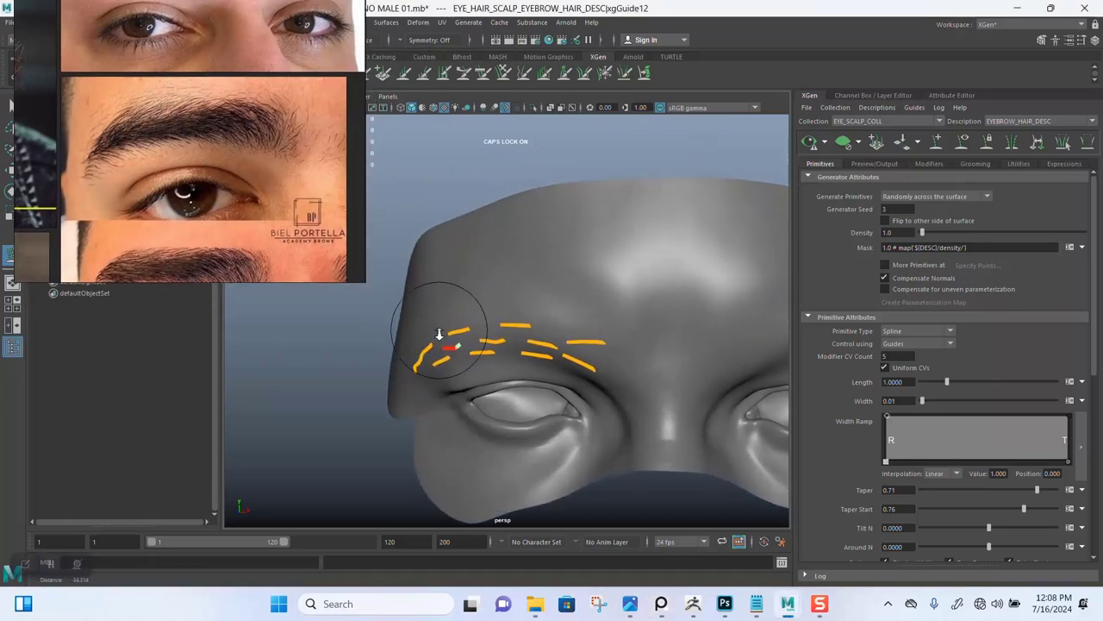
{"action": "right_click_drag", "start_coordinate": [438, 333], "coordinate": [439, 346], "text": "alt"}
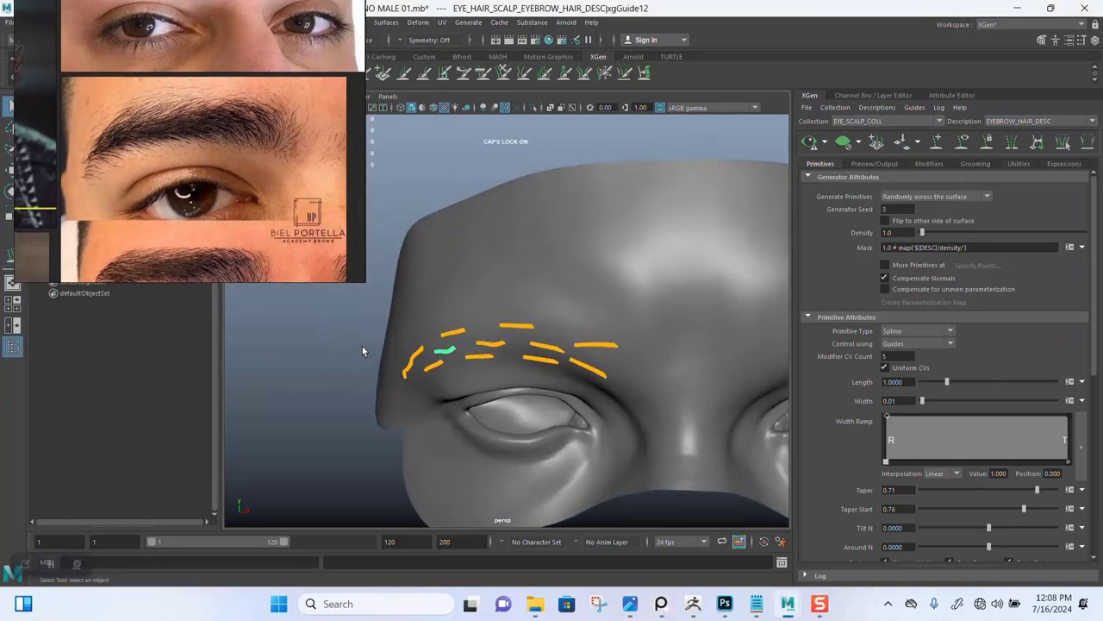
{"action": "left_click_drag", "start_coordinate": [362, 351], "coordinate": [319, 314], "text": "alt"}
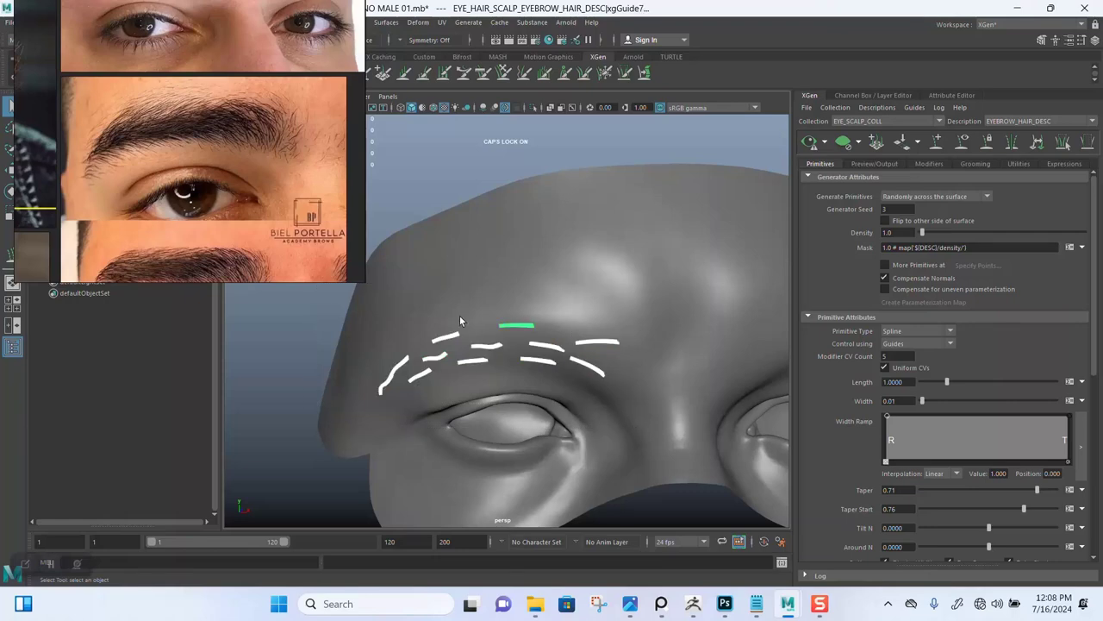
{"action": "right_click_drag", "start_coordinate": [231, 212], "coordinate": [177, 527]}
{"action": "left_click", "coordinate": [194, 74]}
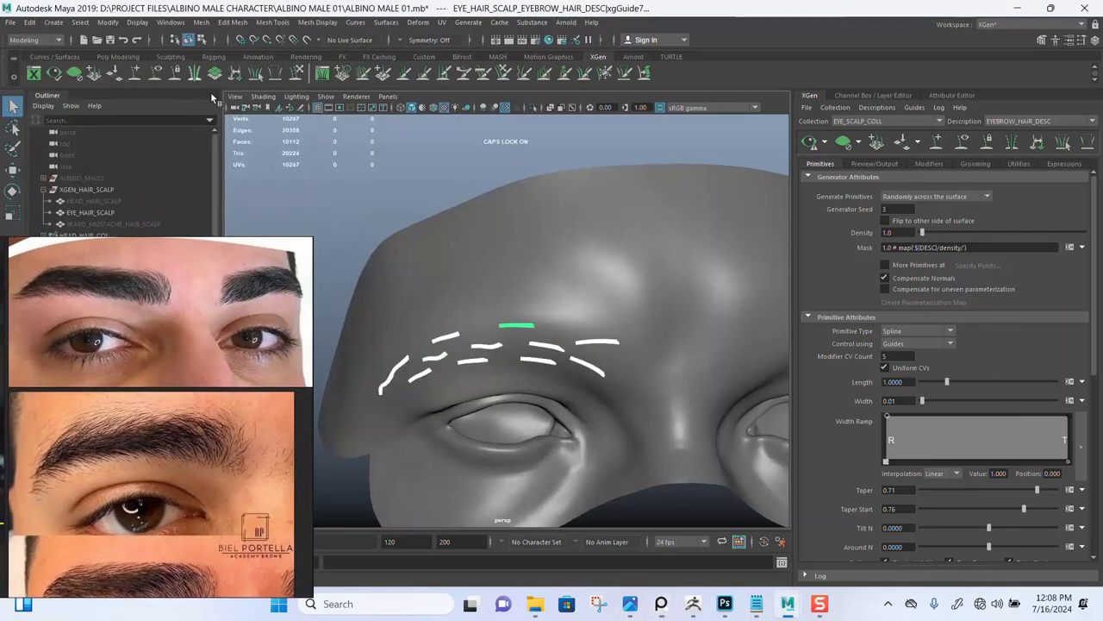
{"action": "right_click_drag", "start_coordinate": [497, 334], "coordinate": [530, 269], "text": "alt"}
{"action": "left_click_drag", "start_coordinate": [529, 269], "coordinate": [524, 320], "text": "alt"}
{"action": "middle_click_drag", "start_coordinate": [524, 320], "coordinate": [515, 284], "text": "alt"}
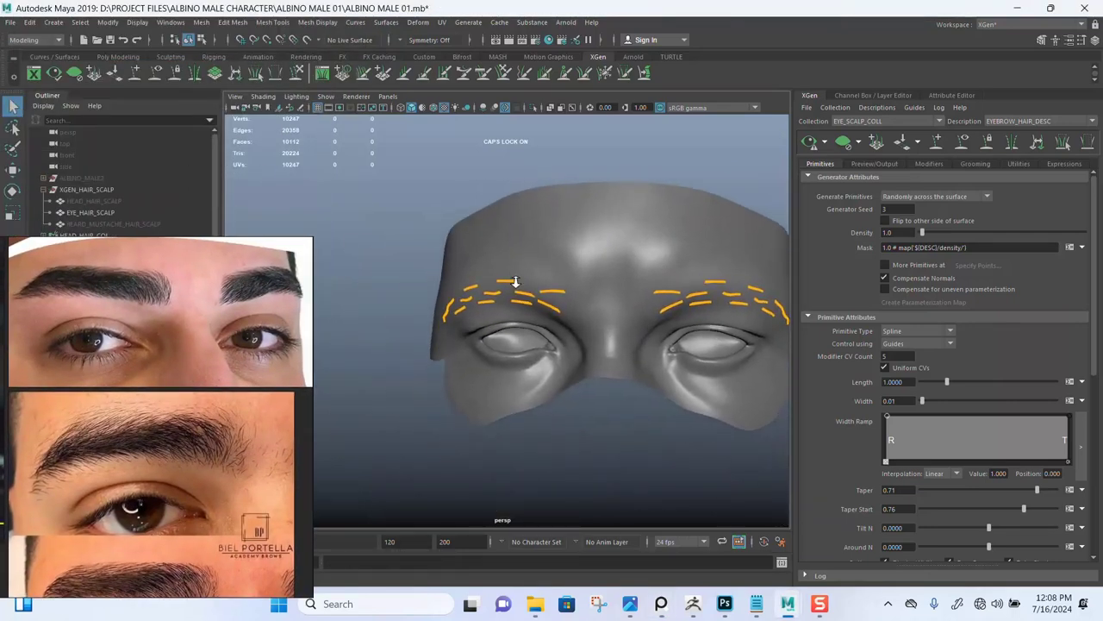
- Raise the eyebrow description's density to about 38 hairs per unit area
{"action": "right_click_drag", "start_coordinate": [515, 283], "coordinate": [538, 298], "text": "alt"}
{"action": "left_click_drag", "start_coordinate": [537, 298], "coordinate": [558, 281], "text": "alt"}
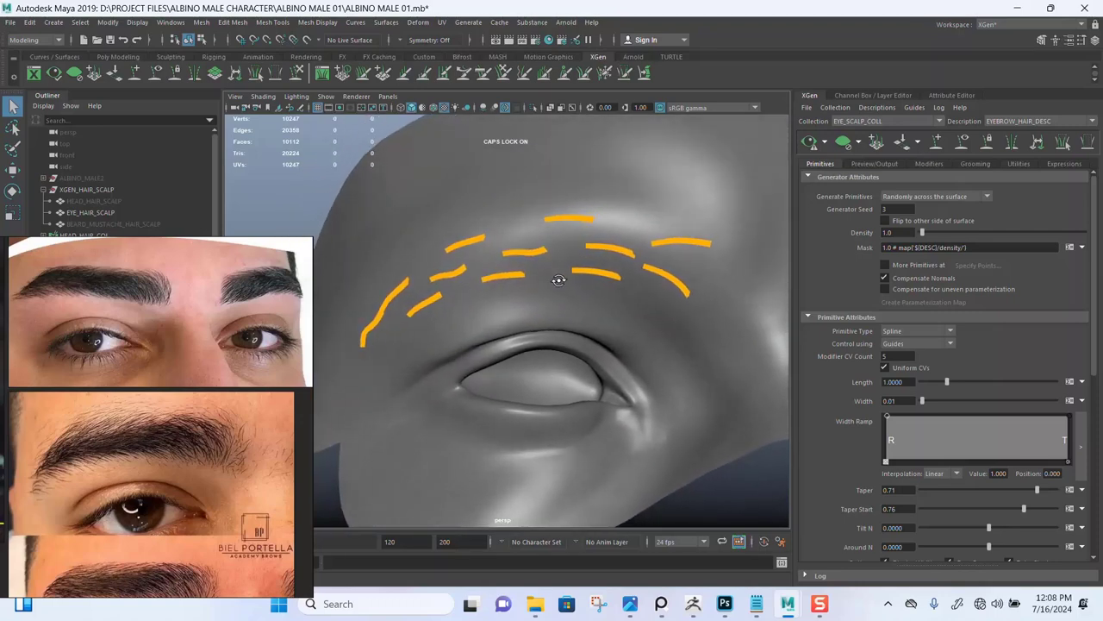
{"action": "left_click_drag", "start_coordinate": [567, 318], "coordinate": [640, 260], "text": "alt"}
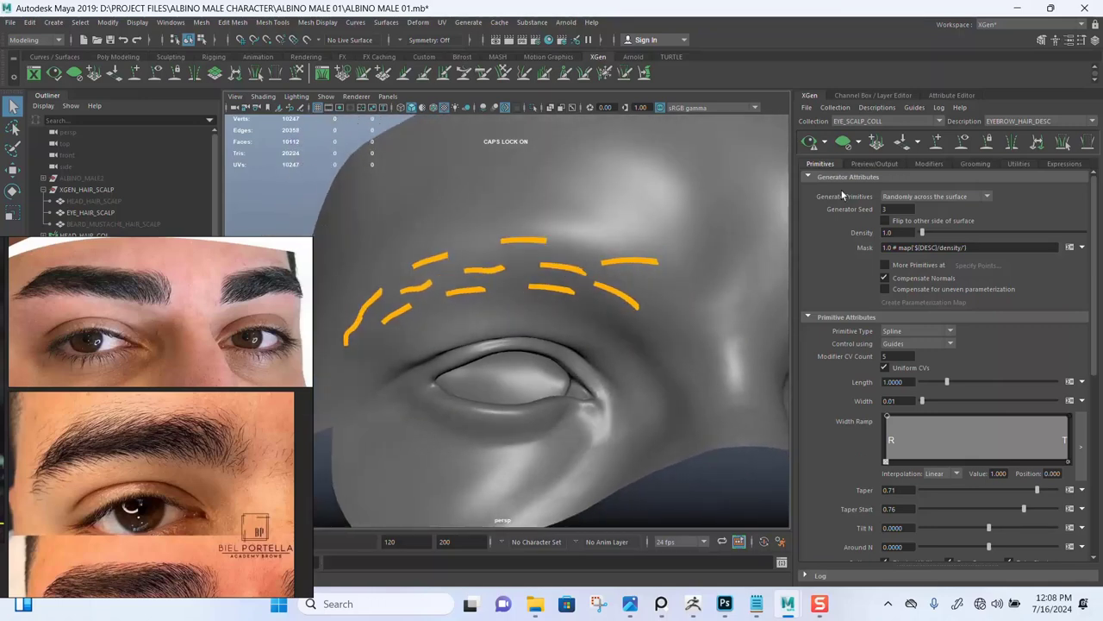
{"action": "left_click", "coordinate": [1083, 248]}
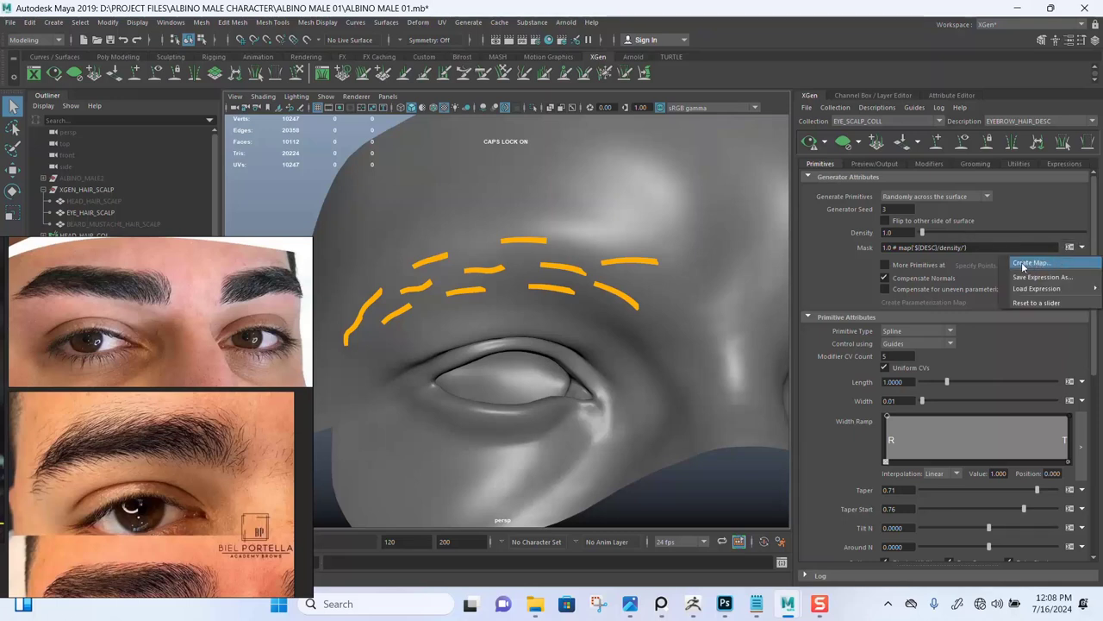
{"action": "left_click", "coordinate": [833, 251]}
{"action": "left_click_drag", "start_coordinate": [923, 232], "coordinate": [983, 231]}
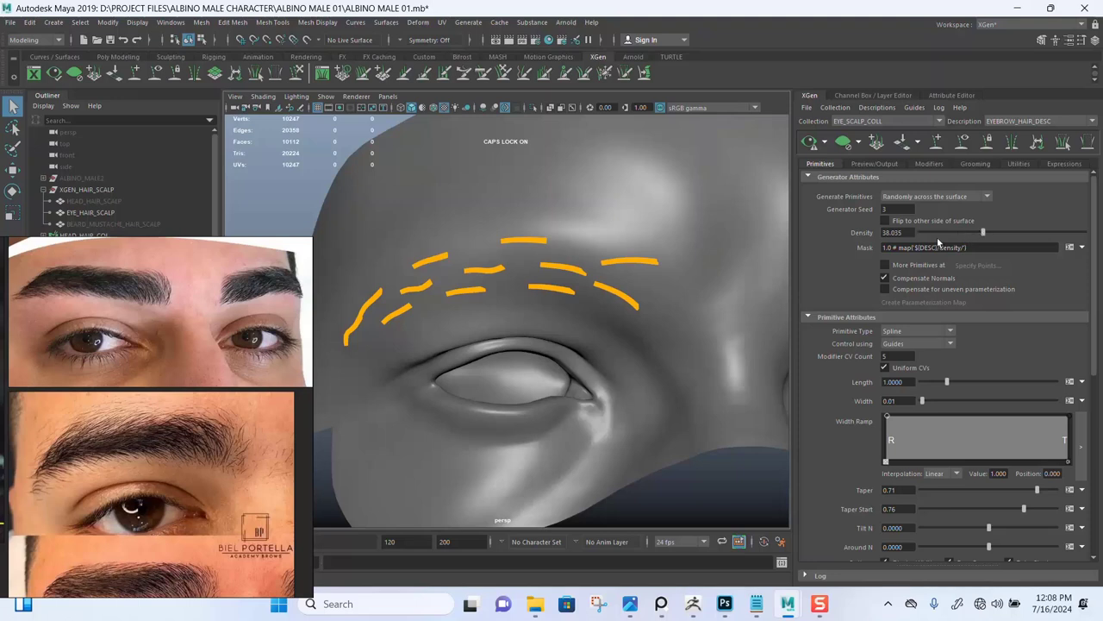
- Toggle automatic preview updating and generate the hair preview for the current eyebrow description
{"action": "left_click", "coordinate": [825, 143]}
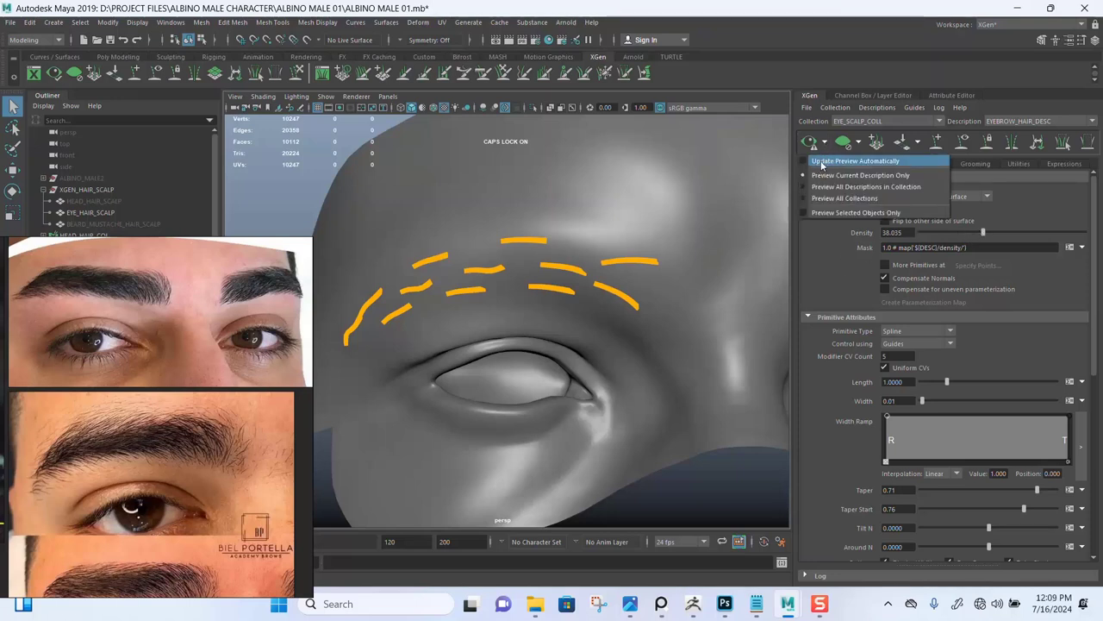
{"action": "left_click", "coordinate": [819, 163]}
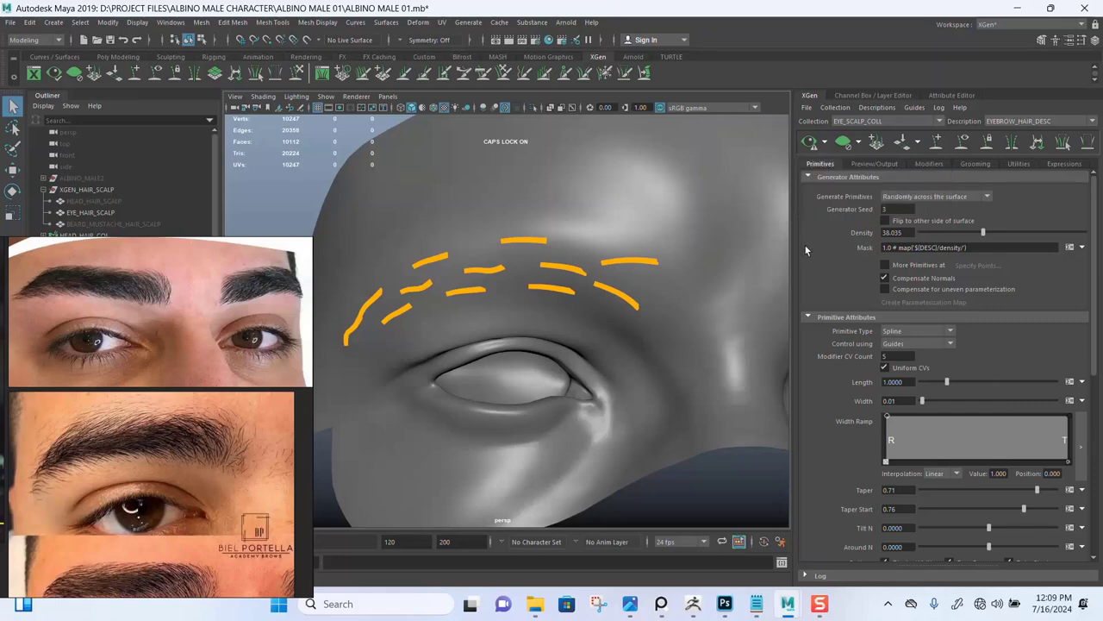
{"action": "left_click", "coordinate": [812, 143]}
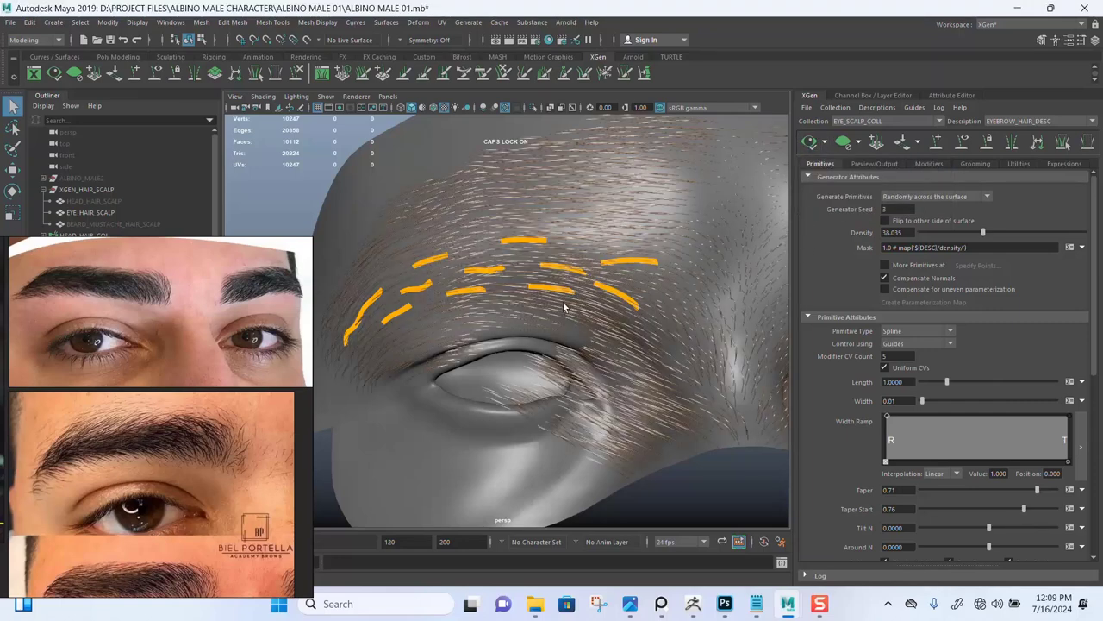
- Set the Modifier CV Count of the eyebrow splines to 40 and look over the preview settings
{"action": "left_click_drag", "start_coordinate": [561, 324], "coordinate": [605, 357], "text": "alt"}
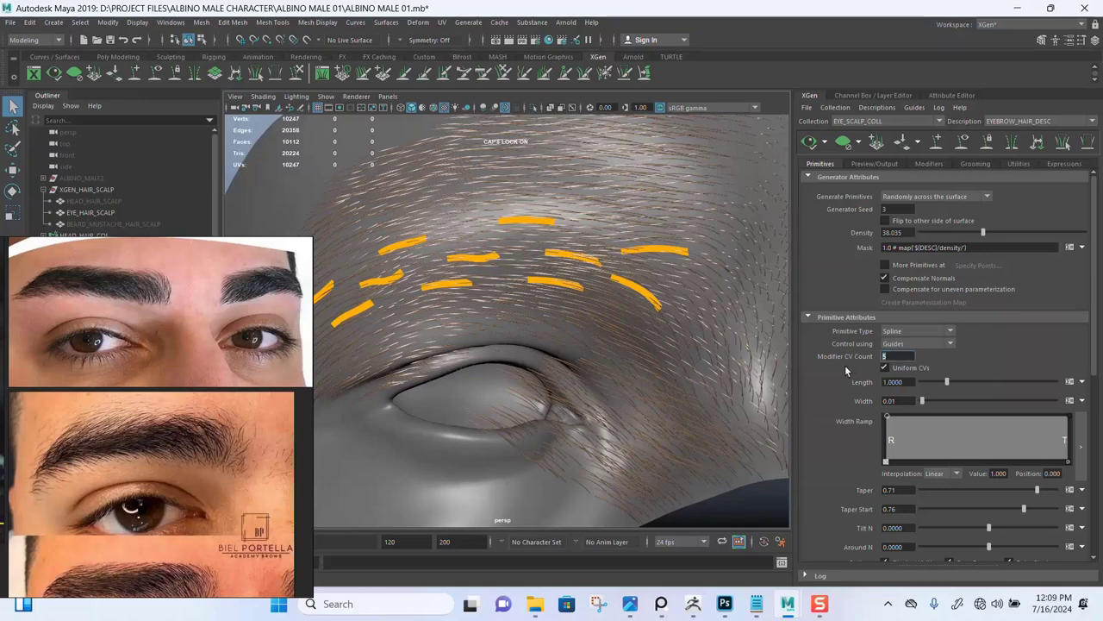
{"action": "type", "text": "40"}
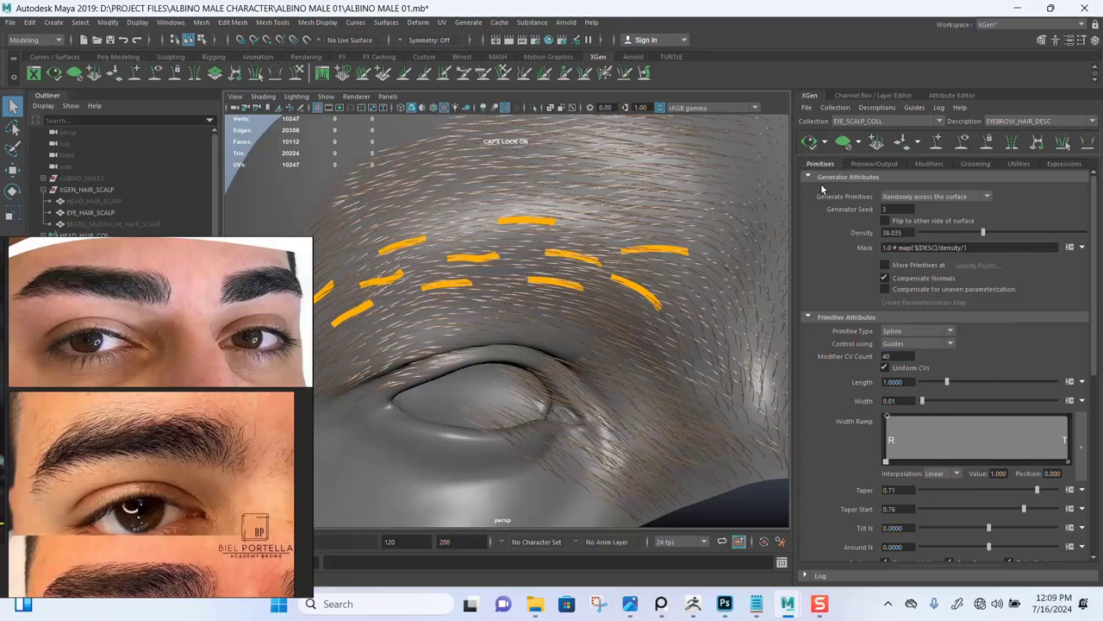
{"action": "left_click", "coordinate": [872, 164]}
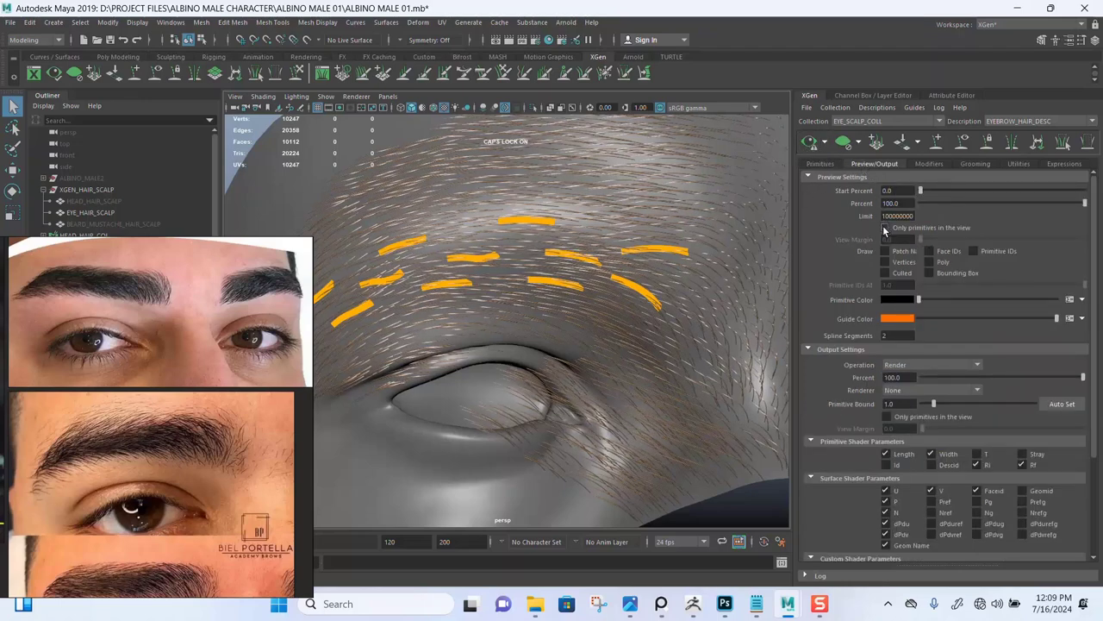
{"action": "left_click", "coordinate": [817, 164]}
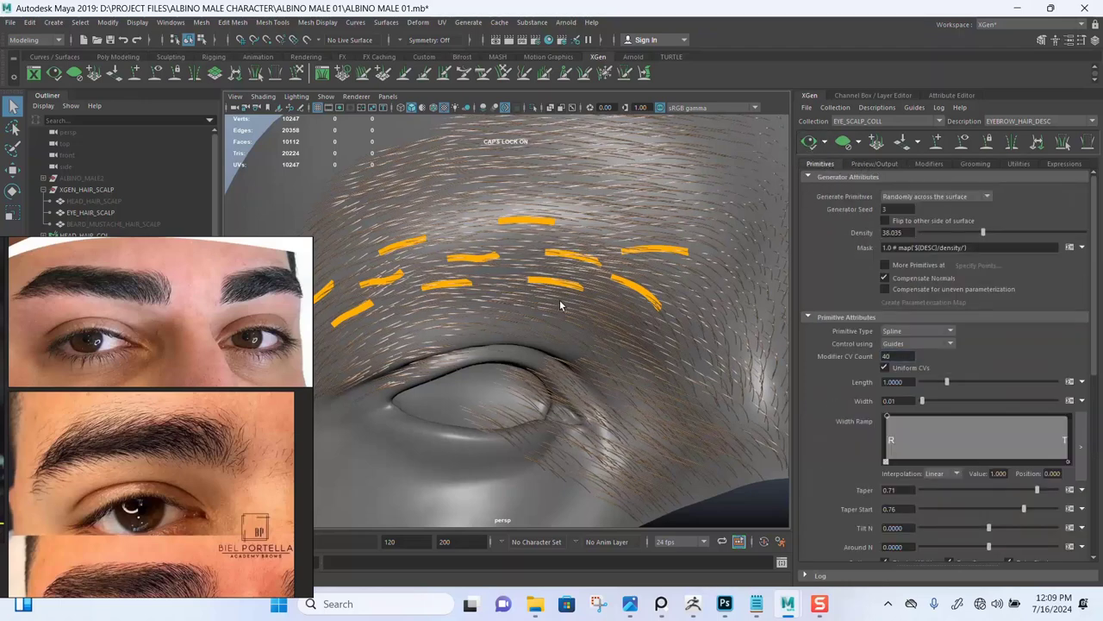
- Create a density mask map named EYEBROW_DENS_MASK with a resolution of 50 and a black start color
{"action": "left_click_drag", "start_coordinate": [569, 335], "coordinate": [562, 273], "text": "alt"}
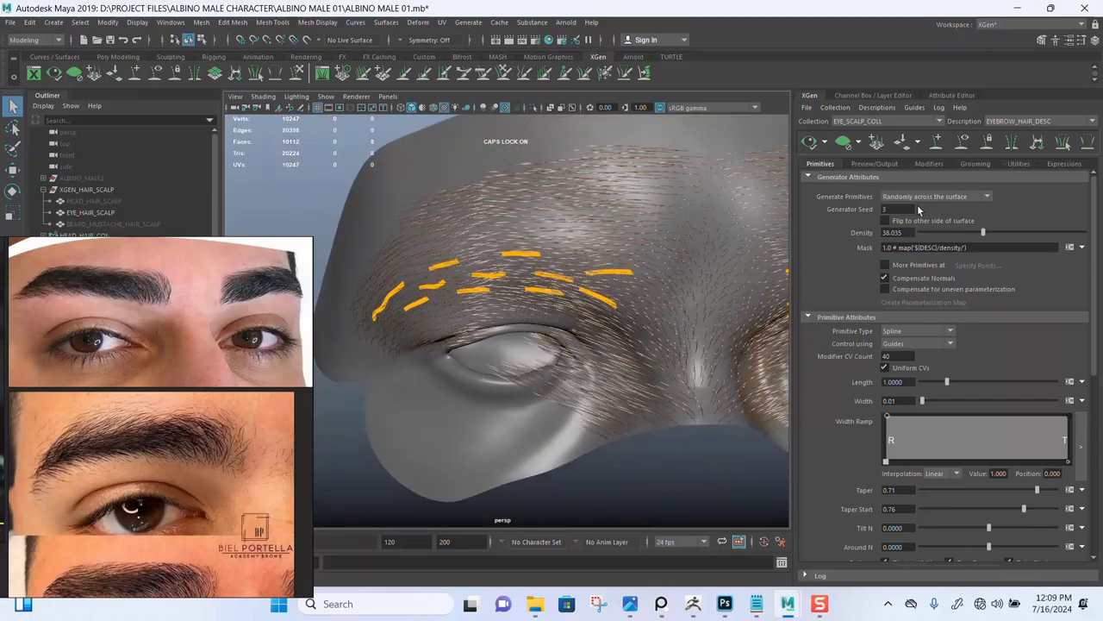
{"action": "left_click", "coordinate": [1083, 248]}
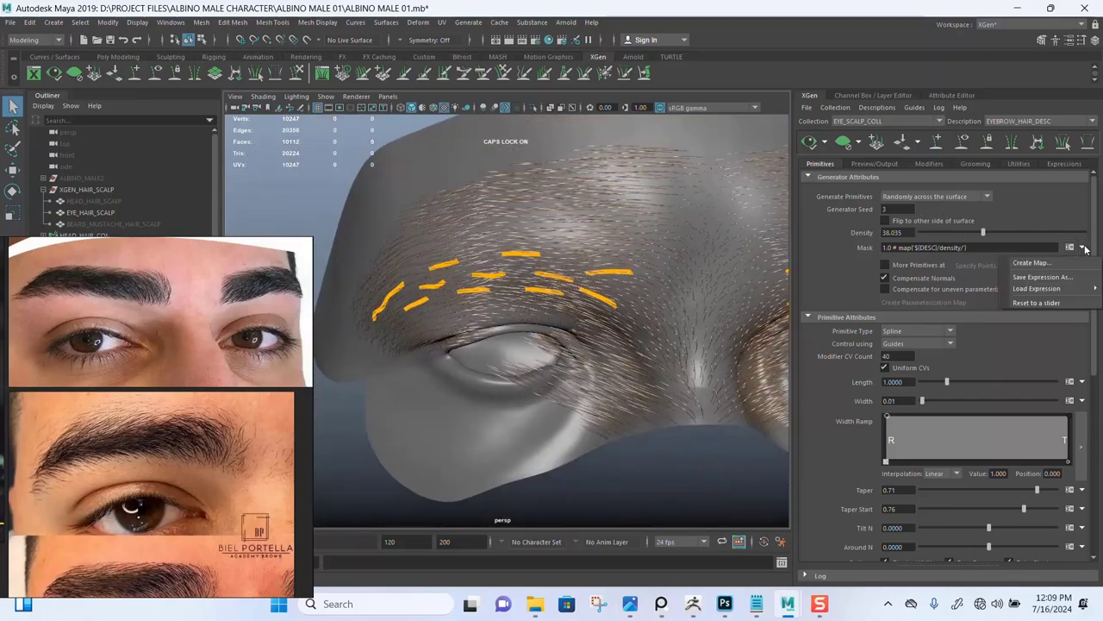
{"action": "left_click", "coordinate": [1039, 262]}
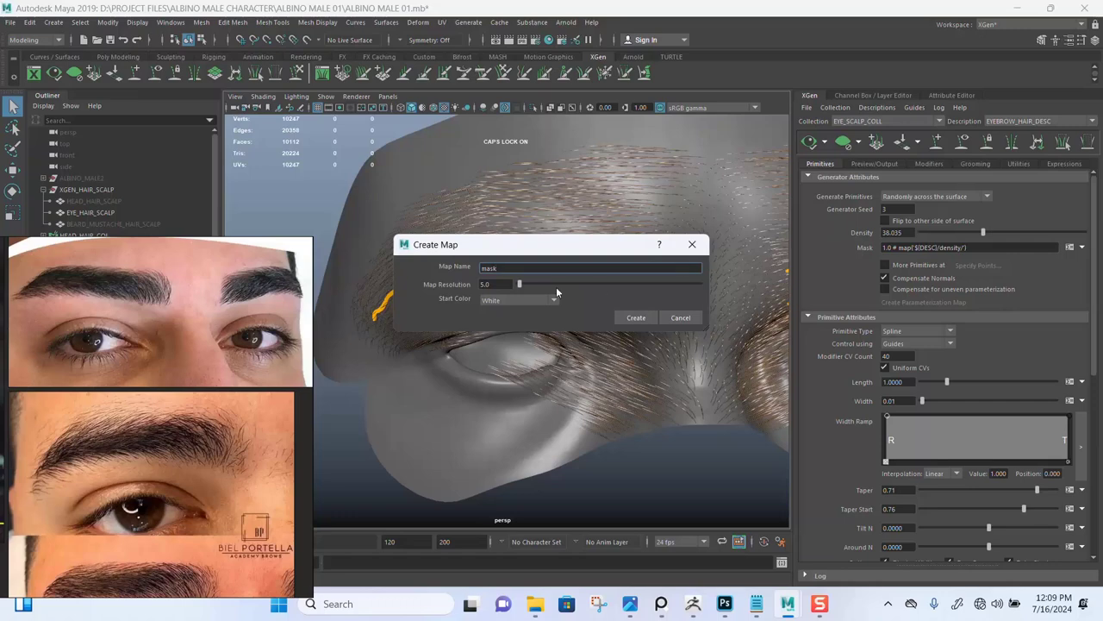
{"action": "left_click_drag", "start_coordinate": [504, 284], "coordinate": [456, 285]}
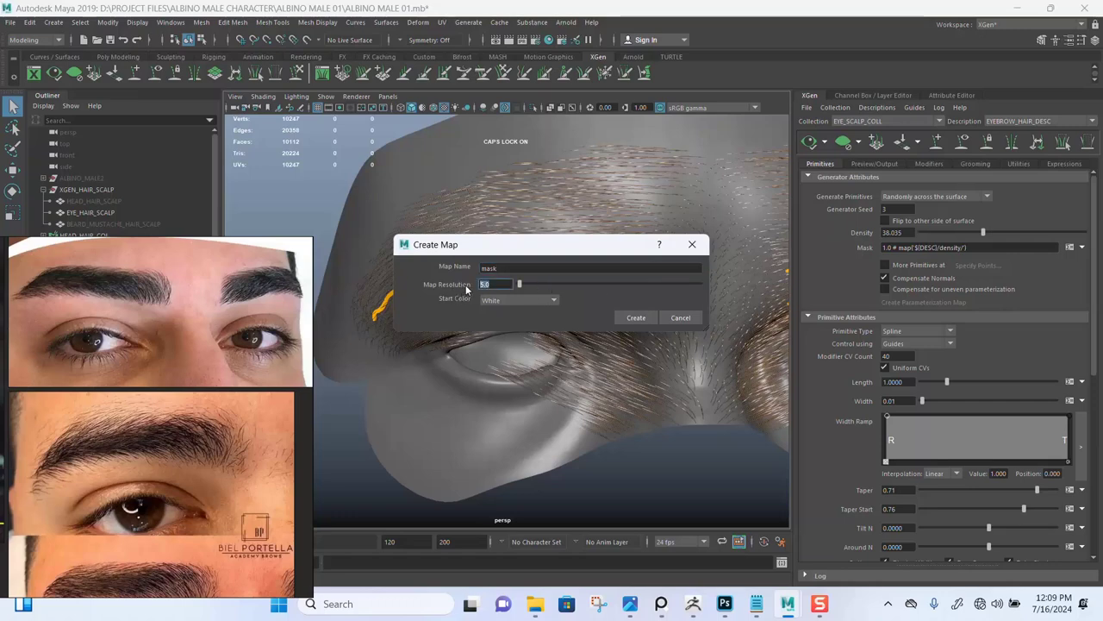
{"action": "type", "text": "50"}
{"action": "left_click", "coordinate": [508, 300]}
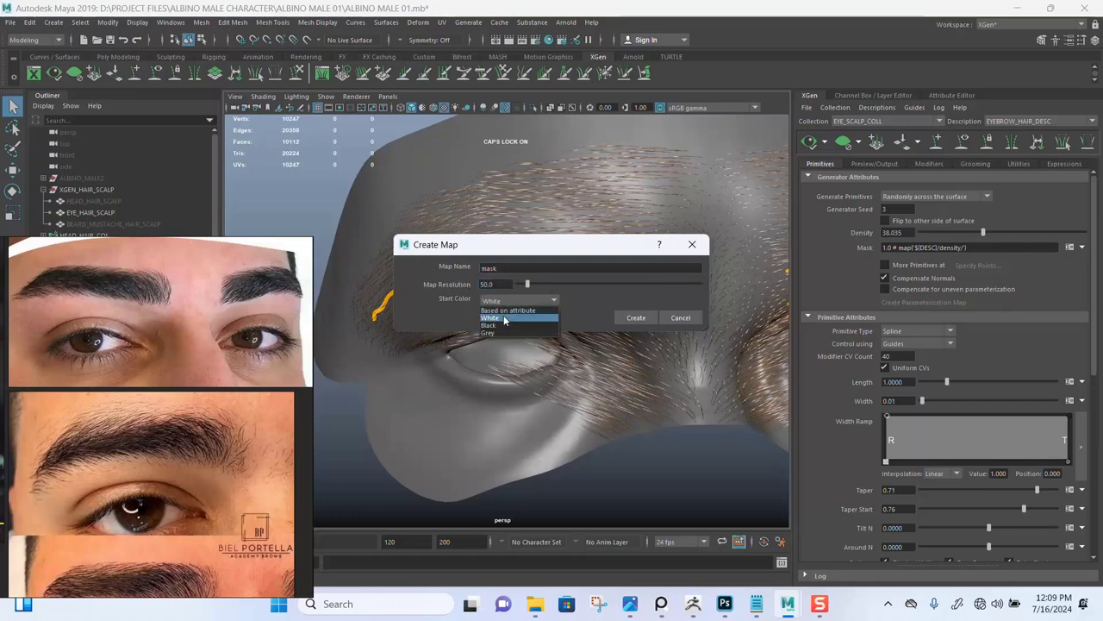
{"action": "left_click", "coordinate": [503, 315]}
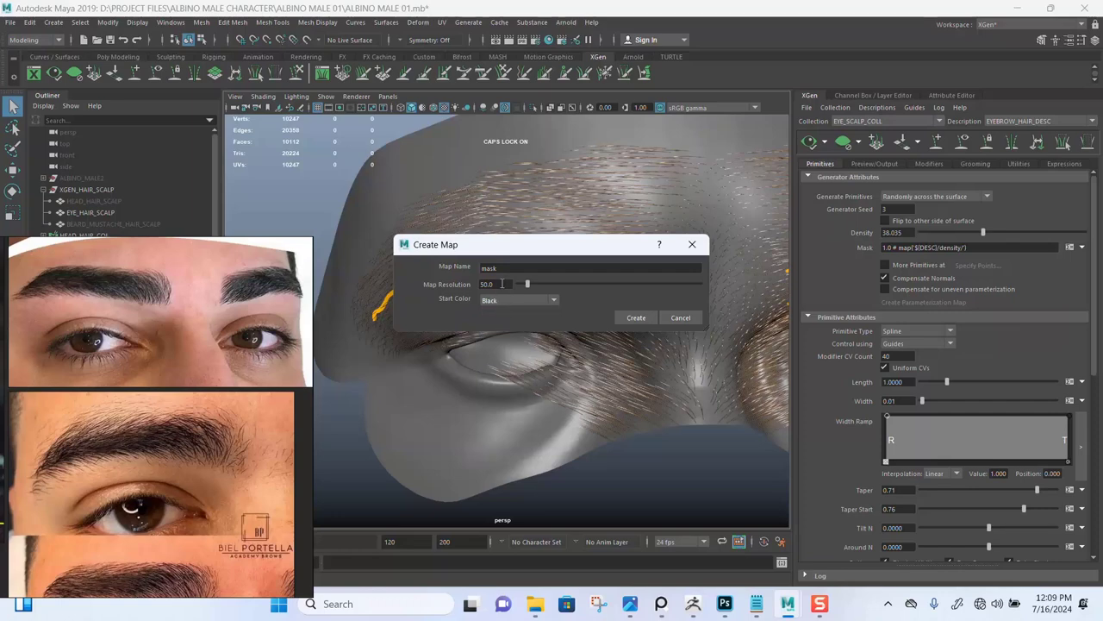
{"action": "double_click", "coordinate": [475, 267]}
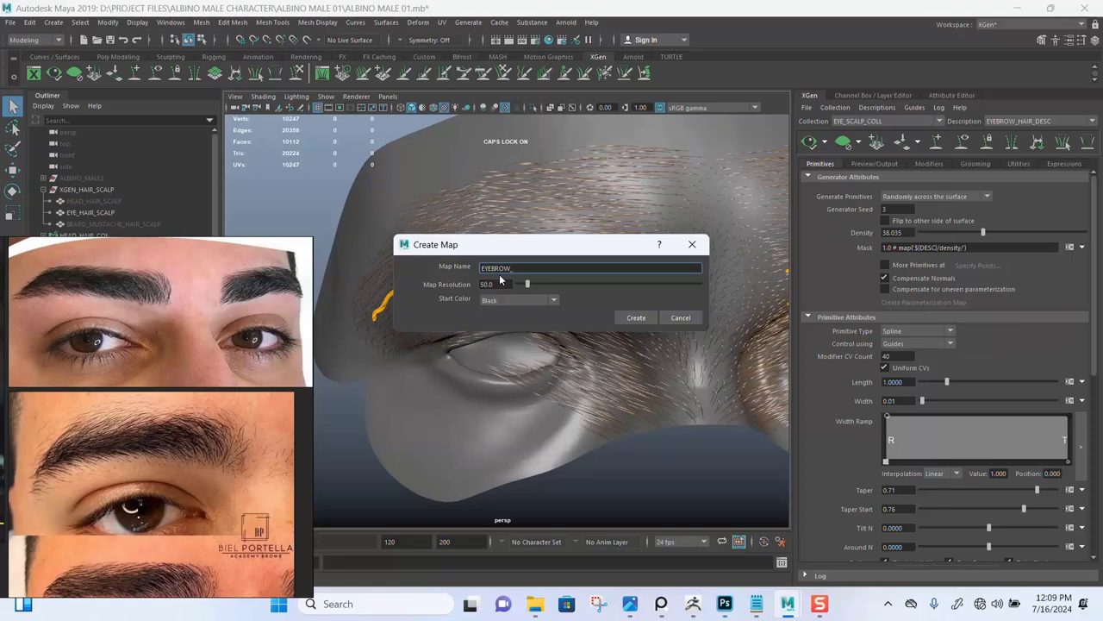
{"action": "type", "text": "S_MASK"}
{"action": "left_click", "coordinate": [635, 318]}
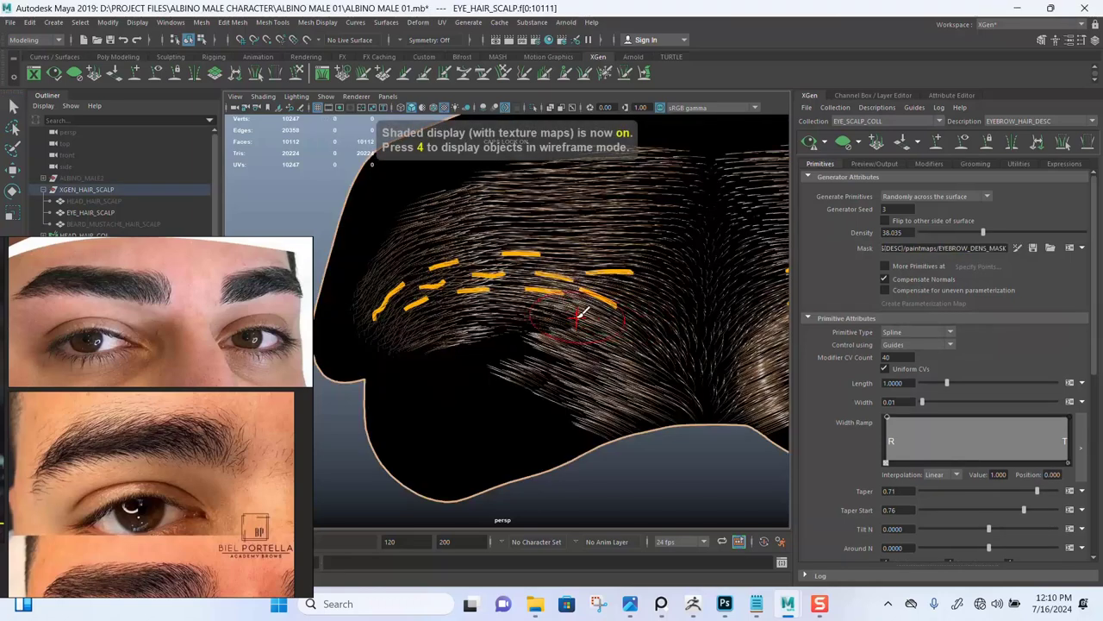
- Clear the hair preview and overlay the wireframe on the shaded eye scalp
{"action": "left_click", "coordinate": [848, 146]}
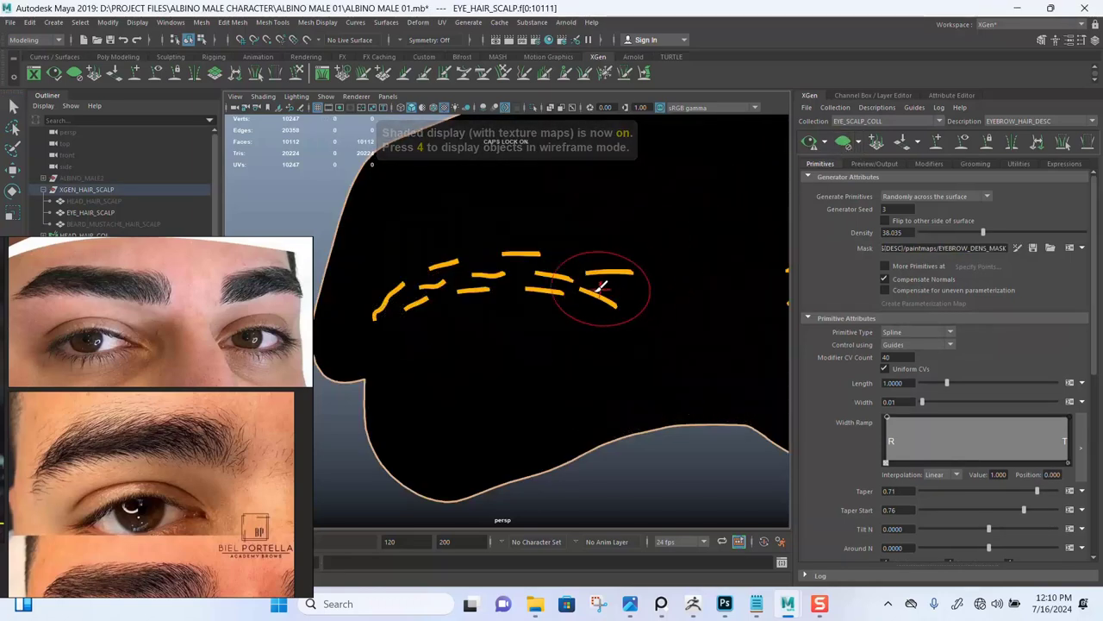
{"action": "left_click", "coordinate": [433, 109]}
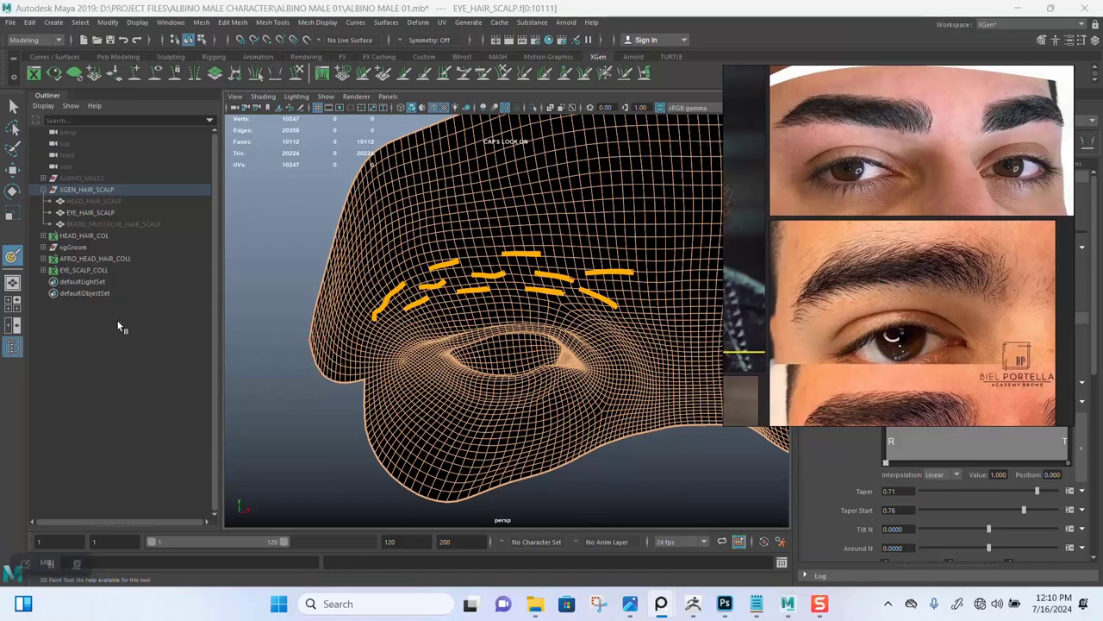
- Set the 3D Paint Tool to a solid round brush with white color and Reflection enabled
{"action": "double_click", "coordinate": [12, 256]}
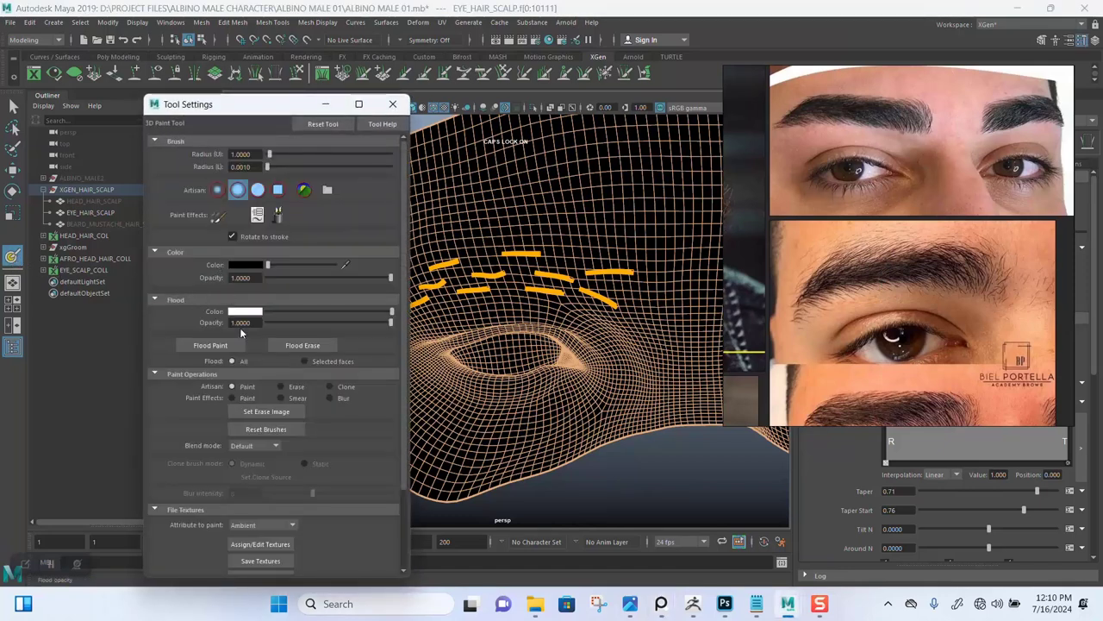
{"action": "left_click_drag", "start_coordinate": [287, 265], "coordinate": [346, 266]}
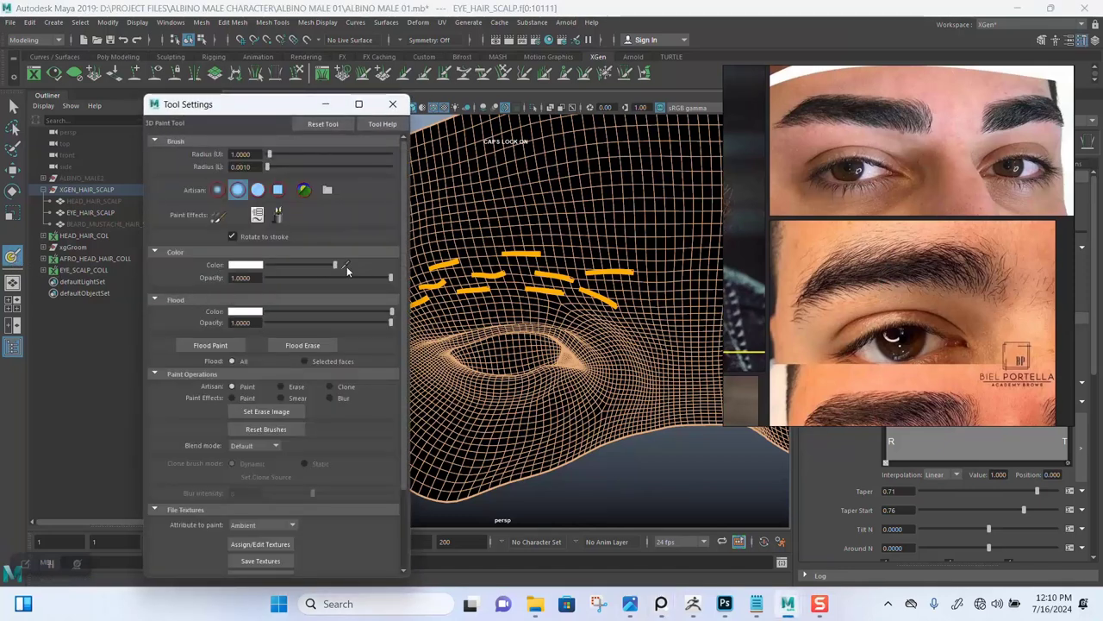
{"action": "left_click", "coordinate": [258, 190]}
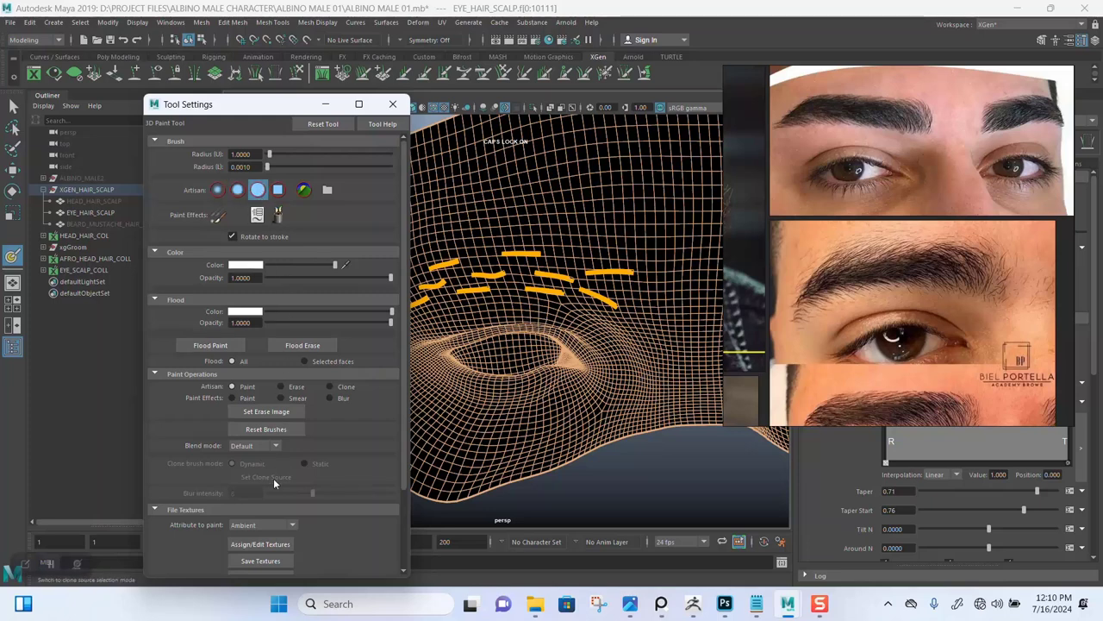
{"action": "left_click_drag", "start_coordinate": [250, 113], "coordinate": [258, 49]}
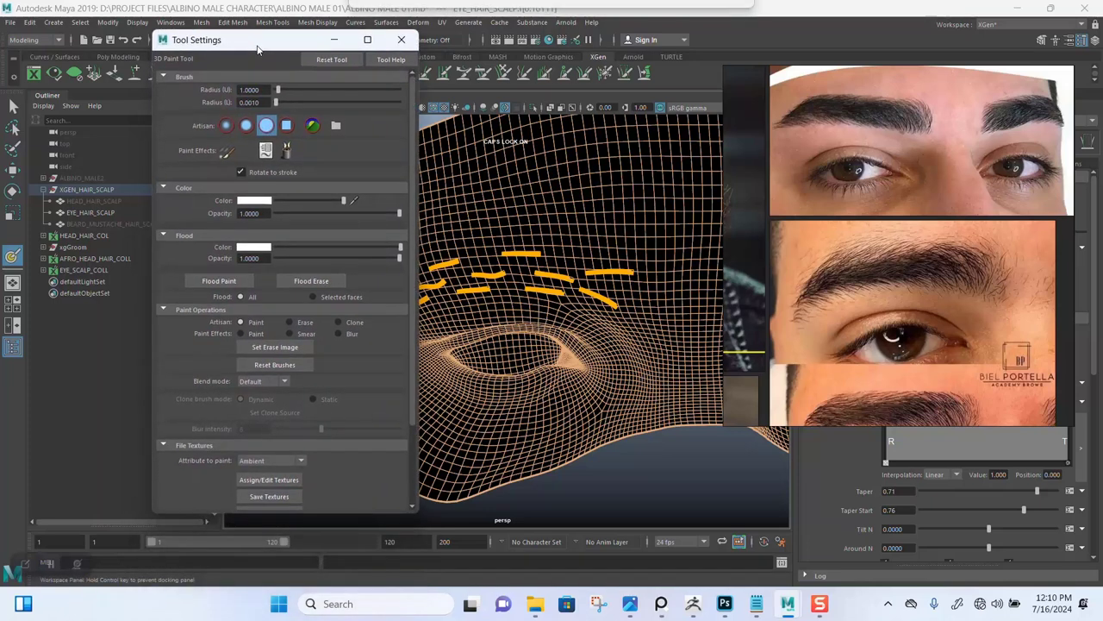
{"action": "scroll", "coordinate": [399, 409], "scroll_direction": "down", "scroll_amount": 3}
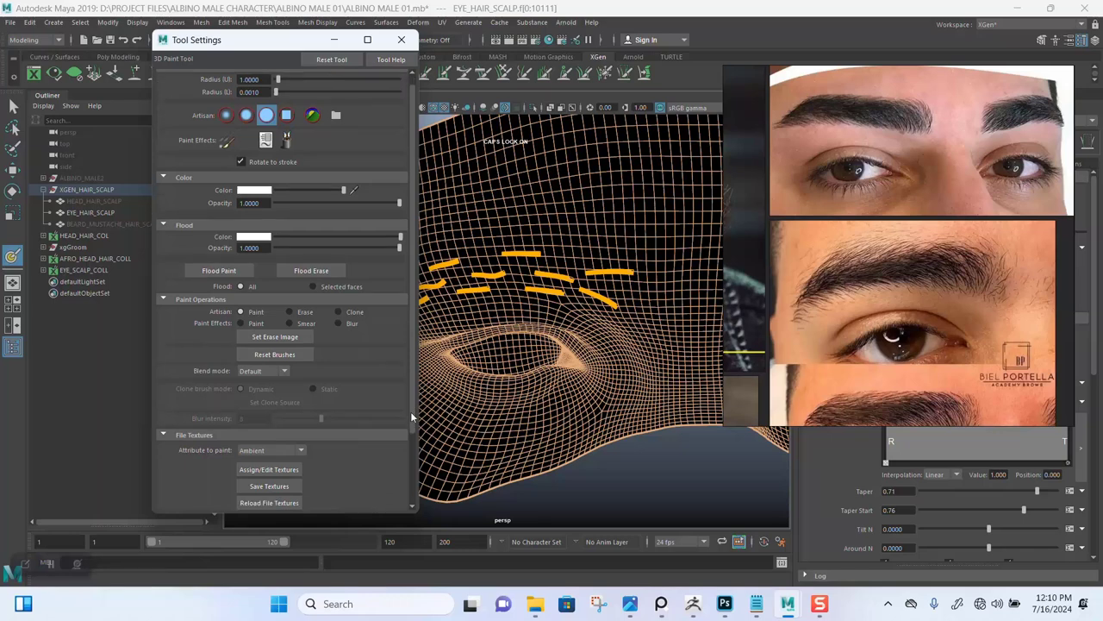
{"action": "left_click", "coordinate": [210, 476]}
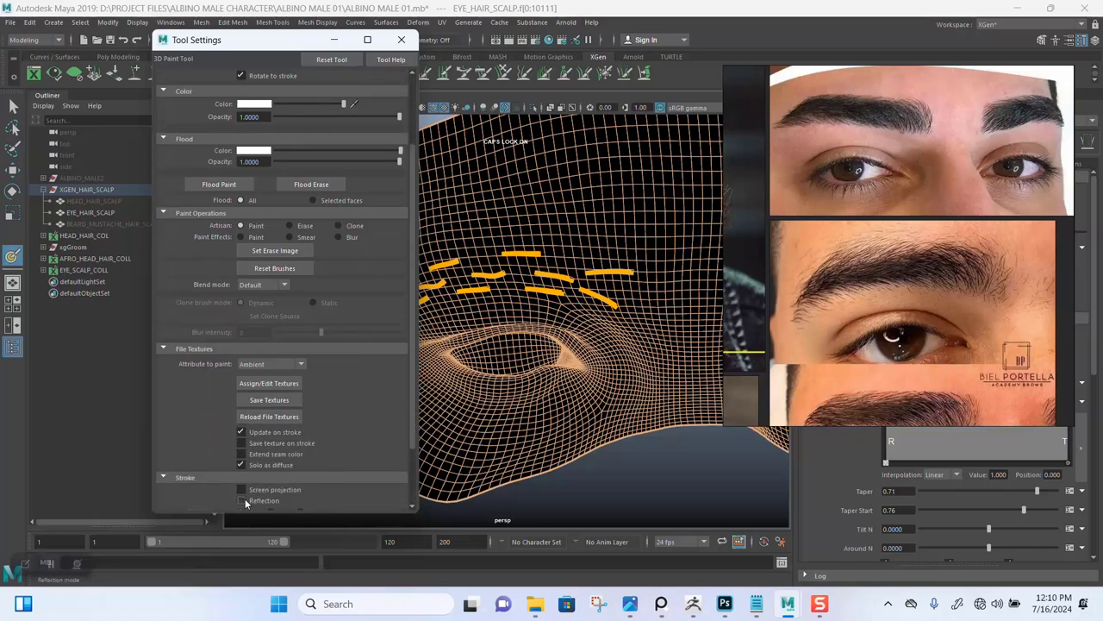
{"action": "left_click", "coordinate": [335, 40]}
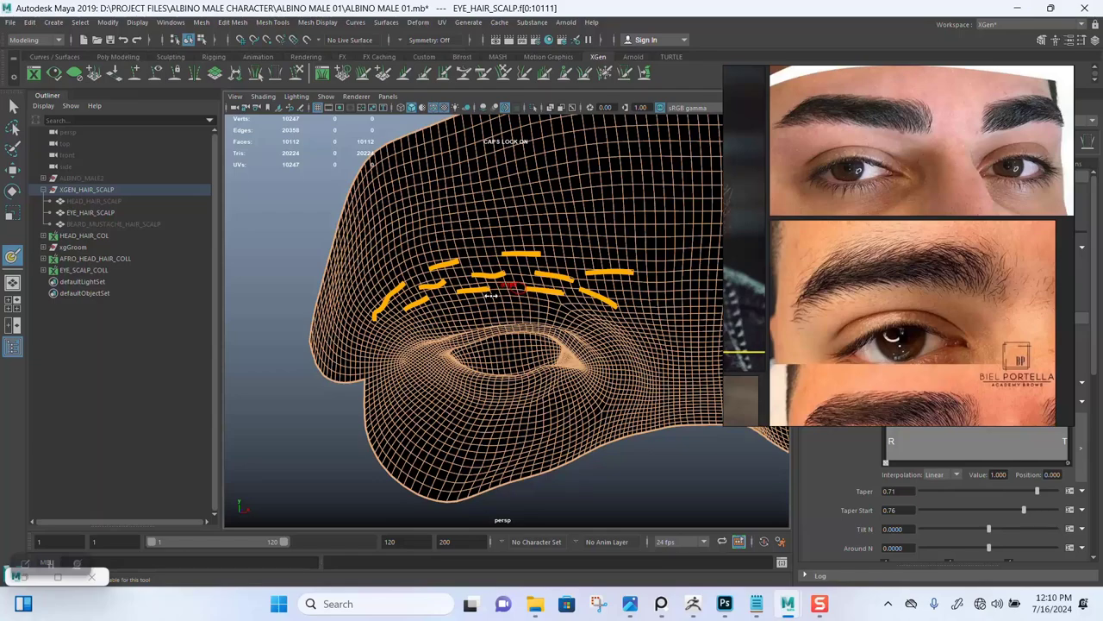
- Paint a white line on the mask down the brow's inner end and along its lower boundary to the tail
{"action": "scroll", "coordinate": [465, 340], "scroll_direction": "up", "scroll_amount": 3}
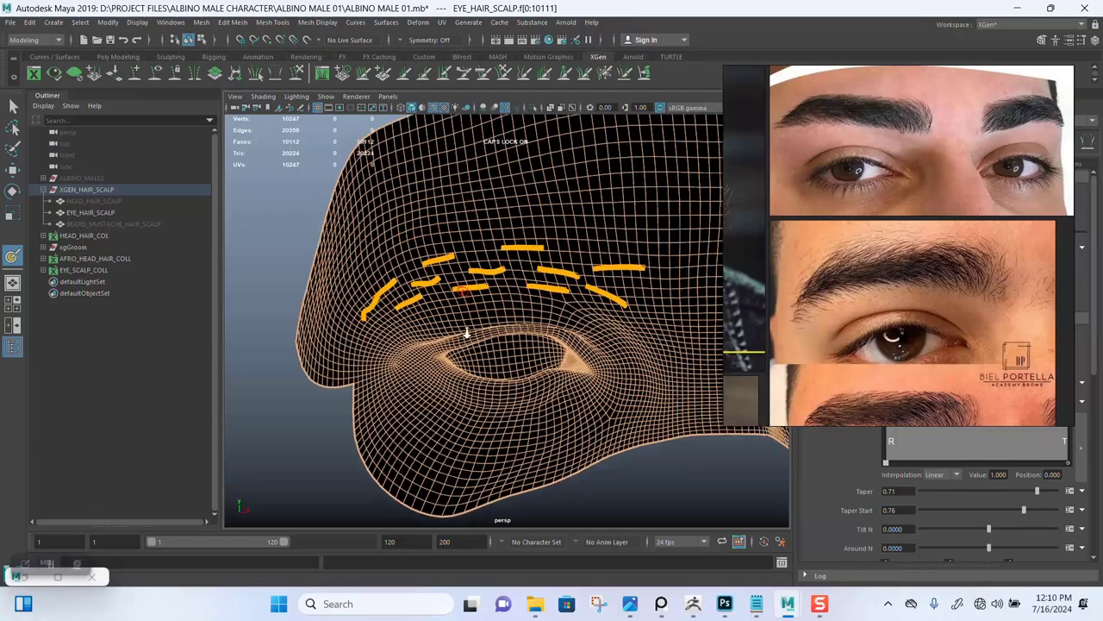
{"action": "left_click_drag", "start_coordinate": [465, 333], "coordinate": [499, 315], "text": "alt"}
{"action": "middle_click_drag", "start_coordinate": [542, 310], "coordinate": [477, 285], "text": "alt"}
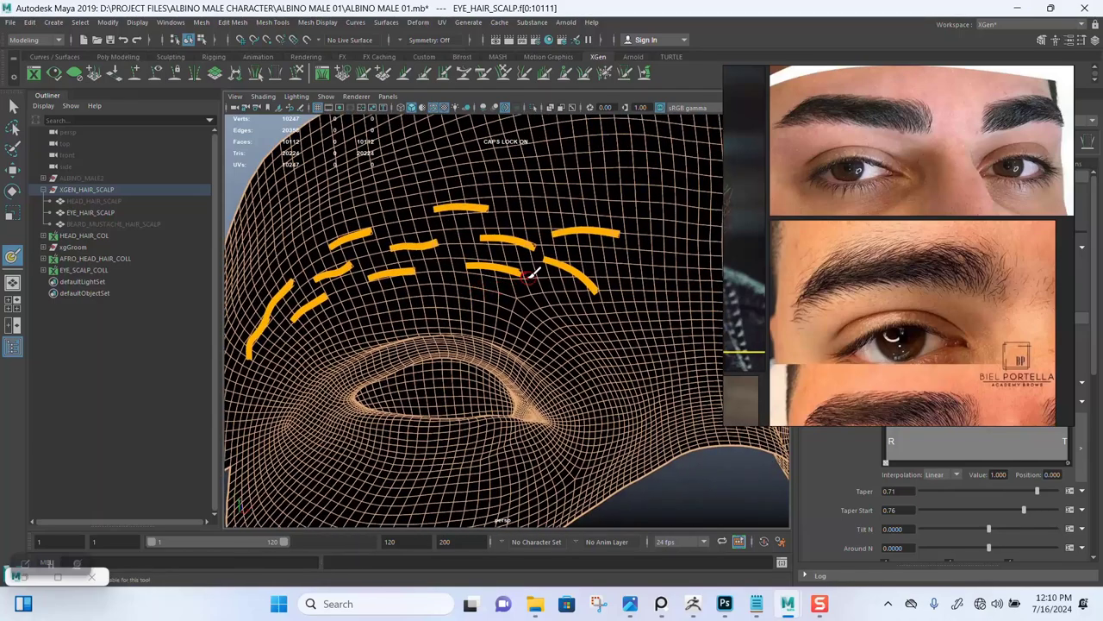
{"action": "mouse_move", "coordinate": [529, 277]}
{"action": "left_mouse_down", "text": "alt"}
{"action": "mouse_move", "coordinate": [543, 264]}
{"action": "mouse_move", "coordinate": [534, 270]}
{"action": "mouse_move", "coordinate": [593, 274]}
{"action": "mouse_move", "coordinate": [579, 303]}
{"action": "mouse_move", "coordinate": [455, 272]}
{"action": "mouse_move", "coordinate": [289, 304]}
{"action": "left_mouse_up", "text": "alt"}
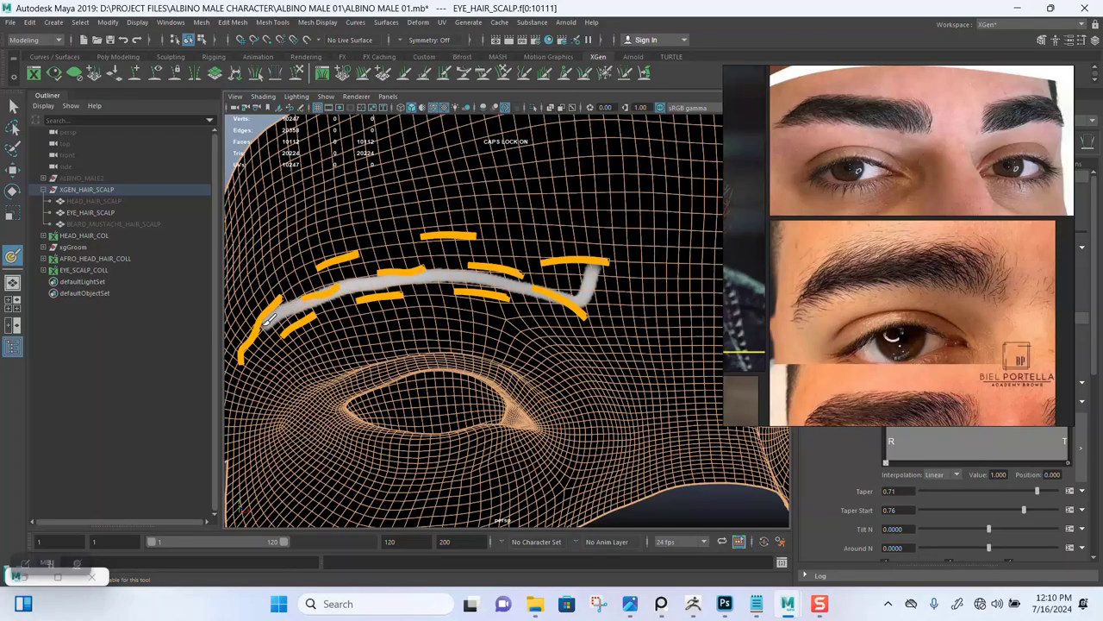
- Paint the brow's upper boundary in white from the tail to the inner end and check the reflected outline on the opposite brow
{"action": "mouse_move", "coordinate": [472, 283]}
{"action": "left_mouse_down", "text": "alt"}
{"action": "mouse_move", "coordinate": [601, 253]}
{"action": "mouse_move", "coordinate": [565, 253]}
{"action": "mouse_move", "coordinate": [619, 260]}
{"action": "mouse_move", "coordinate": [464, 242]}
{"action": "mouse_move", "coordinate": [325, 275]}
{"action": "left_mouse_up", "text": "alt"}
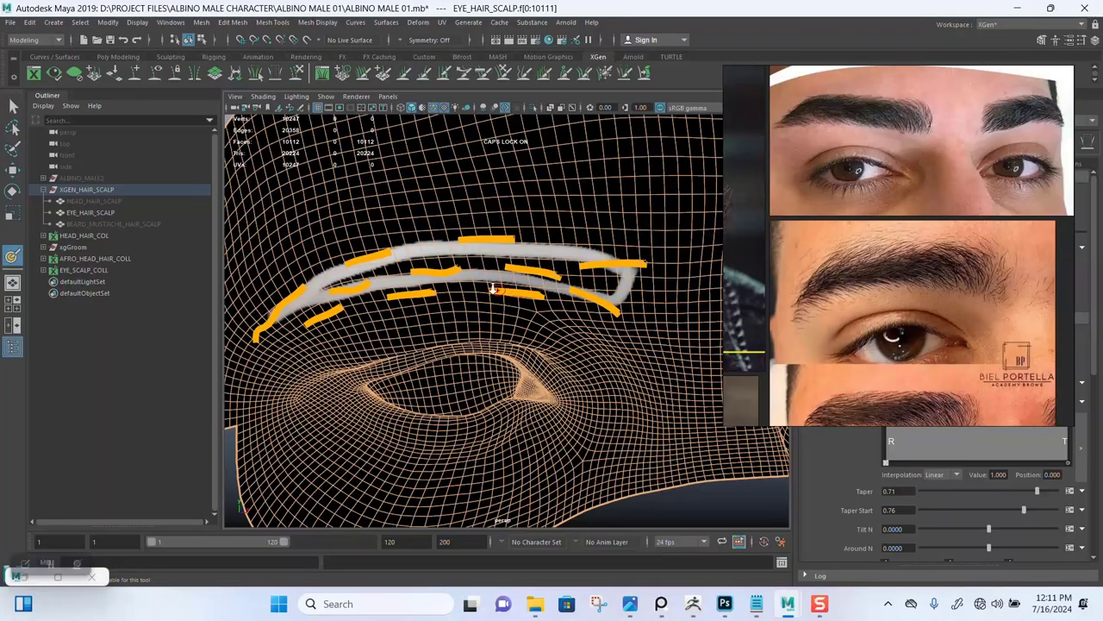
{"action": "scroll", "coordinate": [488, 241], "scroll_direction": "down", "scroll_amount": 4}
{"action": "middle_click_drag", "start_coordinate": [536, 246], "coordinate": [395, 243], "text": "alt"}
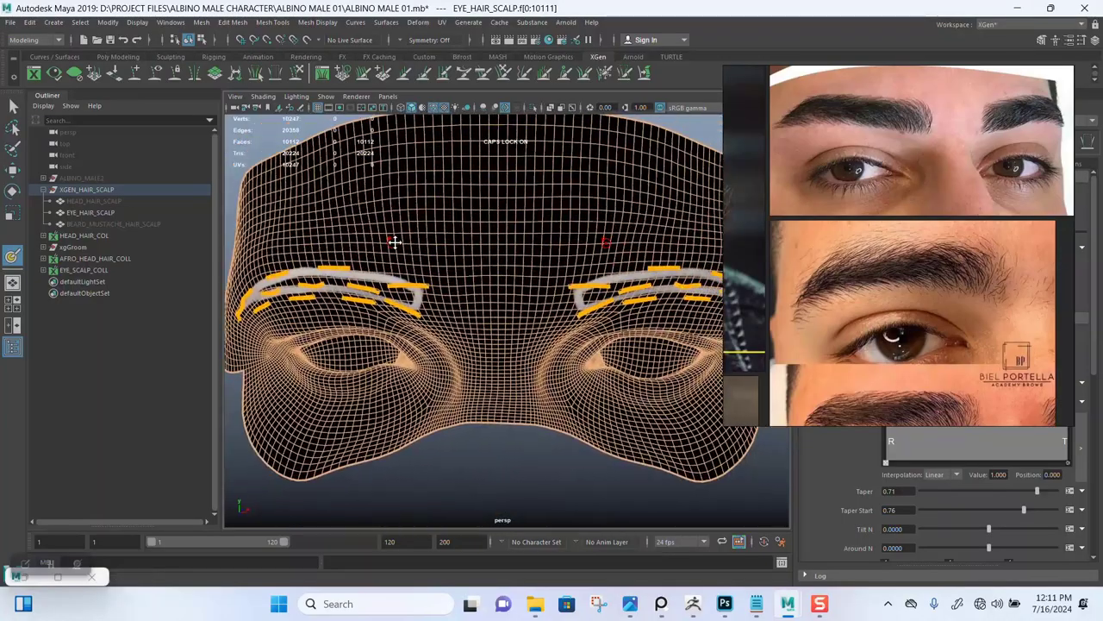
- Fill the brow mask with solid white between its boundary lines from the inner end to the tail
{"action": "scroll", "coordinate": [468, 279], "scroll_direction": "up", "scroll_amount": 6}
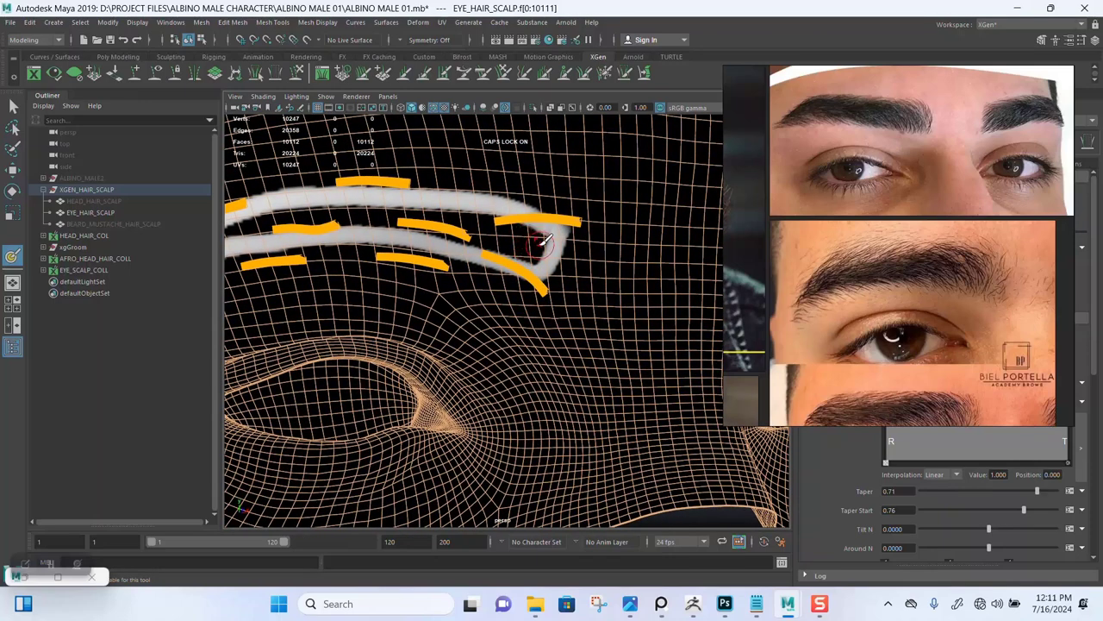
{"action": "middle_click_drag", "start_coordinate": [529, 248], "coordinate": [560, 257], "text": "alt"}
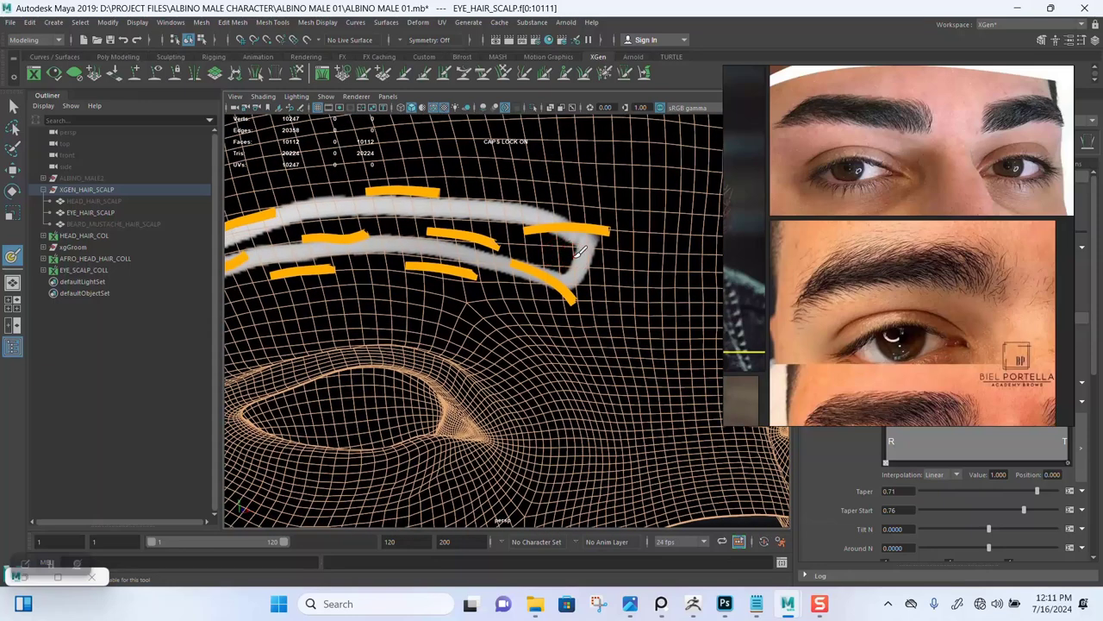
{"action": "mouse_move", "coordinate": [575, 257]}
{"action": "left_mouse_down"}
{"action": "mouse_move", "coordinate": [529, 231]}
{"action": "mouse_move", "coordinate": [566, 258]}
{"action": "mouse_move", "coordinate": [483, 229]}
{"action": "mouse_move", "coordinate": [345, 223]}
{"action": "mouse_move", "coordinate": [275, 236]}
{"action": "left_mouse_up"}
{"action": "middle_click_drag", "start_coordinate": [387, 231], "coordinate": [561, 242], "text": "alt"}
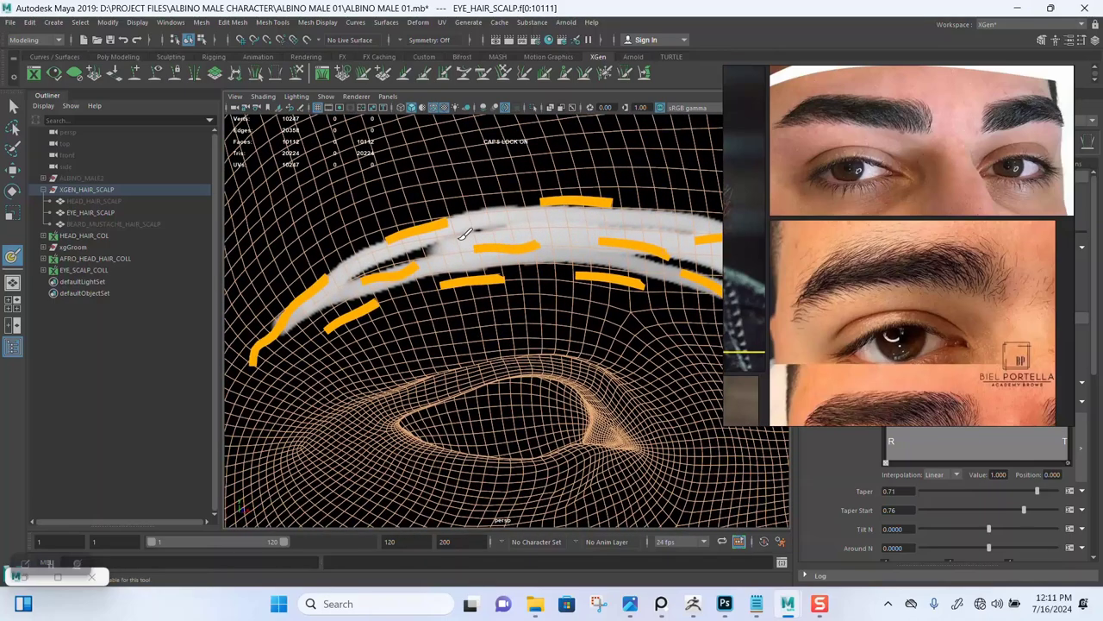
{"action": "left_click_drag", "start_coordinate": [466, 234], "coordinate": [363, 269]}
{"action": "middle_click_drag", "start_coordinate": [576, 225], "coordinate": [454, 243], "text": "alt"}
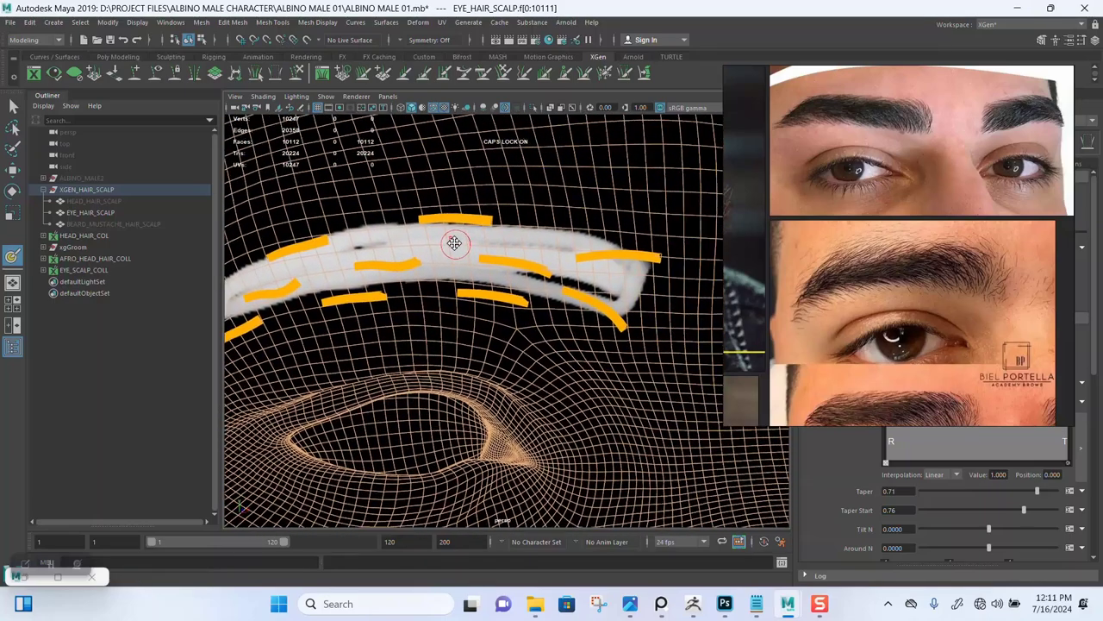
{"action": "mouse_move", "coordinate": [454, 243]}
{"action": "left_mouse_down", "text": "alt"}
{"action": "mouse_move", "coordinate": [575, 287]}
{"action": "mouse_move", "coordinate": [497, 255]}
{"action": "mouse_move", "coordinate": [453, 258]}
{"action": "mouse_move", "coordinate": [521, 276]}
{"action": "left_mouse_up", "text": "alt"}
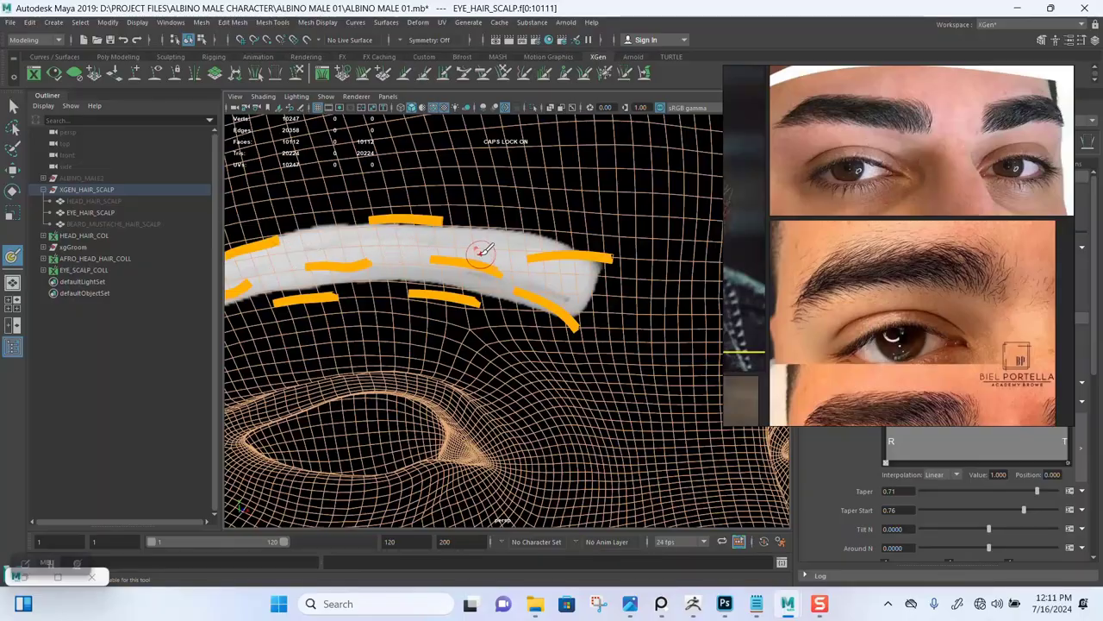
{"action": "right_click_drag", "start_coordinate": [489, 262], "coordinate": [470, 233], "text": "alt"}
{"action": "left_click_drag", "start_coordinate": [471, 234], "coordinate": [490, 246], "text": "alt"}
{"action": "right_click_drag", "start_coordinate": [491, 247], "coordinate": [497, 282], "text": "alt"}
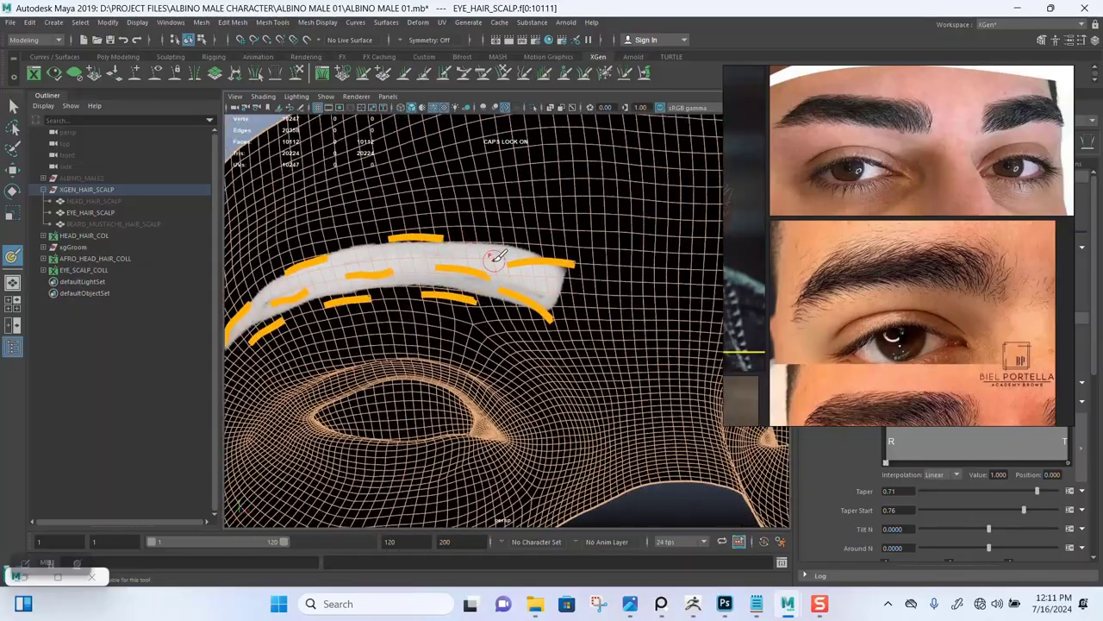
{"action": "left_click_drag", "start_coordinate": [498, 252], "coordinate": [518, 291], "text": "alt"}
- Save the painted density mask and assign its paint file texture at a size of 4096 by 4096
{"action": "left_click_drag", "start_coordinate": [845, 251], "coordinate": [407, 211]}
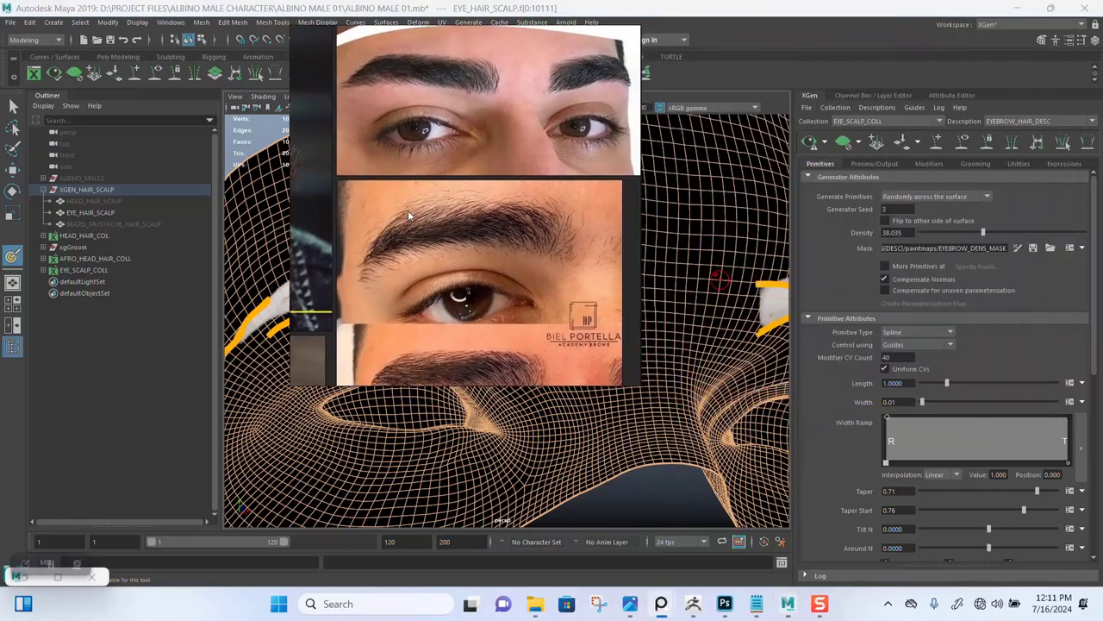
{"action": "left_click", "coordinate": [1034, 248]}
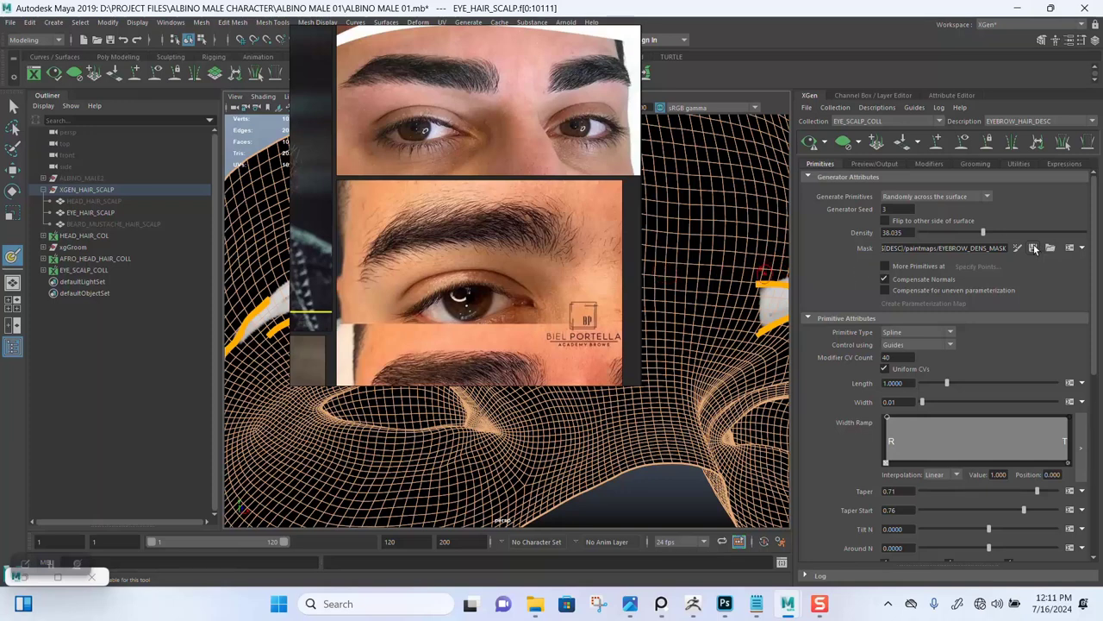
{"action": "double_click", "coordinate": [12, 258]}
{"action": "right_click_drag", "start_coordinate": [348, 360], "coordinate": [631, 227]}
{"action": "left_click", "coordinate": [291, 384]}
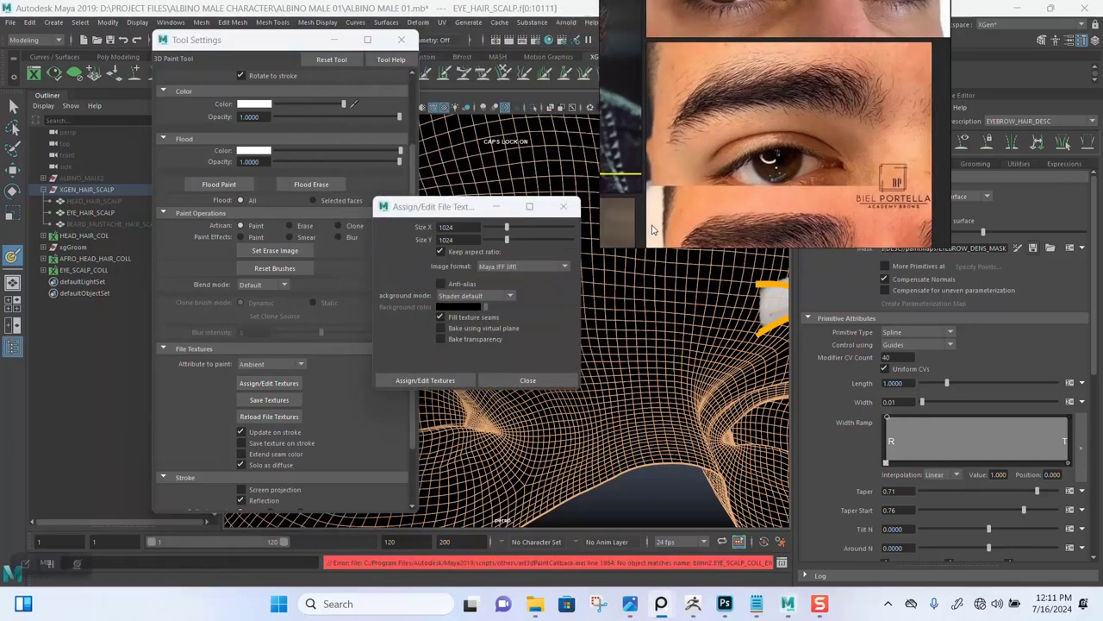
{"action": "left_click_drag", "start_coordinate": [507, 227], "coordinate": [563, 229]}
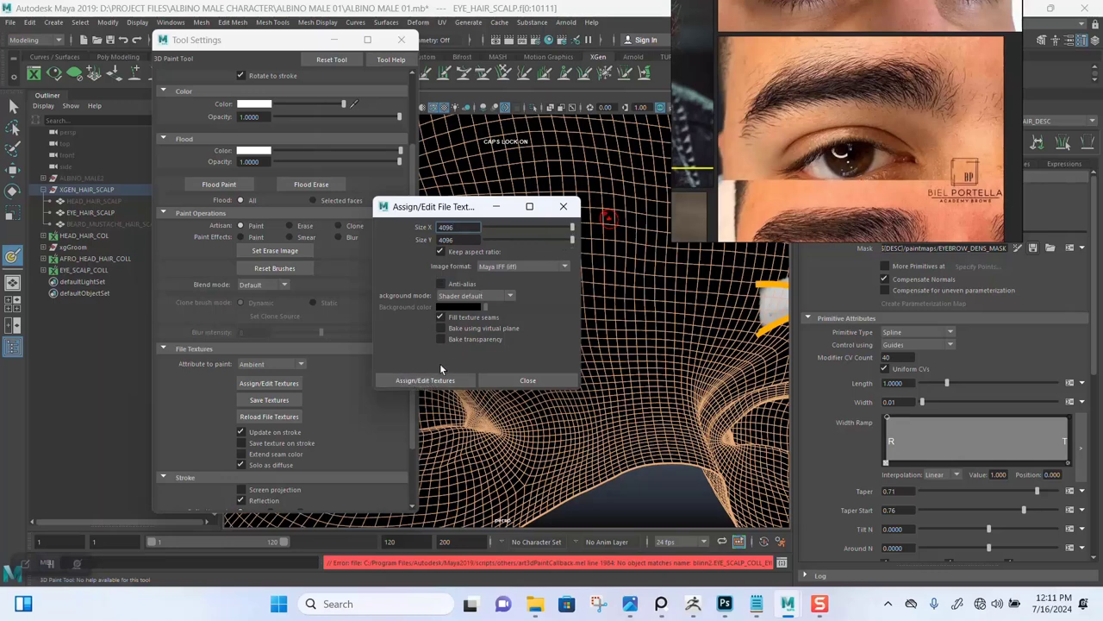
{"action": "left_click", "coordinate": [498, 384]}
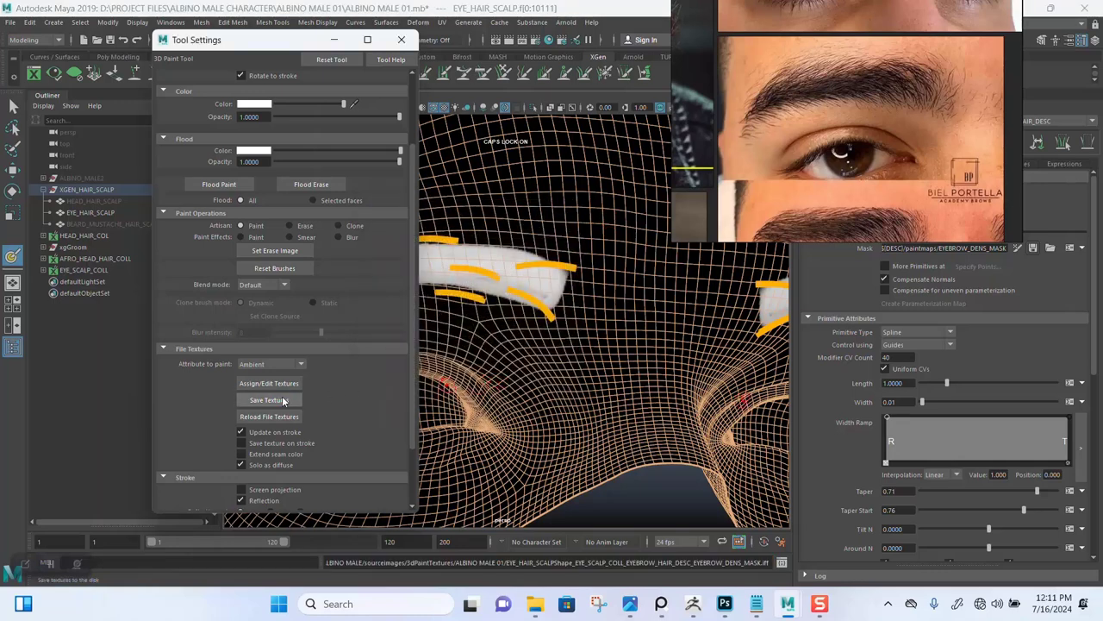
{"action": "left_click", "coordinate": [334, 40]}
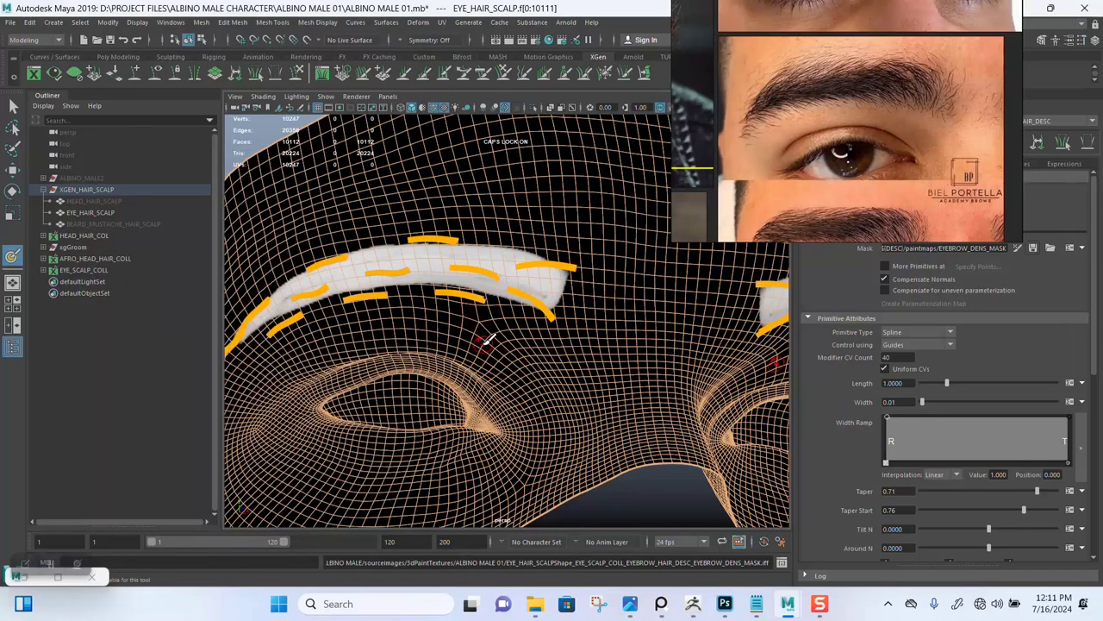
- Undo back to the plain shaded scalp and update the eyebrow hair preview from the saved mask
{"action": "right_click_drag", "start_coordinate": [484, 342], "coordinate": [471, 329], "text": "alt"}
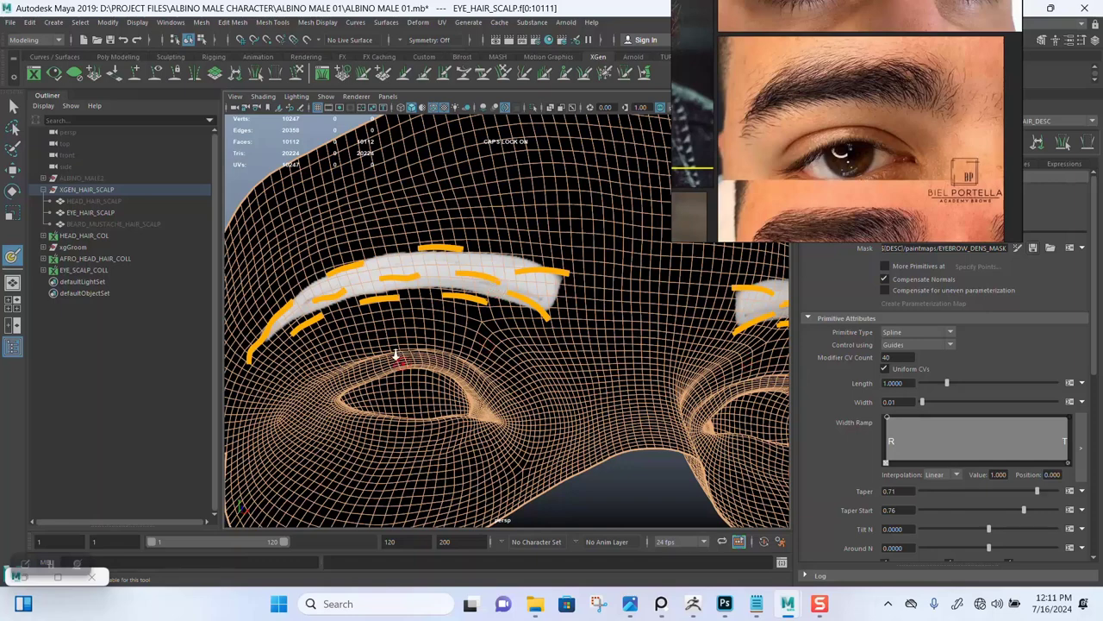
{"action": "right_click_drag", "start_coordinate": [396, 355], "coordinate": [393, 348], "text": "alt"}
{"action": "key", "text": "ctrl+z"}
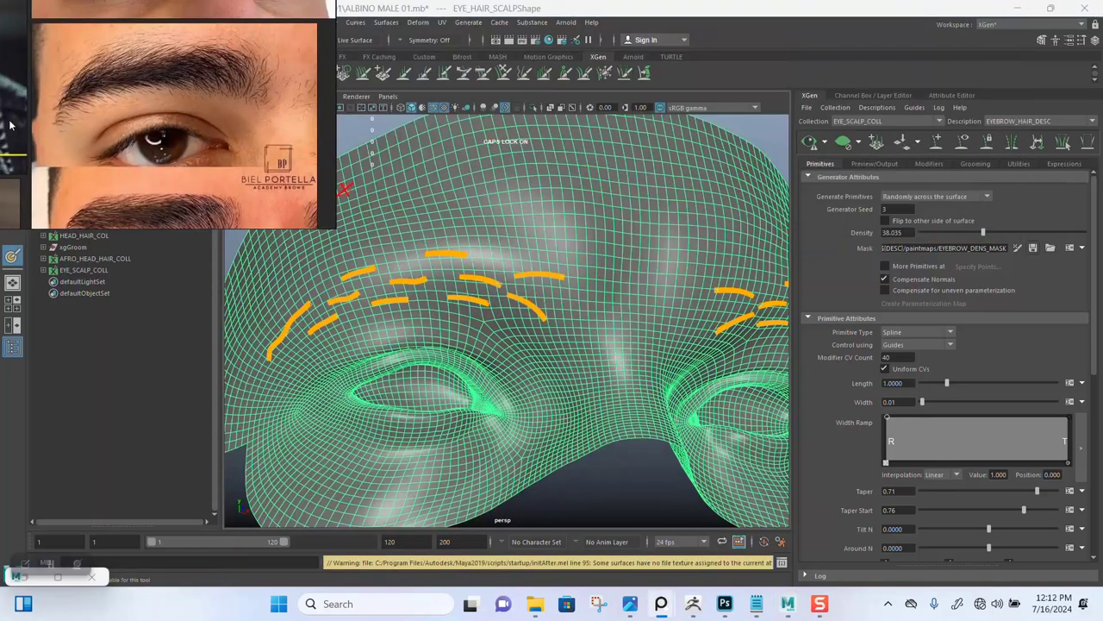
{"action": "left_click", "coordinate": [809, 143]}
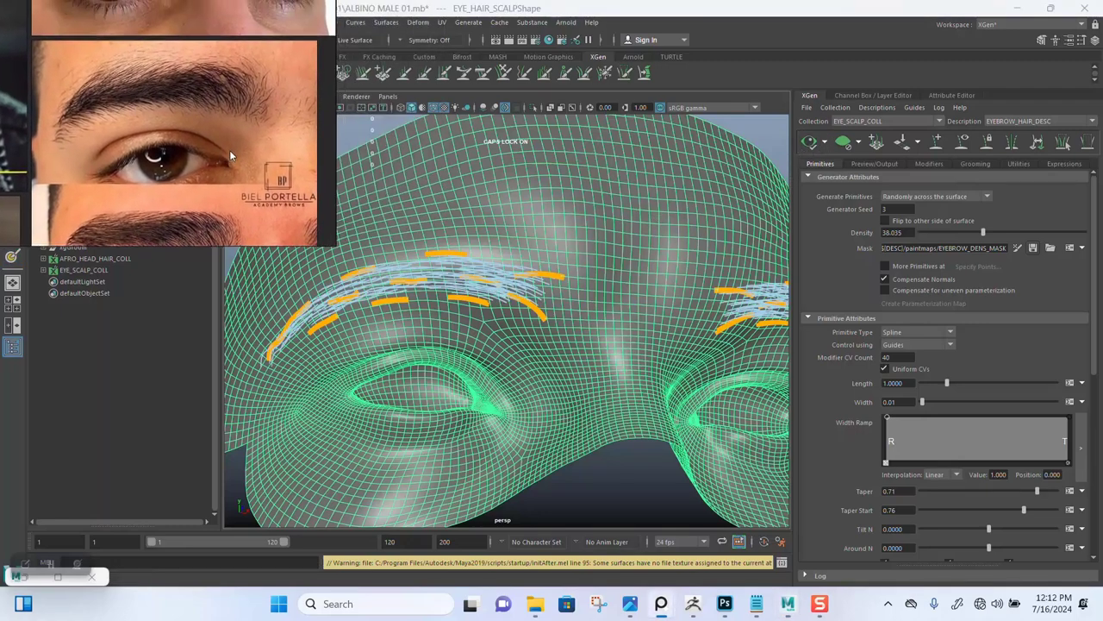
- Turn off the wireframe overlay on the shaded mesh and deselect the eye scalp
{"action": "left_click_drag", "start_coordinate": [230, 150], "coordinate": [529, 256], "text": "alt"}
{"action": "left_click", "coordinate": [444, 110]}
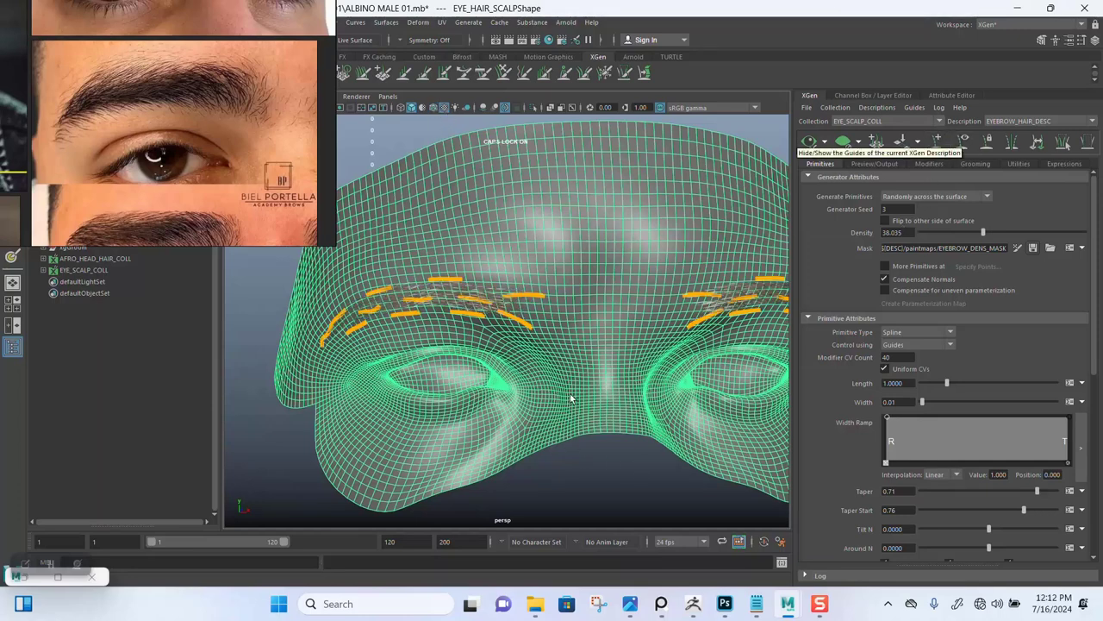
{"action": "left_click", "coordinate": [562, 481]}
- Raise the eyebrow hair density to 76.06 and update the preview
{"action": "mouse_move", "coordinate": [537, 452]}
{"action": "left_mouse_down", "text": "alt"}
{"action": "mouse_move", "coordinate": [541, 428]}
{"action": "mouse_move", "coordinate": [623, 383]}
{"action": "mouse_move", "coordinate": [517, 370]}
{"action": "mouse_move", "coordinate": [514, 387]}
{"action": "mouse_move", "coordinate": [483, 359]}
{"action": "mouse_move", "coordinate": [577, 355]}
{"action": "mouse_move", "coordinate": [565, 407]}
{"action": "left_mouse_up", "text": "alt"}
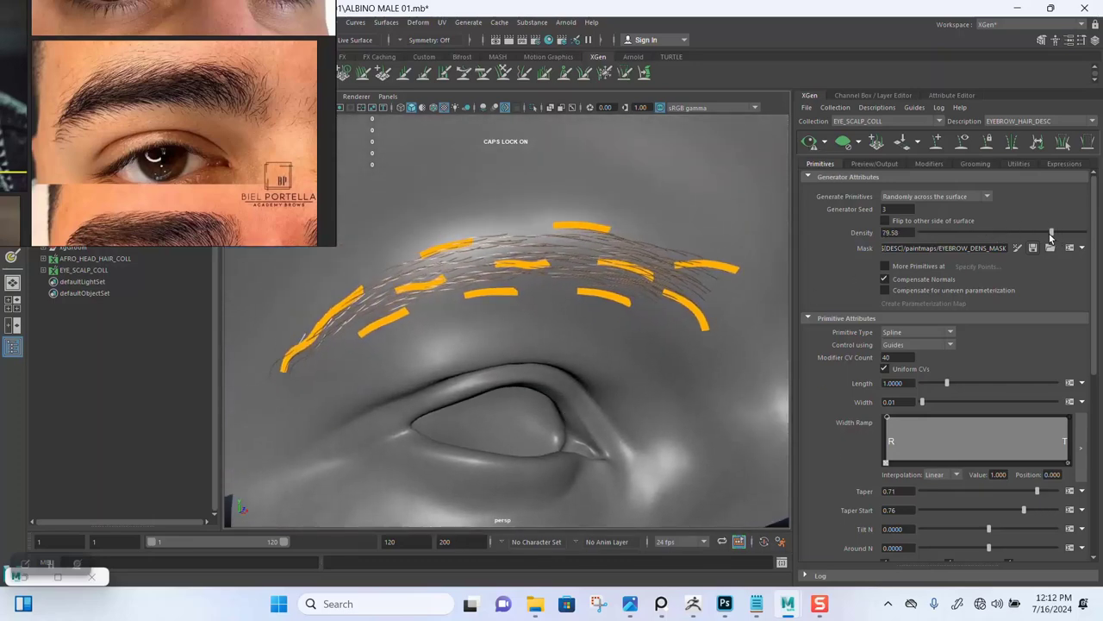
{"action": "left_click_drag", "start_coordinate": [1051, 238], "coordinate": [1046, 234]}
{"action": "left_click", "coordinate": [807, 143]}
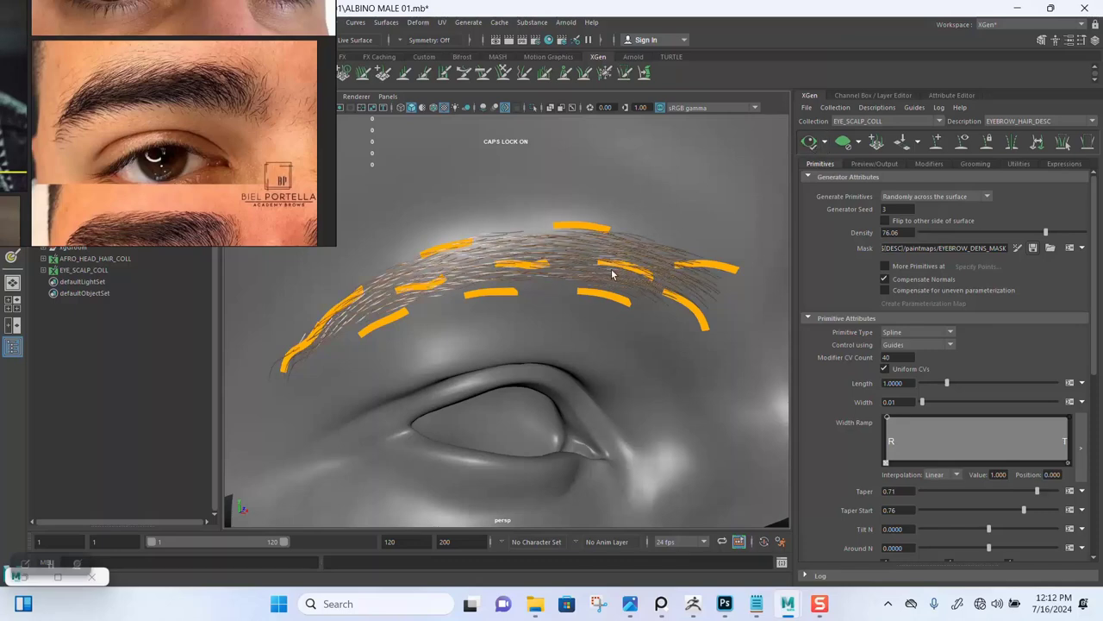
- Examine the denser eyebrow hair from several angles and distances against the reference photo
{"action": "left_click_drag", "start_coordinate": [622, 324], "coordinate": [579, 311], "text": "alt"}
{"action": "right_click_drag", "start_coordinate": [579, 310], "coordinate": [532, 406], "text": "alt"}
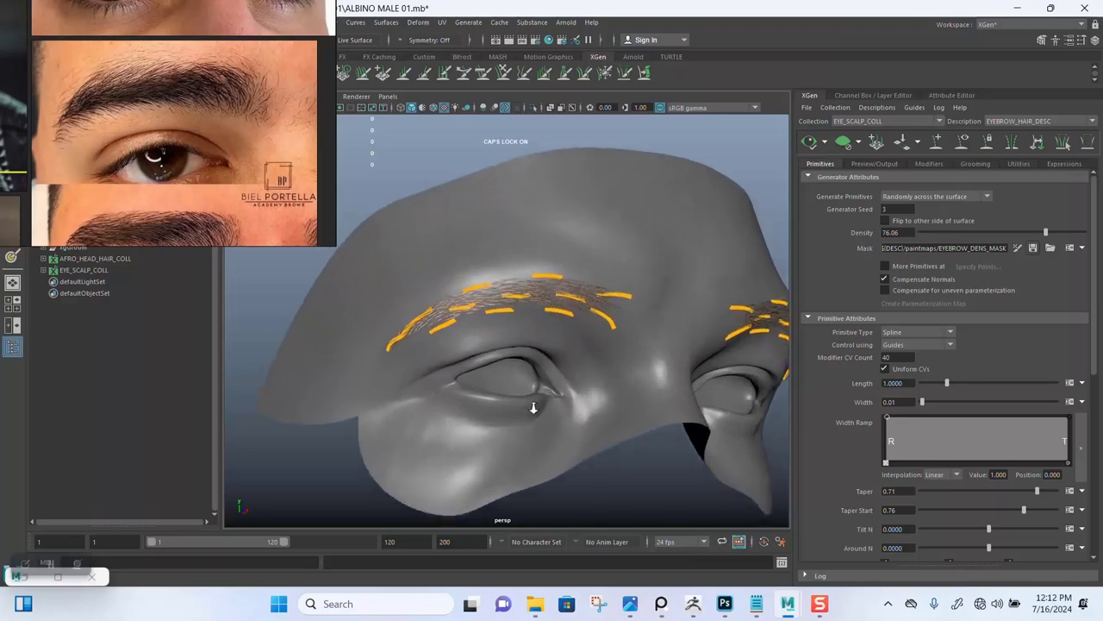
{"action": "middle_click_drag", "start_coordinate": [498, 326], "coordinate": [571, 307], "text": "alt"}
{"action": "right_click_drag", "start_coordinate": [570, 307], "coordinate": [553, 434], "text": "alt"}
{"action": "left_click_drag", "start_coordinate": [534, 334], "coordinate": [549, 291], "text": "alt"}
{"action": "left_click_drag", "start_coordinate": [553, 291], "coordinate": [480, 299], "text": "alt"}
{"action": "right_click_drag", "start_coordinate": [523, 311], "coordinate": [475, 259], "text": "alt"}
{"action": "left_click_drag", "start_coordinate": [475, 259], "coordinate": [559, 288], "text": "alt"}
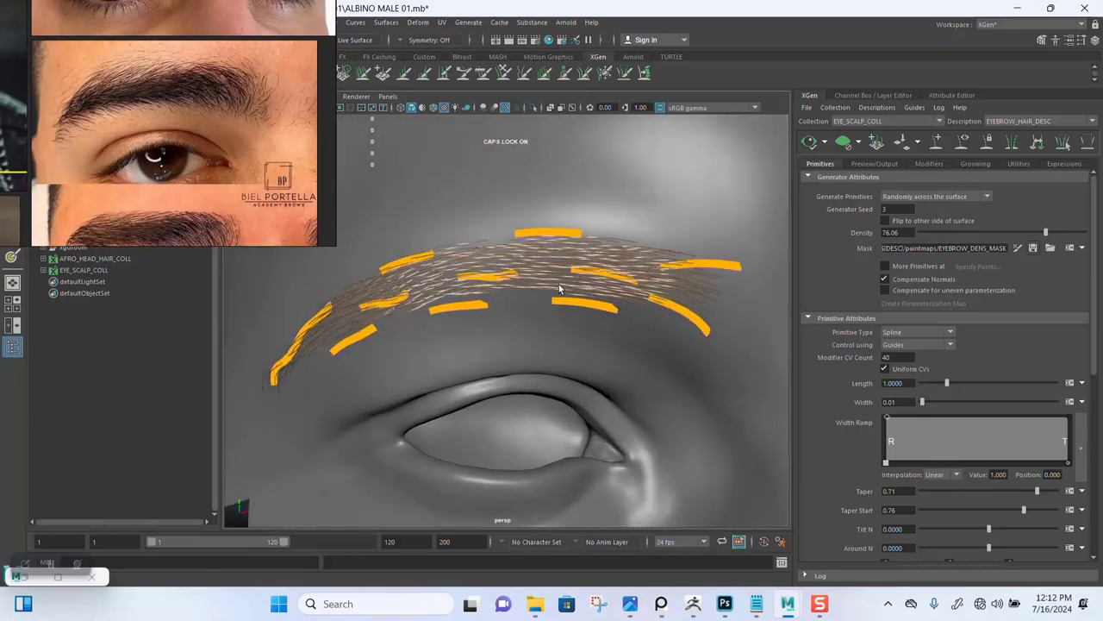
- Hide the guides of the eyebrow description and inspect the hairs at the brow's inner end up close
{"action": "left_click", "coordinate": [962, 143]}
{"action": "left_click_drag", "start_coordinate": [619, 319], "coordinate": [477, 303], "text": "alt"}
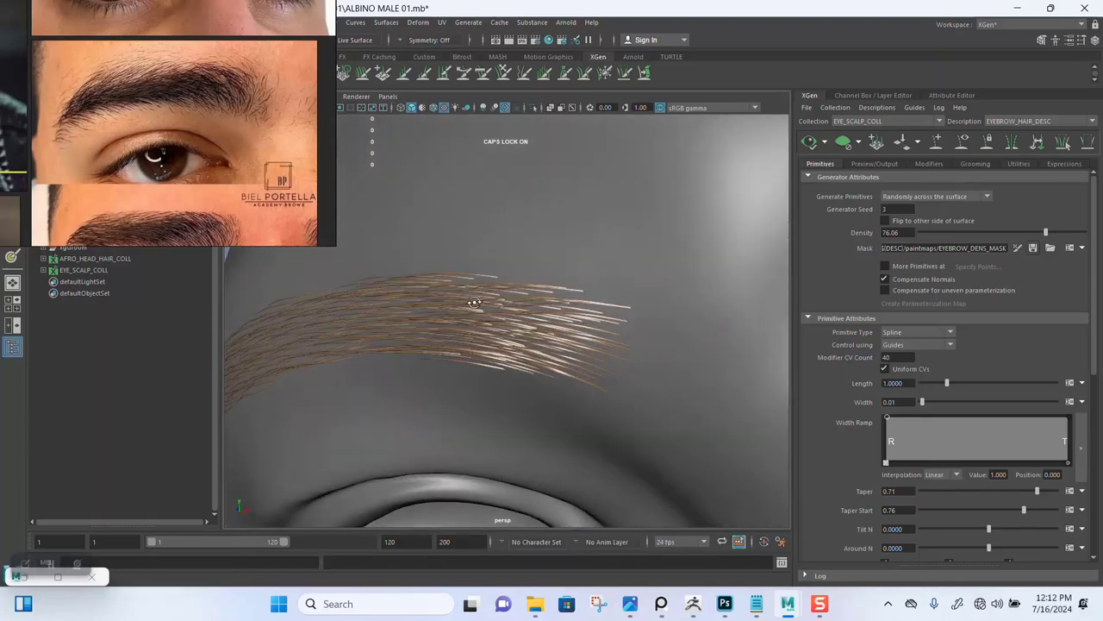
{"action": "right_click_drag", "start_coordinate": [477, 303], "coordinate": [523, 309], "text": "alt"}
{"action": "mouse_move", "coordinate": [523, 309]}
{"action": "left_mouse_down", "text": "alt"}
{"action": "mouse_move", "coordinate": [517, 319]}
{"action": "mouse_move", "coordinate": [528, 319]}
{"action": "left_mouse_up", "text": "alt"}
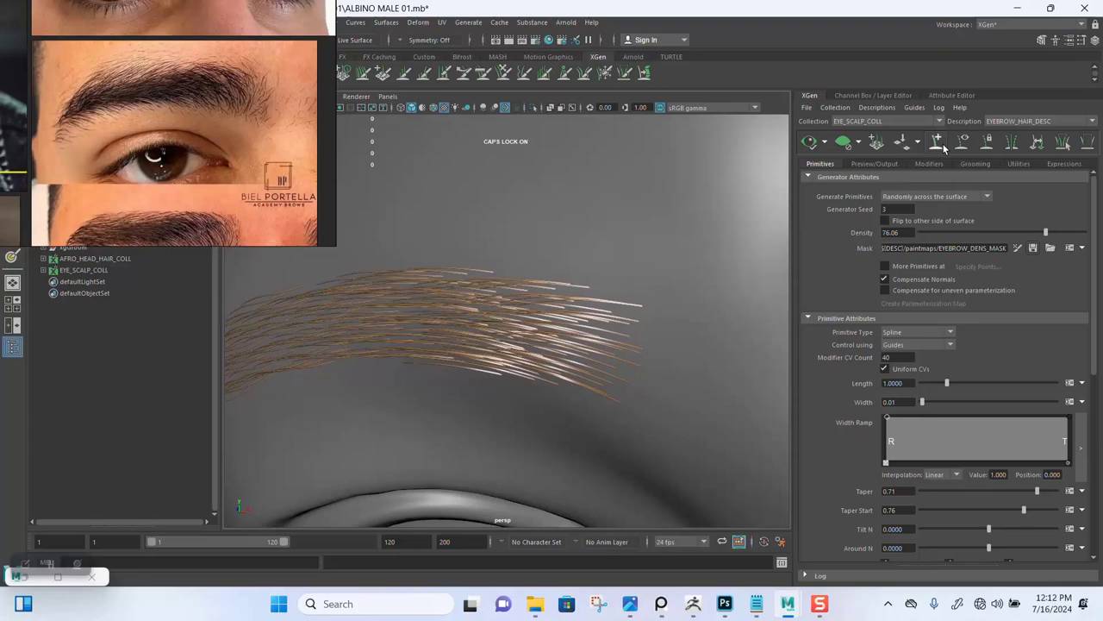
- Reopen the density mask for painting on the scalp and clear the hair preview
{"action": "left_click", "coordinate": [1017, 248]}
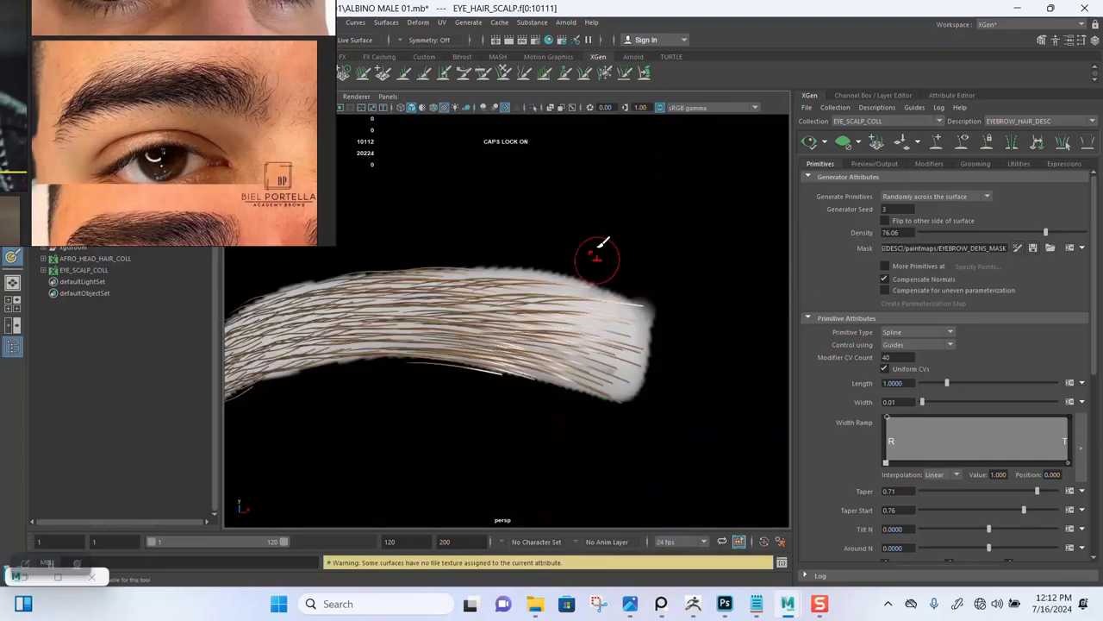
{"action": "left_click", "coordinate": [844, 142]}
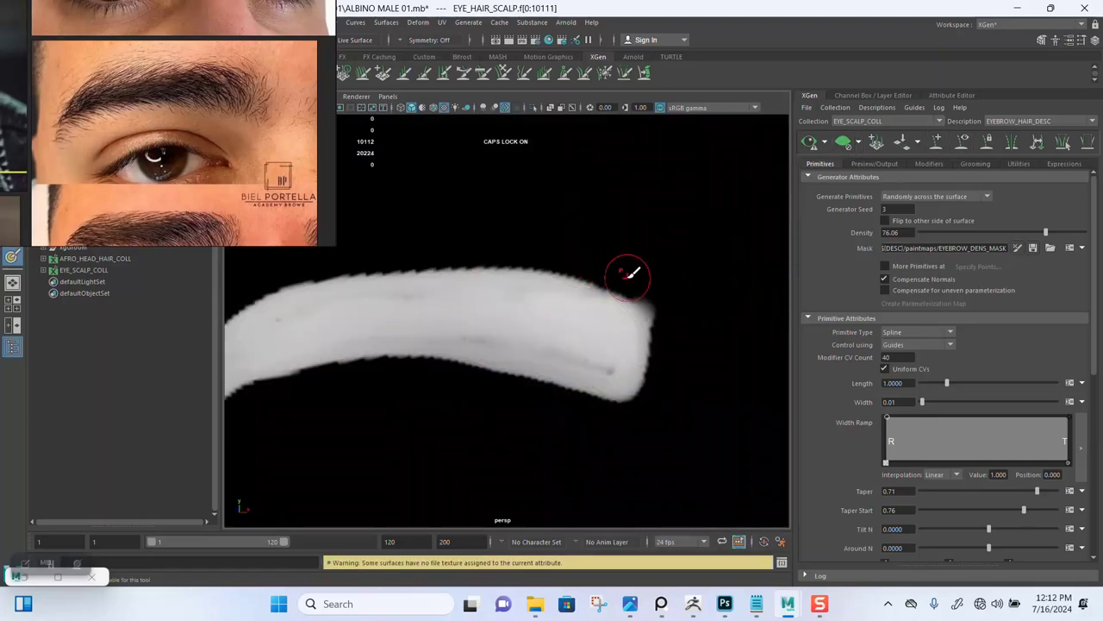
{"action": "left_click_drag", "start_coordinate": [172, 208], "coordinate": [730, 193]}
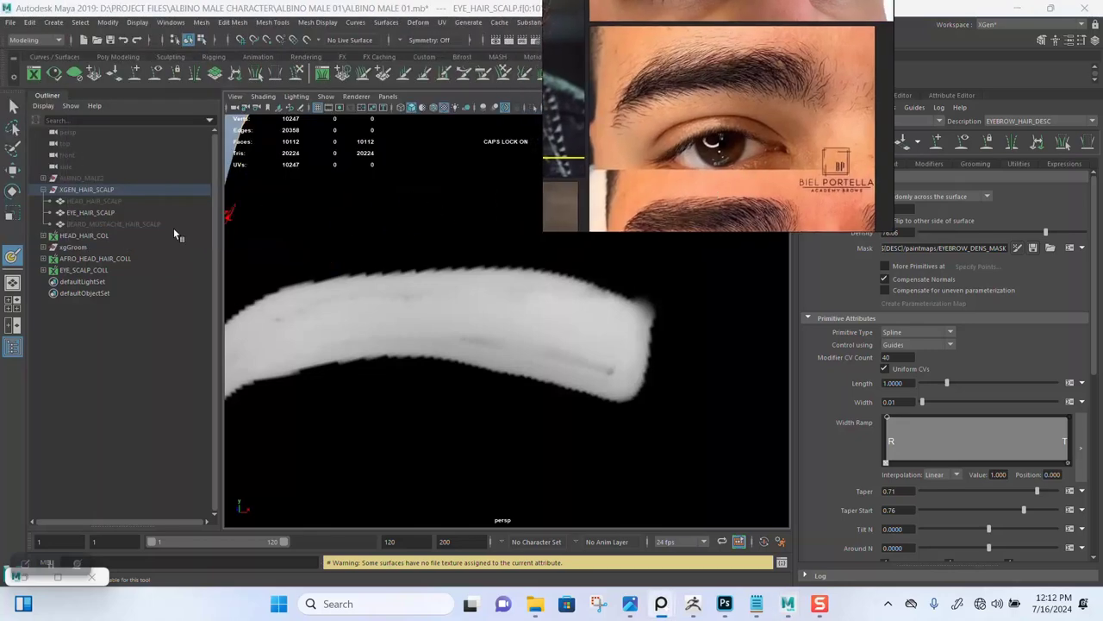
- Set the 3D Paint Tool's paint operation to Blur
{"action": "double_click", "coordinate": [12, 256]}
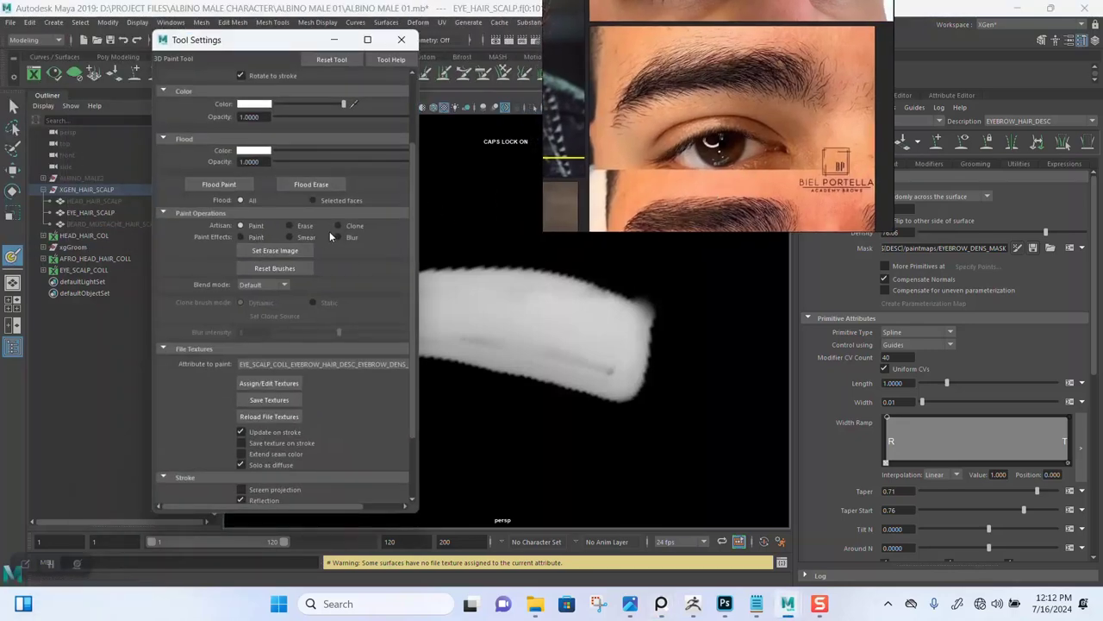
{"action": "left_click", "coordinate": [339, 238]}
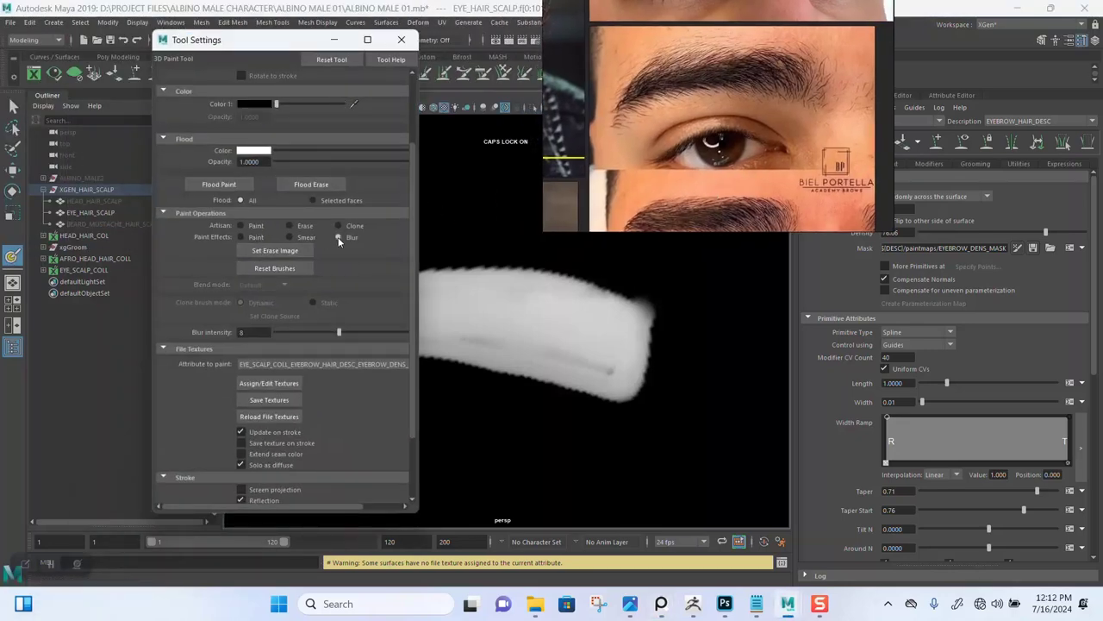
{"action": "left_click", "coordinate": [334, 40]}
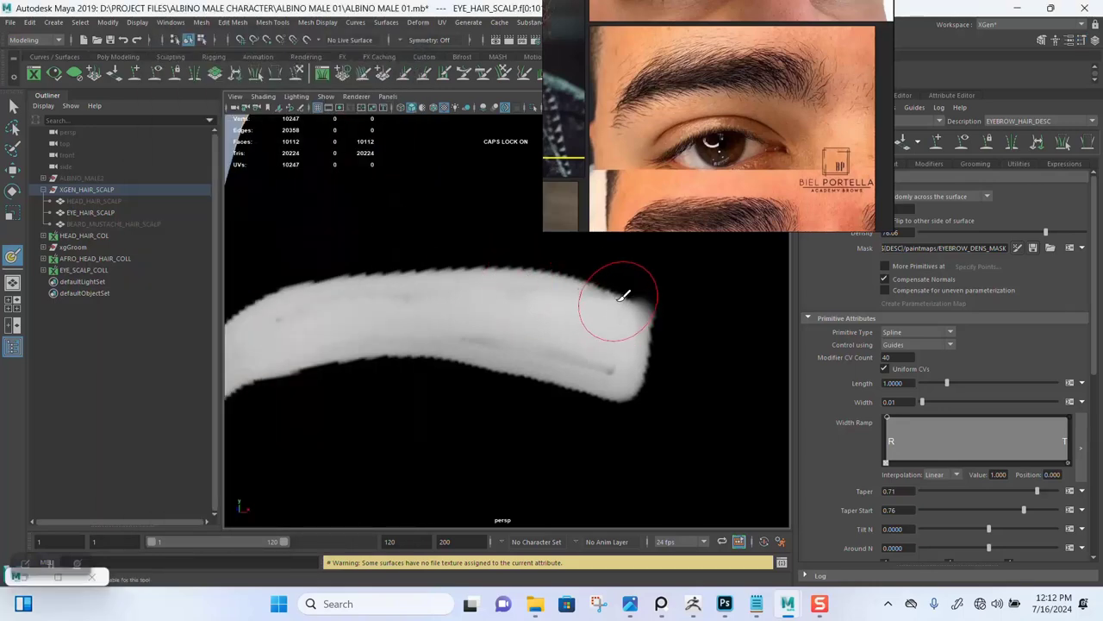
- Resize the brush and blur the white mask's edge all around the brow, including the inner end and tail
{"action": "key", "text": "b"}
{"action": "mouse_move", "coordinate": [622, 297]}
{"action": "left_mouse_down"}
{"action": "mouse_move", "coordinate": [607, 296]}
{"action": "mouse_move", "coordinate": [644, 297]}
{"action": "mouse_move", "coordinate": [547, 269]}
{"action": "mouse_move", "coordinate": [648, 298]}
{"action": "mouse_move", "coordinate": [647, 359]}
{"action": "mouse_move", "coordinate": [626, 392]}
{"action": "mouse_move", "coordinate": [456, 362]}
{"action": "mouse_move", "coordinate": [493, 358]}
{"action": "mouse_move", "coordinate": [401, 352]}
{"action": "mouse_move", "coordinate": [299, 372]}
{"action": "left_mouse_up"}
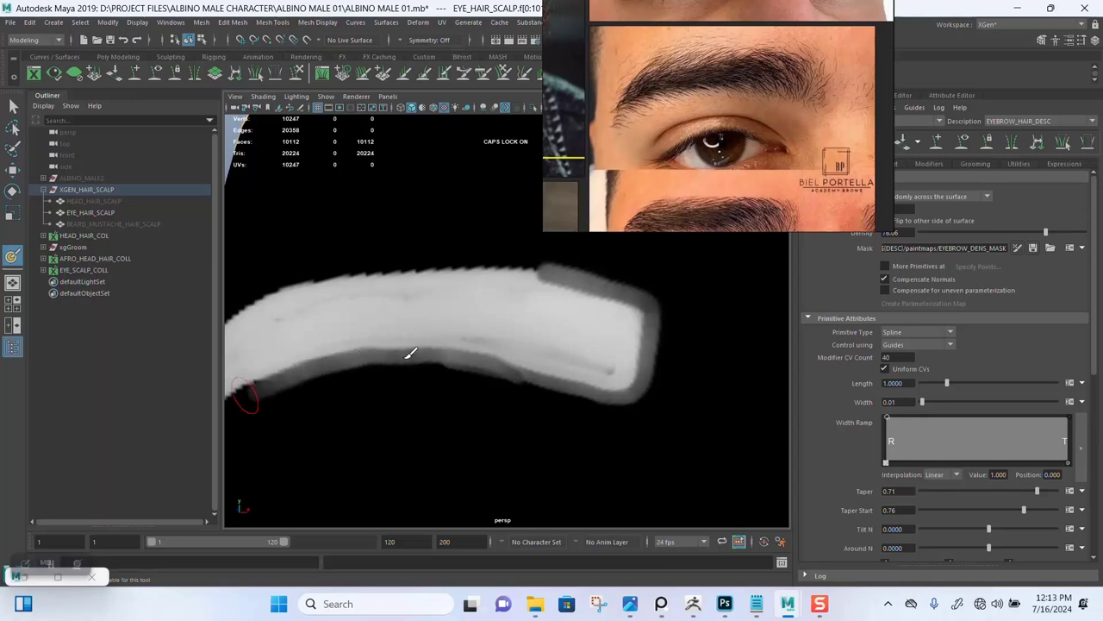
{"action": "mouse_move", "coordinate": [406, 353]}
{"action": "left_mouse_down", "text": "alt"}
{"action": "mouse_move", "coordinate": [433, 362]}
{"action": "mouse_move", "coordinate": [529, 339]}
{"action": "mouse_move", "coordinate": [589, 263]}
{"action": "mouse_move", "coordinate": [419, 321]}
{"action": "mouse_move", "coordinate": [328, 388]}
{"action": "mouse_move", "coordinate": [333, 362]}
{"action": "left_mouse_up", "text": "alt"}
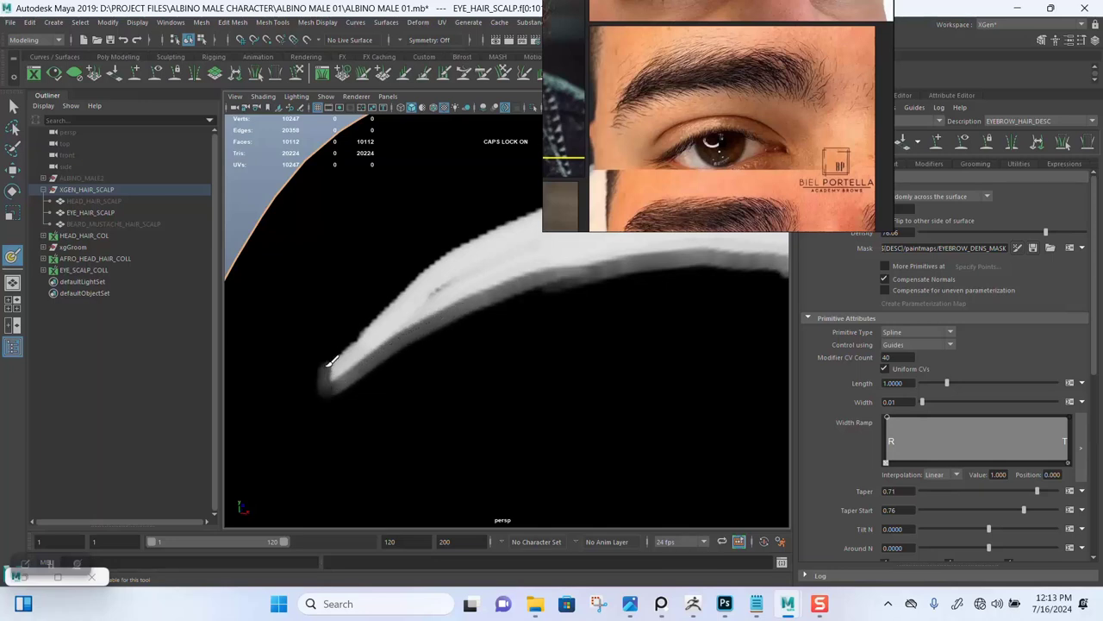
{"action": "left_click_drag", "start_coordinate": [388, 302], "coordinate": [465, 243]}
{"action": "middle_click_drag", "start_coordinate": [487, 262], "coordinate": [377, 400], "text": "alt"}
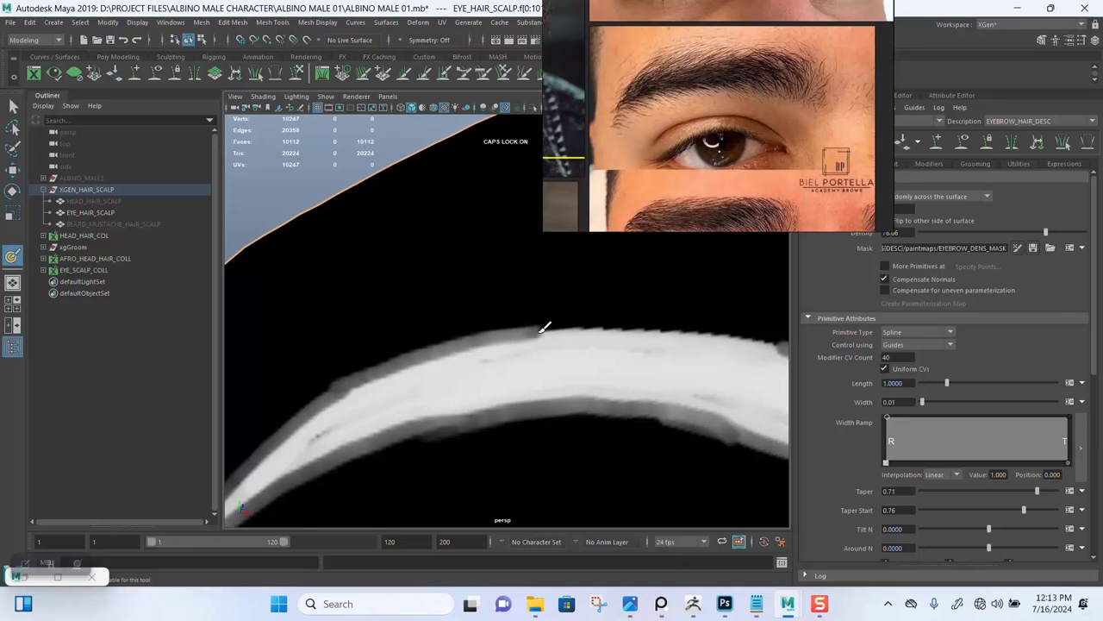
{"action": "mouse_move", "coordinate": [679, 329]}
{"action": "left_mouse_down"}
{"action": "mouse_move", "coordinate": [766, 339]}
{"action": "mouse_move", "coordinate": [778, 355]}
{"action": "left_mouse_up"}
- Bring the whole painted brow into view and refresh the hair preview over the blurred mask
{"action": "mouse_move", "coordinate": [627, 374]}
{"action": "right_mouse_down", "text": "alt"}
{"action": "mouse_move", "coordinate": [583, 356]}
{"action": "mouse_move", "coordinate": [578, 305]}
{"action": "right_mouse_up", "text": "alt"}
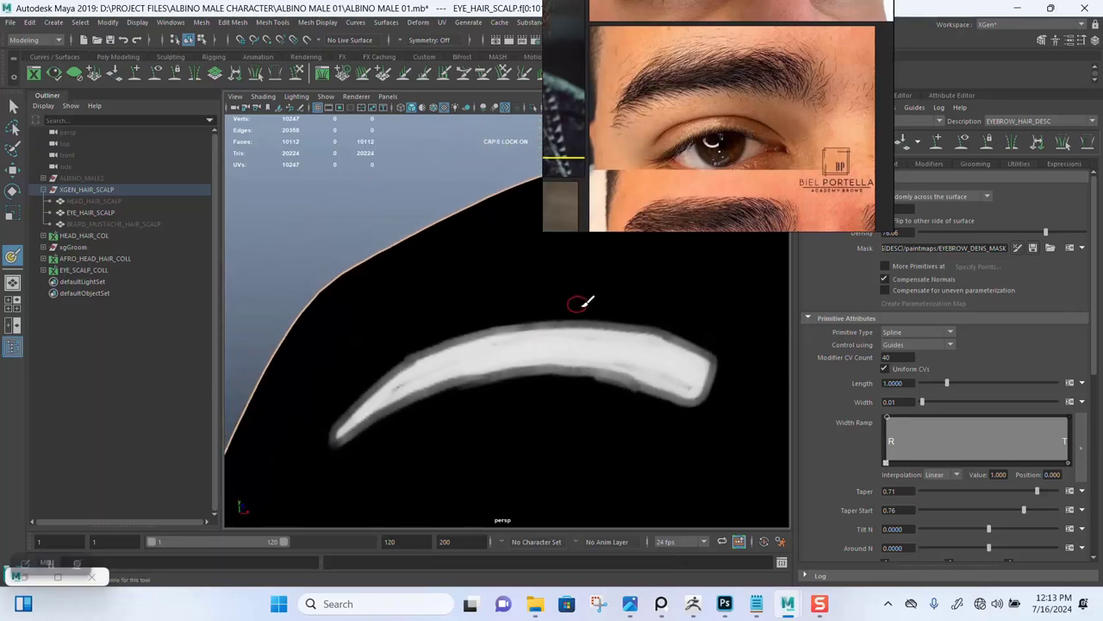
{"action": "middle_click_drag", "start_coordinate": [579, 312], "coordinate": [531, 318], "text": "alt"}
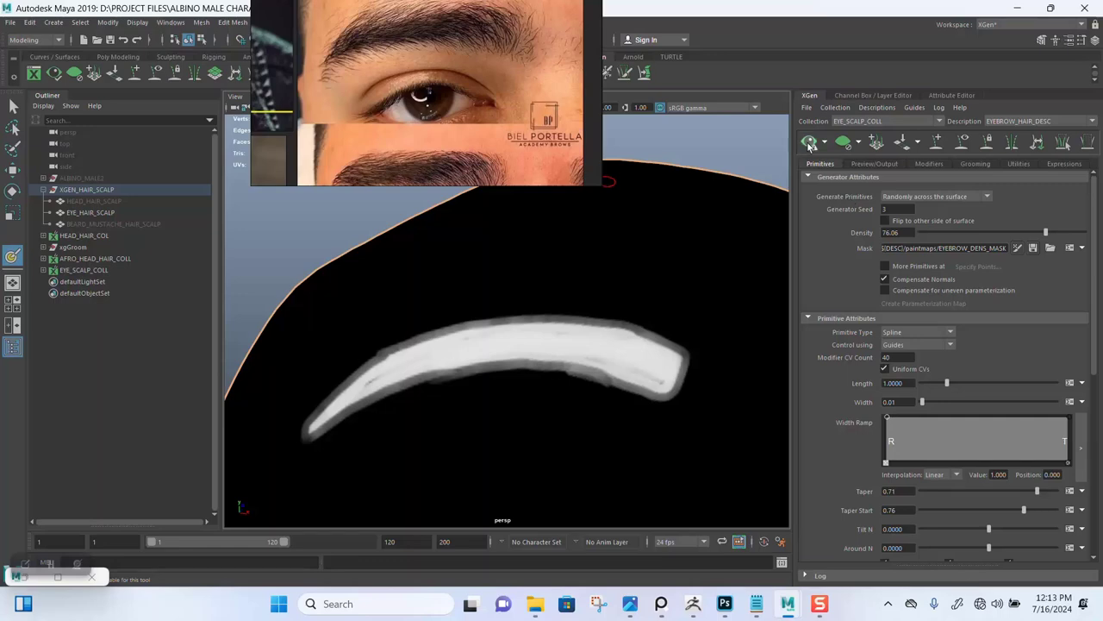
{"action": "left_click", "coordinate": [810, 143]}
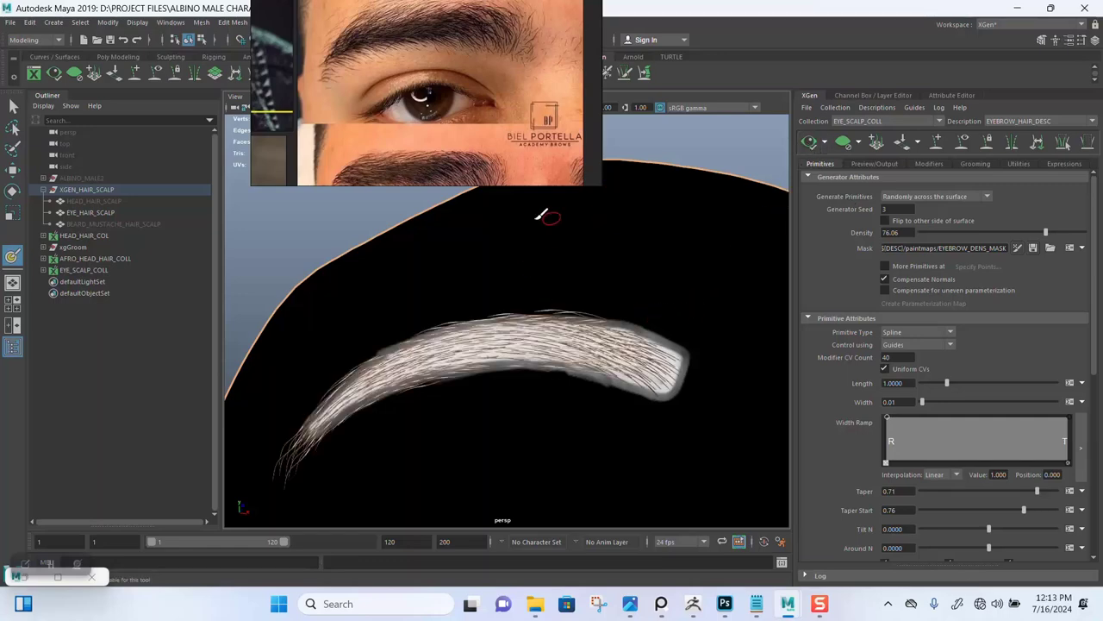
- Save the 3D Paint Tool's blurred density mask textures and save the changes
{"action": "double_click", "coordinate": [12, 256]}
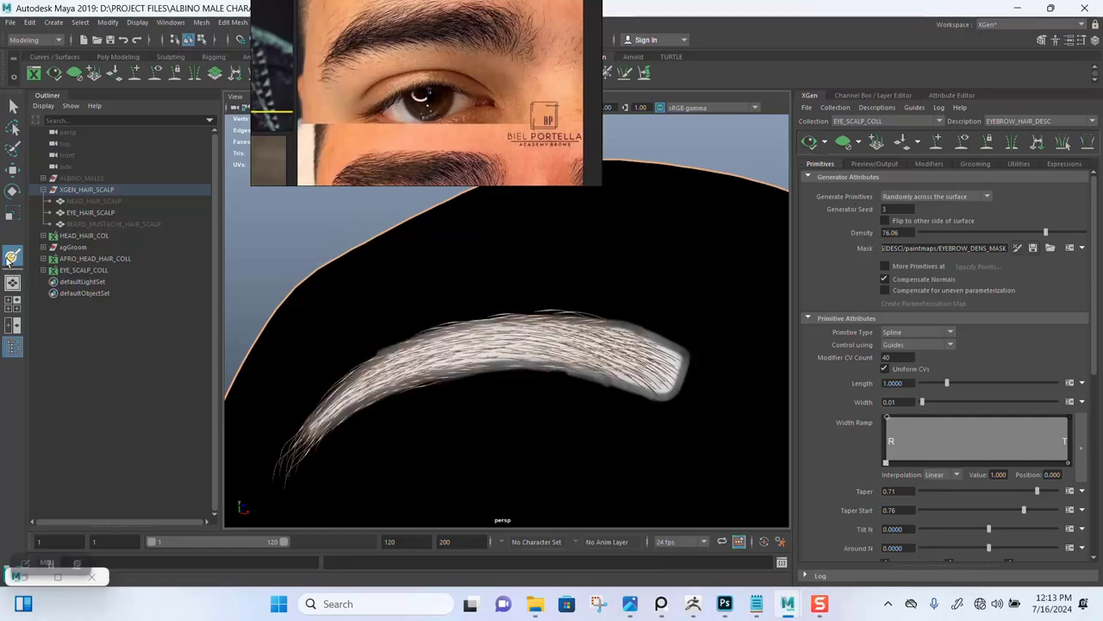
{"action": "left_click", "coordinate": [269, 399]}
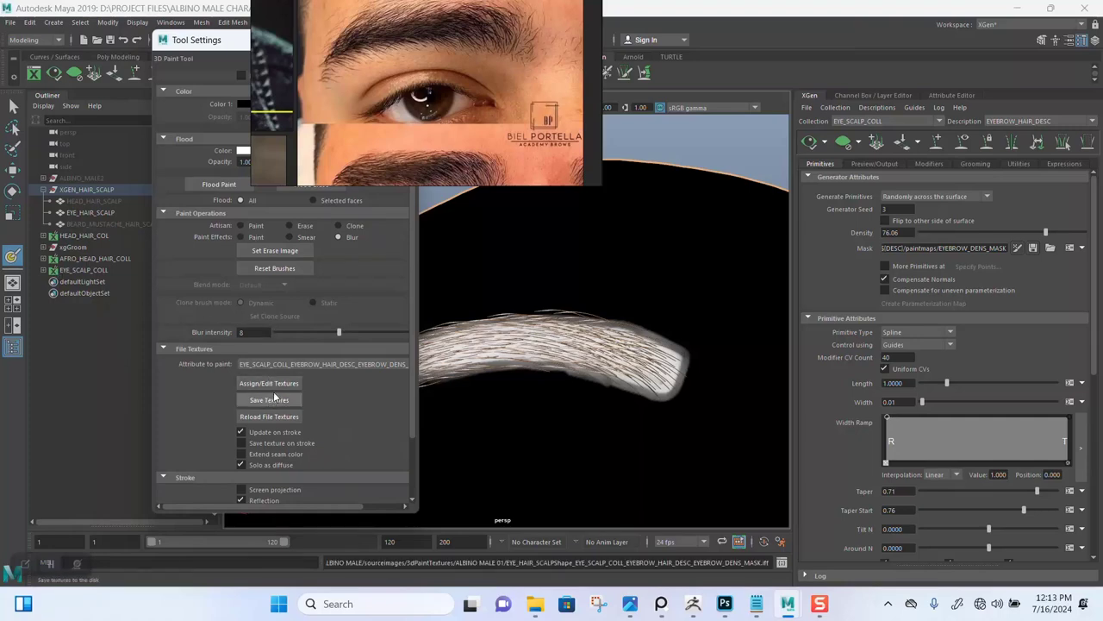
{"action": "left_click", "coordinate": [341, 40]}
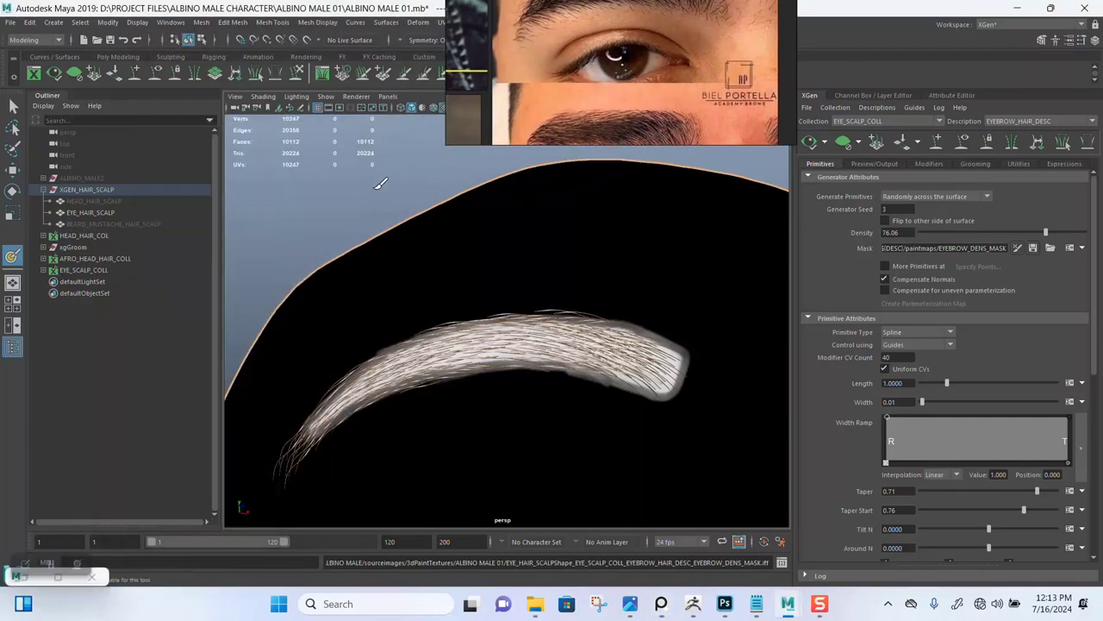
{"action": "key", "text": "ctrl+s"}
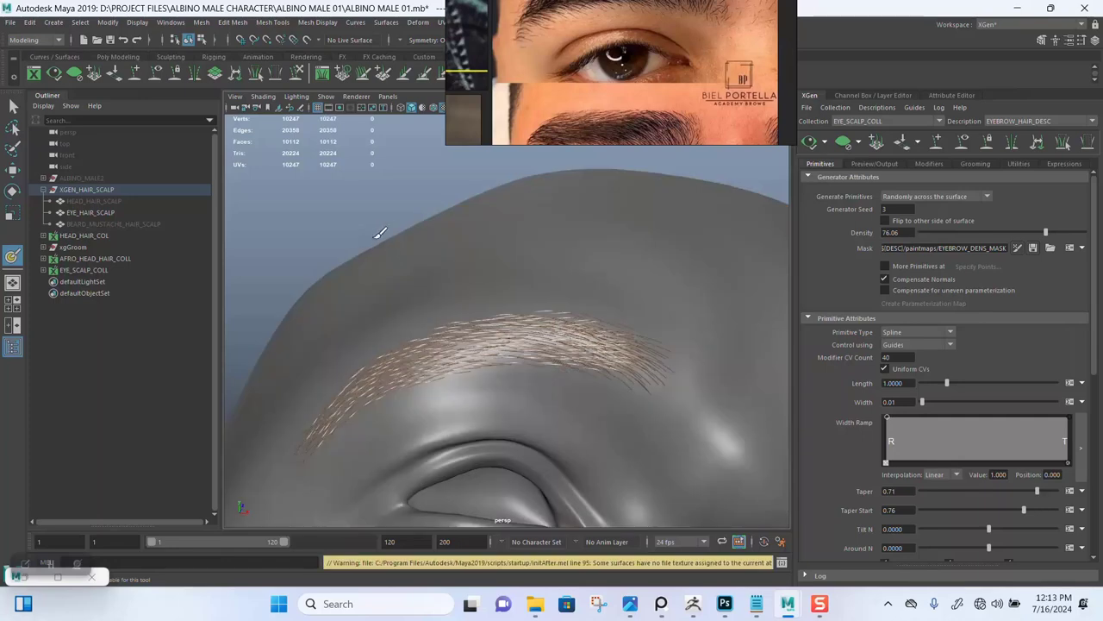
- Examine the softened eyebrow's edges, inner end and tail on the scalp from several angles and distances
{"action": "mouse_move", "coordinate": [380, 234]}
{"action": "left_mouse_down", "text": "alt"}
{"action": "mouse_move", "coordinate": [367, 212]}
{"action": "mouse_move", "coordinate": [436, 231]}
{"action": "left_mouse_up", "text": "alt"}
{"action": "scroll", "coordinate": [381, 222], "scroll_direction": "down", "scroll_amount": 2}
{"action": "middle_click_drag", "start_coordinate": [436, 231], "coordinate": [374, 254], "text": "alt"}
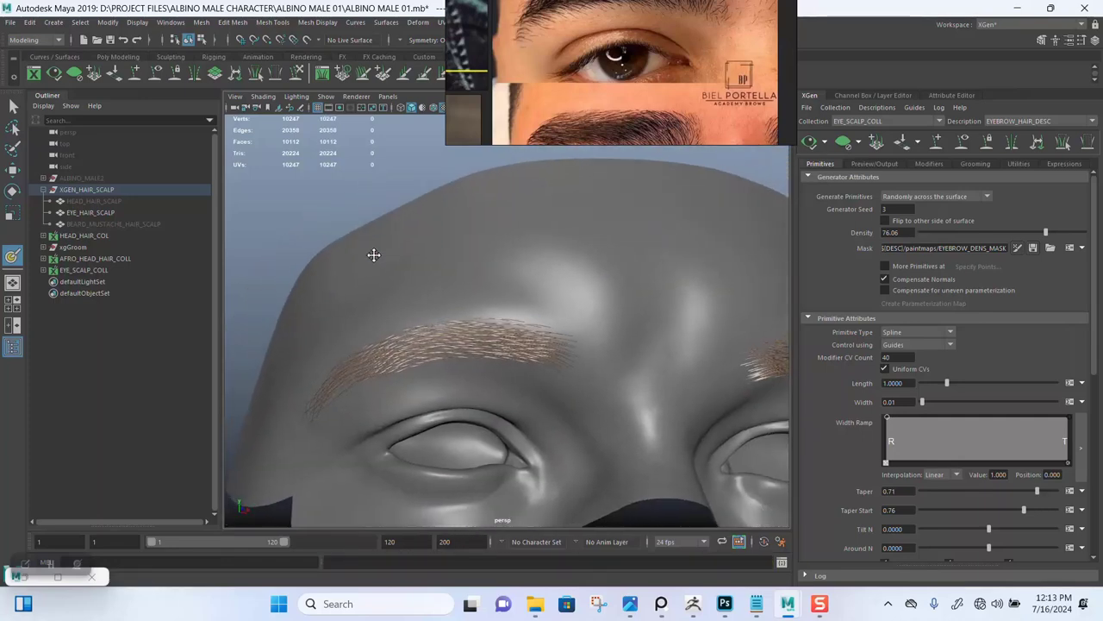
{"action": "right_click_drag", "start_coordinate": [374, 253], "coordinate": [416, 316], "text": "alt"}
{"action": "left_click_drag", "start_coordinate": [491, 268], "coordinate": [511, 285], "text": "alt"}
{"action": "right_click_drag", "start_coordinate": [512, 285], "coordinate": [489, 274], "text": "alt"}
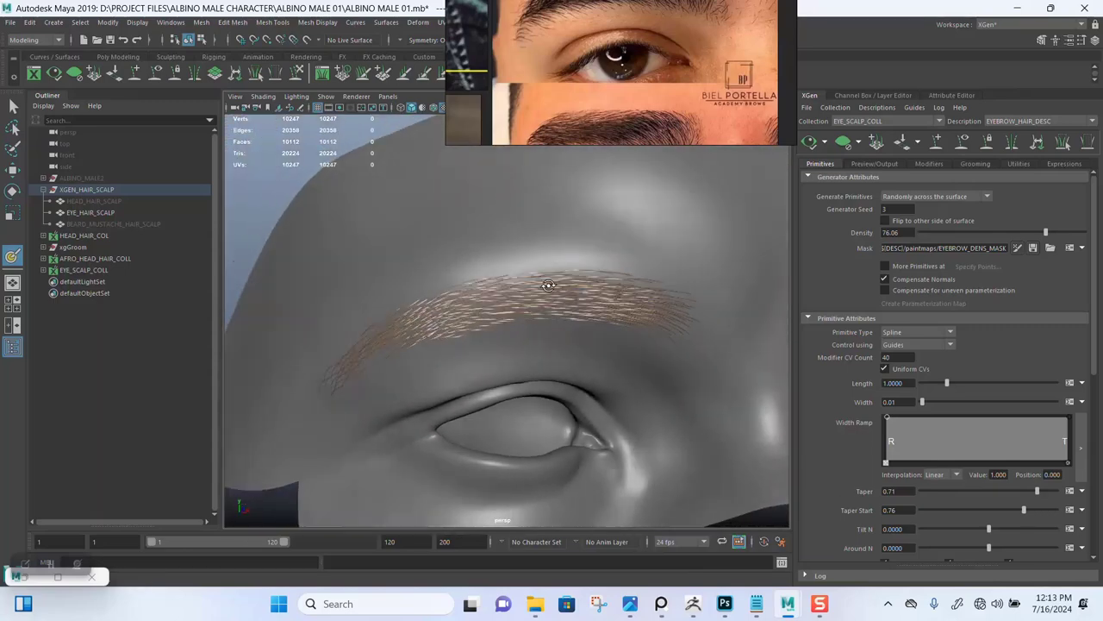
{"action": "left_click_drag", "start_coordinate": [517, 302], "coordinate": [492, 315], "text": "alt"}
{"action": "right_click_drag", "start_coordinate": [492, 316], "coordinate": [437, 231], "text": "alt"}
{"action": "left_click_drag", "start_coordinate": [480, 271], "coordinate": [503, 297], "text": "alt"}
{"action": "scroll", "coordinate": [532, 356], "scroll_direction": "up", "scroll_amount": 8}
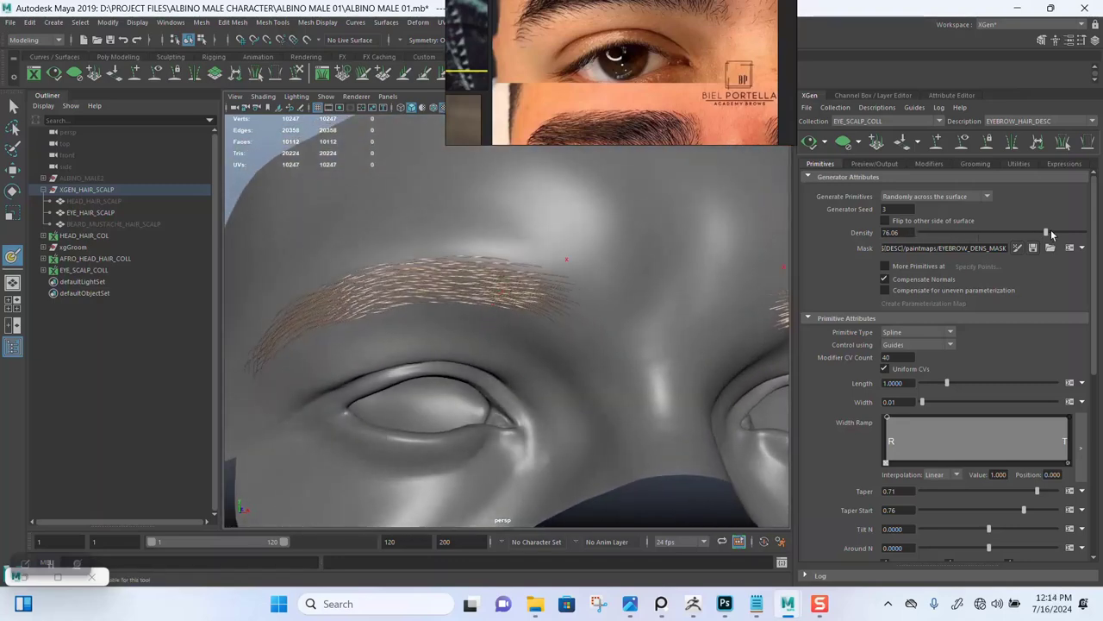
- Set the eyebrow description's density to 100 and check the fuller brow up close
{"action": "left_click_drag", "start_coordinate": [1067, 233], "coordinate": [1076, 233]}
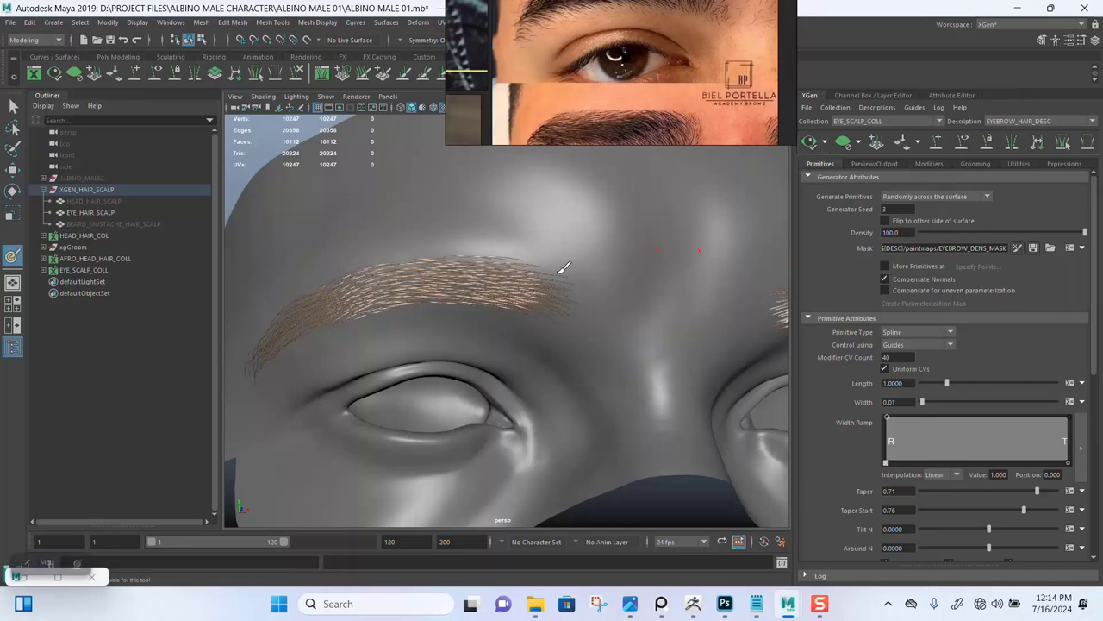
{"action": "left_click_drag", "start_coordinate": [549, 287], "coordinate": [663, 271], "text": "alt"}
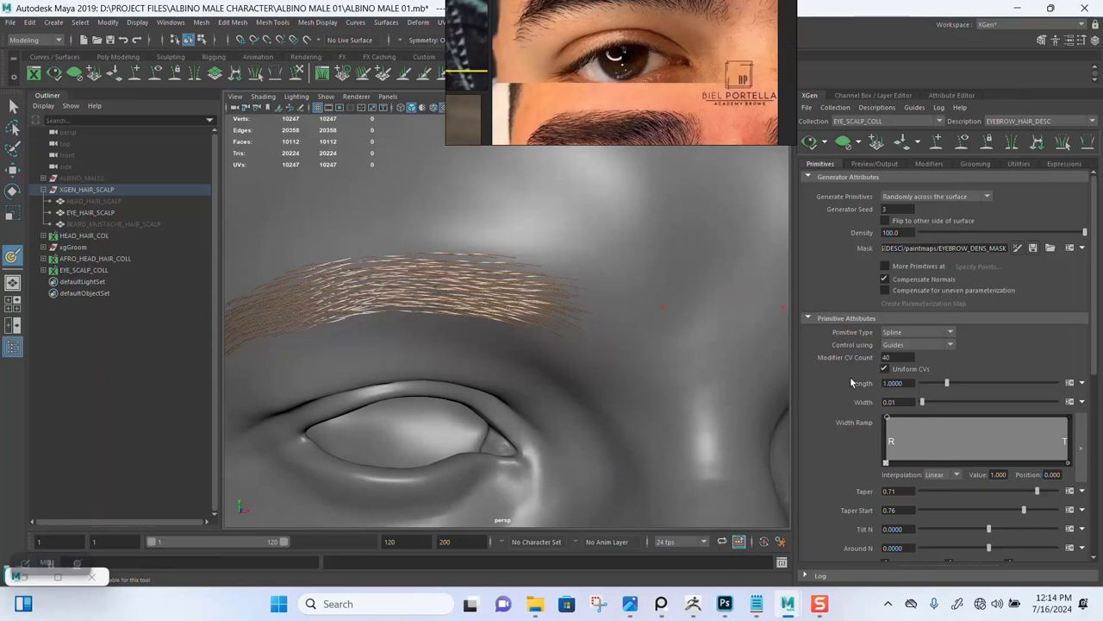
- Show the eyebrow description's modifier list, leave the paint tool and clear the scalp mesh selection
{"action": "left_click", "coordinate": [929, 164]}
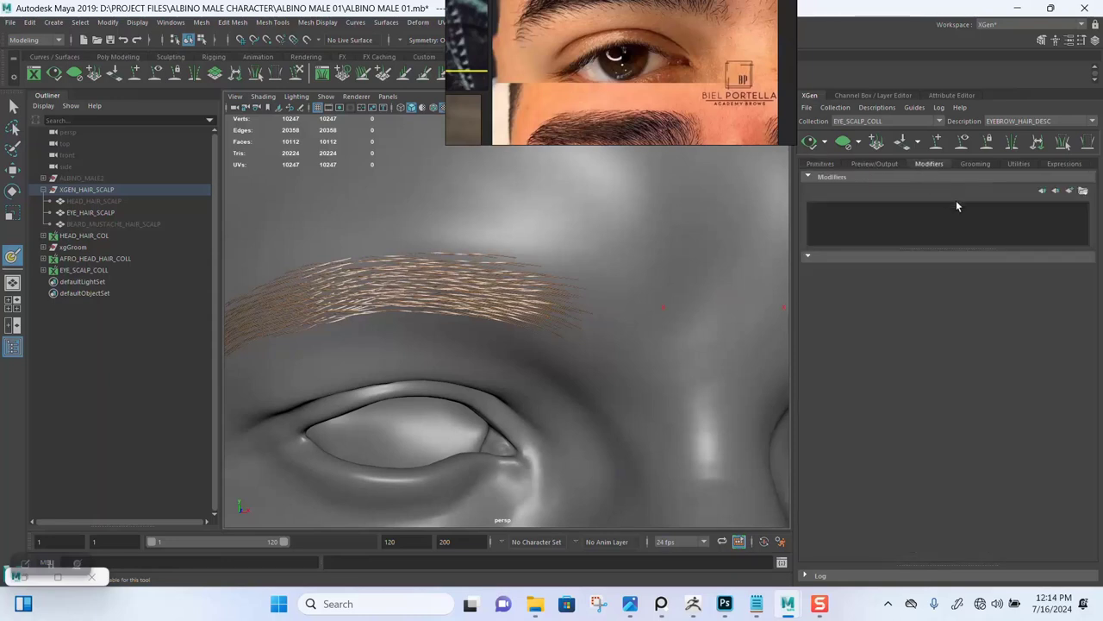
{"action": "left_click_drag", "start_coordinate": [592, 368], "coordinate": [629, 337], "text": "alt"}
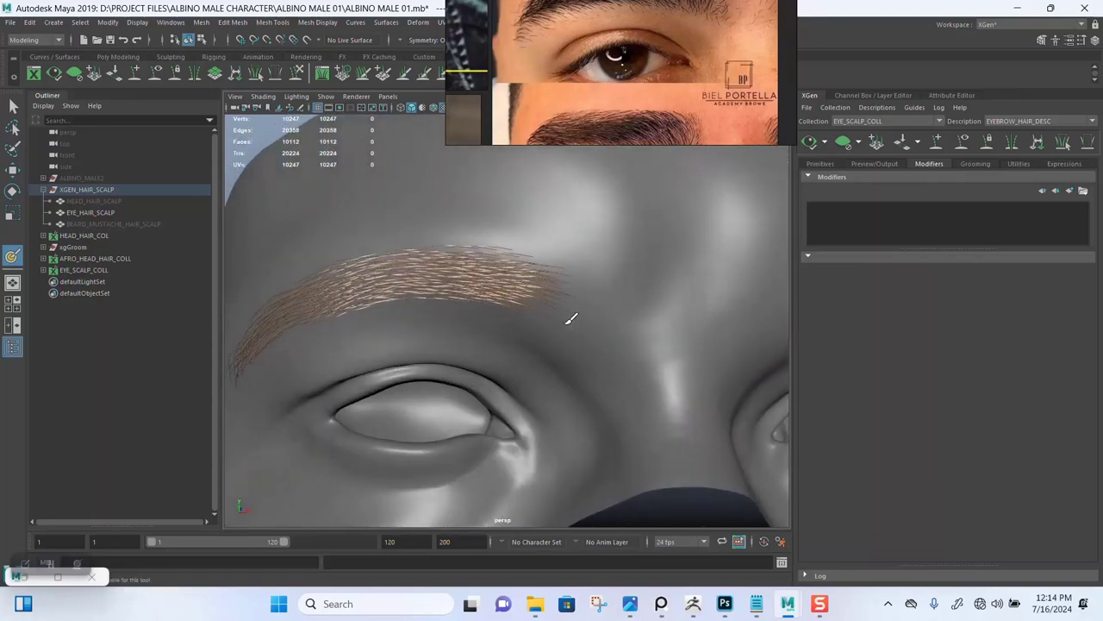
{"action": "left_click", "coordinate": [13, 105]}
{"action": "left_click", "coordinate": [285, 219]}
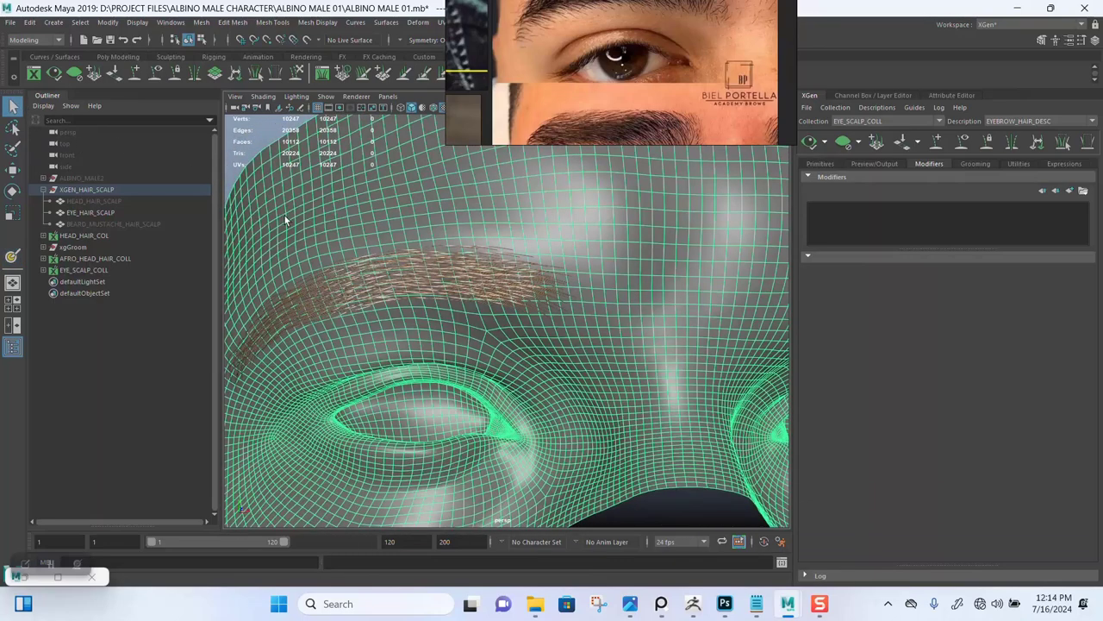
{"action": "left_click", "coordinate": [285, 132]}
{"action": "scroll", "coordinate": [460, 253], "scroll_direction": "down", "scroll_amount": 4}
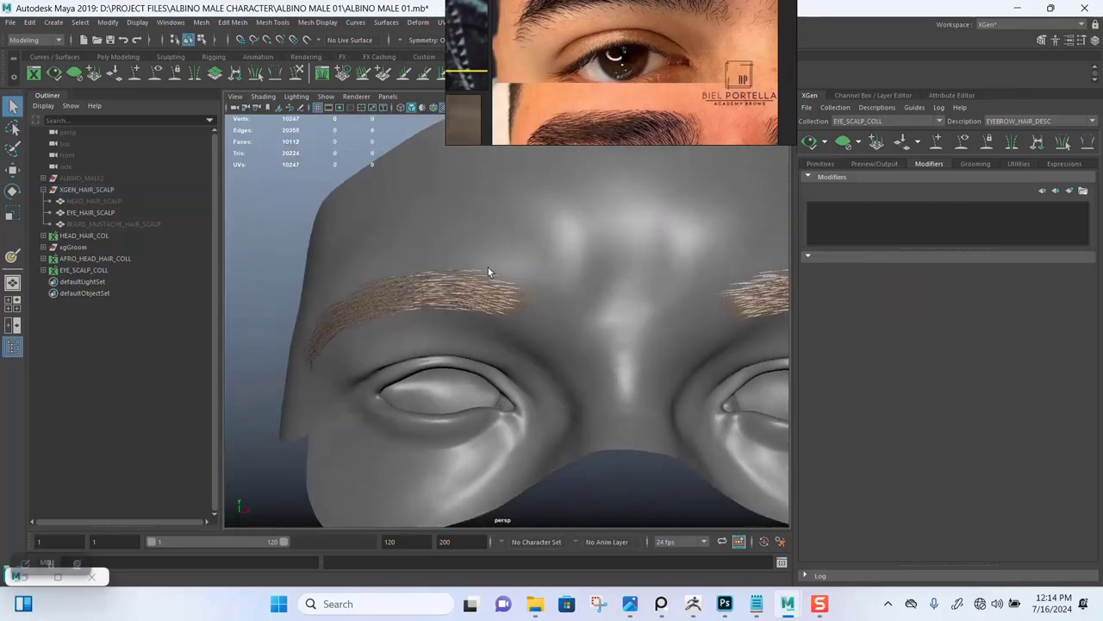
{"action": "left_click_drag", "start_coordinate": [775, 219], "coordinate": [730, 205], "text": "alt"}
- Add a Clumping modifier to the eyebrow description and turn on automatic hair preview updates
{"action": "left_click", "coordinate": [1070, 191]}
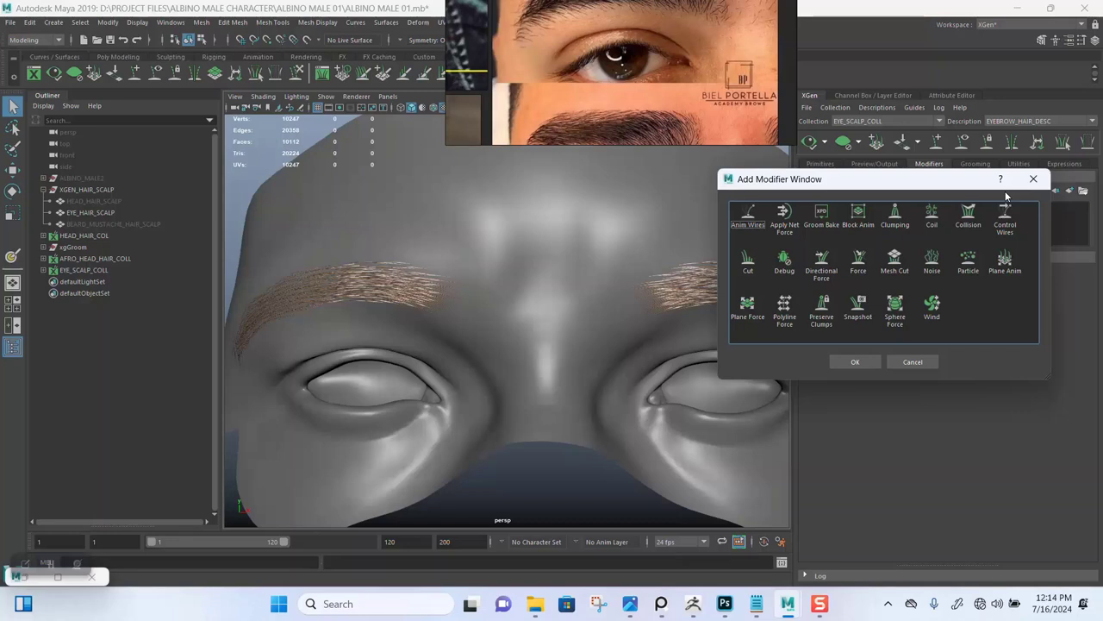
{"action": "left_click", "coordinate": [895, 218]}
{"action": "left_click", "coordinate": [855, 362]}
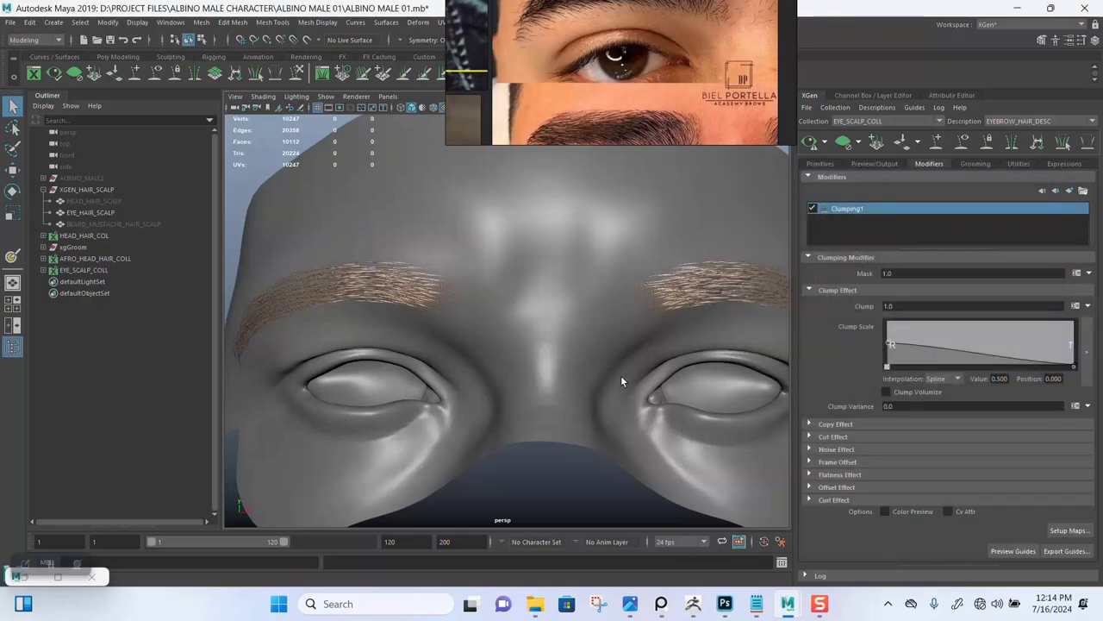
{"action": "left_click", "coordinate": [824, 143]}
{"action": "left_click", "coordinate": [819, 163]}
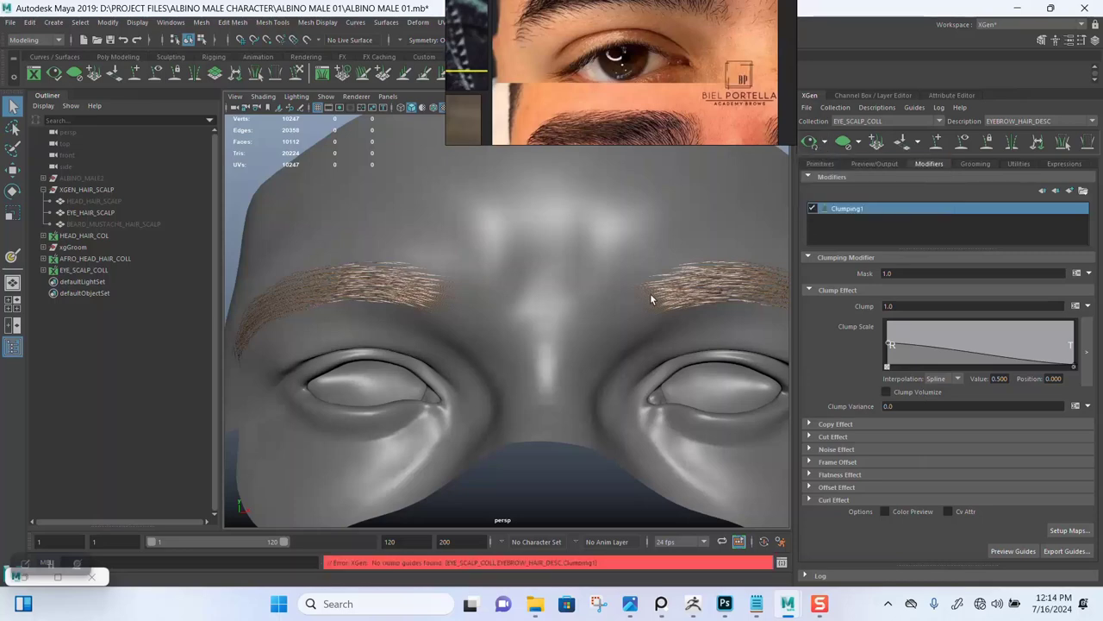
- Open the Clumping modifier's map setup and generate clump points, first at density 1 and again at density 10
{"action": "scroll", "coordinate": [609, 369], "scroll_direction": "down", "scroll_amount": 2}
{"action": "left_click", "coordinate": [1069, 530]}
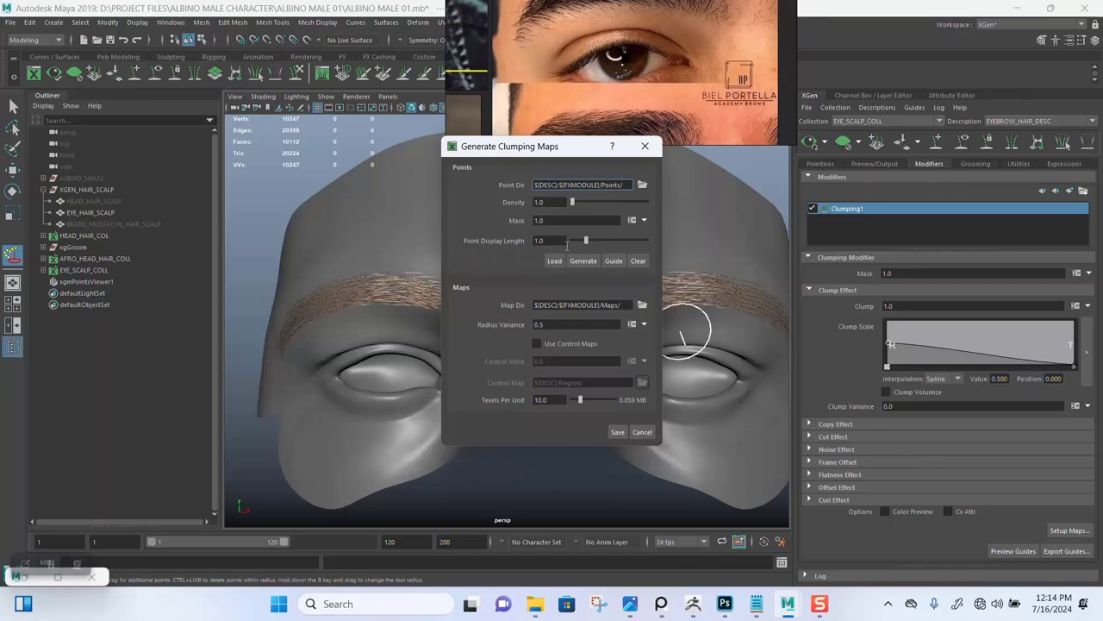
{"action": "left_click", "coordinate": [583, 260]}
{"action": "scroll", "coordinate": [368, 328], "scroll_direction": "up", "scroll_amount": 5}
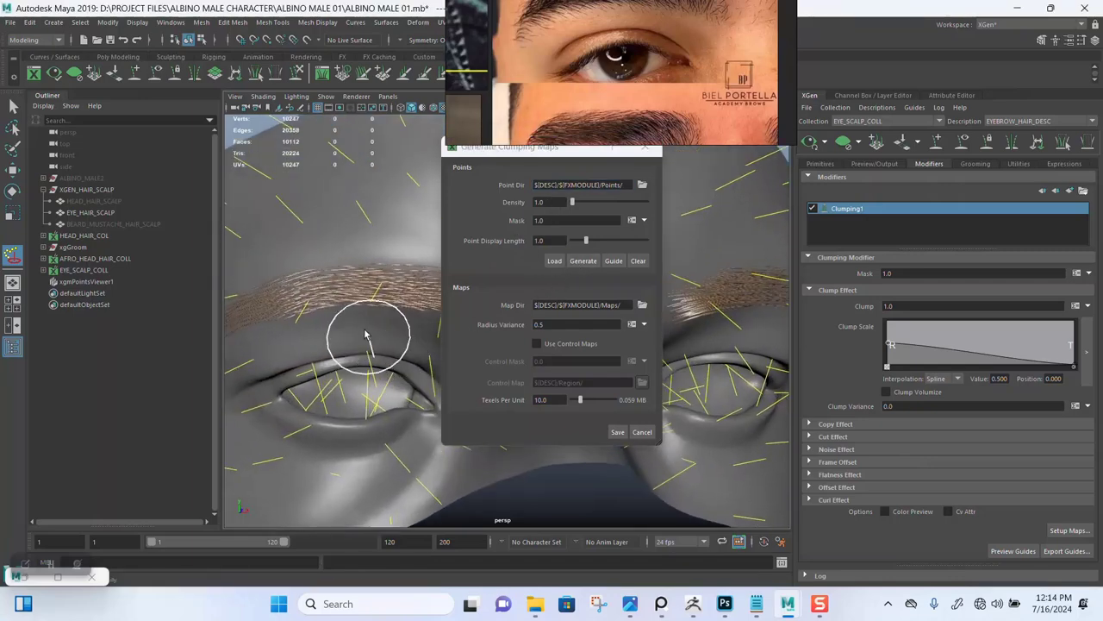
{"action": "middle_click_drag", "start_coordinate": [376, 309], "coordinate": [445, 339], "text": "alt"}
{"action": "left_click_drag", "start_coordinate": [547, 202], "coordinate": [531, 202]}
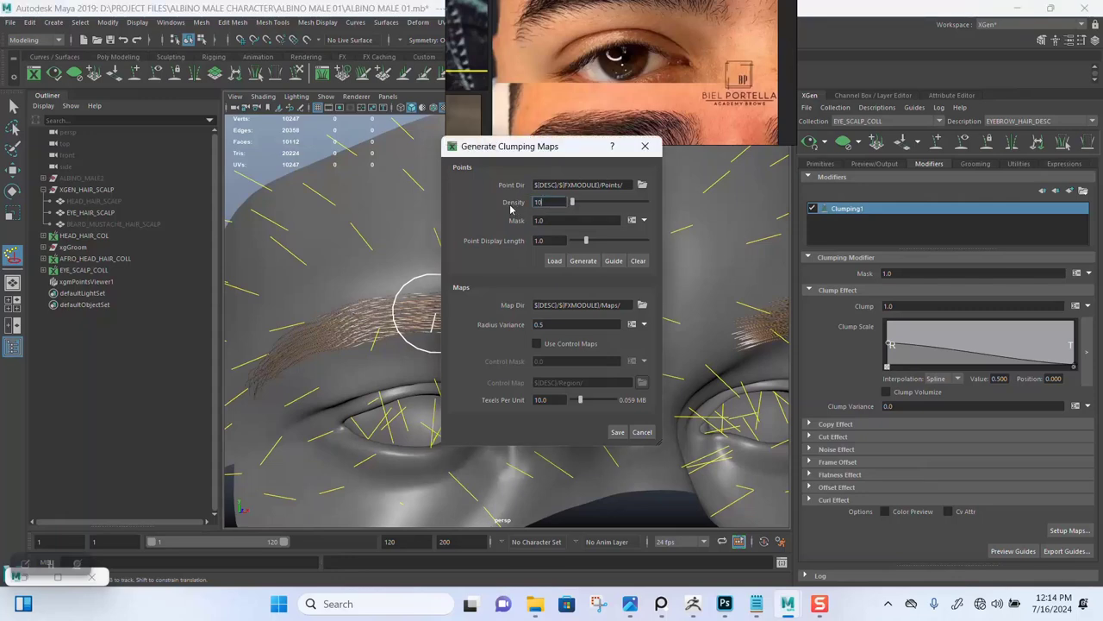
{"action": "left_click", "coordinate": [579, 263]}
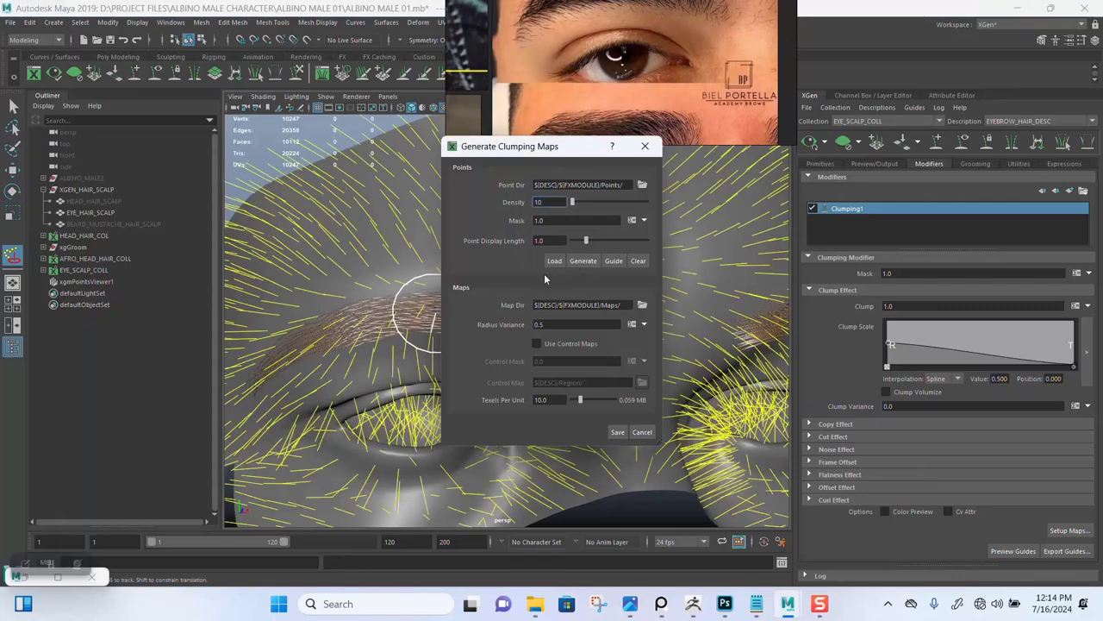
- Move the reference photos aside, regenerate the clump points at density 20 and save the clumping maps
{"action": "mouse_move", "coordinate": [359, 305]}
{"action": "left_mouse_down", "text": "alt"}
{"action": "mouse_move", "coordinate": [393, 283]}
{"action": "mouse_move", "coordinate": [358, 294]}
{"action": "left_mouse_up", "text": "alt"}
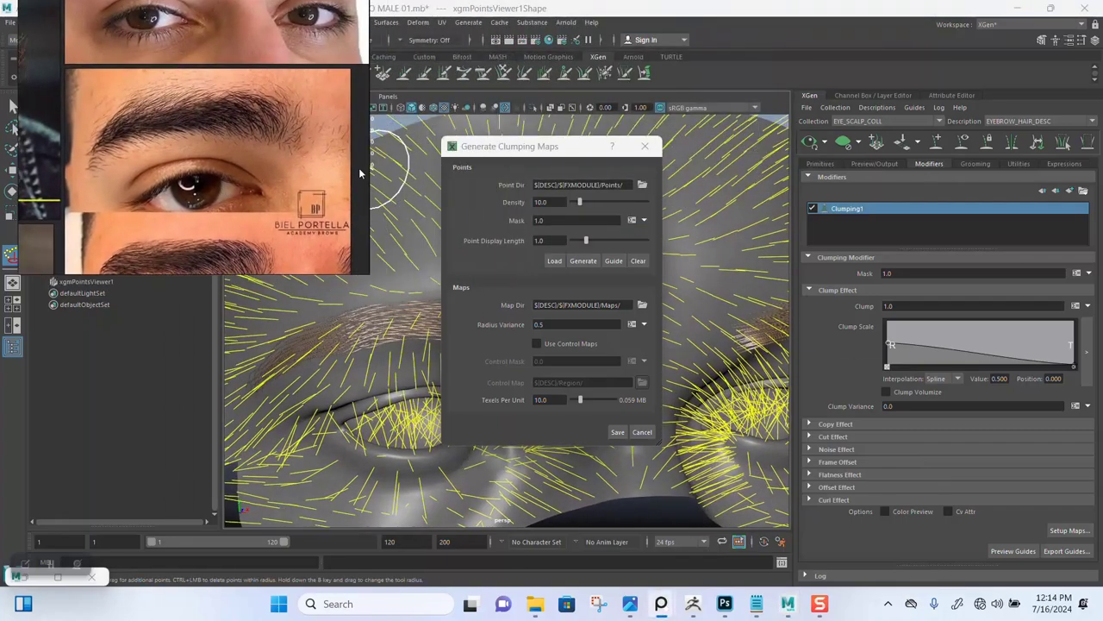
{"action": "right_click_drag", "start_coordinate": [242, 177], "coordinate": [128, 167]}
{"action": "left_click_drag", "start_coordinate": [350, 257], "coordinate": [435, 258], "text": "alt"}
{"action": "double_click", "coordinate": [548, 201]}
{"action": "type", "text": "2"}
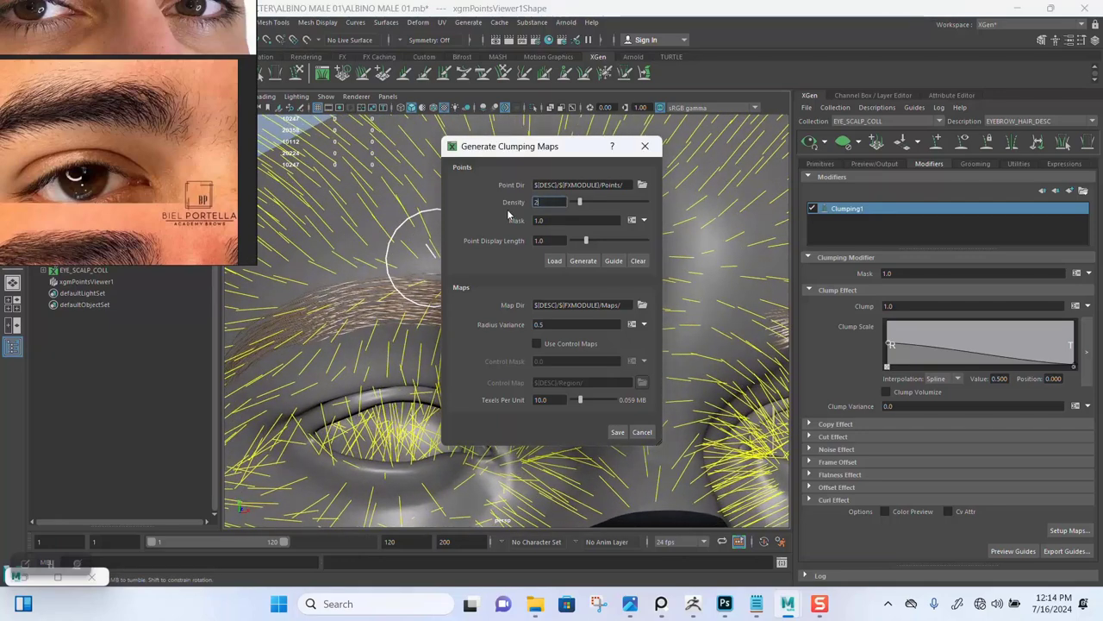
{"action": "left_click", "coordinate": [583, 261]}
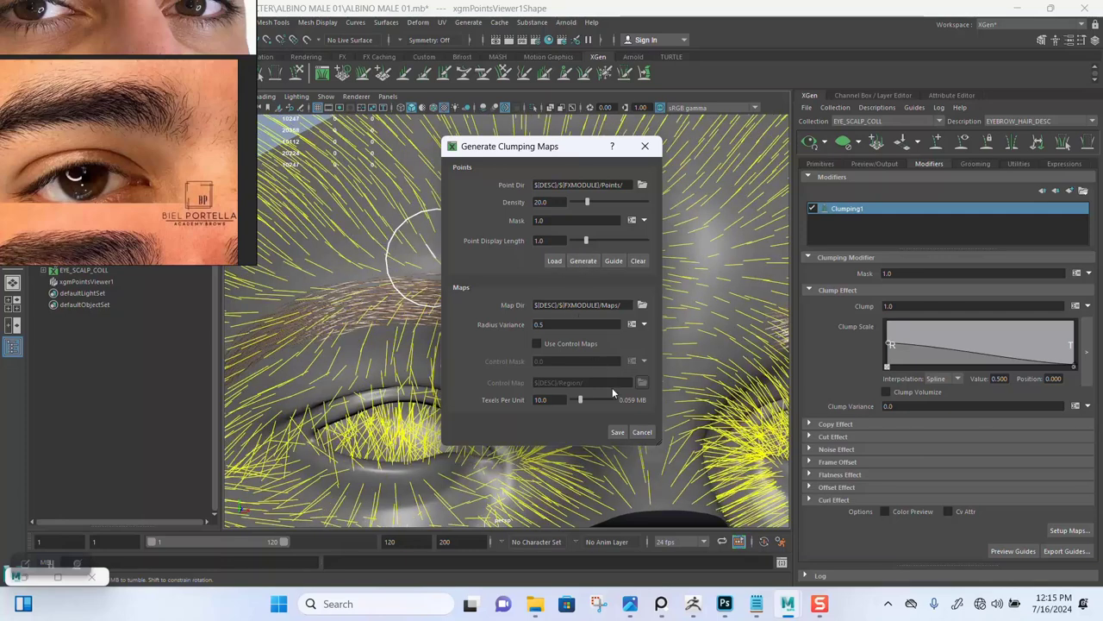
{"action": "left_click", "coordinate": [617, 432]}
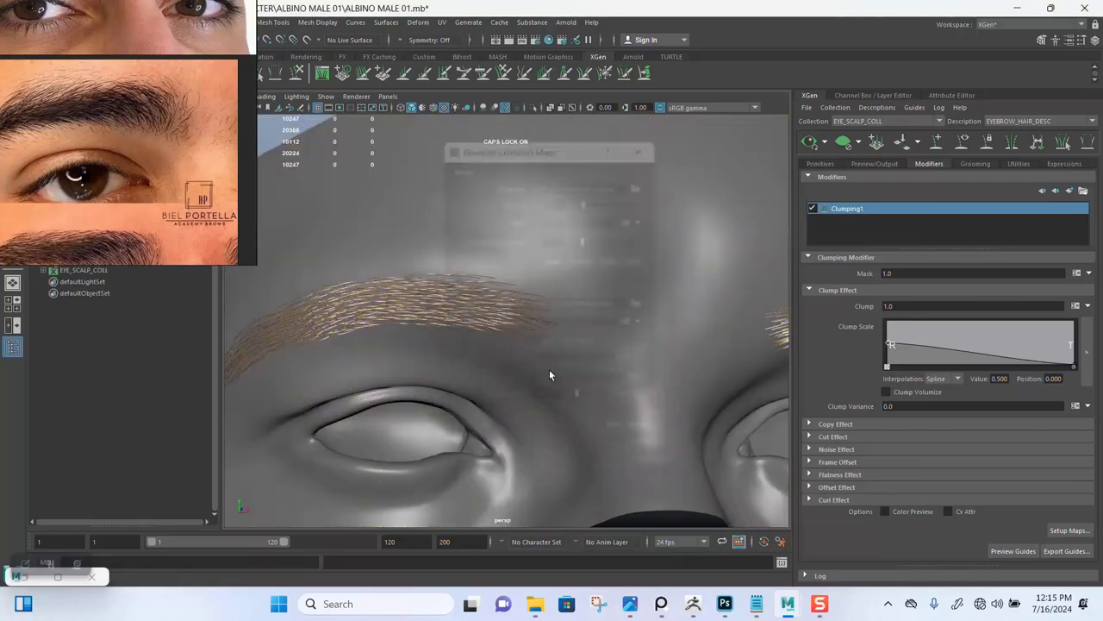
- Examine the clumped eyebrow hairs from several angles and up close against the reference photo
{"action": "right_click_drag", "start_coordinate": [517, 348], "coordinate": [507, 292], "text": "alt"}
{"action": "left_click_drag", "start_coordinate": [507, 297], "coordinate": [603, 336], "text": "alt"}
{"action": "right_click_drag", "start_coordinate": [508, 317], "coordinate": [571, 305], "text": "alt"}
{"action": "left_click_drag", "start_coordinate": [571, 306], "coordinate": [517, 320], "text": "alt"}
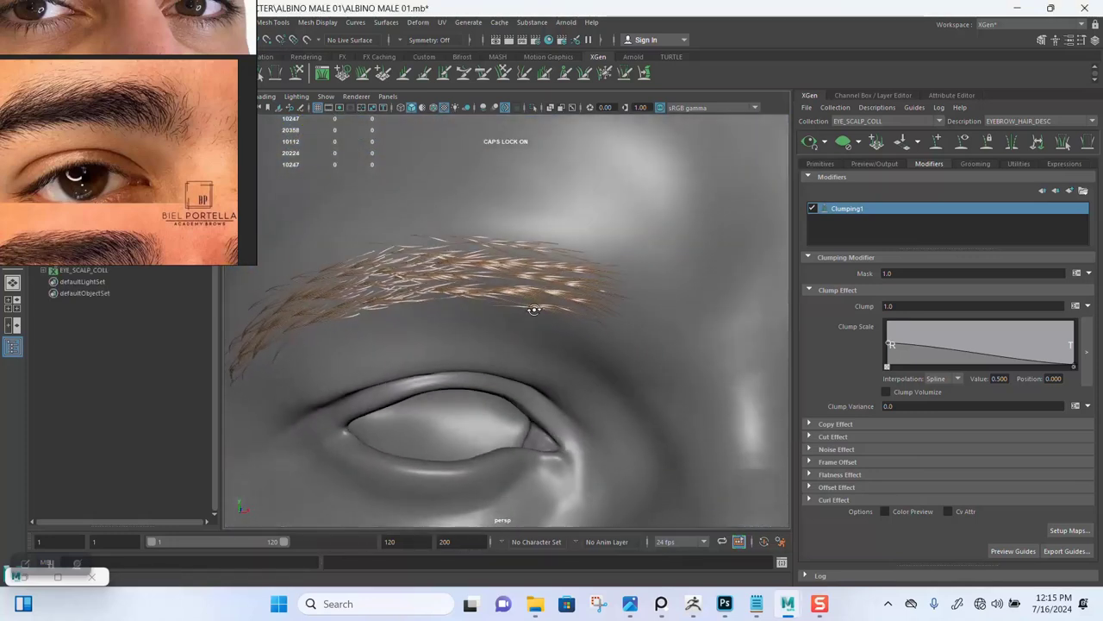
{"action": "right_click_drag", "start_coordinate": [517, 332], "coordinate": [549, 350], "text": "alt"}
{"action": "left_click_drag", "start_coordinate": [550, 350], "coordinate": [741, 265], "text": "alt"}
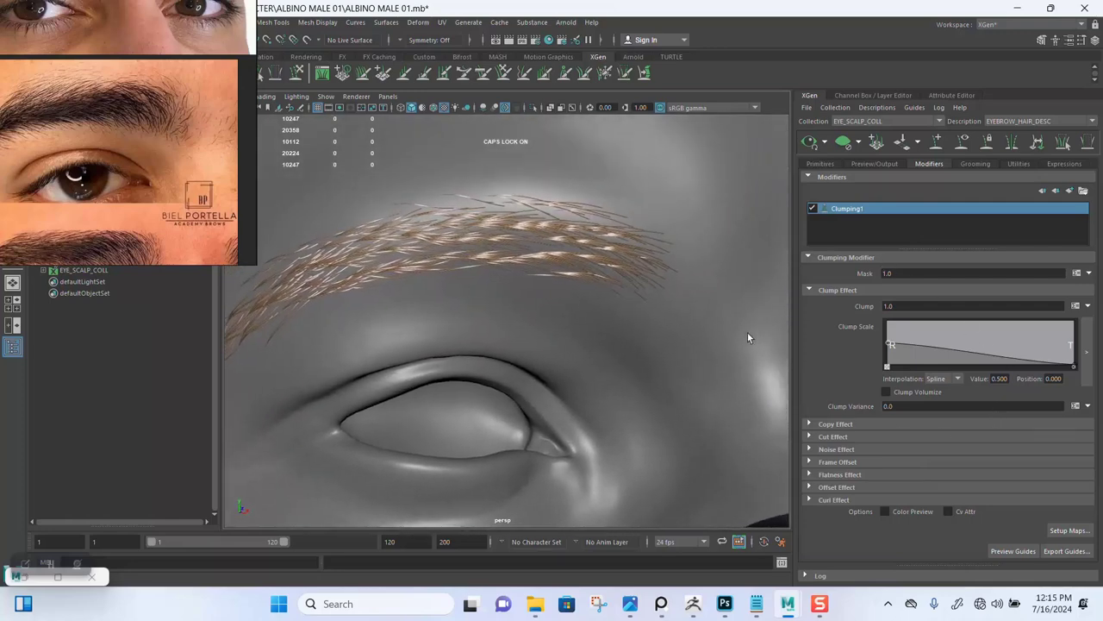
{"action": "right_click_drag", "start_coordinate": [601, 309], "coordinate": [577, 331], "text": "alt"}
{"action": "left_click_drag", "start_coordinate": [576, 331], "coordinate": [602, 299], "text": "alt"}
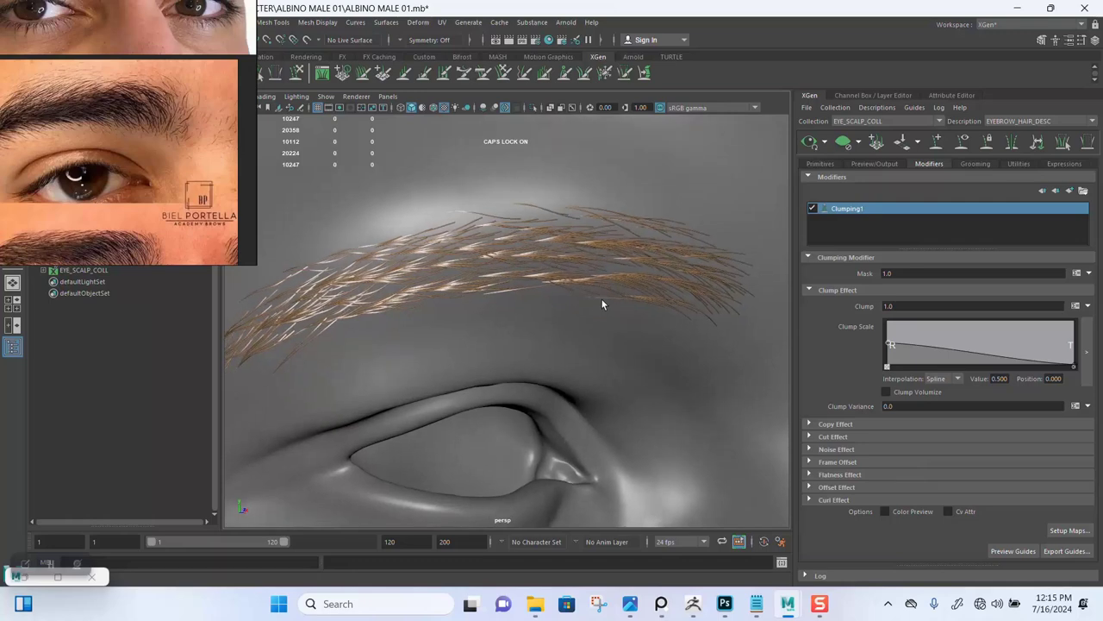
{"action": "right_click_drag", "start_coordinate": [601, 299], "coordinate": [621, 370], "text": "alt"}
{"action": "left_click_drag", "start_coordinate": [621, 371], "coordinate": [613, 327], "text": "alt"}
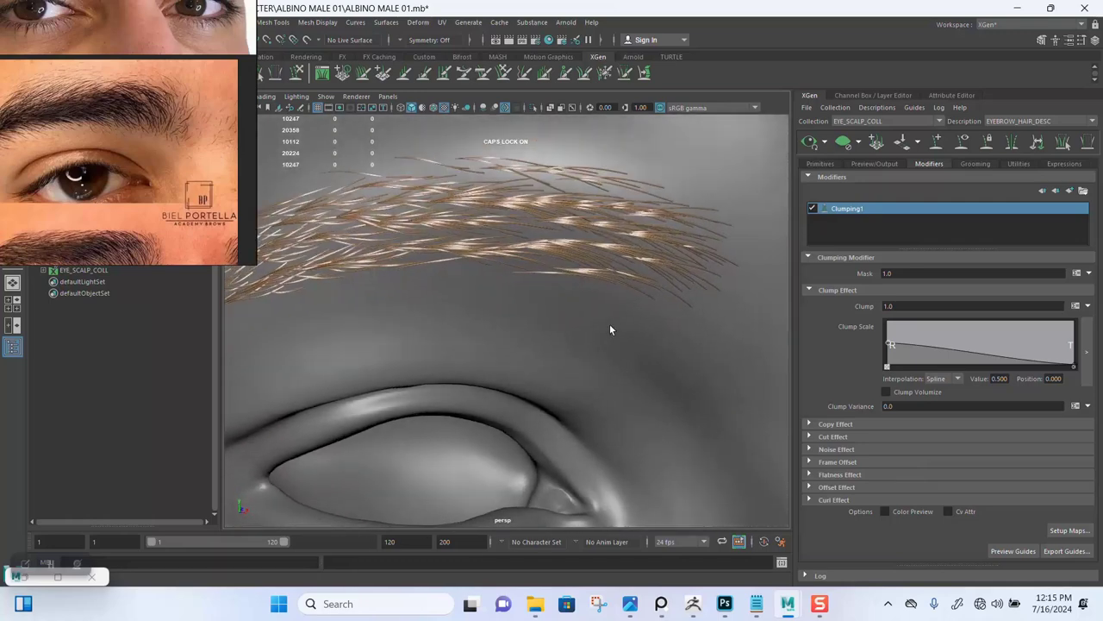
{"action": "middle_click_drag", "start_coordinate": [613, 327], "coordinate": [635, 330], "text": "alt"}
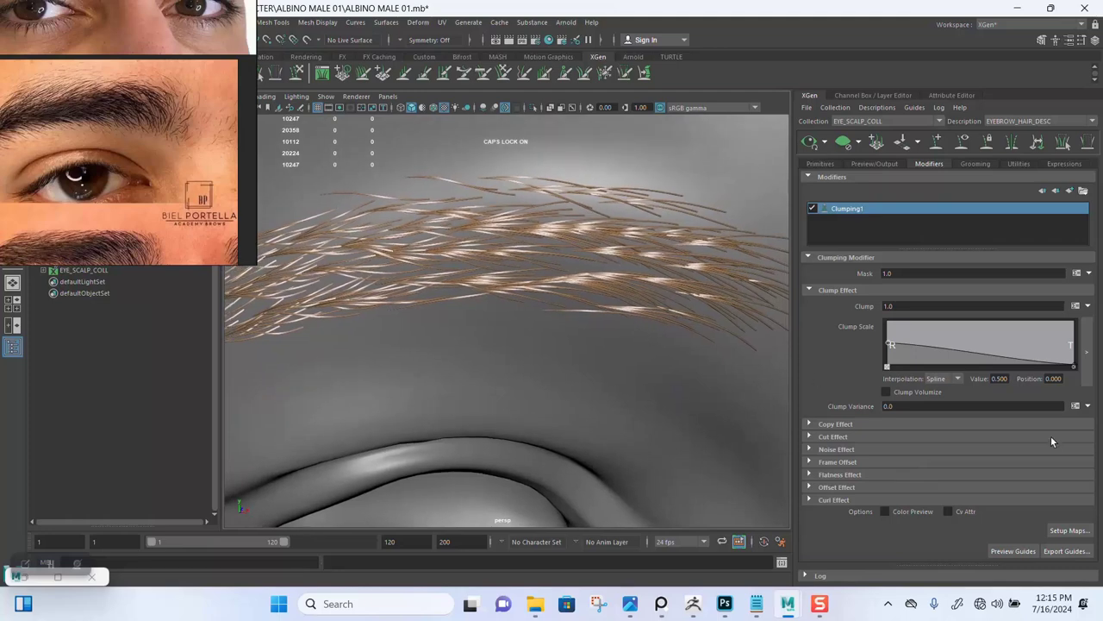
- Add a second Clumping modifier to the eyebrow description, generate its clump points at density 40 and save the clumping maps
{"action": "left_click", "coordinate": [1070, 192]}
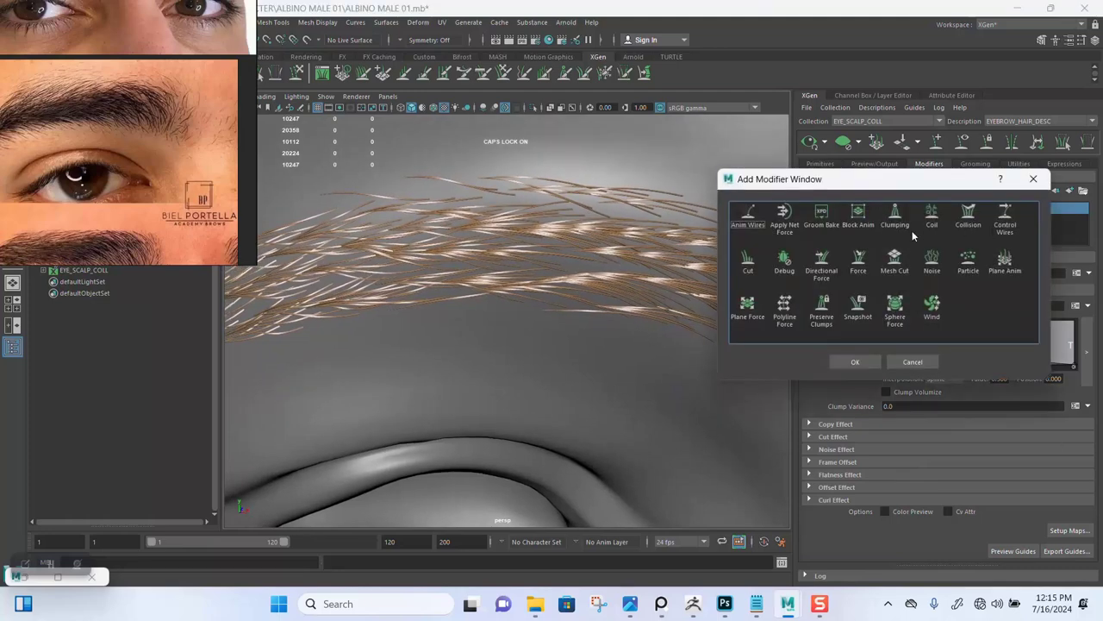
{"action": "left_click", "coordinate": [850, 361]}
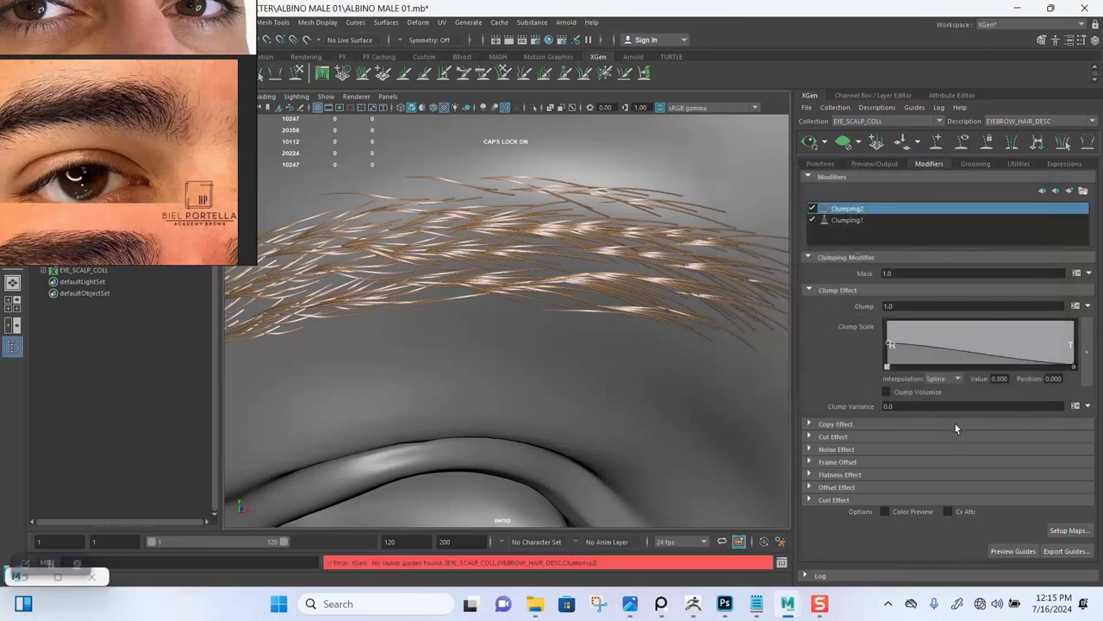
{"action": "left_click", "coordinate": [1069, 530]}
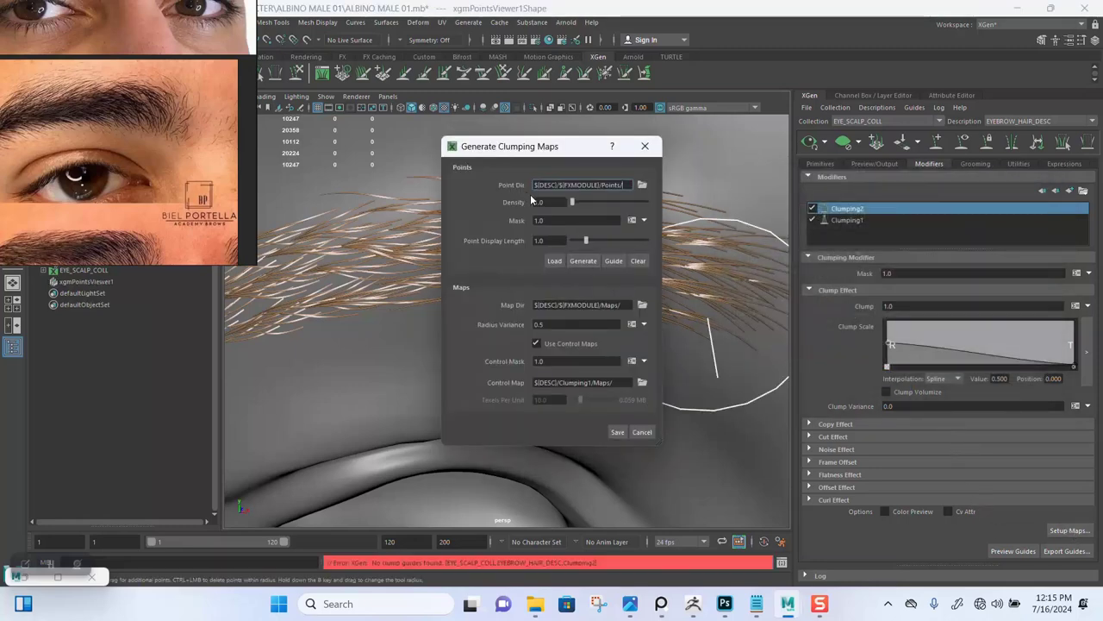
{"action": "left_click_drag", "start_coordinate": [545, 201], "coordinate": [516, 201]}
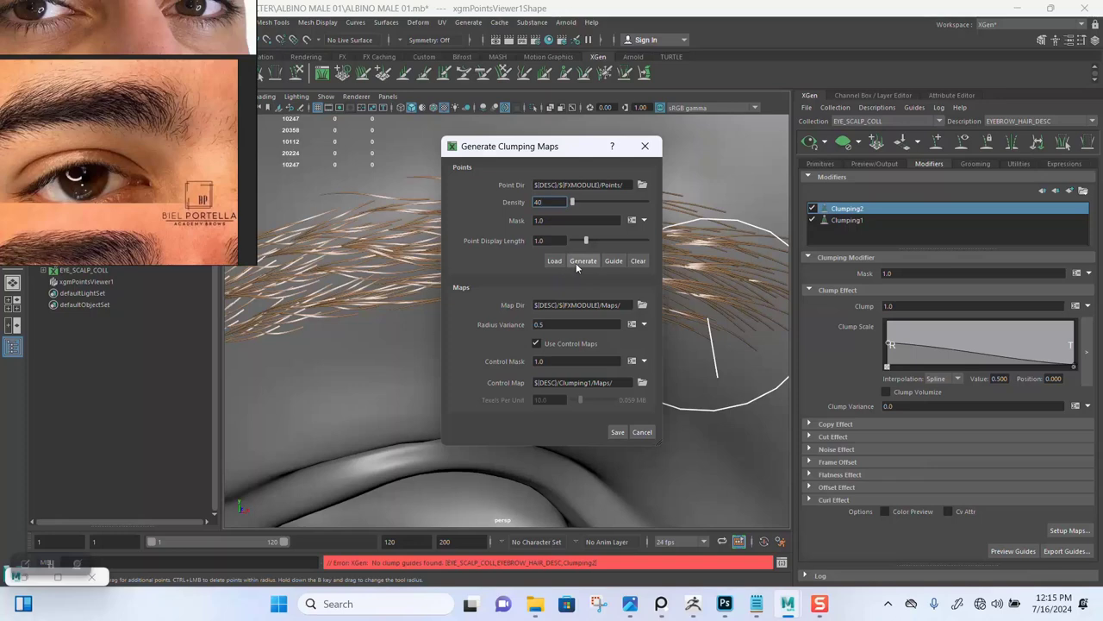
{"action": "left_click", "coordinate": [580, 261]}
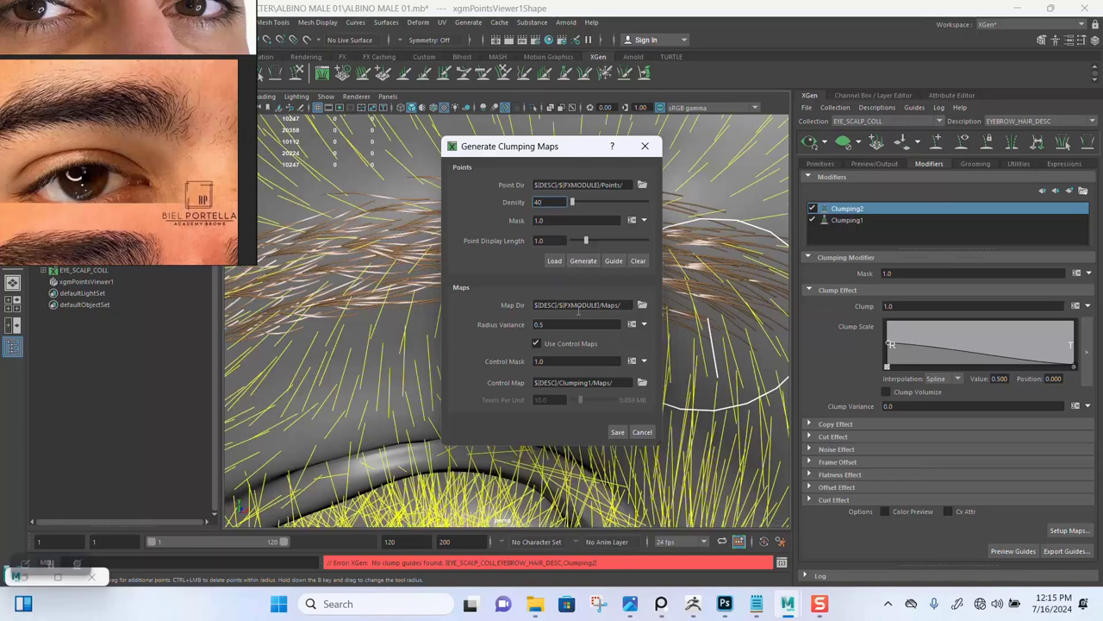
{"action": "left_click", "coordinate": [617, 434]}
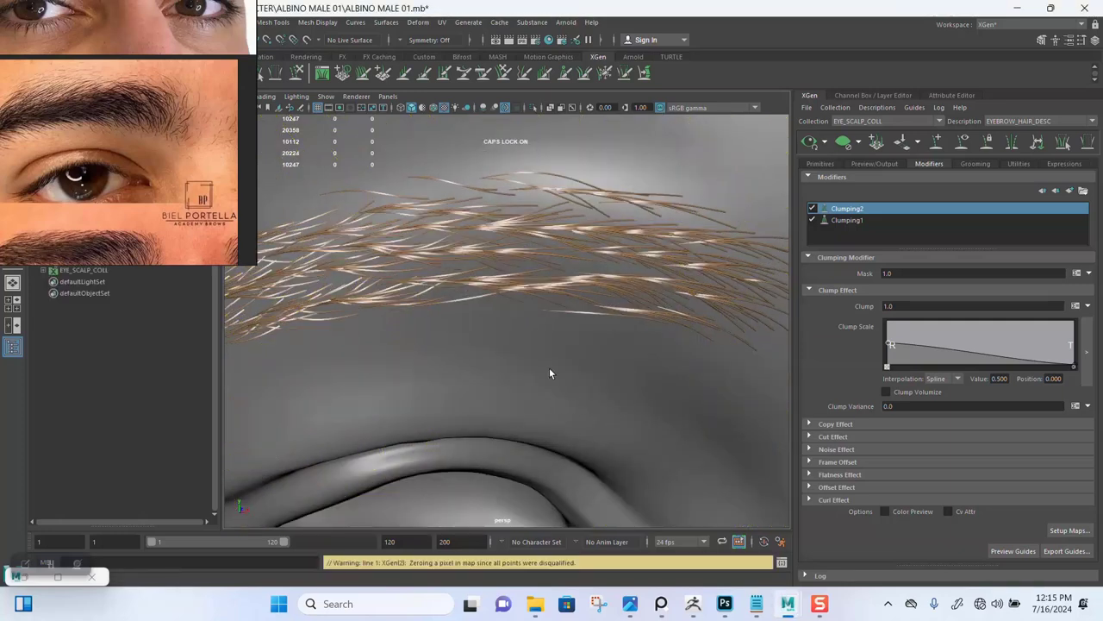
- Add a Noise modifier above the two Clumping modifiers and set its mask to 0.5
{"action": "left_click_drag", "start_coordinate": [549, 367], "coordinate": [562, 311], "text": "alt"}
{"action": "left_click", "coordinate": [1063, 193]}
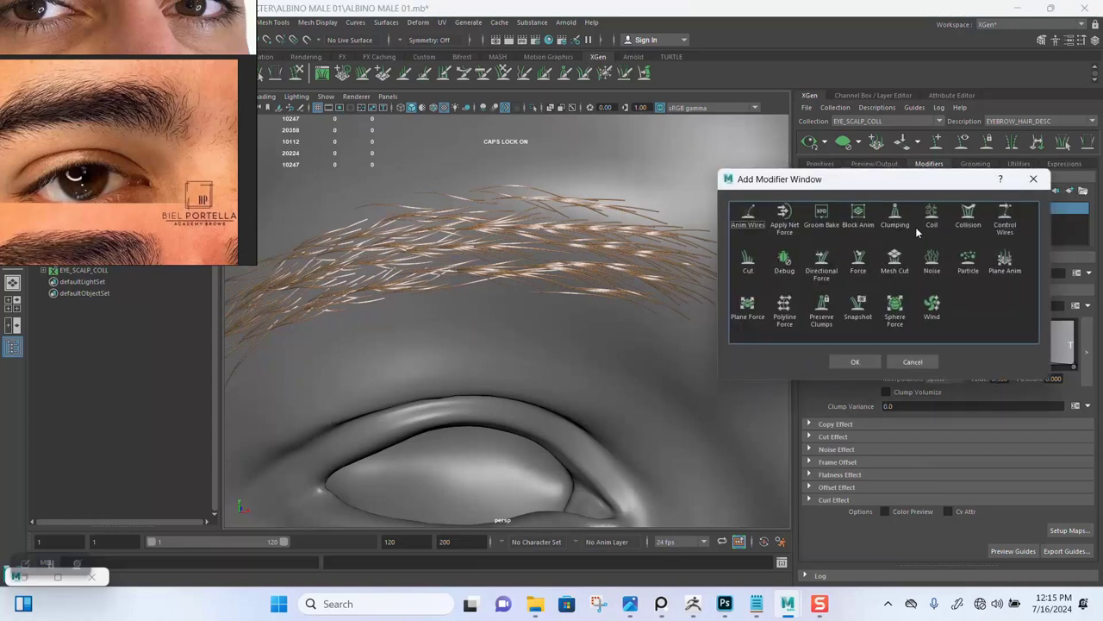
{"action": "left_click", "coordinate": [854, 362]}
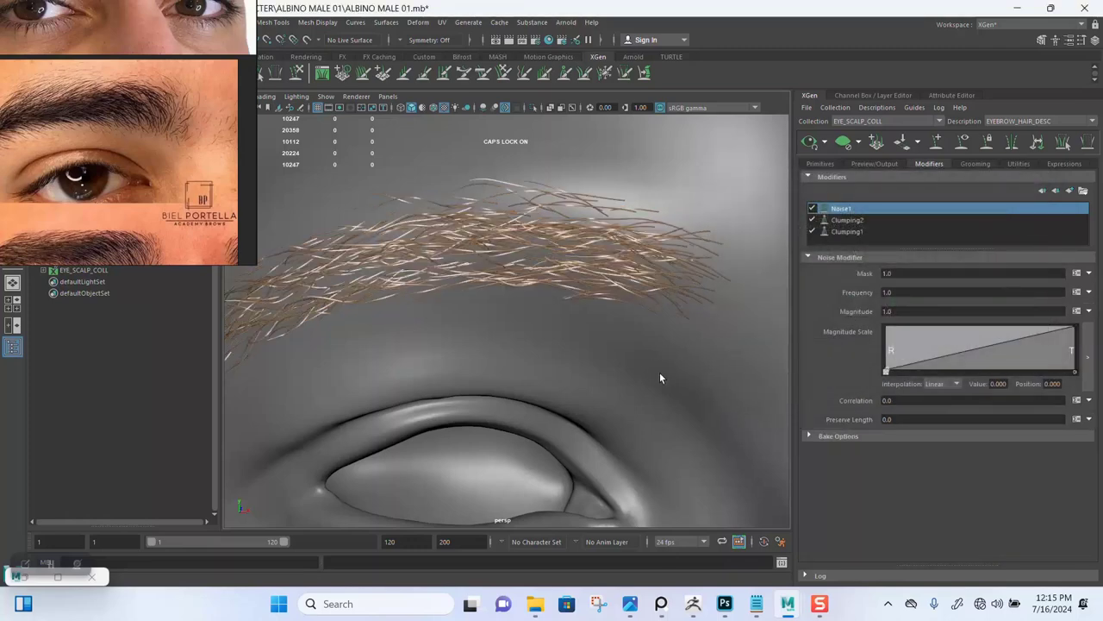
{"action": "left_click_drag", "start_coordinate": [660, 378], "coordinate": [673, 332], "text": "alt"}
{"action": "left_click_drag", "start_coordinate": [702, 331], "coordinate": [664, 311], "text": "alt"}
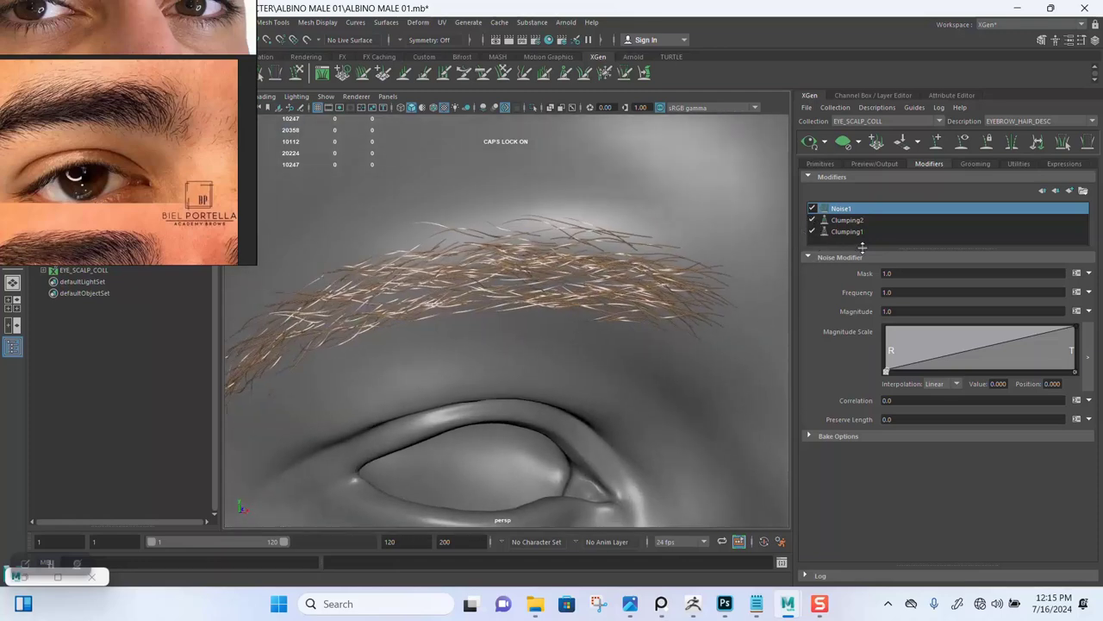
{"action": "left_click", "coordinate": [896, 273]}
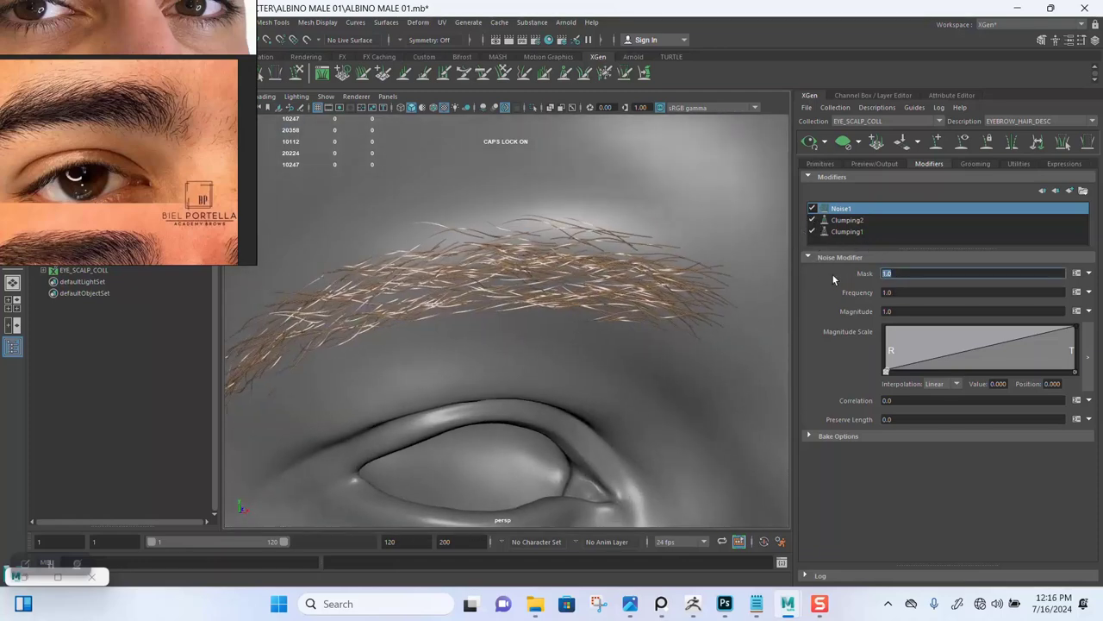
{"action": "type", "text": "0"}
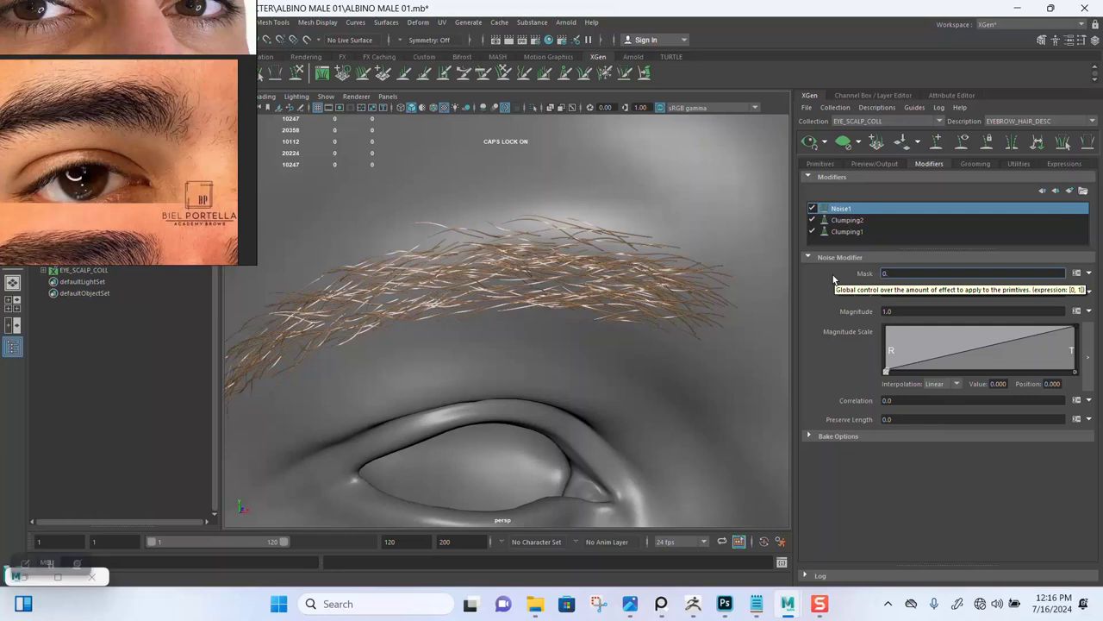
{"action": "type", "text": ".5"}
{"action": "key", "text": "Return"}
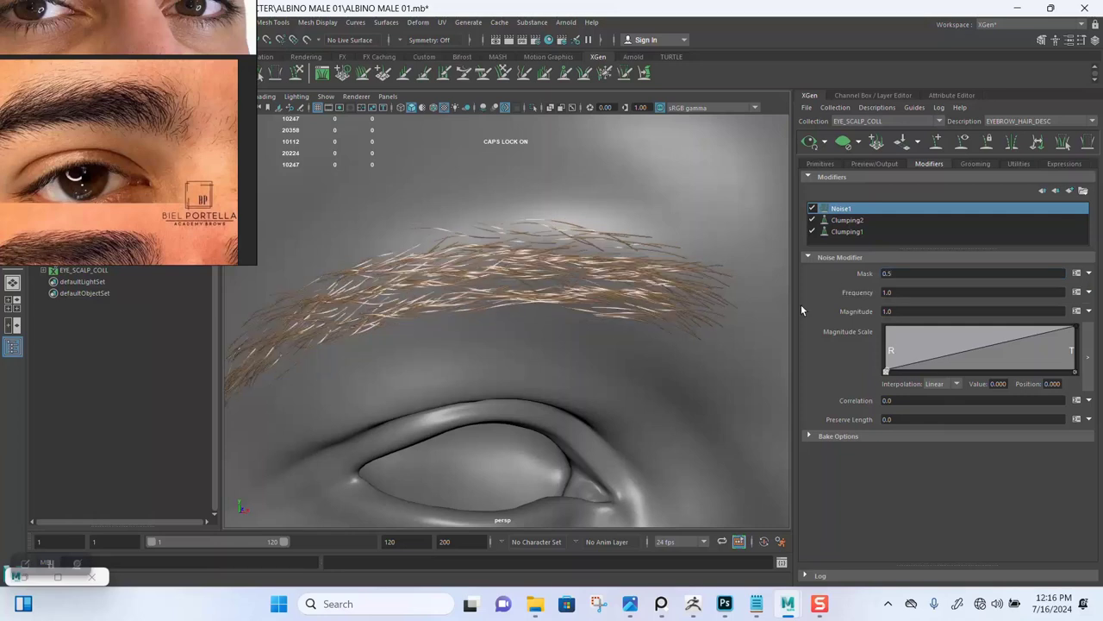
- Turn off Noise1 and Clumping2, and raise the tip end of Clumping1's clump scale curve to 0.197
{"action": "left_click", "coordinate": [812, 208]}
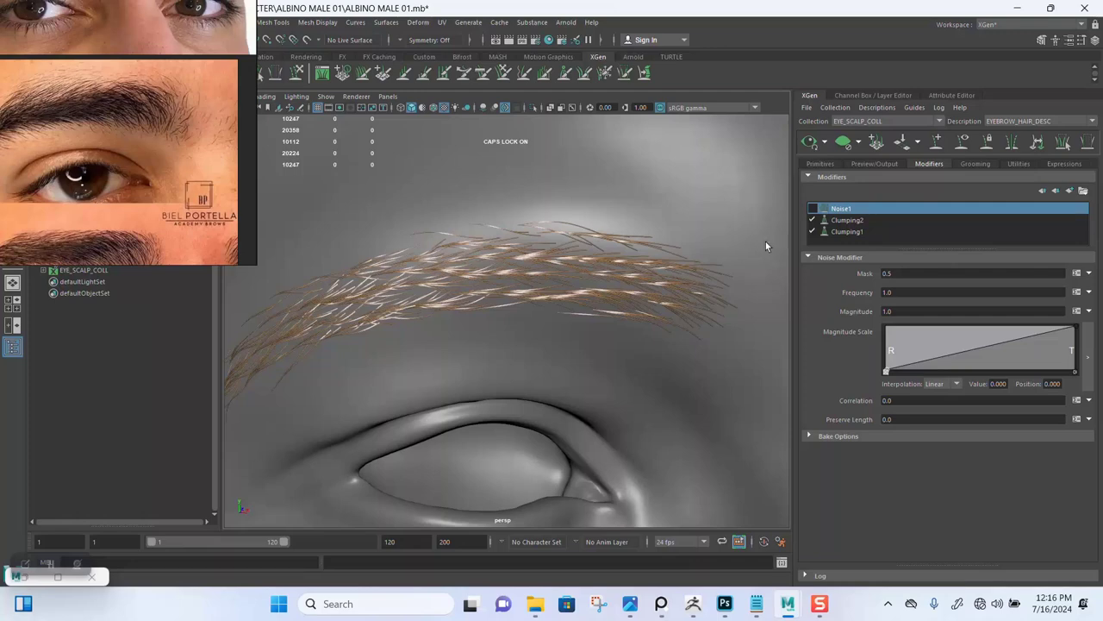
{"action": "left_click", "coordinate": [812, 220]}
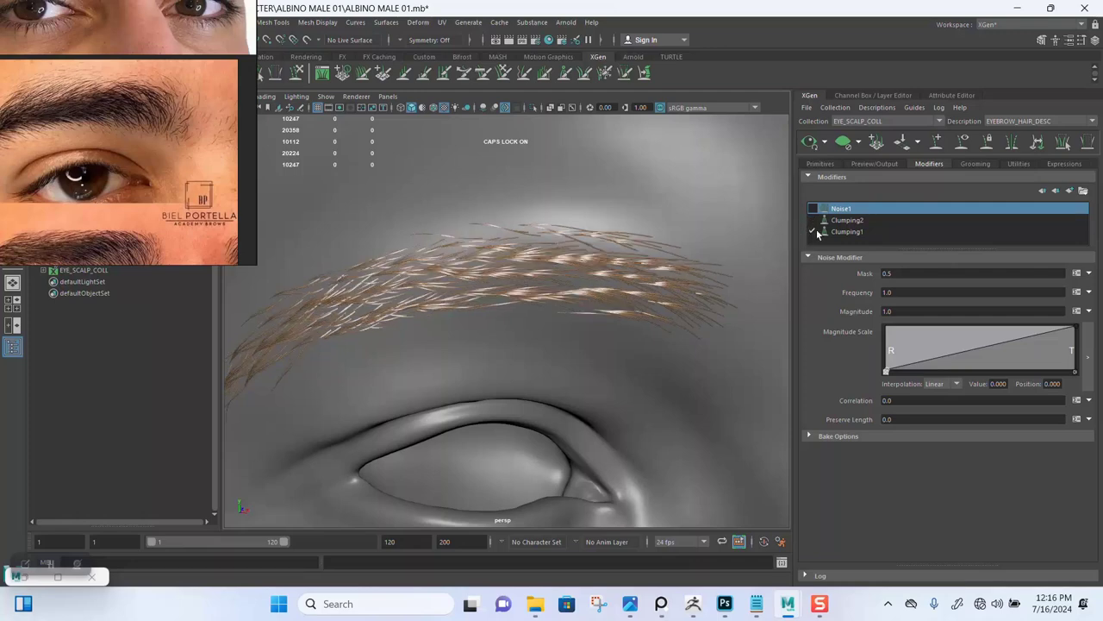
{"action": "left_click", "coordinate": [819, 233]}
{"action": "left_click_drag", "start_coordinate": [707, 376], "coordinate": [733, 336], "text": "alt"}
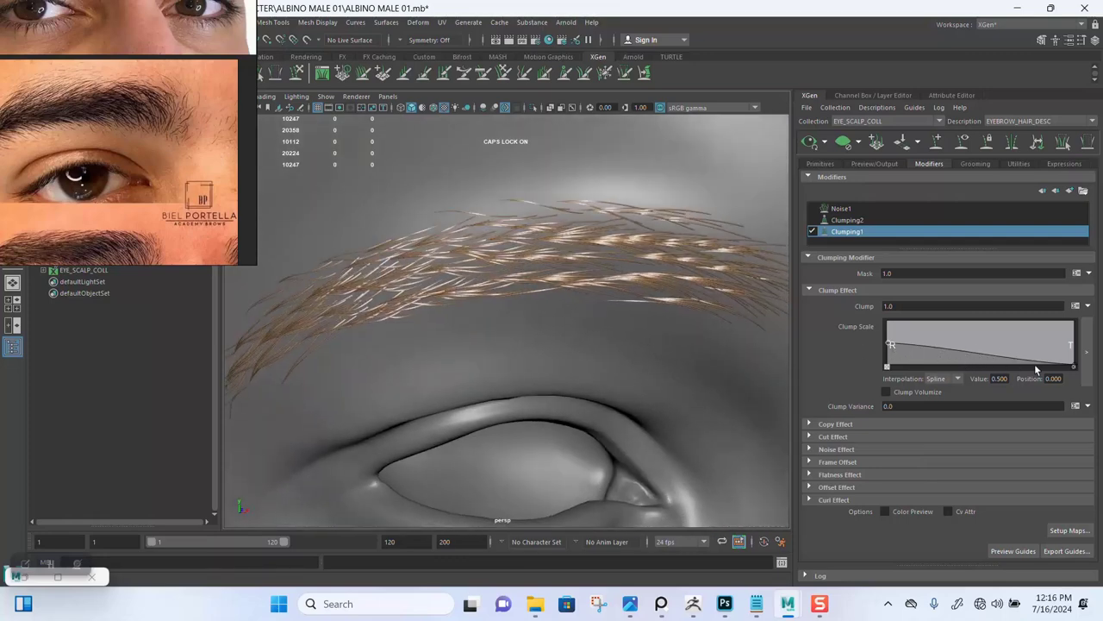
{"action": "left_click_drag", "start_coordinate": [1075, 368], "coordinate": [1073, 357]}
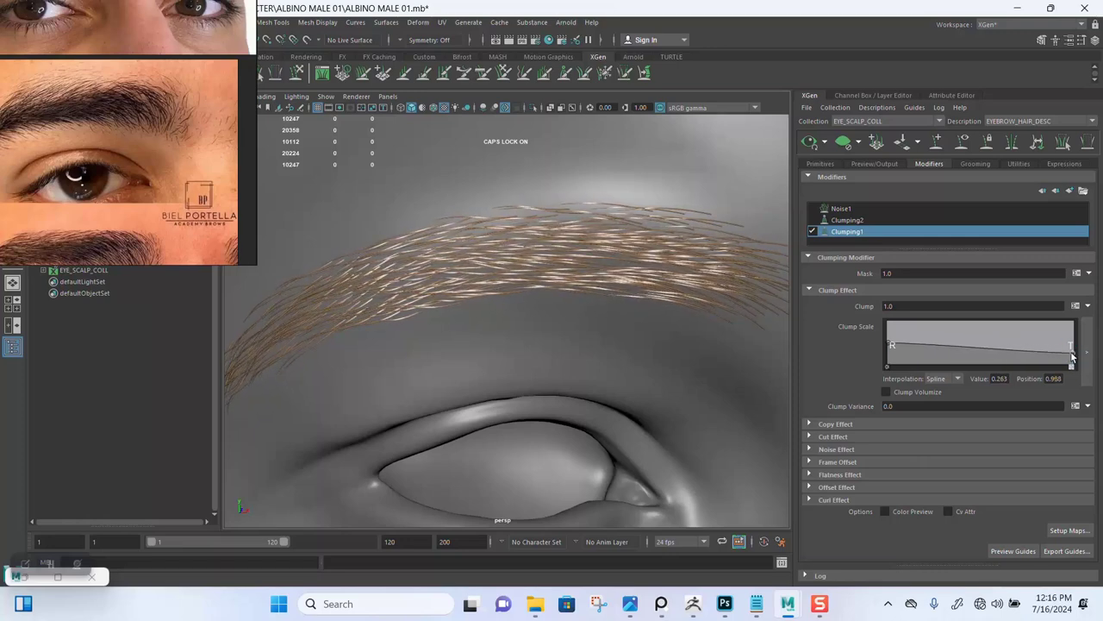
{"action": "left_click_drag", "start_coordinate": [658, 352], "coordinate": [591, 329], "text": "alt"}
{"action": "left_click_drag", "start_coordinate": [650, 288], "coordinate": [720, 316], "text": "alt"}
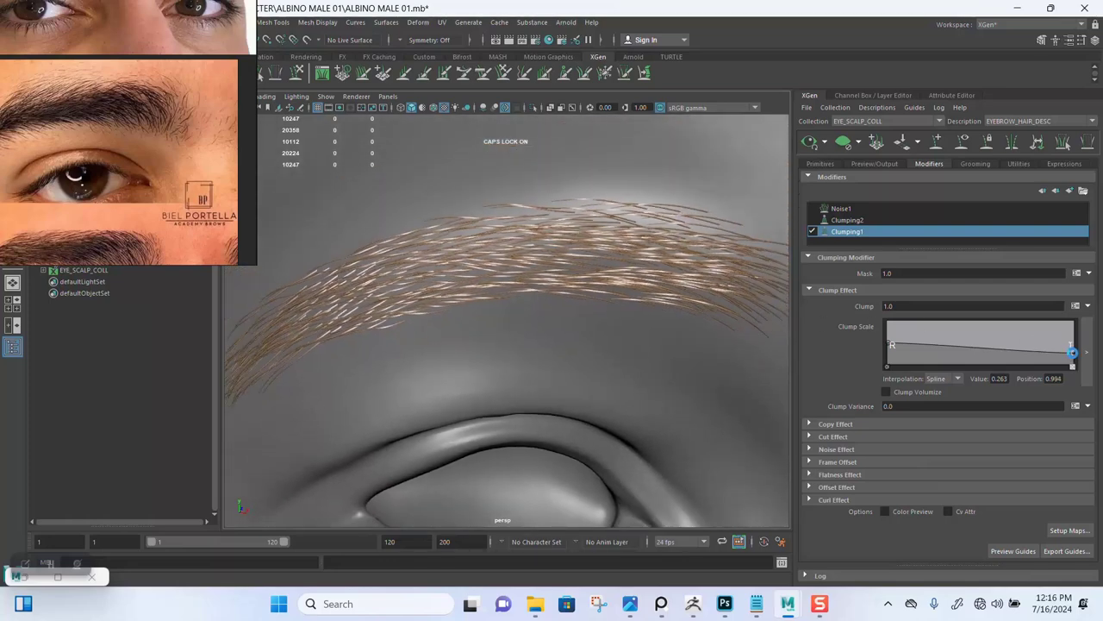
{"action": "left_click_drag", "start_coordinate": [1072, 352], "coordinate": [1074, 360]}
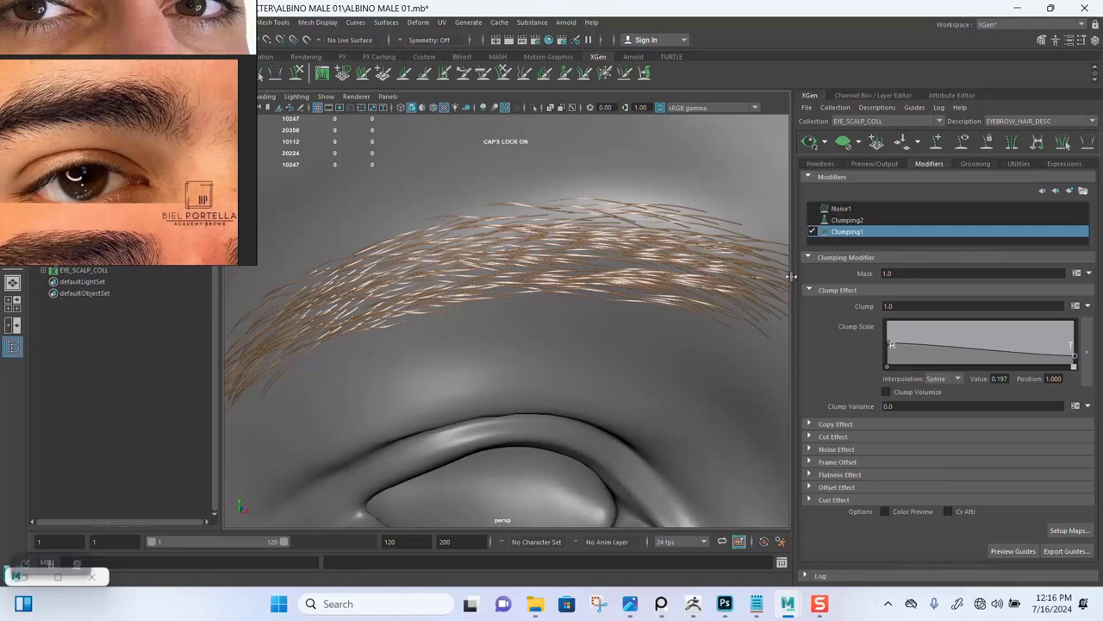
- Turn Clumping2 back on and reshape its clump scale curve with an added point near the tip and a tip value of 0.329
{"action": "left_click", "coordinate": [812, 219]}
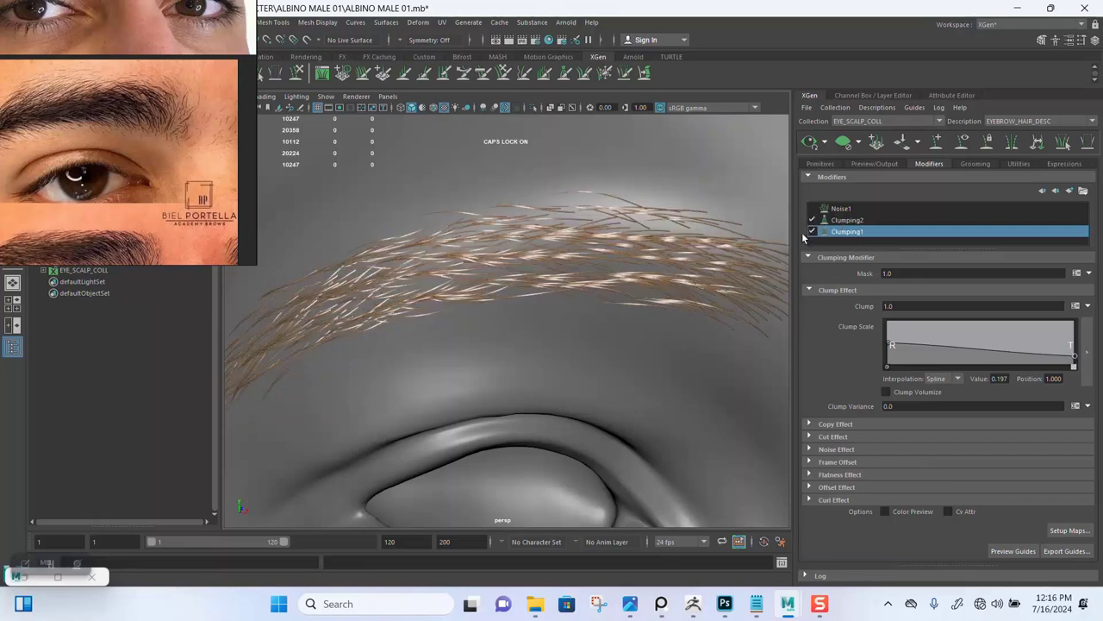
{"action": "left_click", "coordinate": [847, 220]}
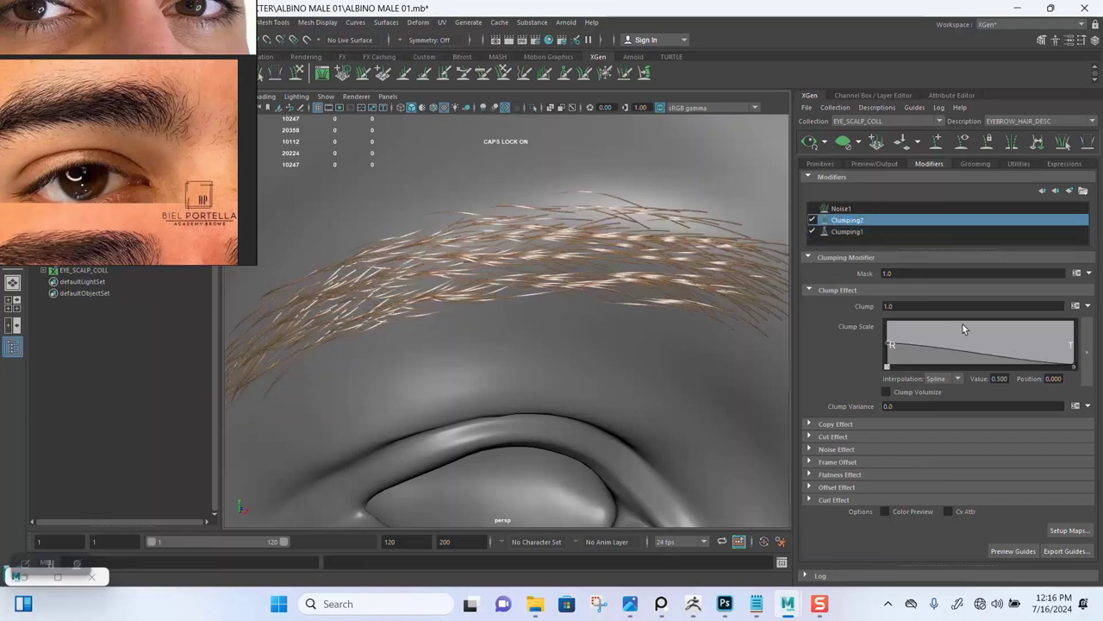
{"action": "left_click_drag", "start_coordinate": [1007, 353], "coordinate": [1075, 350]}
{"action": "left_click", "coordinate": [1073, 365]}
- Examine the eyebrow from afar and up close, comparing it with Clumping2 off and on
{"action": "scroll", "coordinate": [615, 380], "scroll_direction": "down", "scroll_amount": 6}
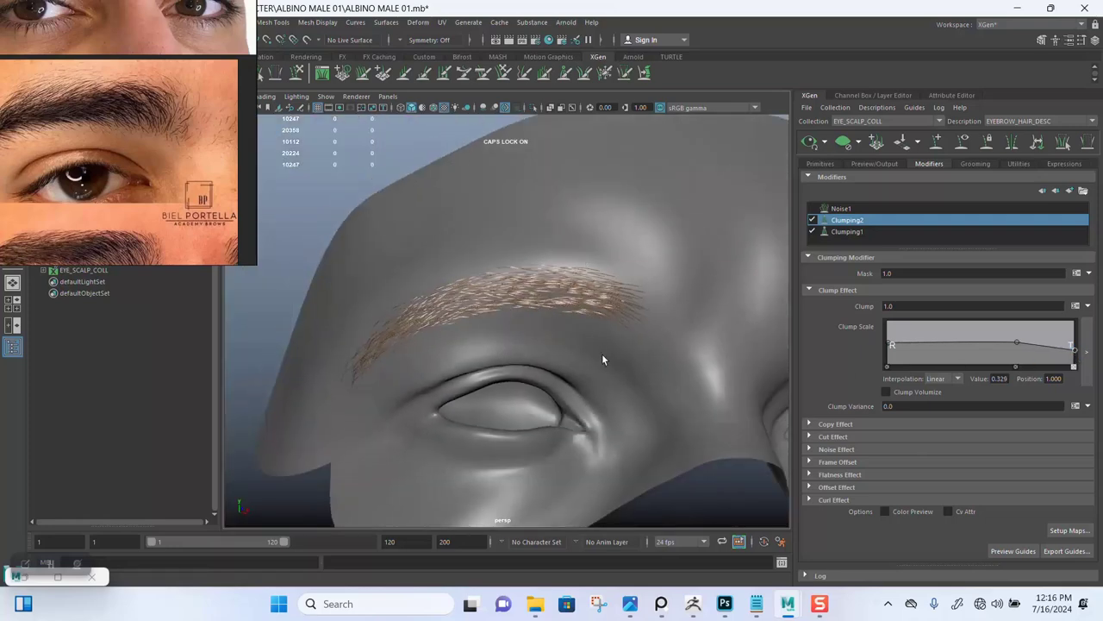
{"action": "left_click_drag", "start_coordinate": [598, 320], "coordinate": [601, 343], "text": "alt"}
{"action": "scroll", "coordinate": [569, 323], "scroll_direction": "up", "scroll_amount": 3}
{"action": "right_click_drag", "start_coordinate": [601, 343], "coordinate": [621, 409], "text": "alt"}
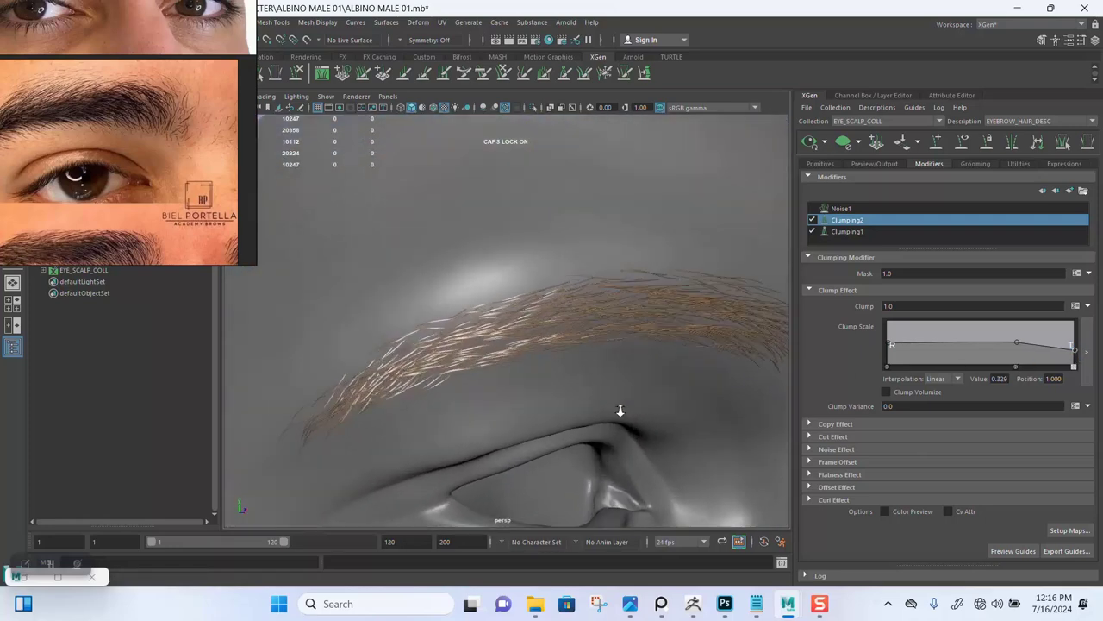
{"action": "middle_click_drag", "start_coordinate": [621, 408], "coordinate": [603, 350], "text": "alt"}
{"action": "left_click", "coordinate": [811, 220]}
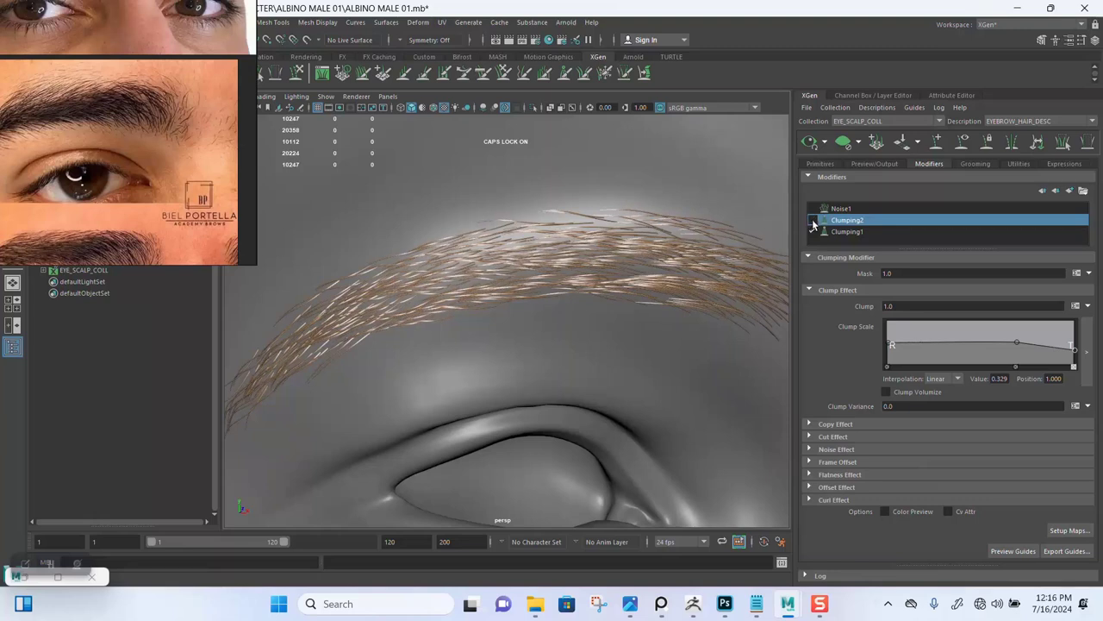
{"action": "left_click", "coordinate": [812, 220]}
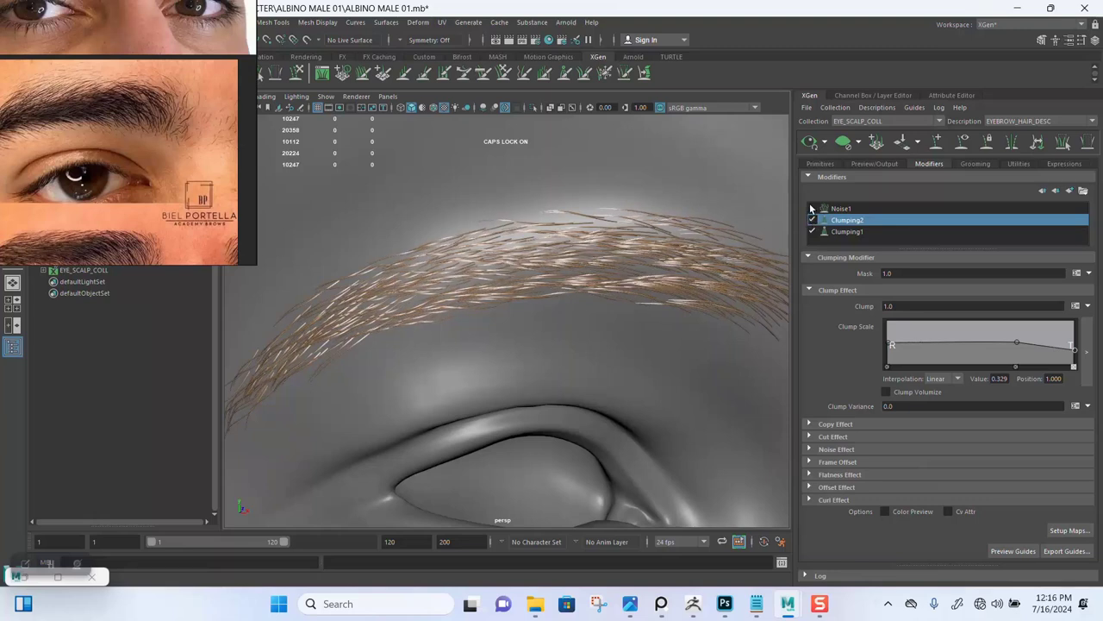
- Turn the Noise modifier back on and open its mask value for editing
{"action": "left_click", "coordinate": [811, 209]}
{"action": "left_click", "coordinate": [836, 209]}
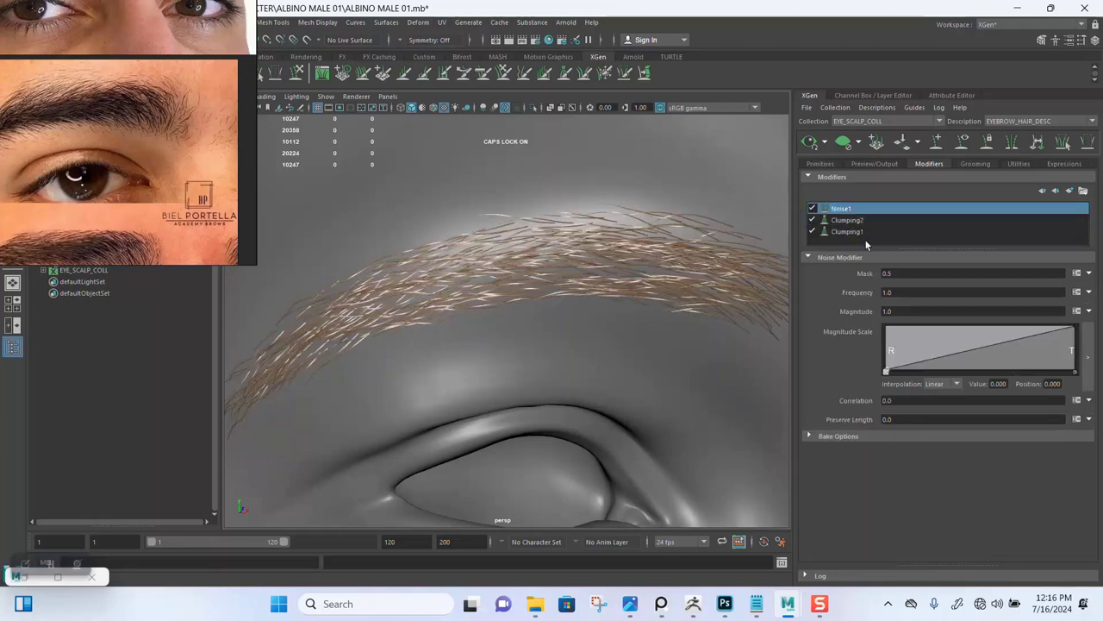
{"action": "left_click", "coordinate": [902, 272]}
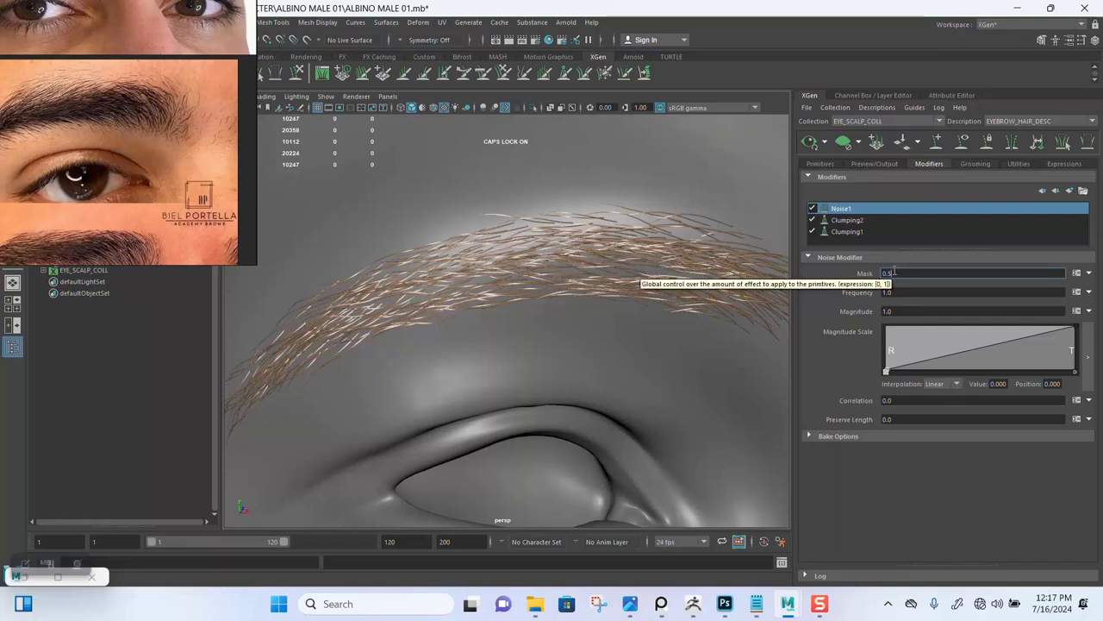
{"action": "left_click_drag", "start_coordinate": [900, 273], "coordinate": [864, 291]}
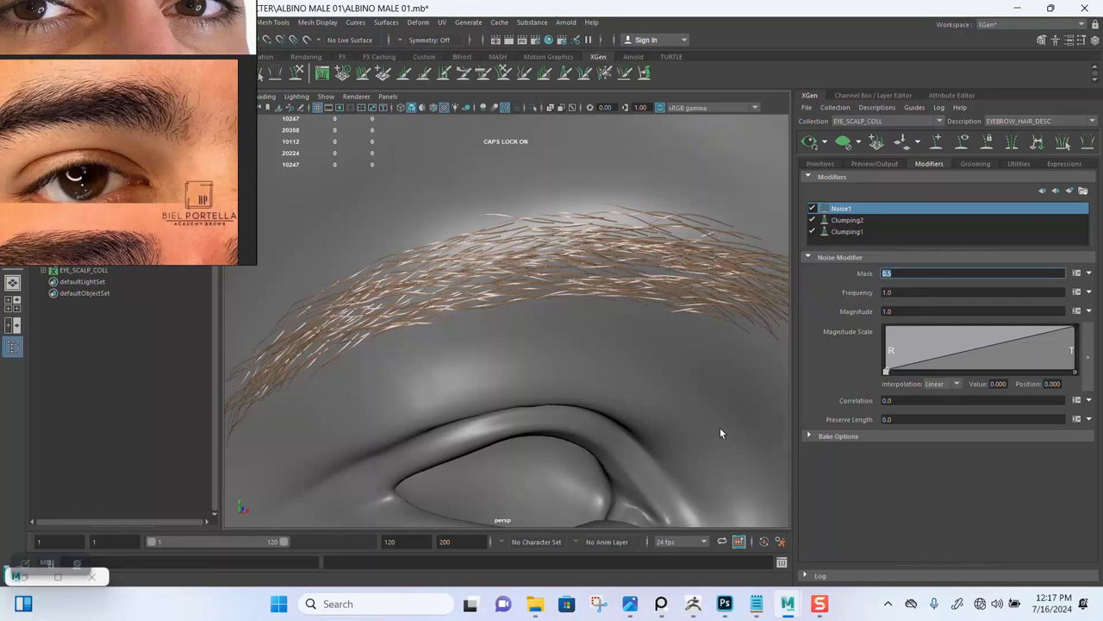
- Switch to the wecht.txt notes in Notepad and copy the Cut modifier's amount expression rand(0.0,0.2)*$cLength
{"action": "mouse_move", "coordinate": [756, 603]}
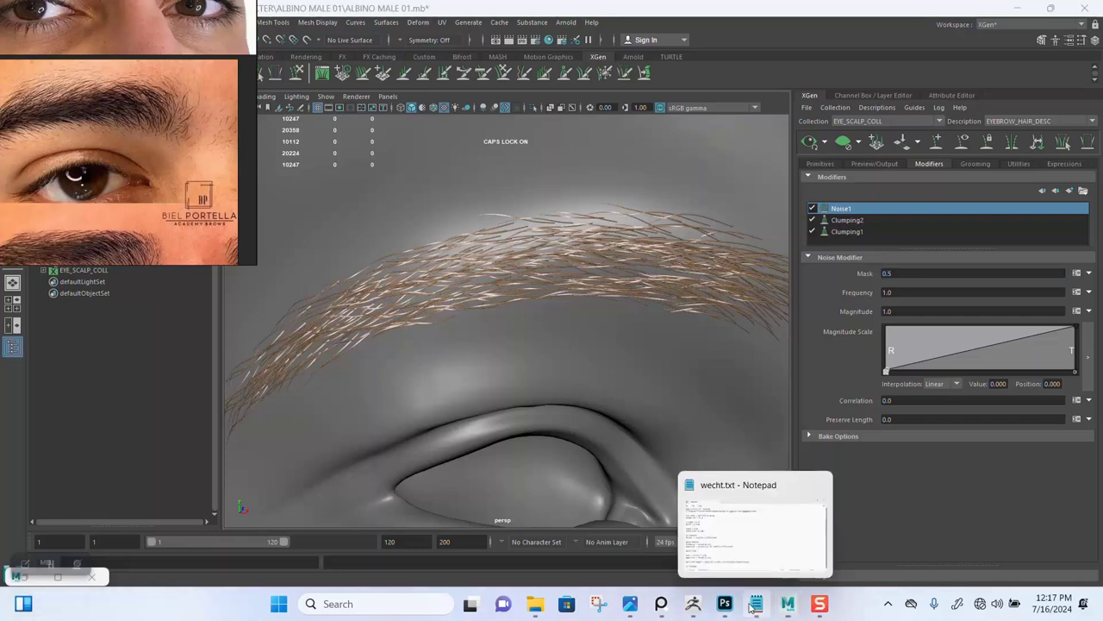
{"action": "left_click", "coordinate": [716, 543]}
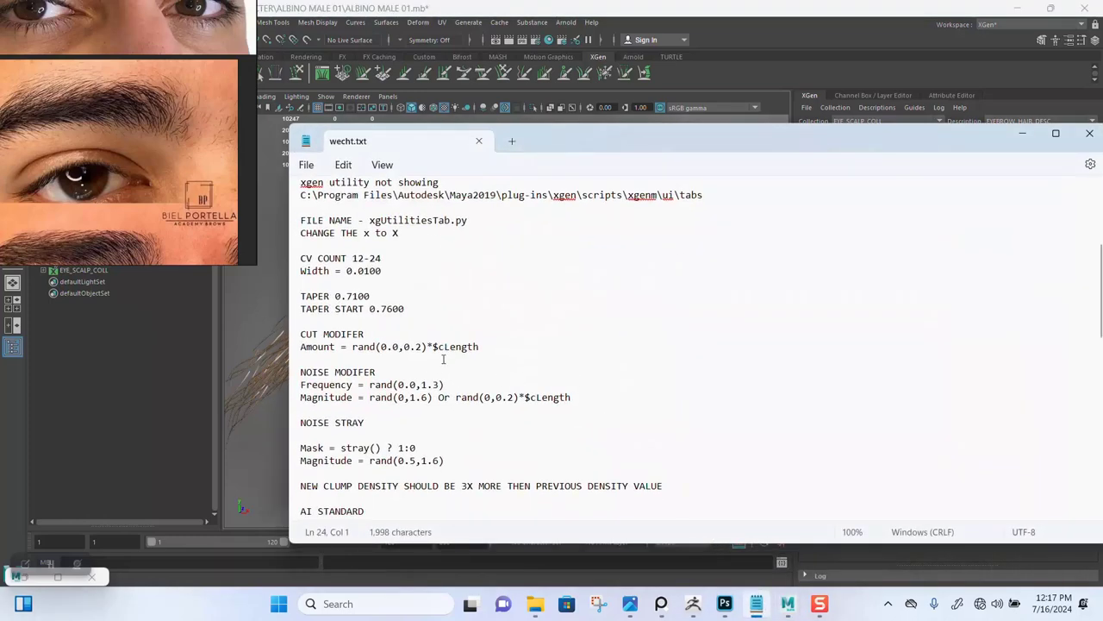
{"action": "left_click_drag", "start_coordinate": [488, 384], "coordinate": [389, 384]}
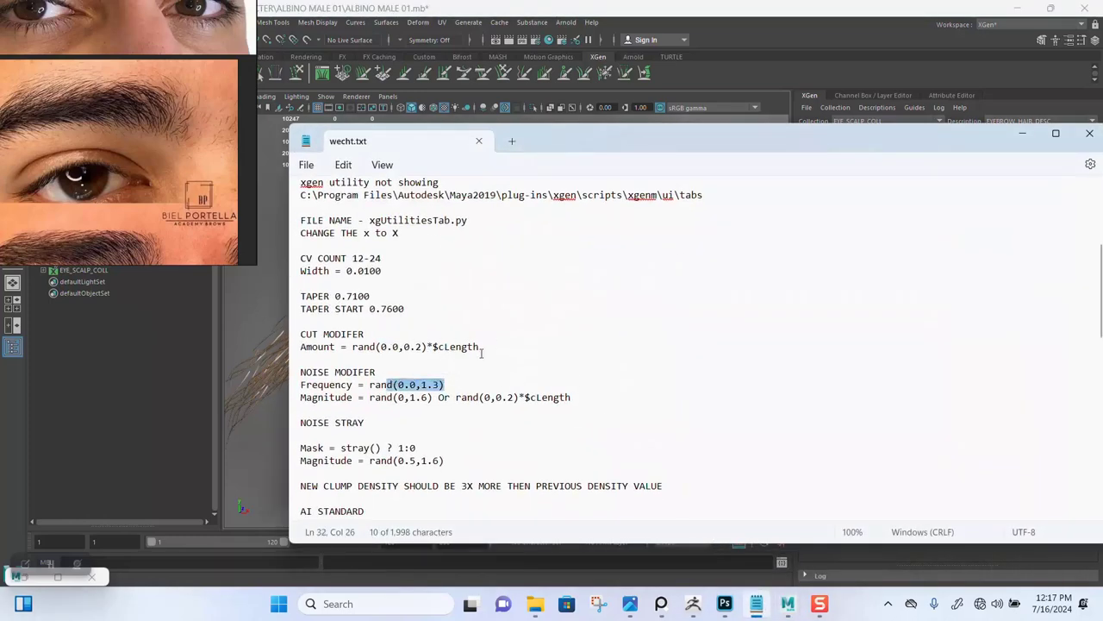
{"action": "left_click_drag", "start_coordinate": [479, 346], "coordinate": [360, 347]}
{"action": "right_click", "coordinate": [360, 349]}
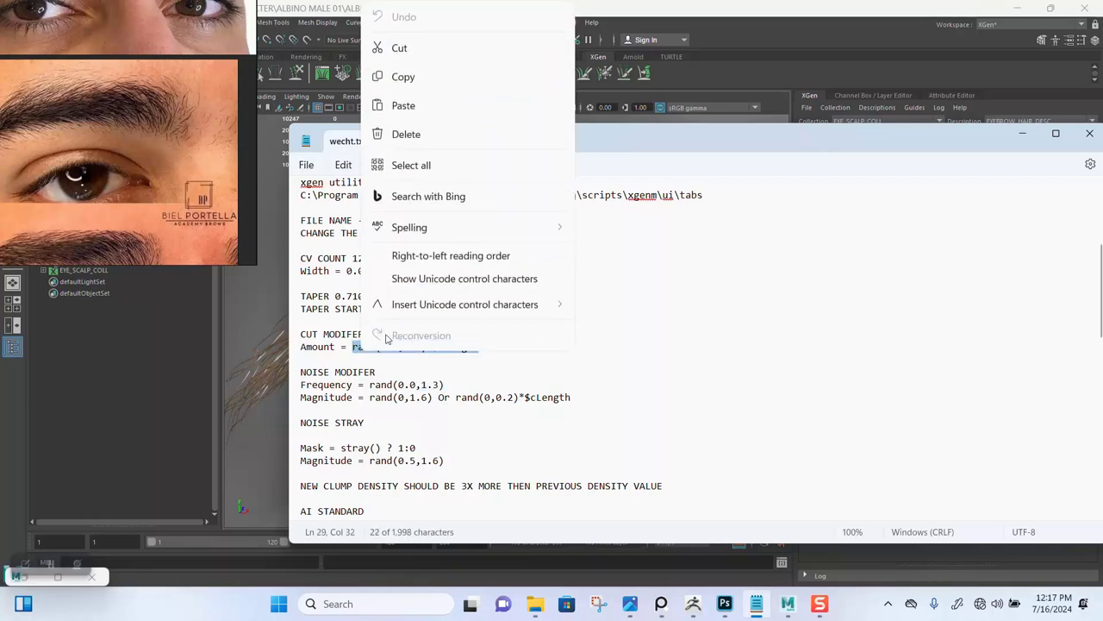
{"action": "left_click", "coordinate": [402, 77]}
- Back in Maya, set the Noise modifier's mask to rand(0.0,0.2)*$cLength and toggle the modifier to compare its effect
{"action": "left_click", "coordinate": [801, 67]}
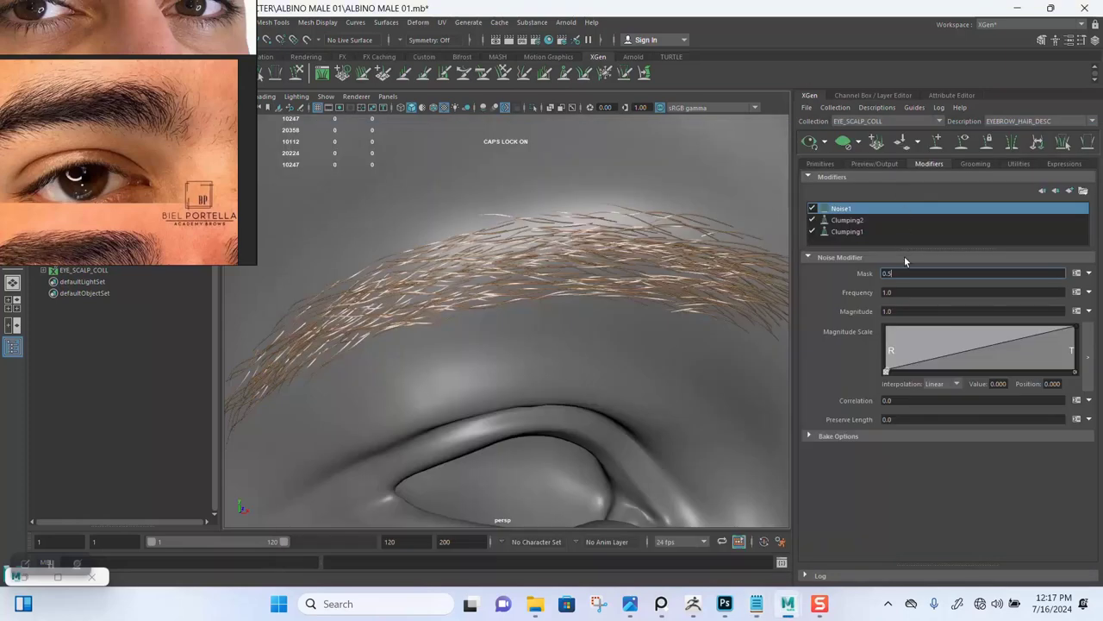
{"action": "key", "text": "ctrl+v"}
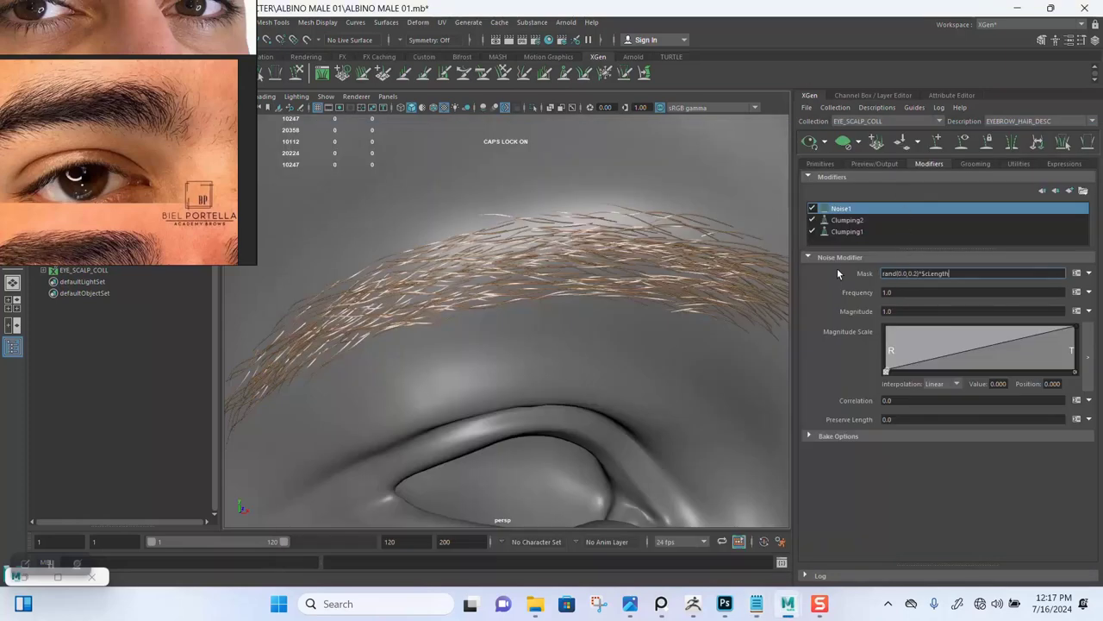
{"action": "key", "text": "Return"}
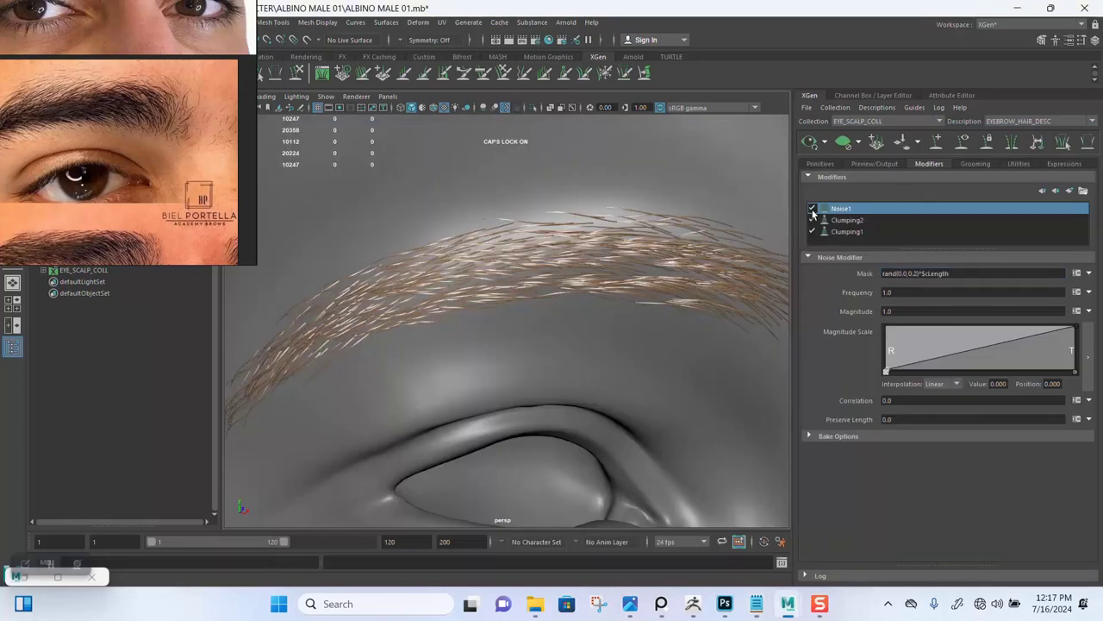
{"action": "left_click", "coordinate": [812, 209]}
{"action": "left_click", "coordinate": [812, 208]}
{"action": "left_click", "coordinate": [812, 209]}
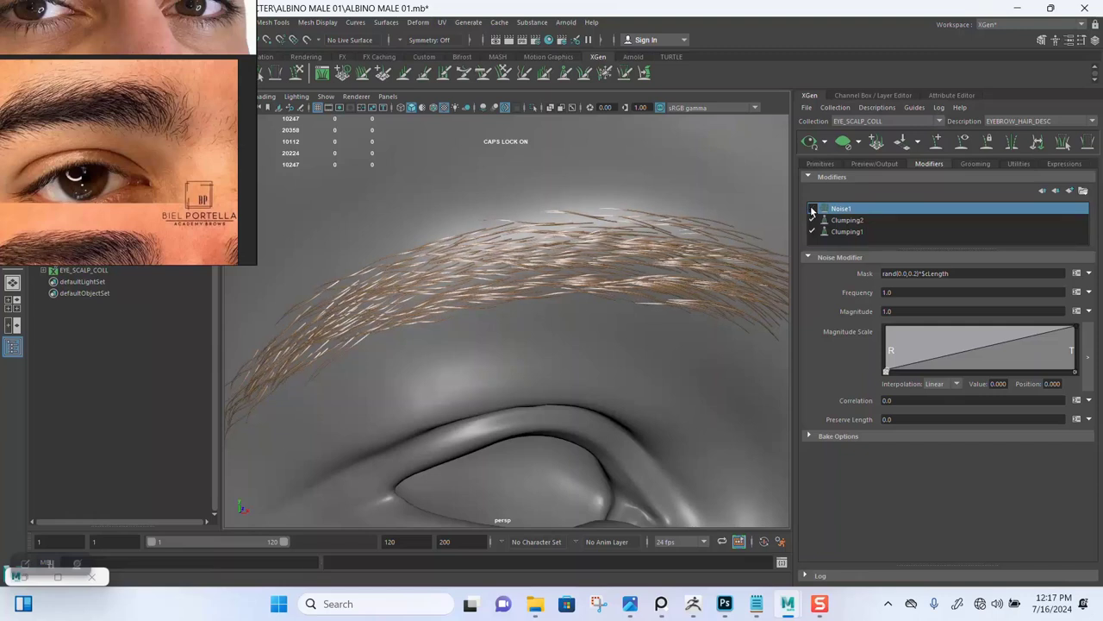
- Compare the eyebrow with the Noise modifier off and on, leave it enabled, and add a Cut modifier to the description
{"action": "left_click", "coordinate": [812, 209]}
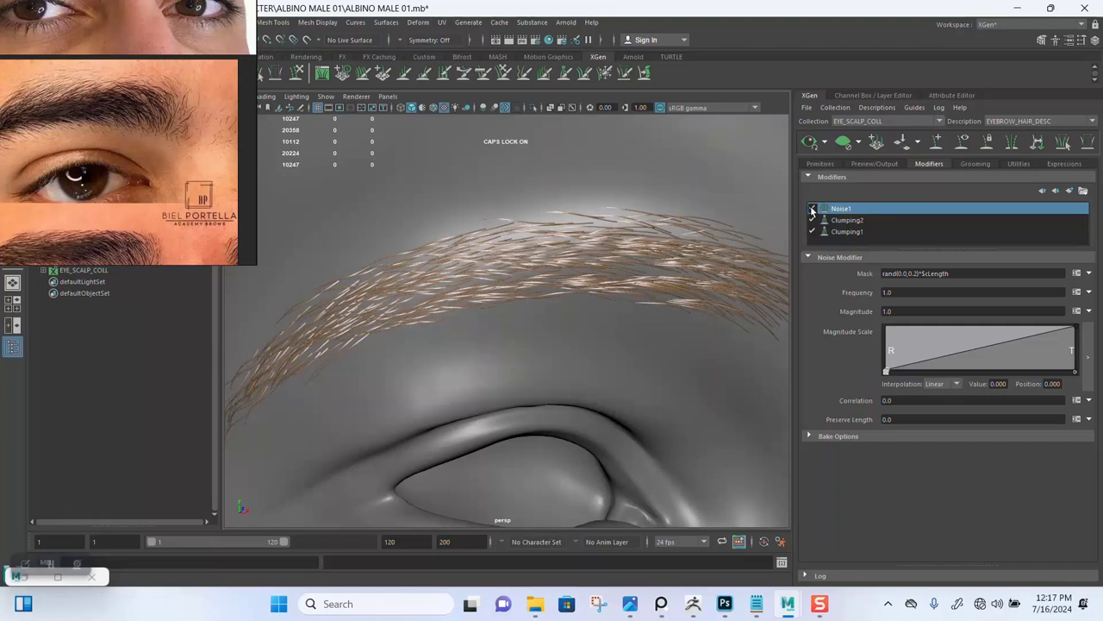
{"action": "left_click", "coordinate": [812, 210]}
{"action": "left_click", "coordinate": [812, 210]}
{"action": "left_click", "coordinate": [1069, 191]}
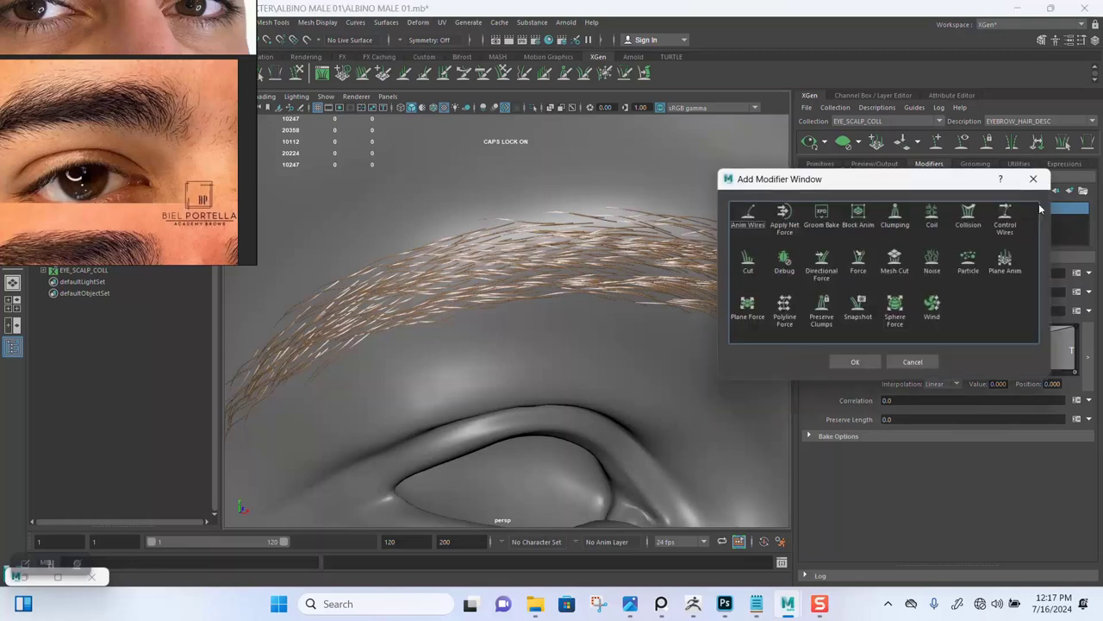
{"action": "left_click", "coordinate": [747, 260]}
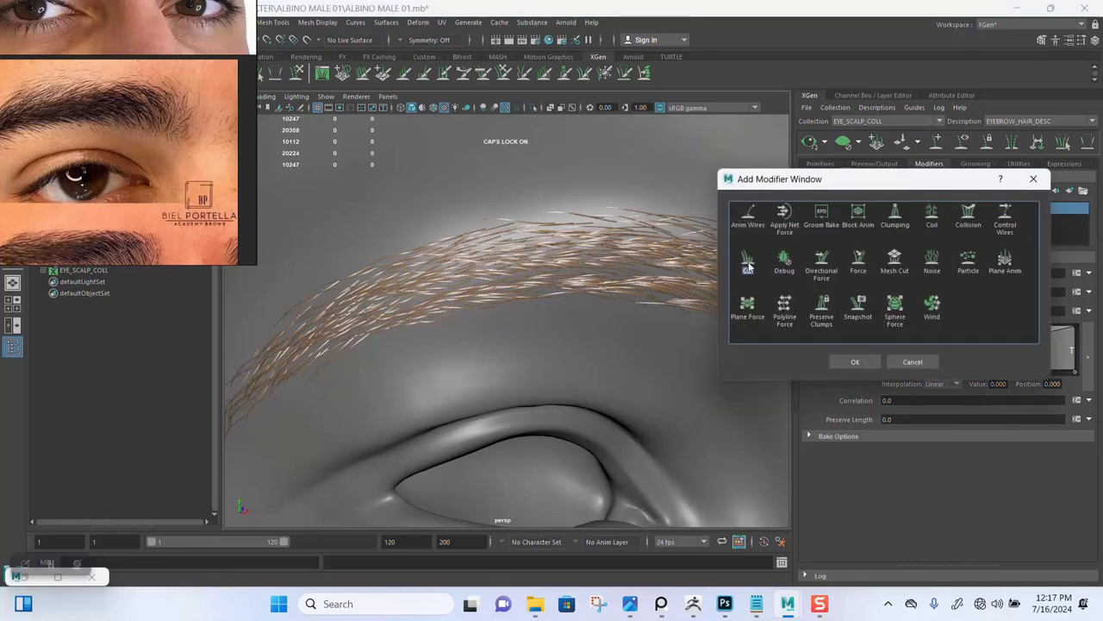
{"action": "left_click", "coordinate": [849, 362]}
- Inspect the eyebrow hair with the Cut modifier applied from several angles and distances, and save the scene
{"action": "scroll", "coordinate": [615, 335], "scroll_direction": "down", "scroll_amount": 6}
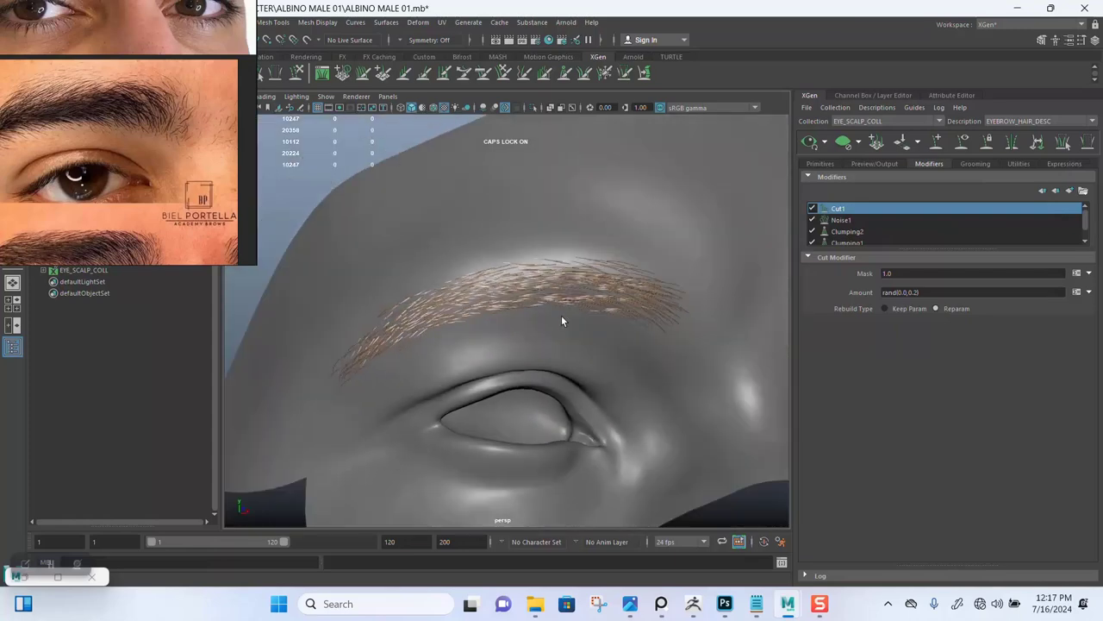
{"action": "left_click_drag", "start_coordinate": [514, 286], "coordinate": [535, 357], "text": "alt"}
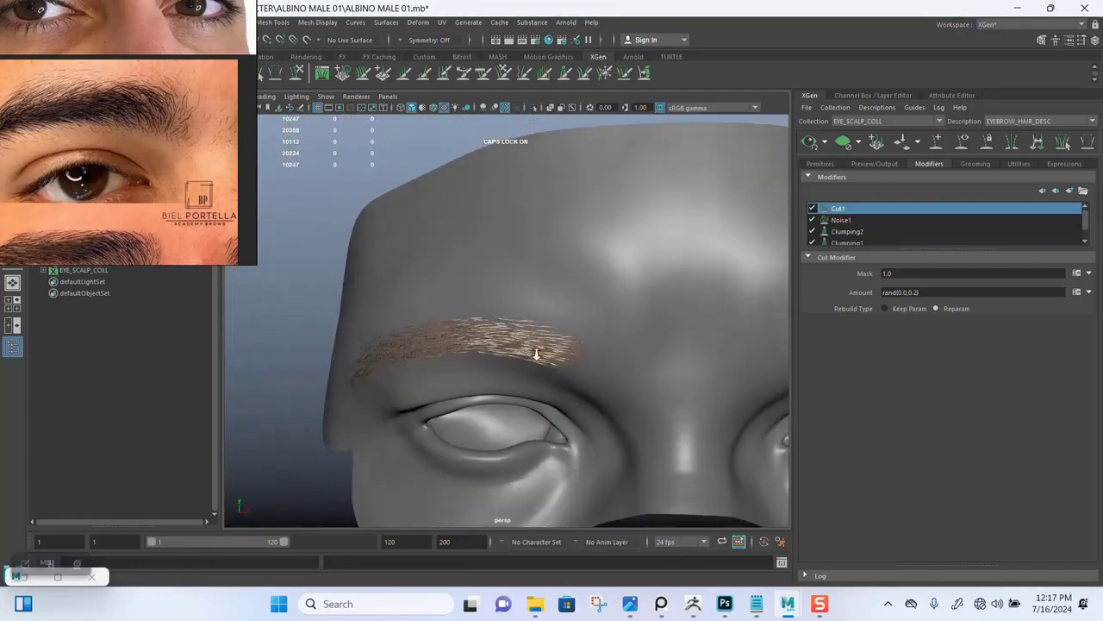
{"action": "right_click_drag", "start_coordinate": [535, 357], "coordinate": [431, 268], "text": "alt"}
{"action": "left_click_drag", "start_coordinate": [431, 268], "coordinate": [504, 336], "text": "alt"}
{"action": "right_click_drag", "start_coordinate": [504, 336], "coordinate": [541, 383], "text": "alt"}
{"action": "left_click_drag", "start_coordinate": [541, 382], "coordinate": [512, 334], "text": "alt"}
{"action": "right_click_drag", "start_coordinate": [512, 333], "coordinate": [547, 349], "text": "alt"}
{"action": "left_click_drag", "start_coordinate": [547, 349], "coordinate": [542, 326], "text": "alt"}
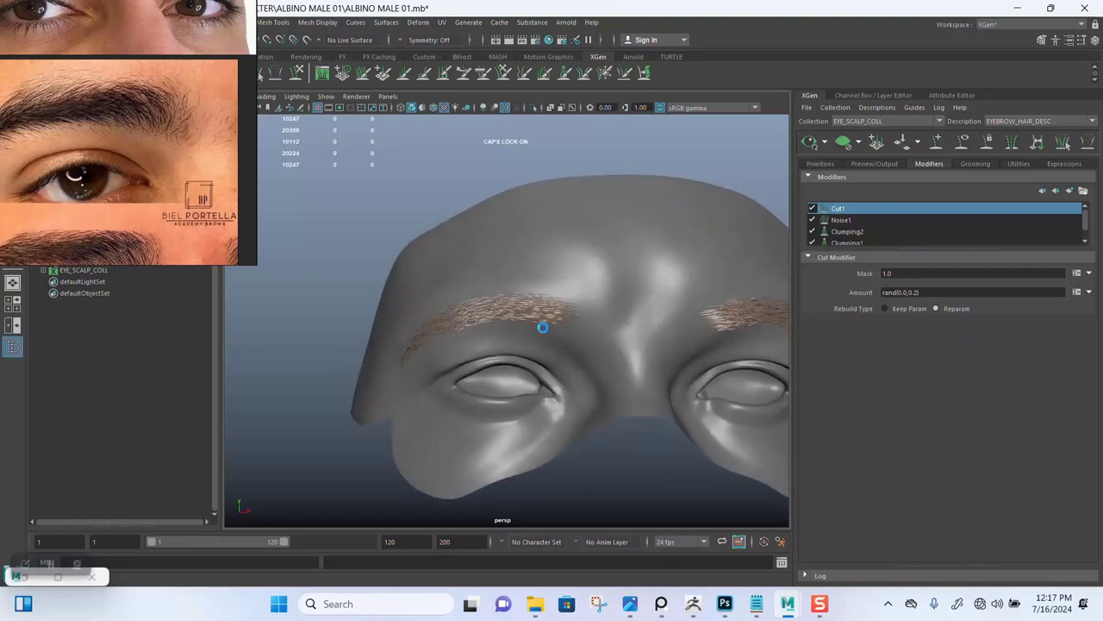
{"action": "key", "text": "ctrl+s"}
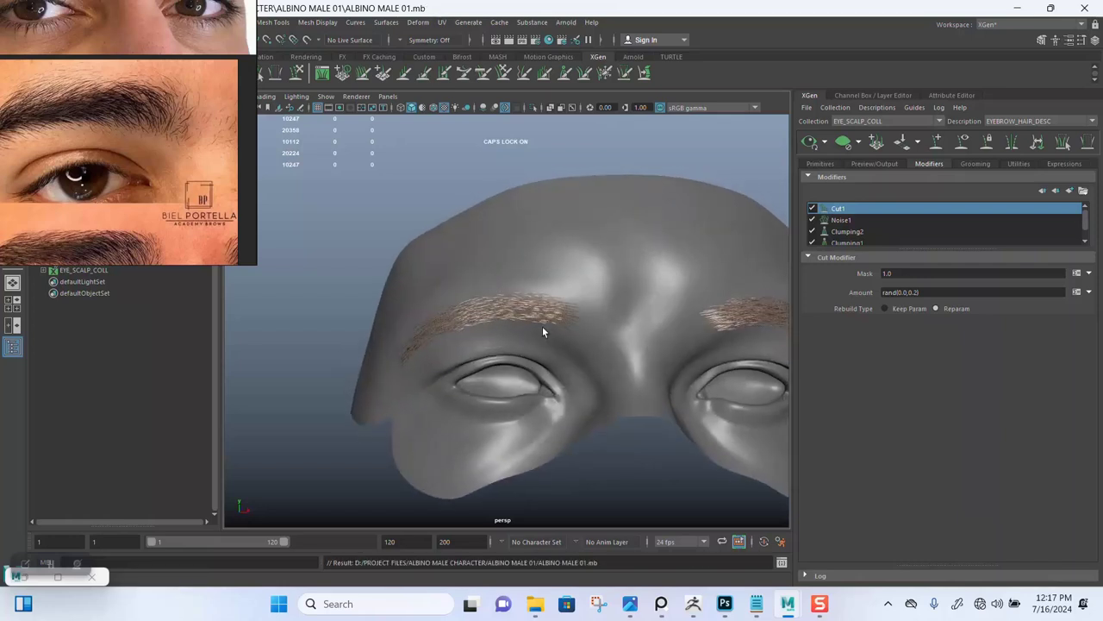
- Examine the shape and density of both eyebrows up close and from the front against the reference photos
{"action": "left_click_drag", "start_coordinate": [534, 328], "coordinate": [540, 369], "text": "alt"}
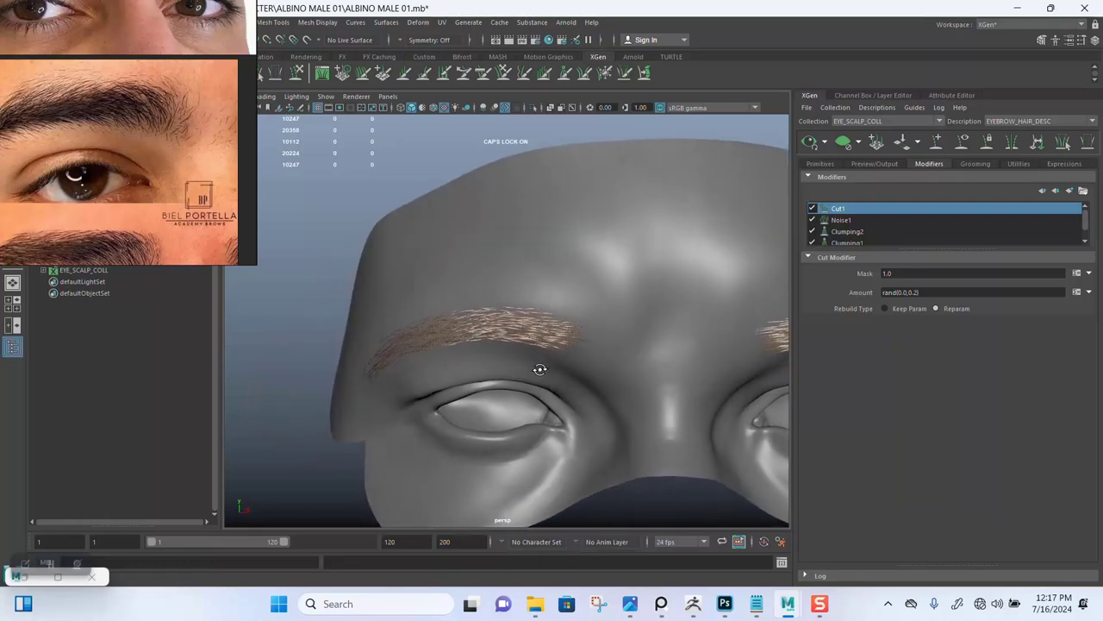
{"action": "right_click_drag", "start_coordinate": [541, 369], "coordinate": [510, 321], "text": "alt"}
{"action": "left_click_drag", "start_coordinate": [510, 320], "coordinate": [562, 315], "text": "alt"}
{"action": "right_click_drag", "start_coordinate": [561, 315], "coordinate": [522, 424], "text": "alt"}
{"action": "left_click_drag", "start_coordinate": [522, 423], "coordinate": [525, 393], "text": "alt"}
{"action": "middle_click_drag", "start_coordinate": [525, 394], "coordinate": [522, 358], "text": "alt"}
{"action": "left_click_drag", "start_coordinate": [522, 359], "coordinate": [475, 365], "text": "alt"}
{"action": "right_click_drag", "start_coordinate": [475, 364], "coordinate": [541, 296], "text": "alt"}
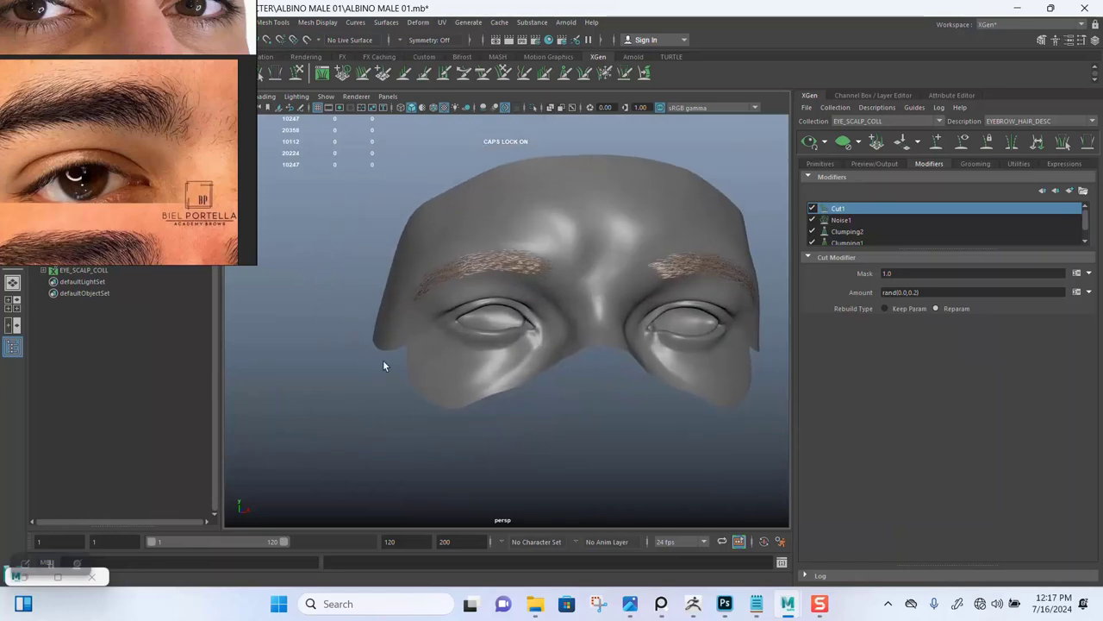
{"action": "left_click_drag", "start_coordinate": [384, 366], "coordinate": [384, 339], "text": "alt"}
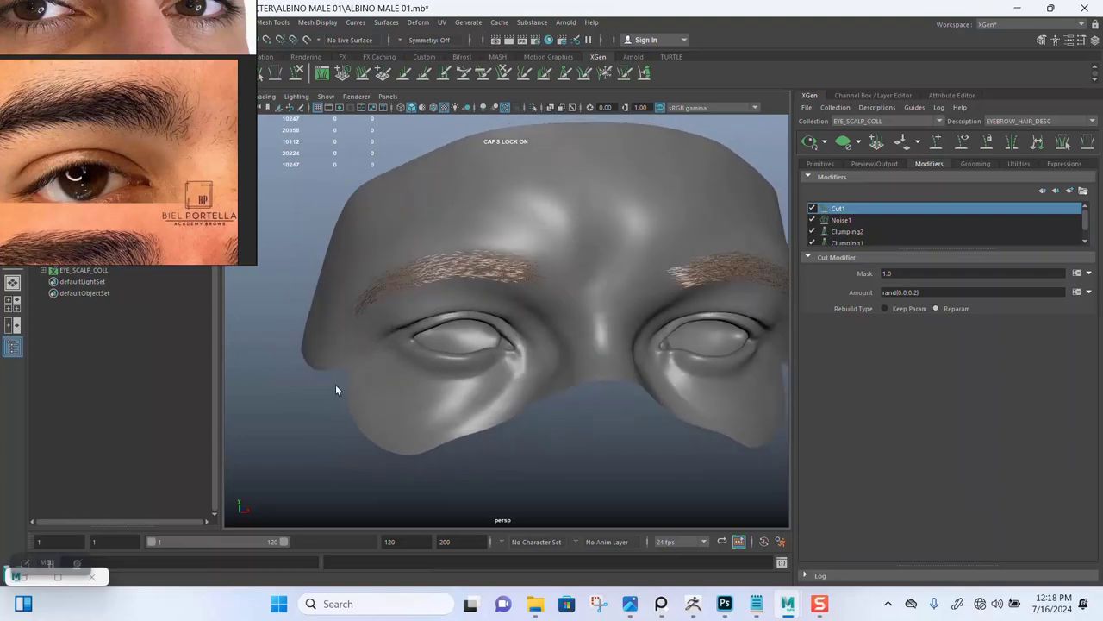